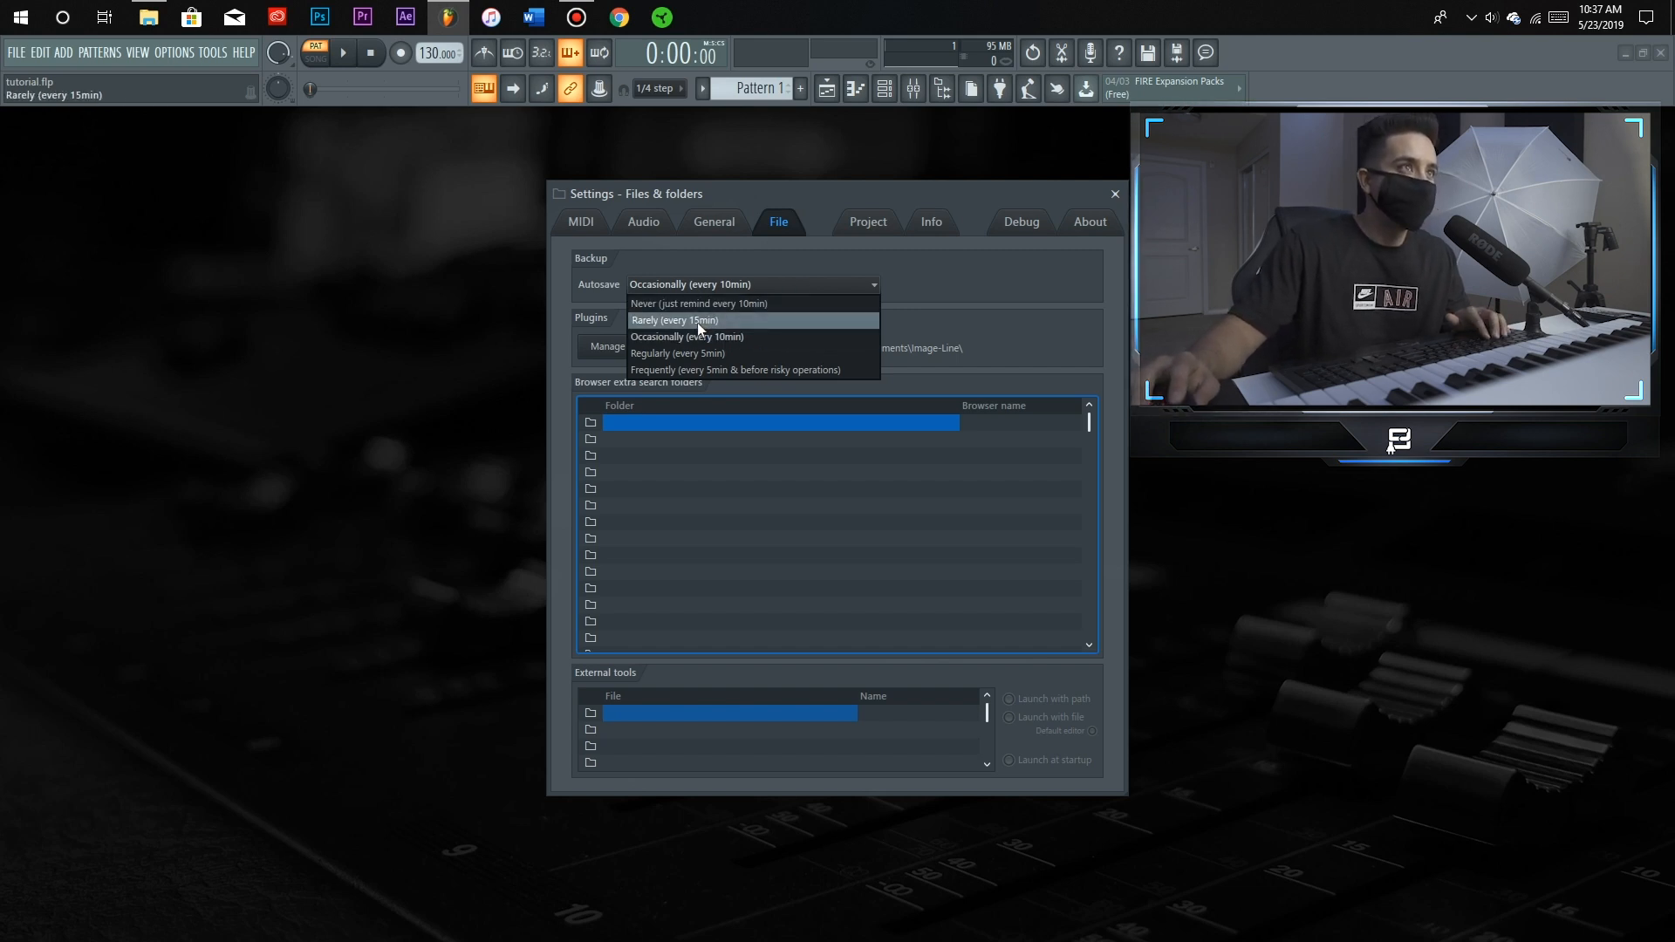
# Set the backup autosave interval to Occasionally (every 10min)
pyautogui.click(687, 267)
pyautogui.click(677, 282)
pyautogui.click(677, 277)
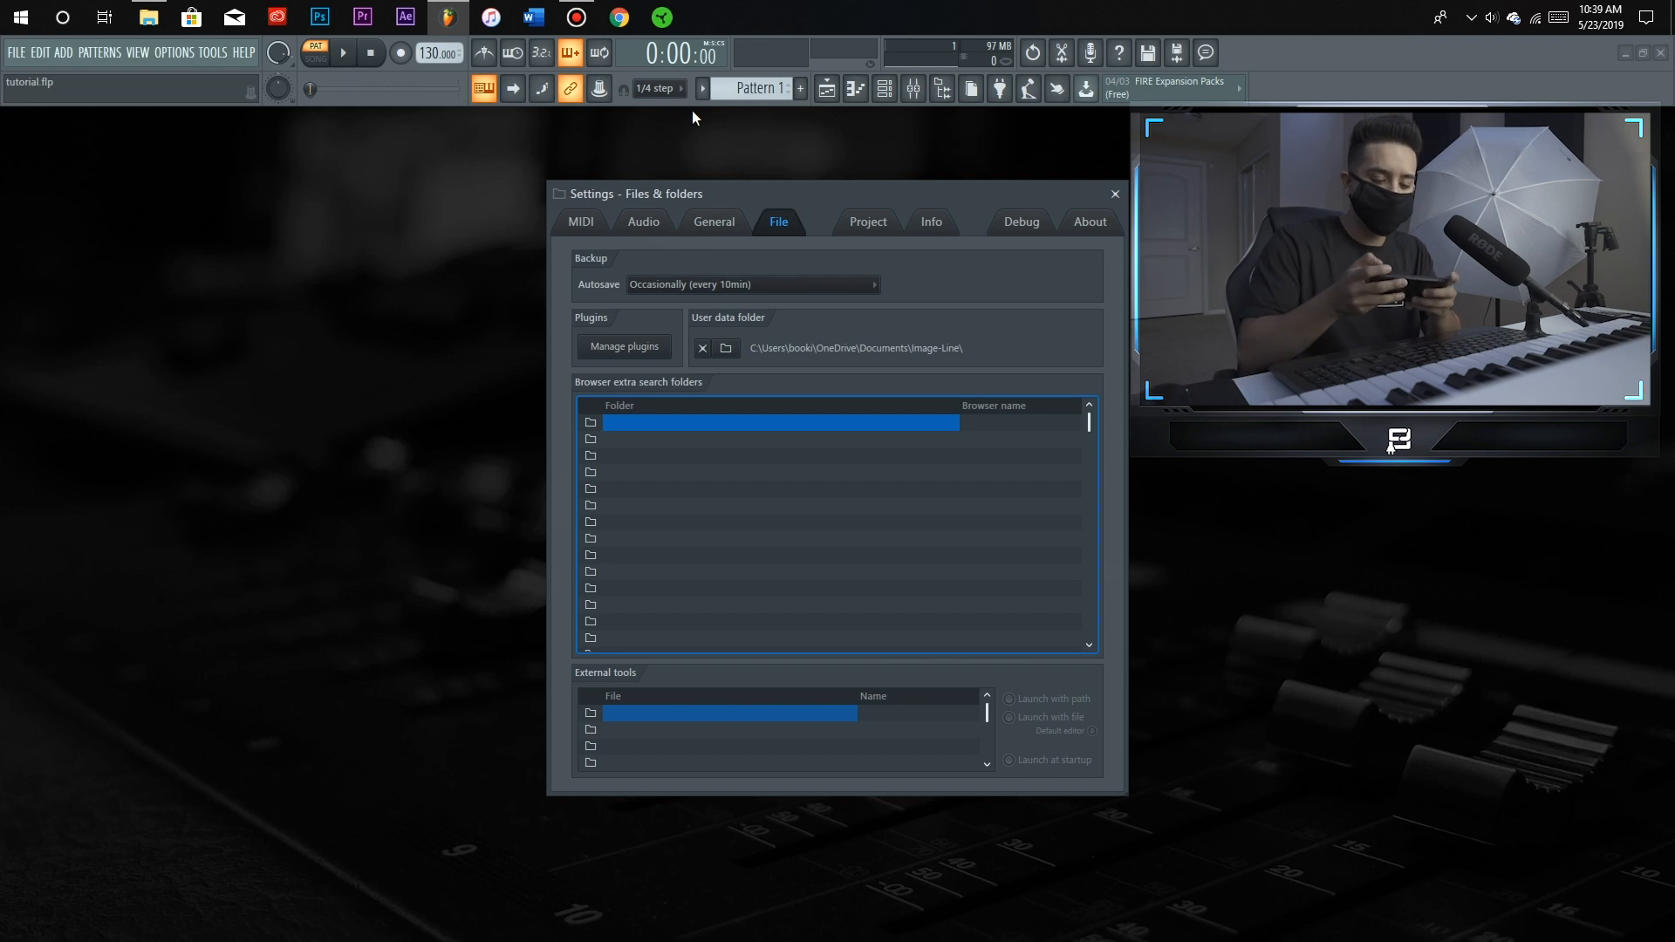
# Test the transport by starting and pausing playback, and return it to the beginning
pyautogui.hotkey('ctrl', 'space')
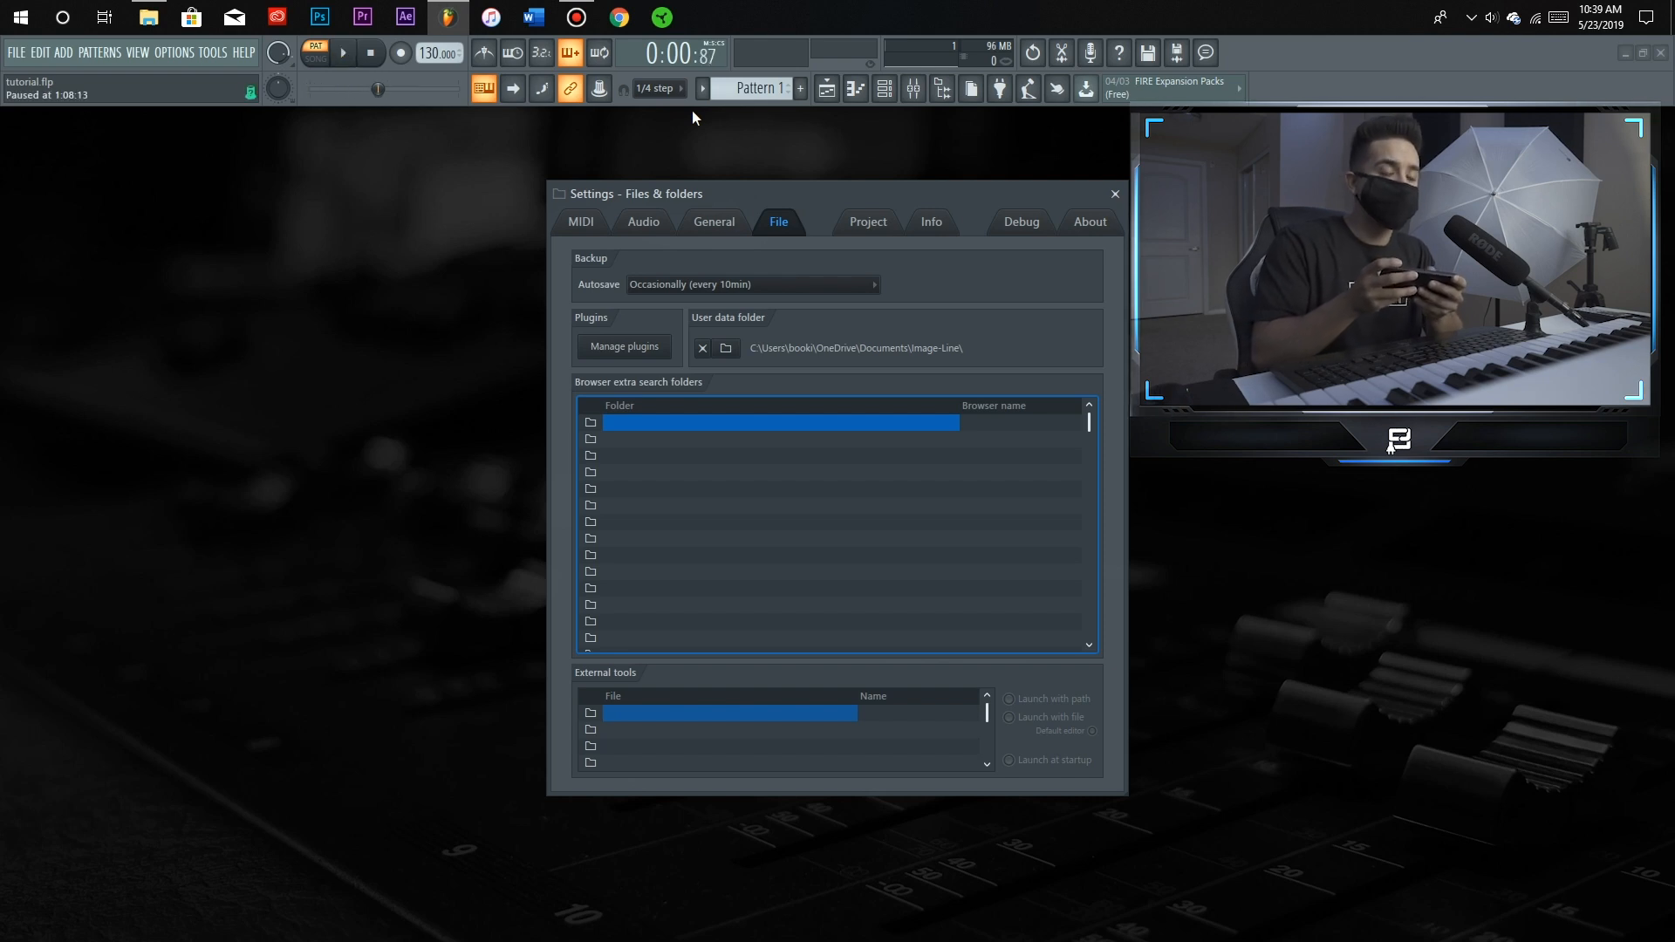
pyautogui.press('space')
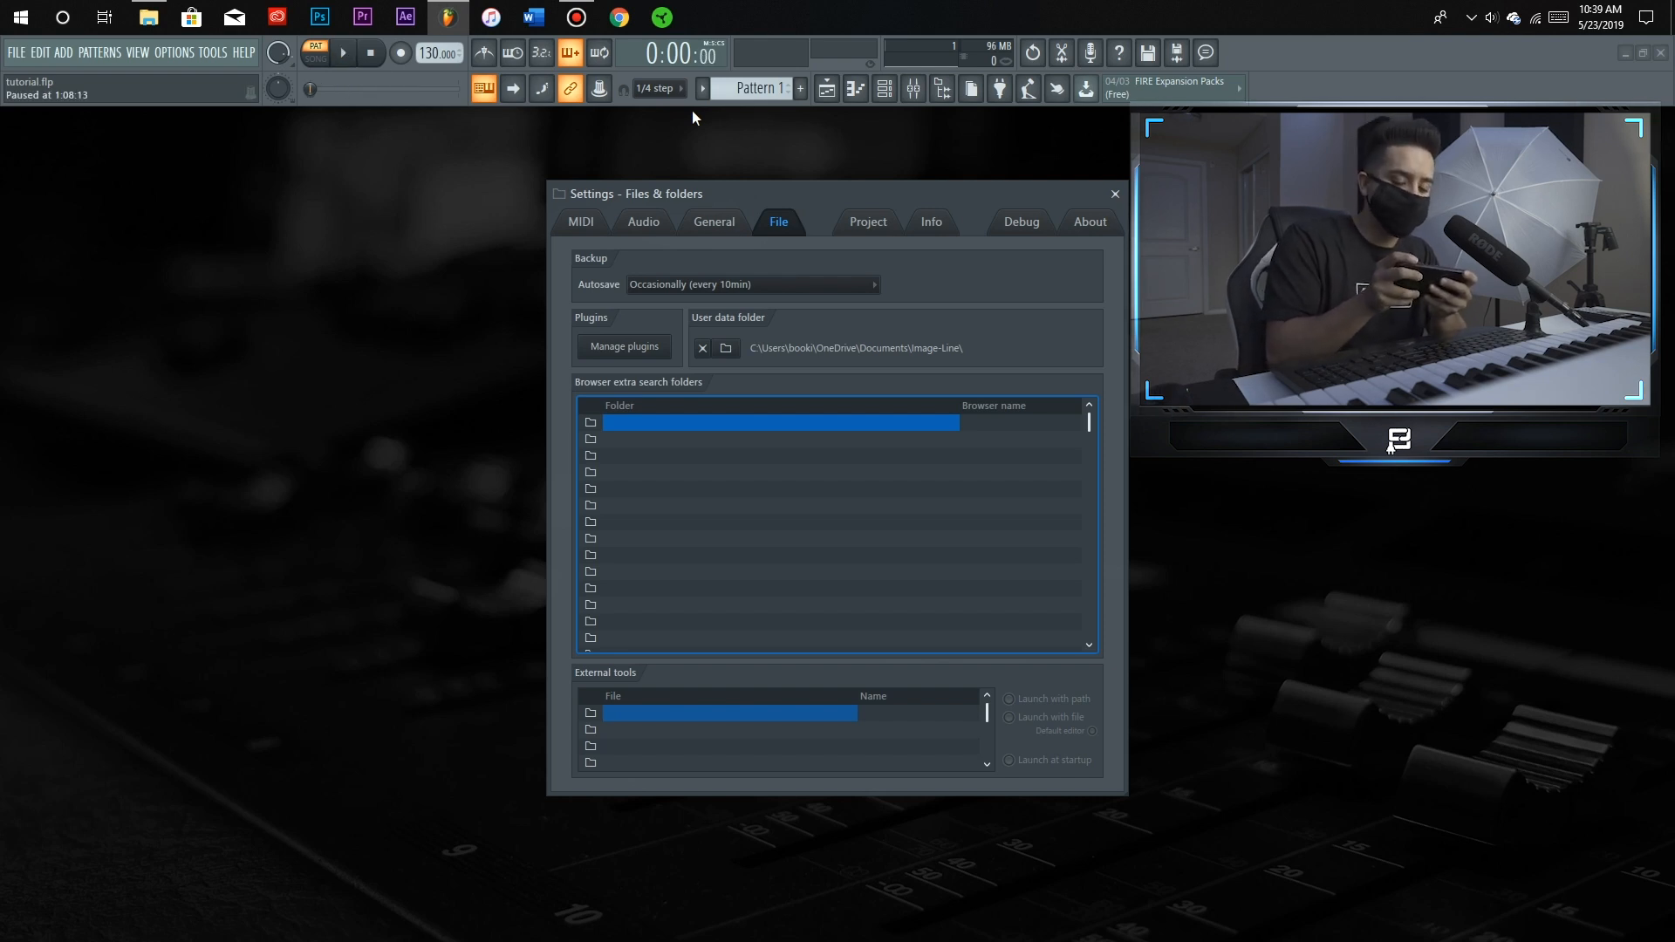
pyautogui.press('r')
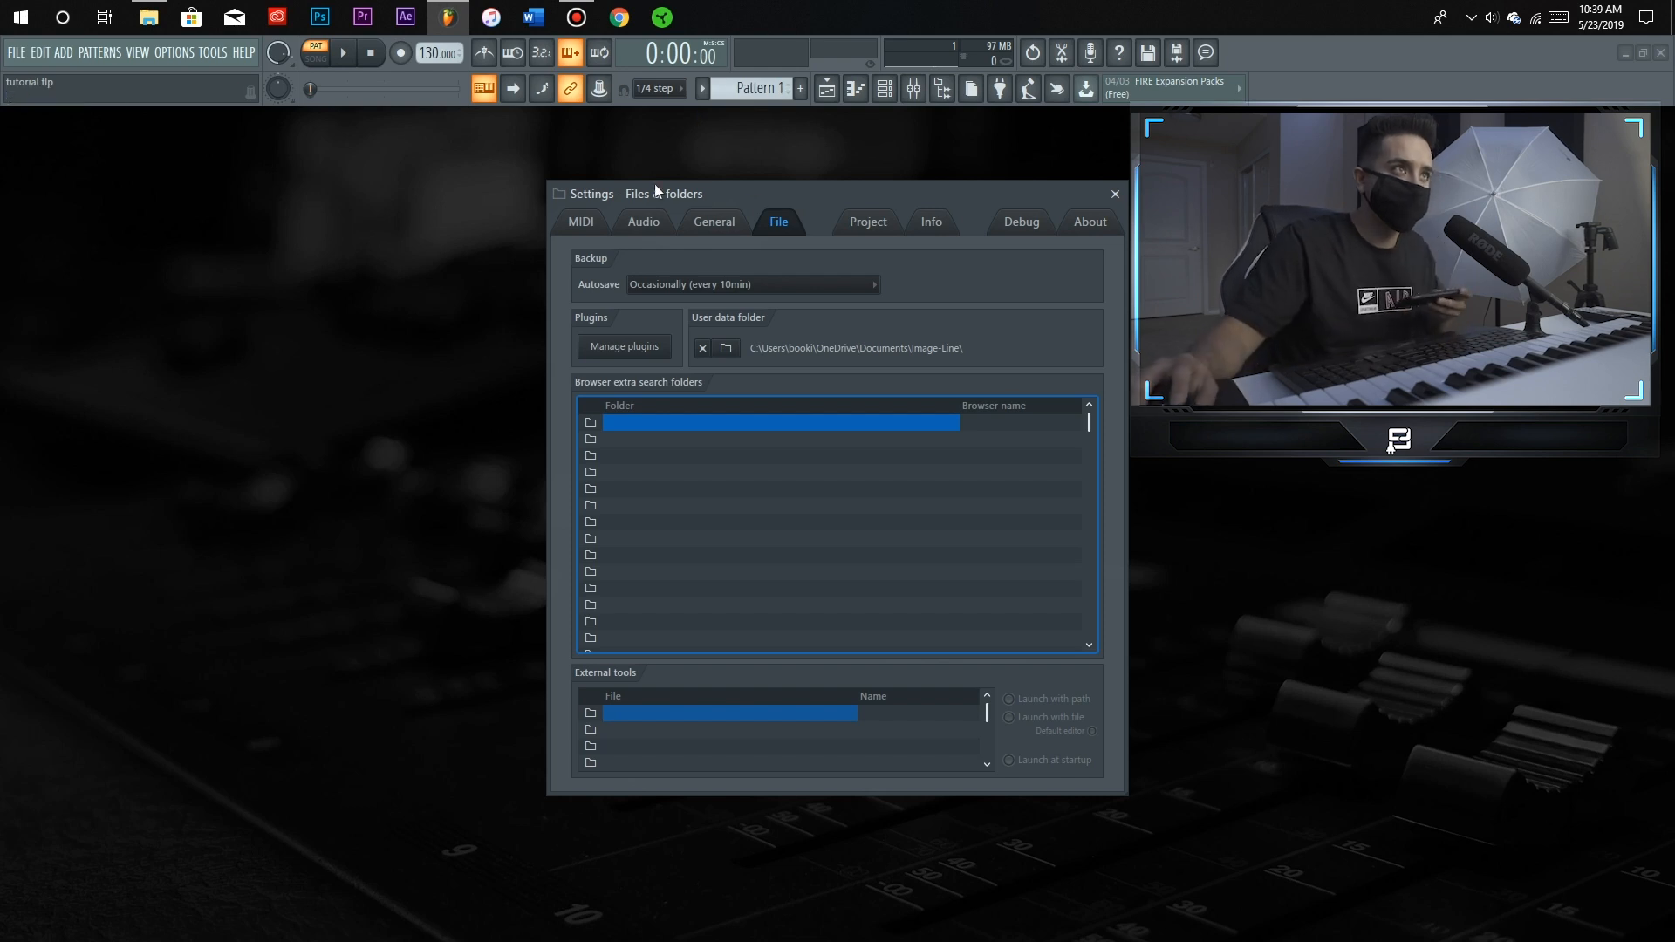
# Display the MIDI input and output device settings, including the Image-Line Remote option
pyautogui.click(590, 234)
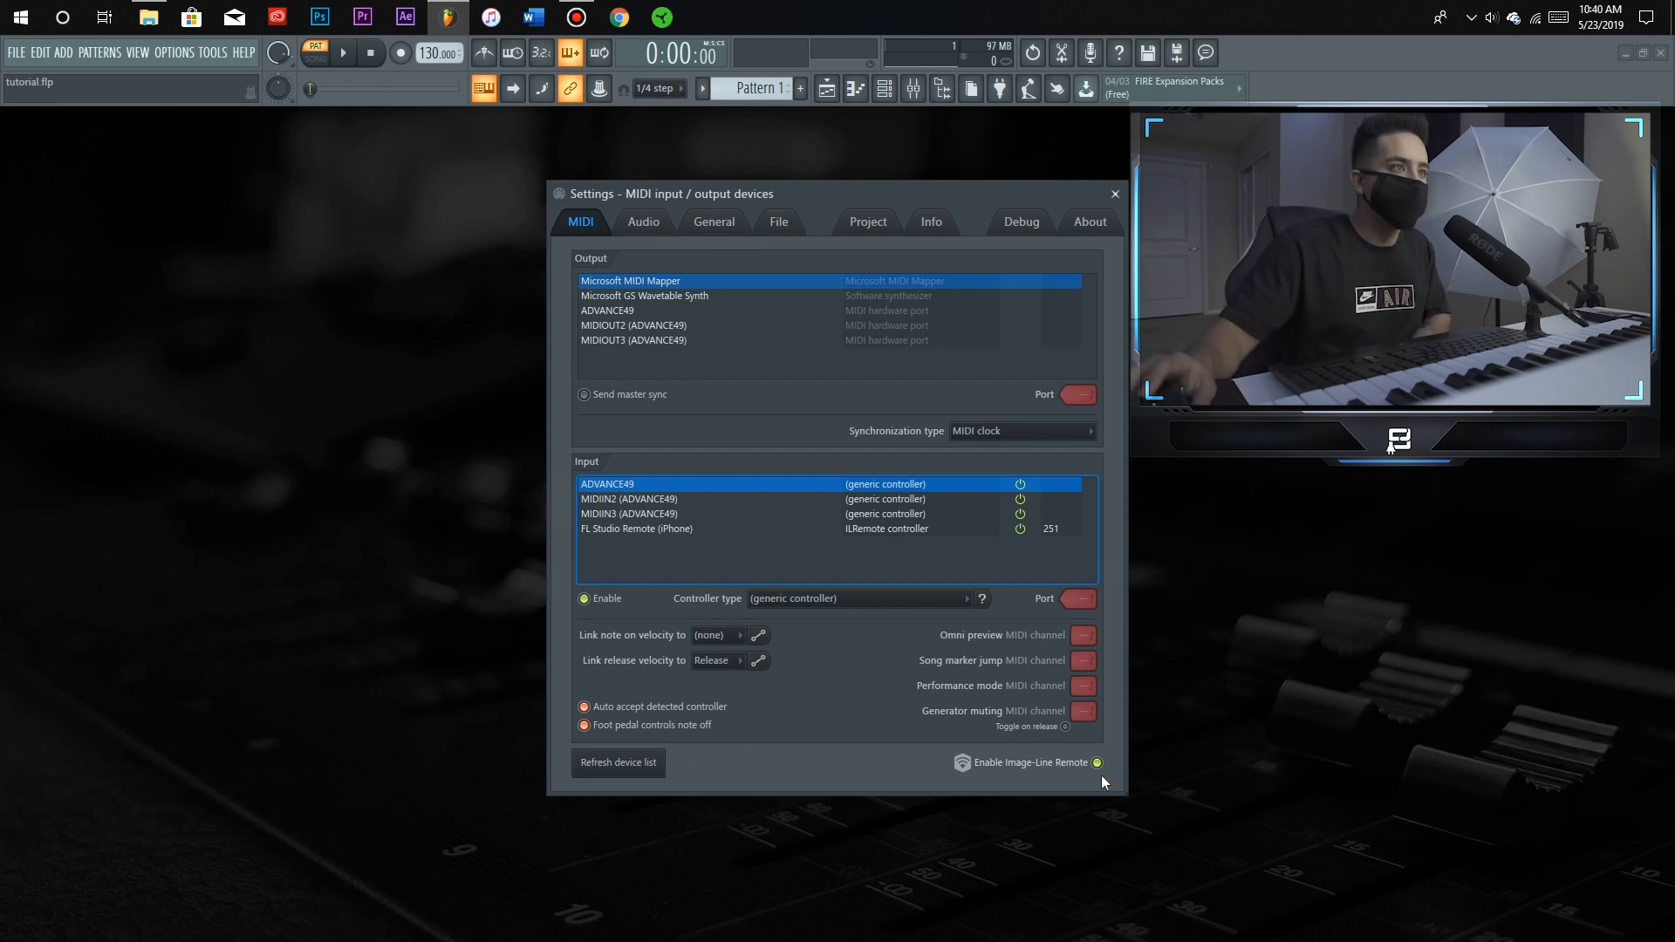
# Show the channel rack and the browser, and load the StudioPlug - 808 (2) sample into the Kick channel
pyautogui.click(883, 88)
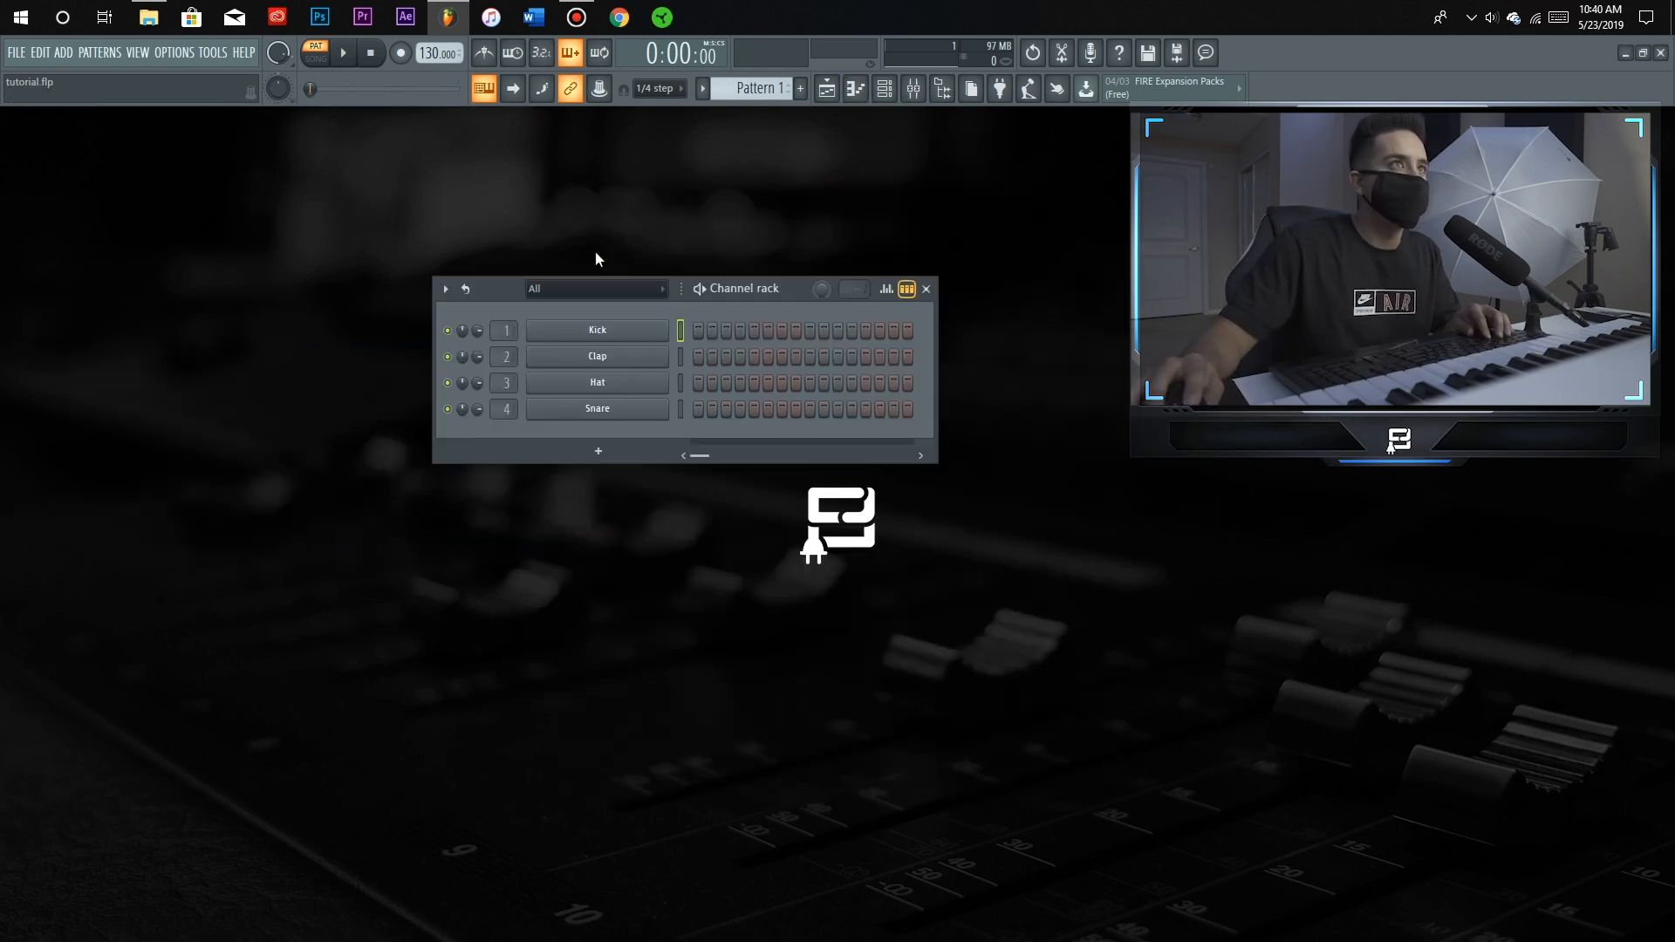
pyautogui.click(947, 91)
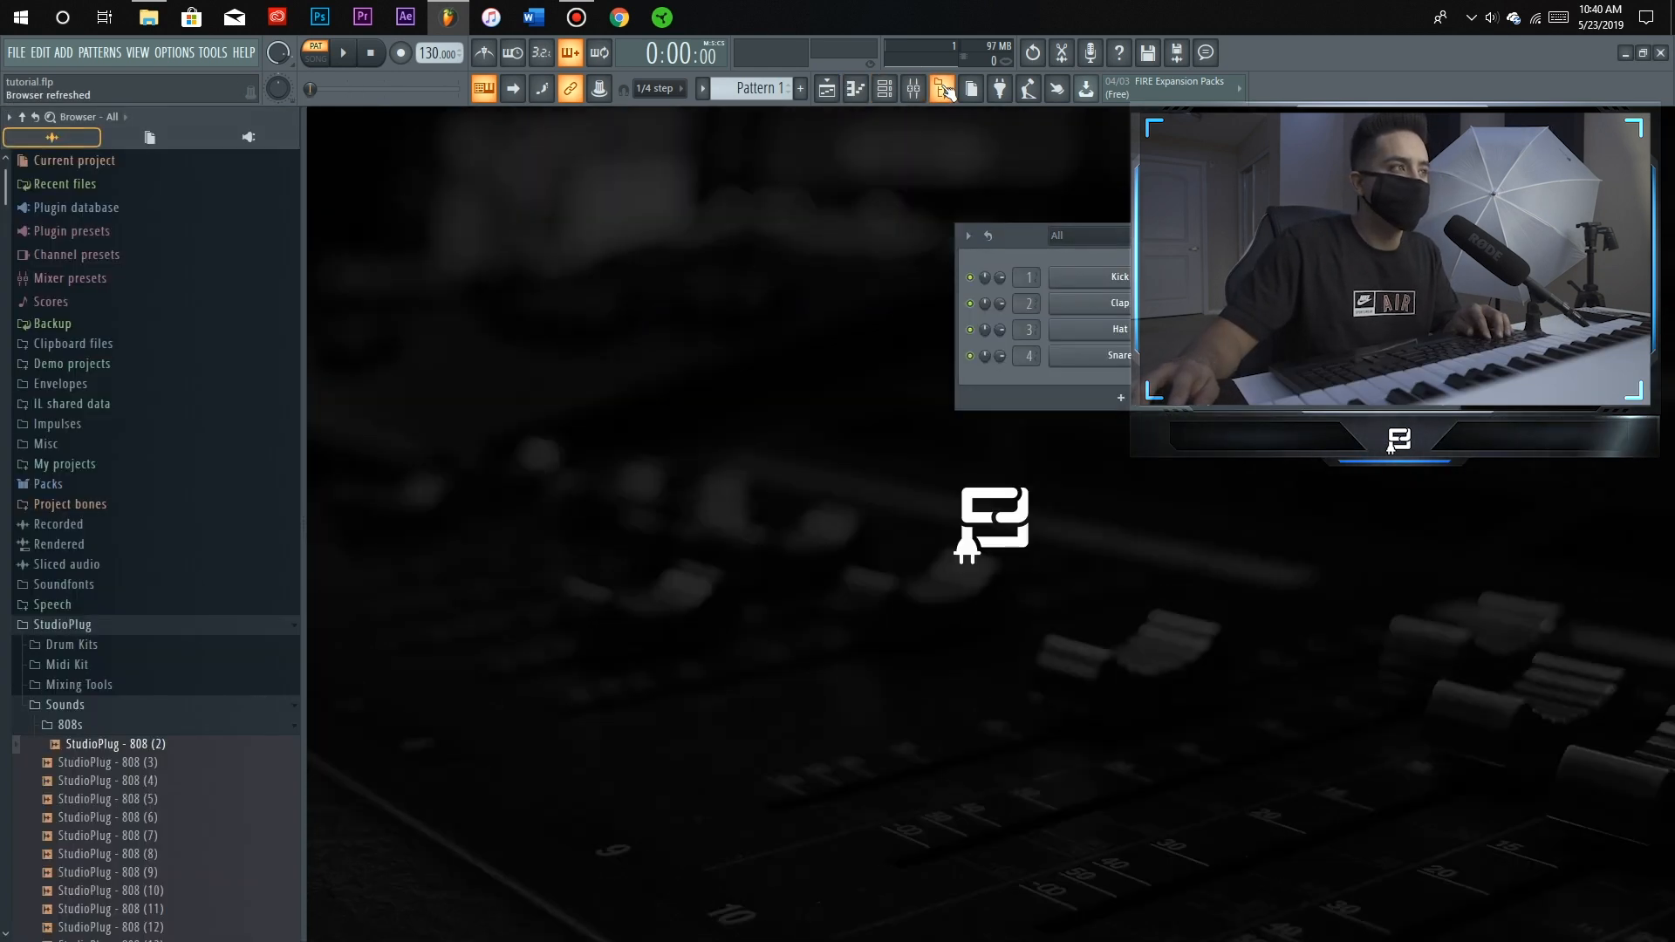
pyautogui.moveTo(148, 761); pyautogui.dragTo(1127, 288)
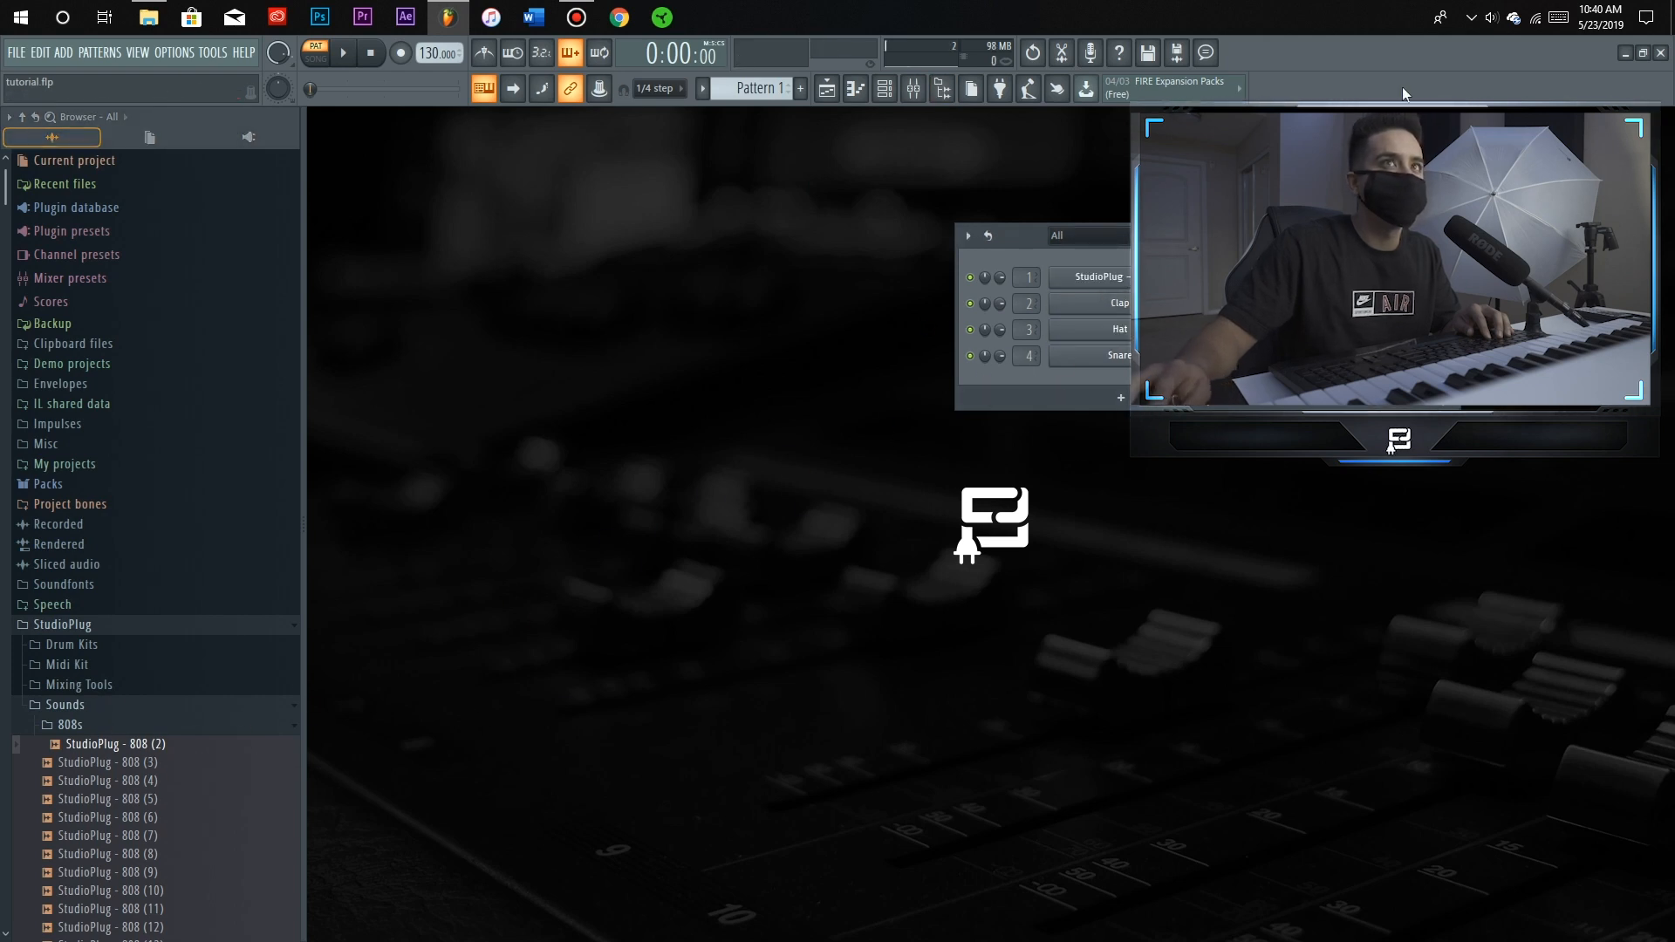
# Set the system speaker volume to 100
pyautogui.click(1495, 21)
pyautogui.moveTo(1495, 85); pyautogui.dragTo(1621, 98)
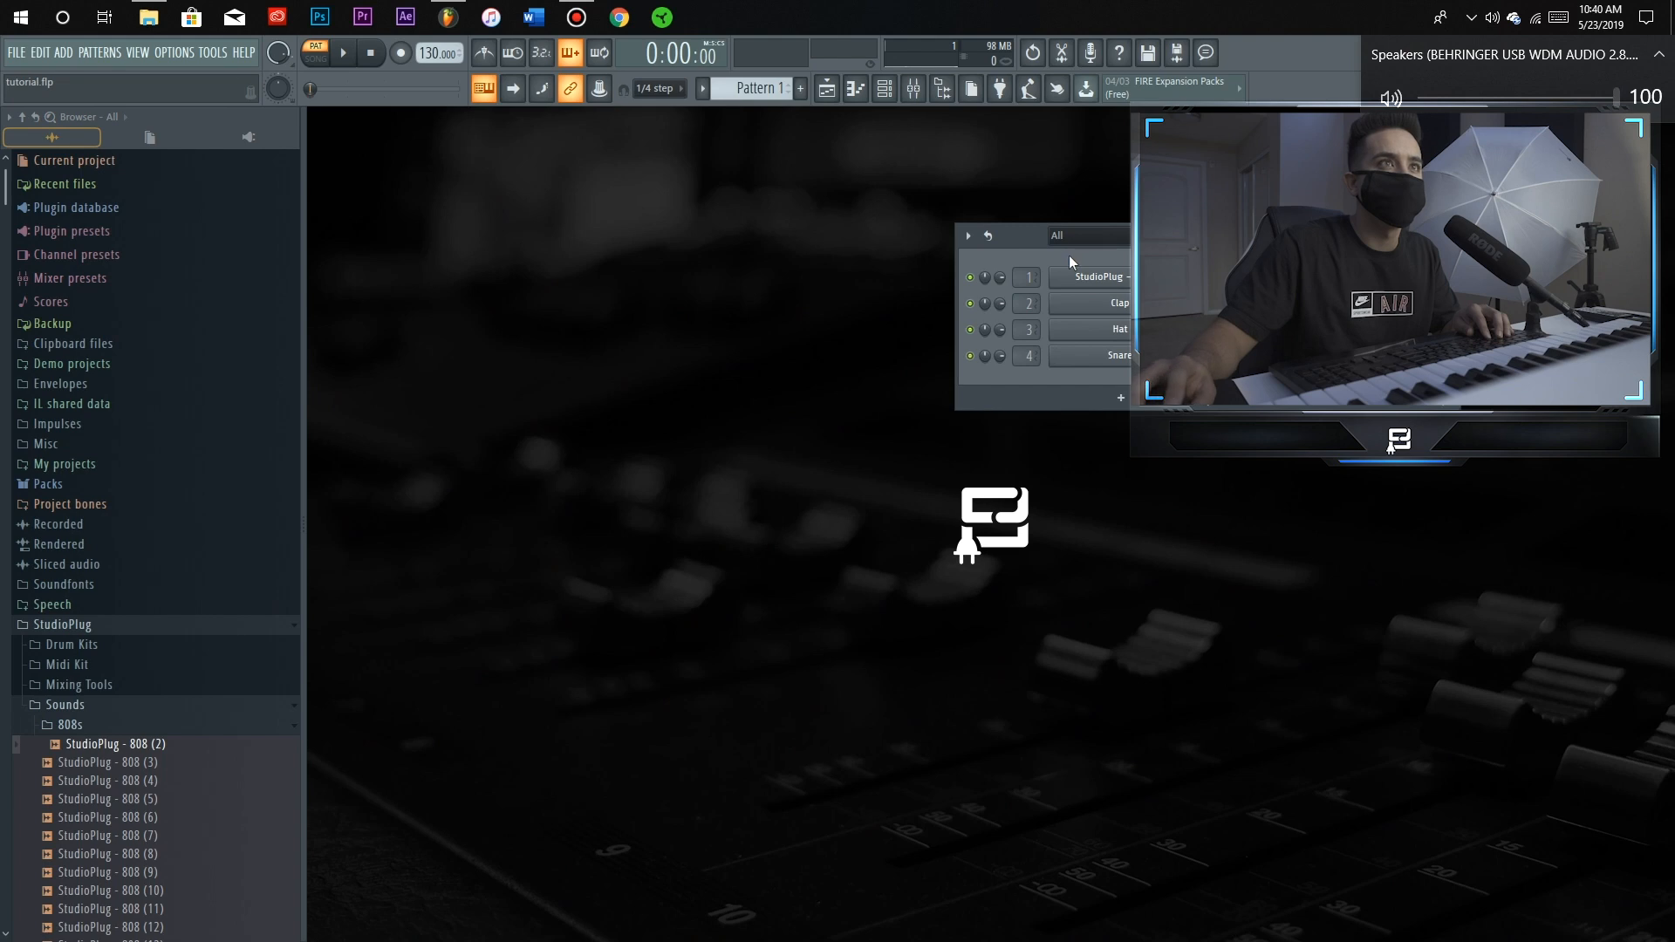
pyautogui.click(1030, 260)
# Load the DJ - Fiasco (perc) sample from the Hypebeast percs into the Clap channel and reposition the channel rack
pyautogui.moveTo(140, 746); pyautogui.dragTo(1086, 306)
pyautogui.moveTo(1022, 244); pyautogui.dragTo(727, 286)
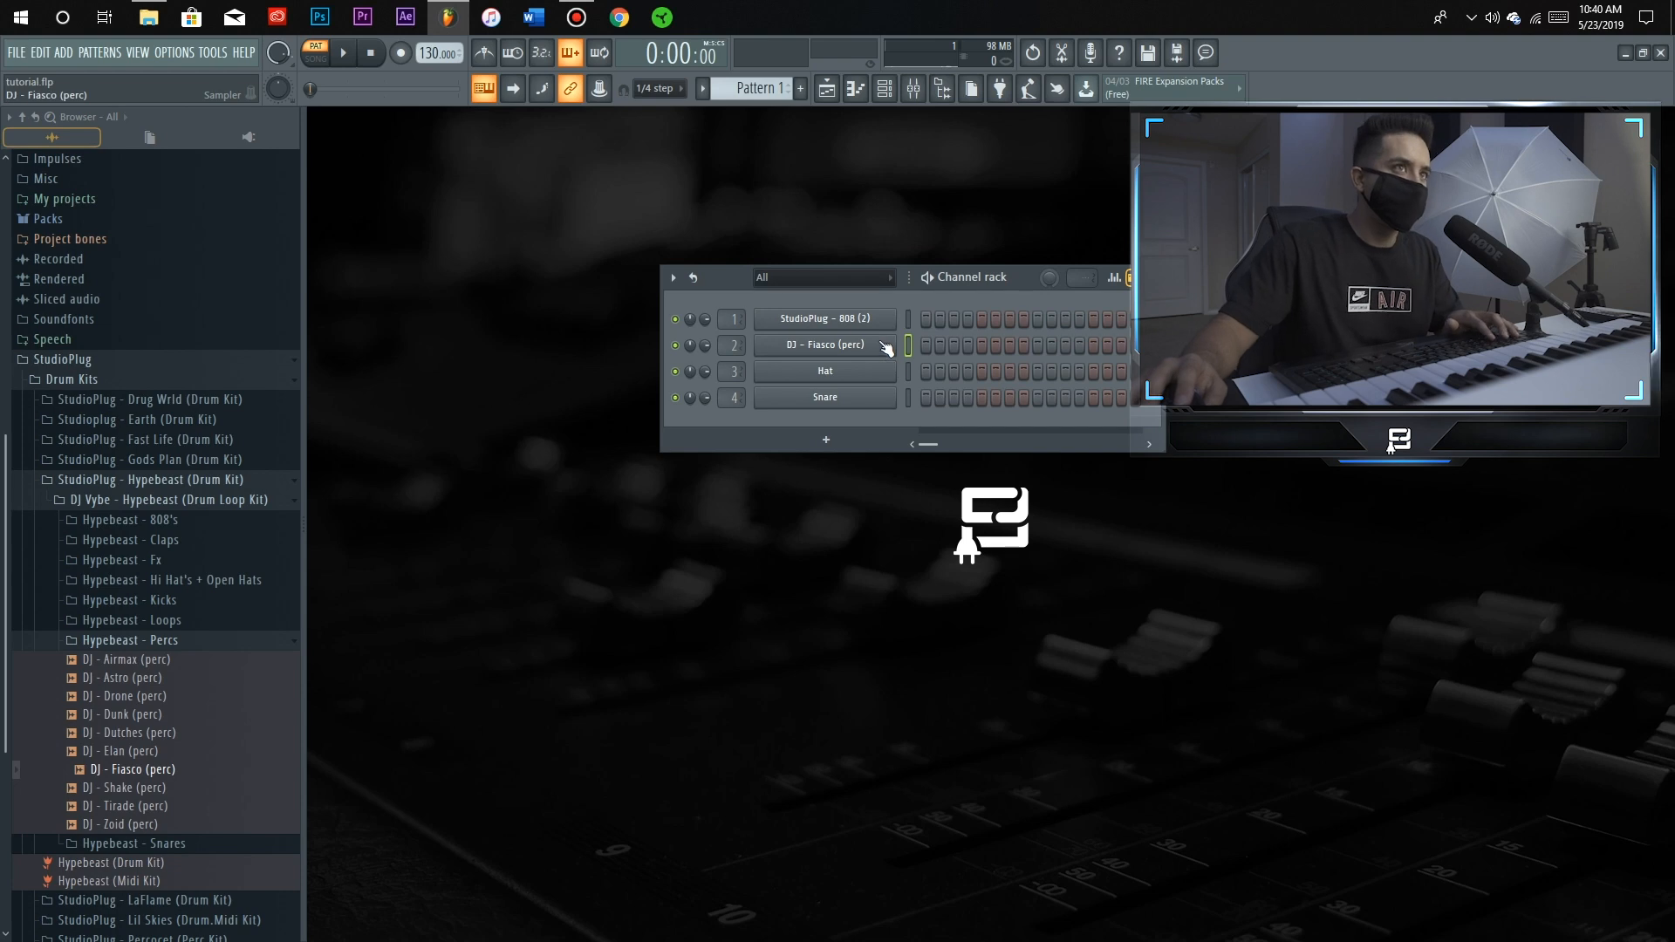
# Enable the 808 channel's volume envelope with maximum hold and with attack, decay, sustain and release at zero
pyautogui.click(810, 321)
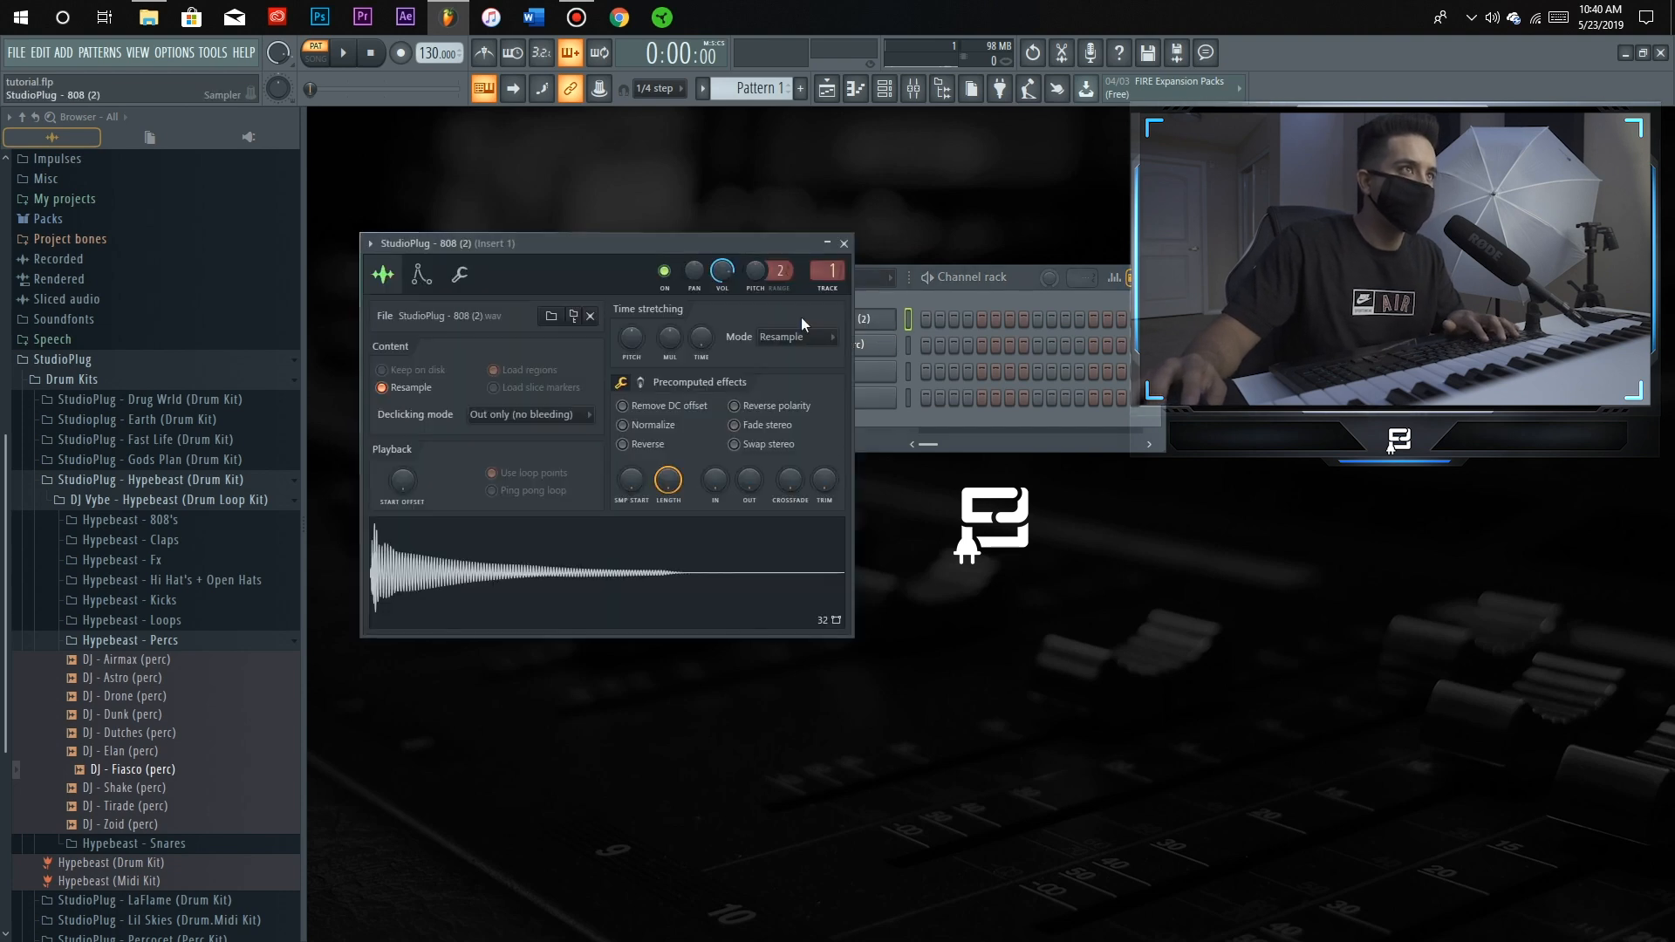
pyautogui.moveTo(457, 259); pyautogui.dragTo(959, 268)
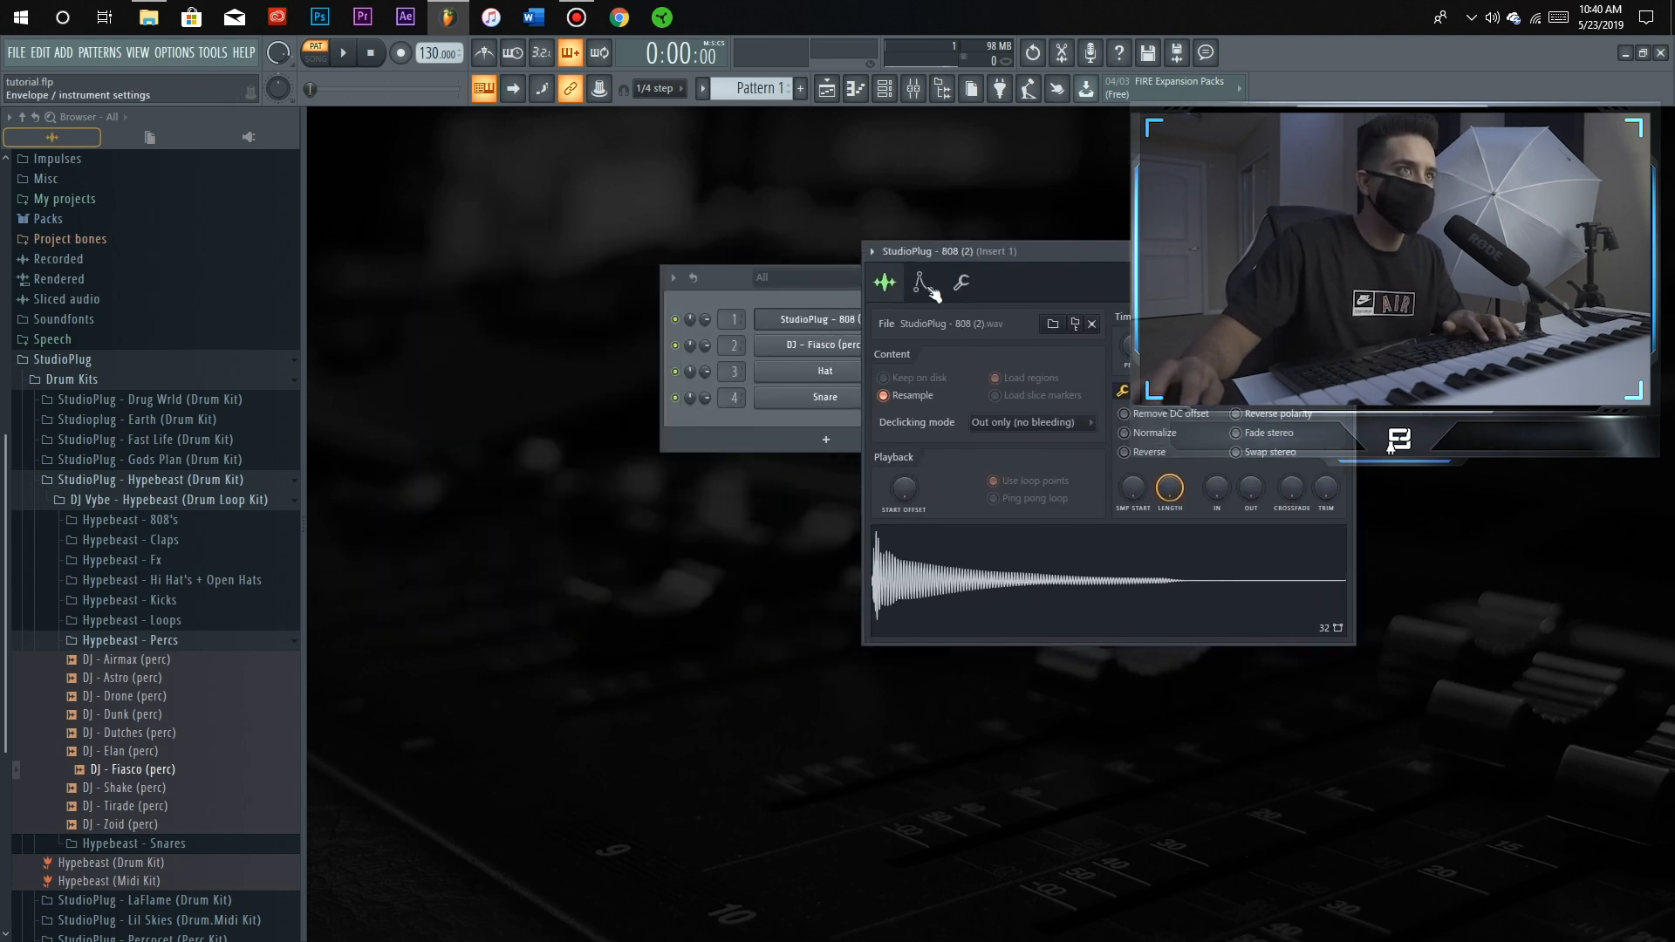
pyautogui.click(930, 288)
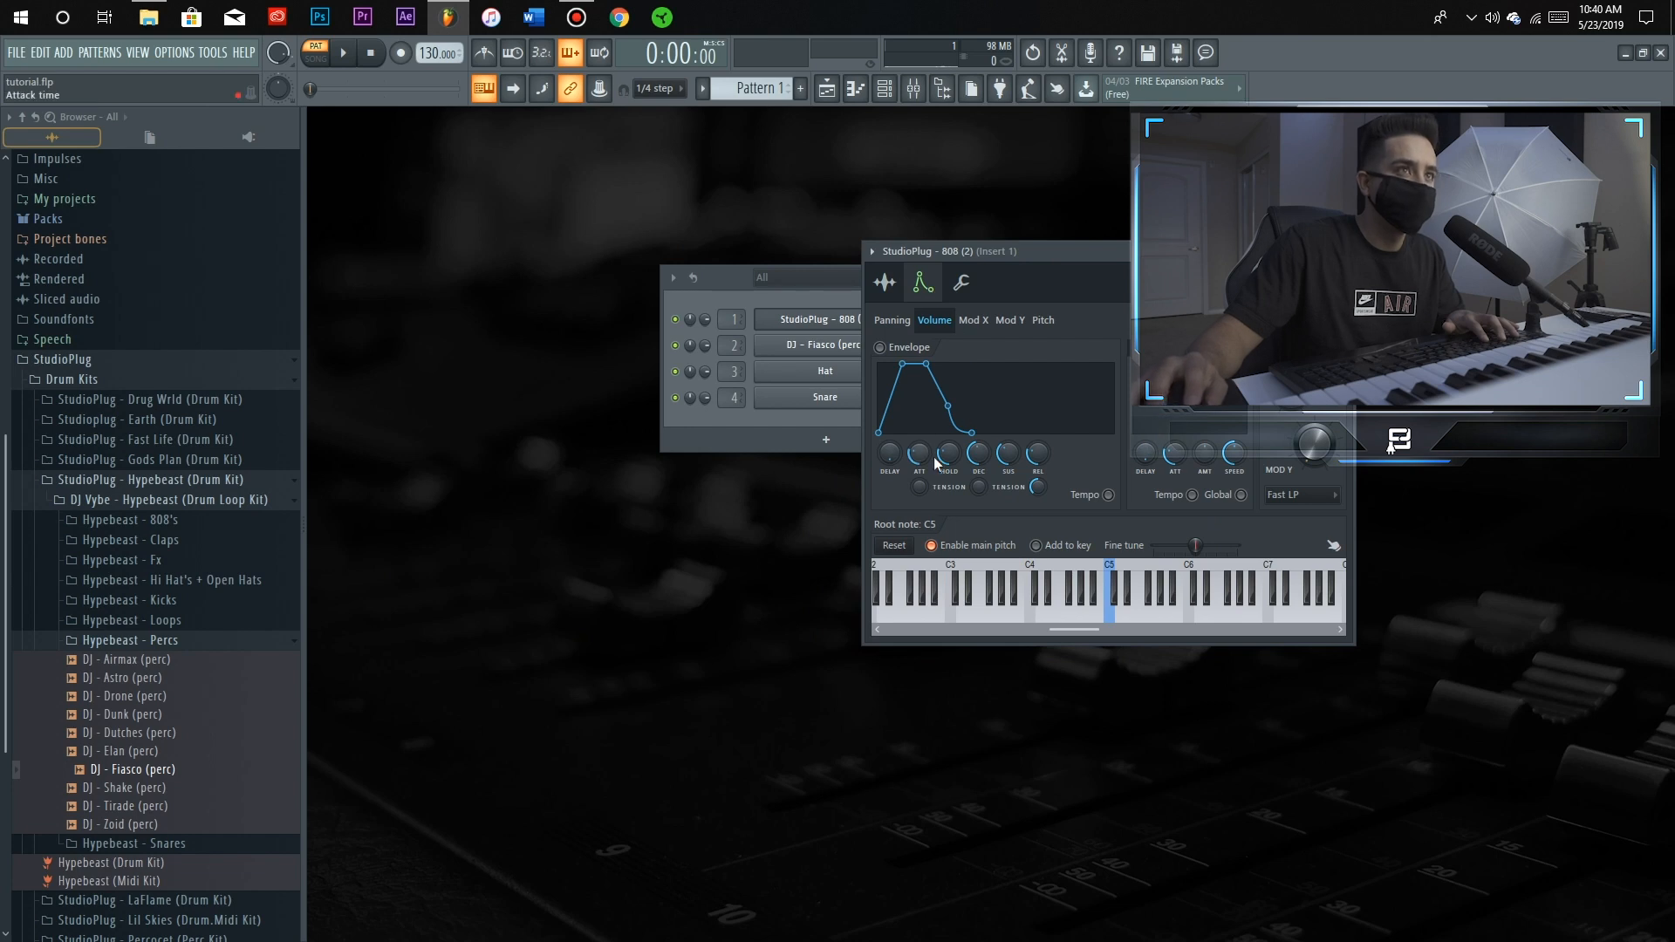
pyautogui.moveTo(919, 455); pyautogui.dragTo(1041, 480)
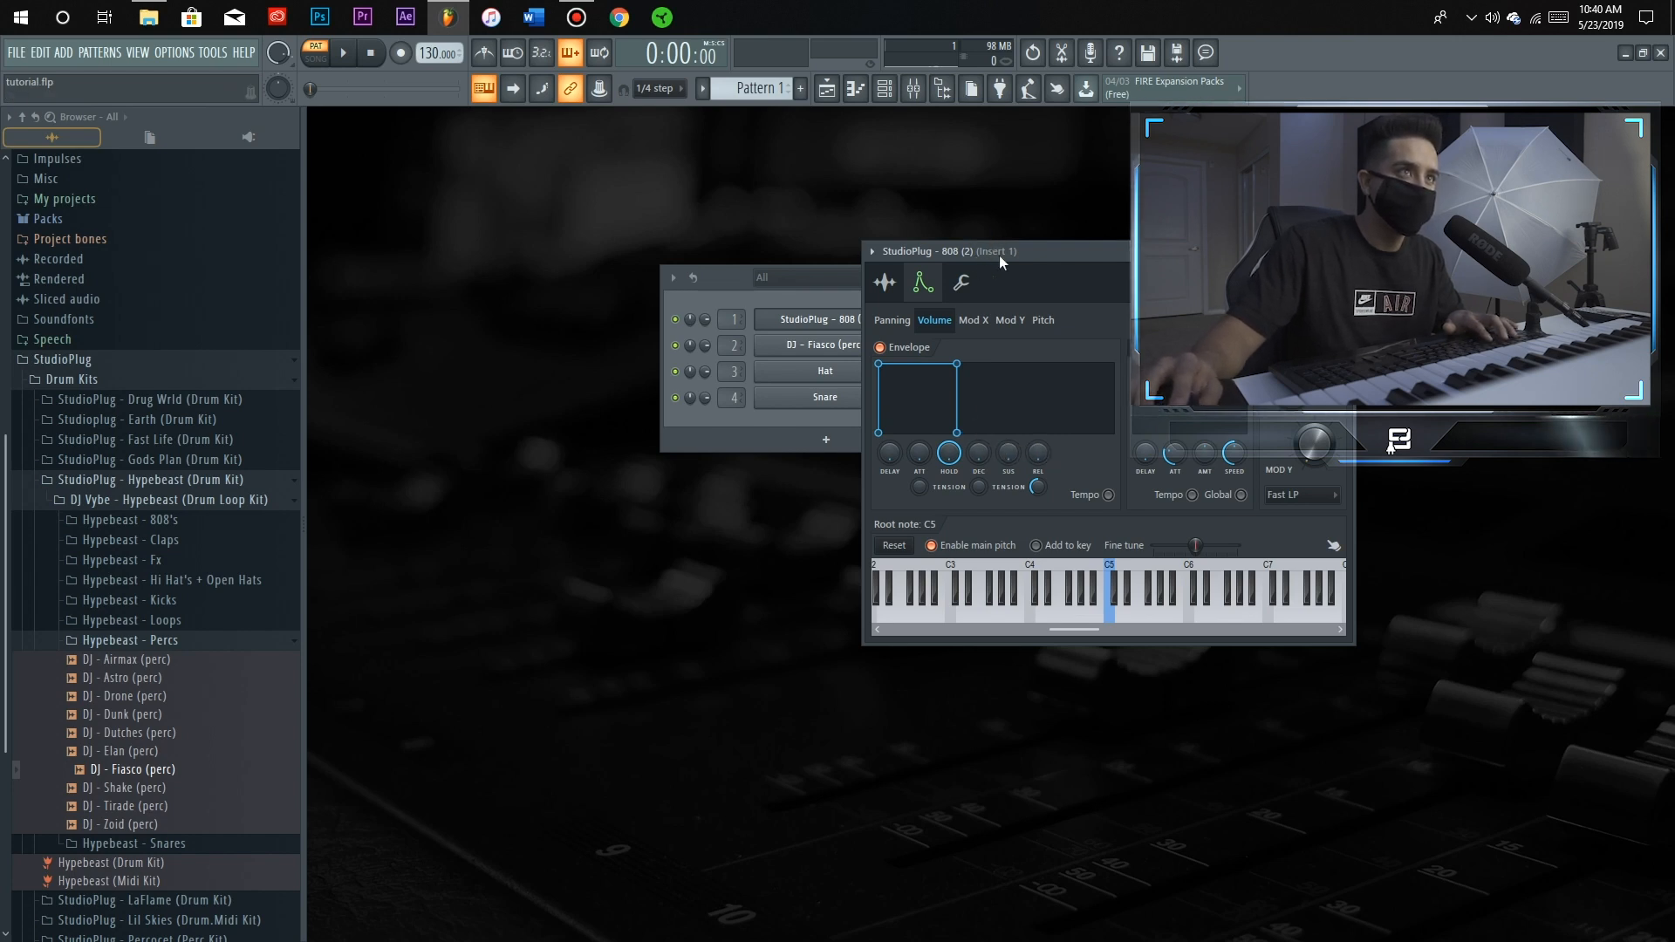
pyautogui.moveTo(992, 249); pyautogui.dragTo(1142, 268)
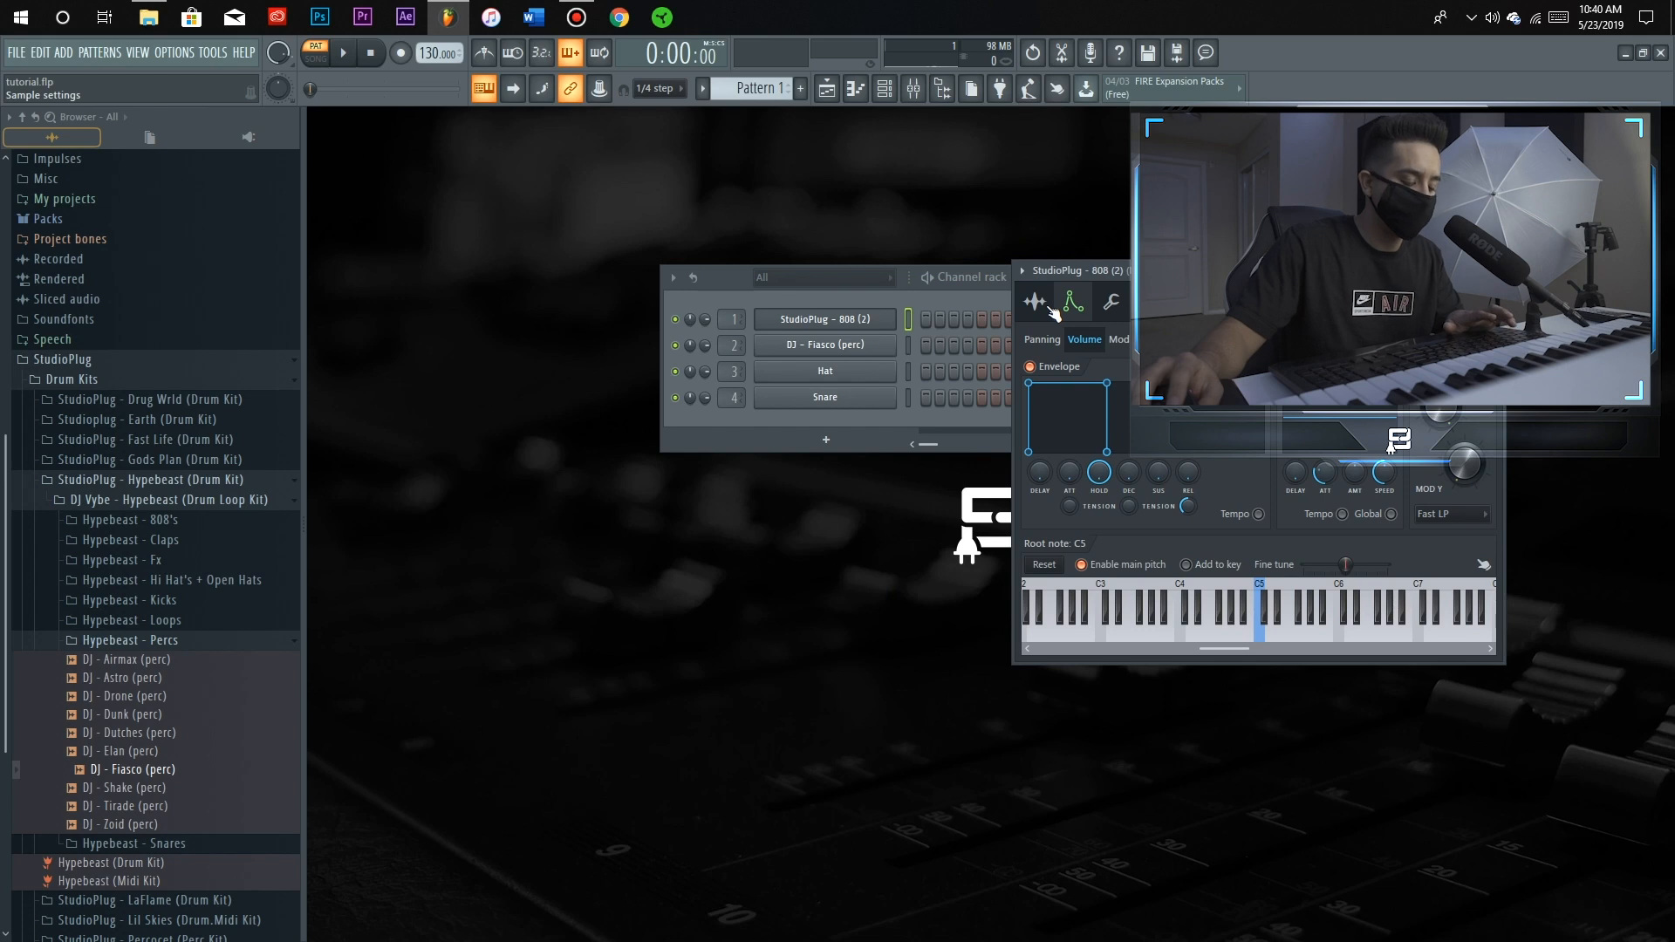
# Play the note D5 several times to audition the 808 with its volume envelope
pyautogui.press('w')
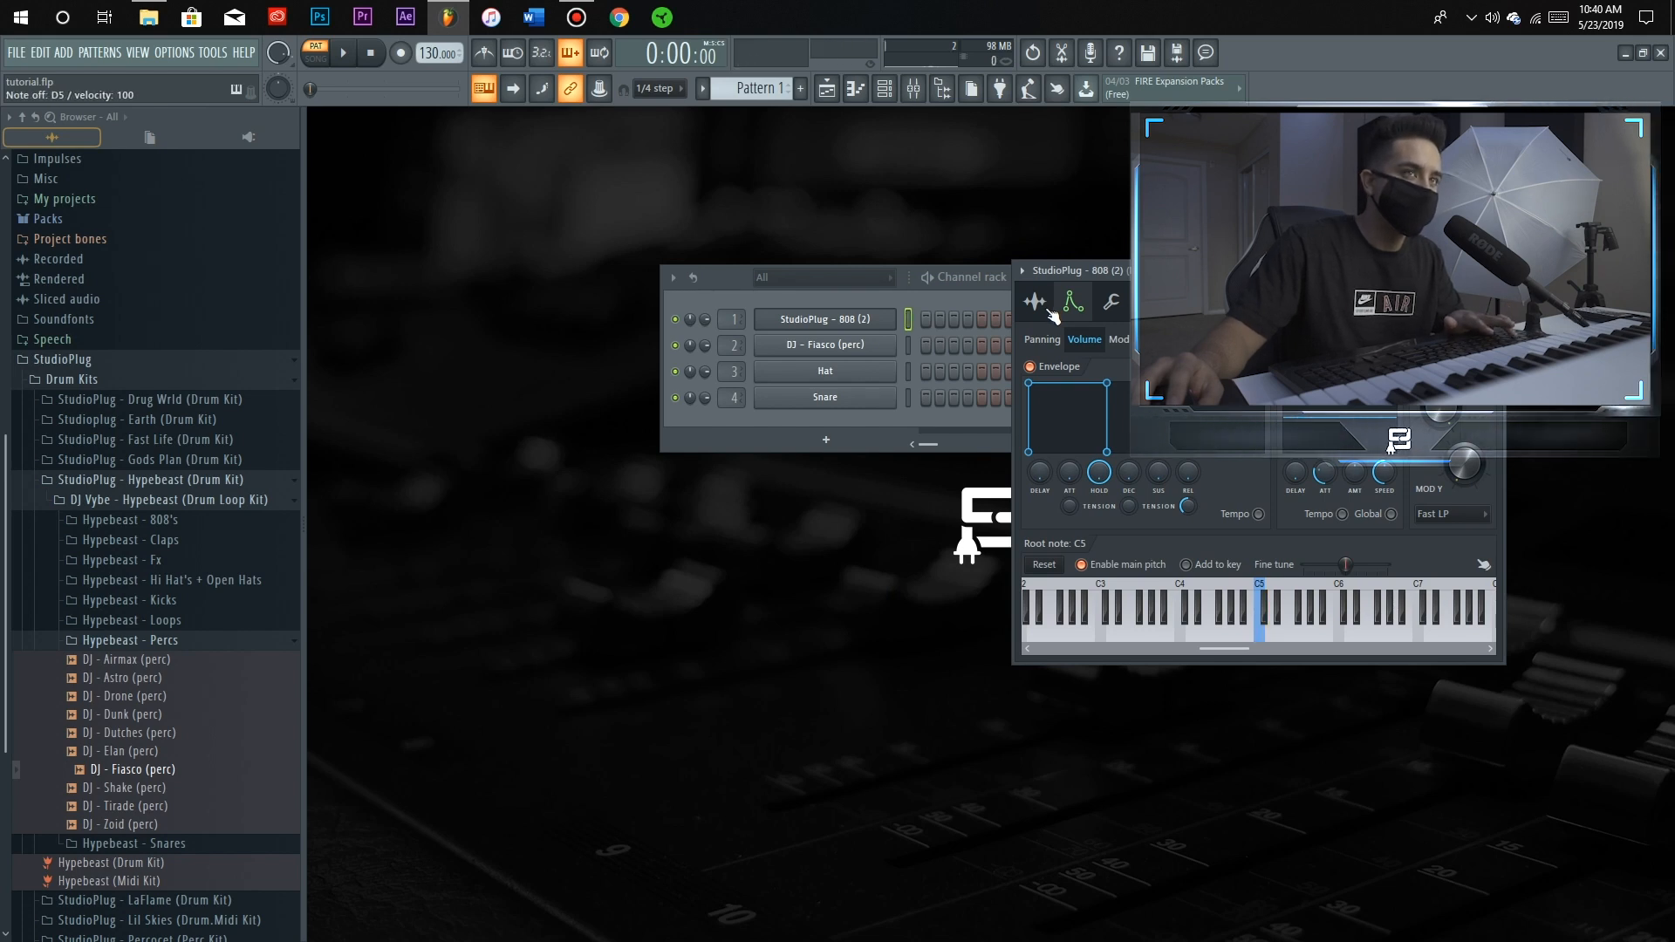
pyautogui.press('w')
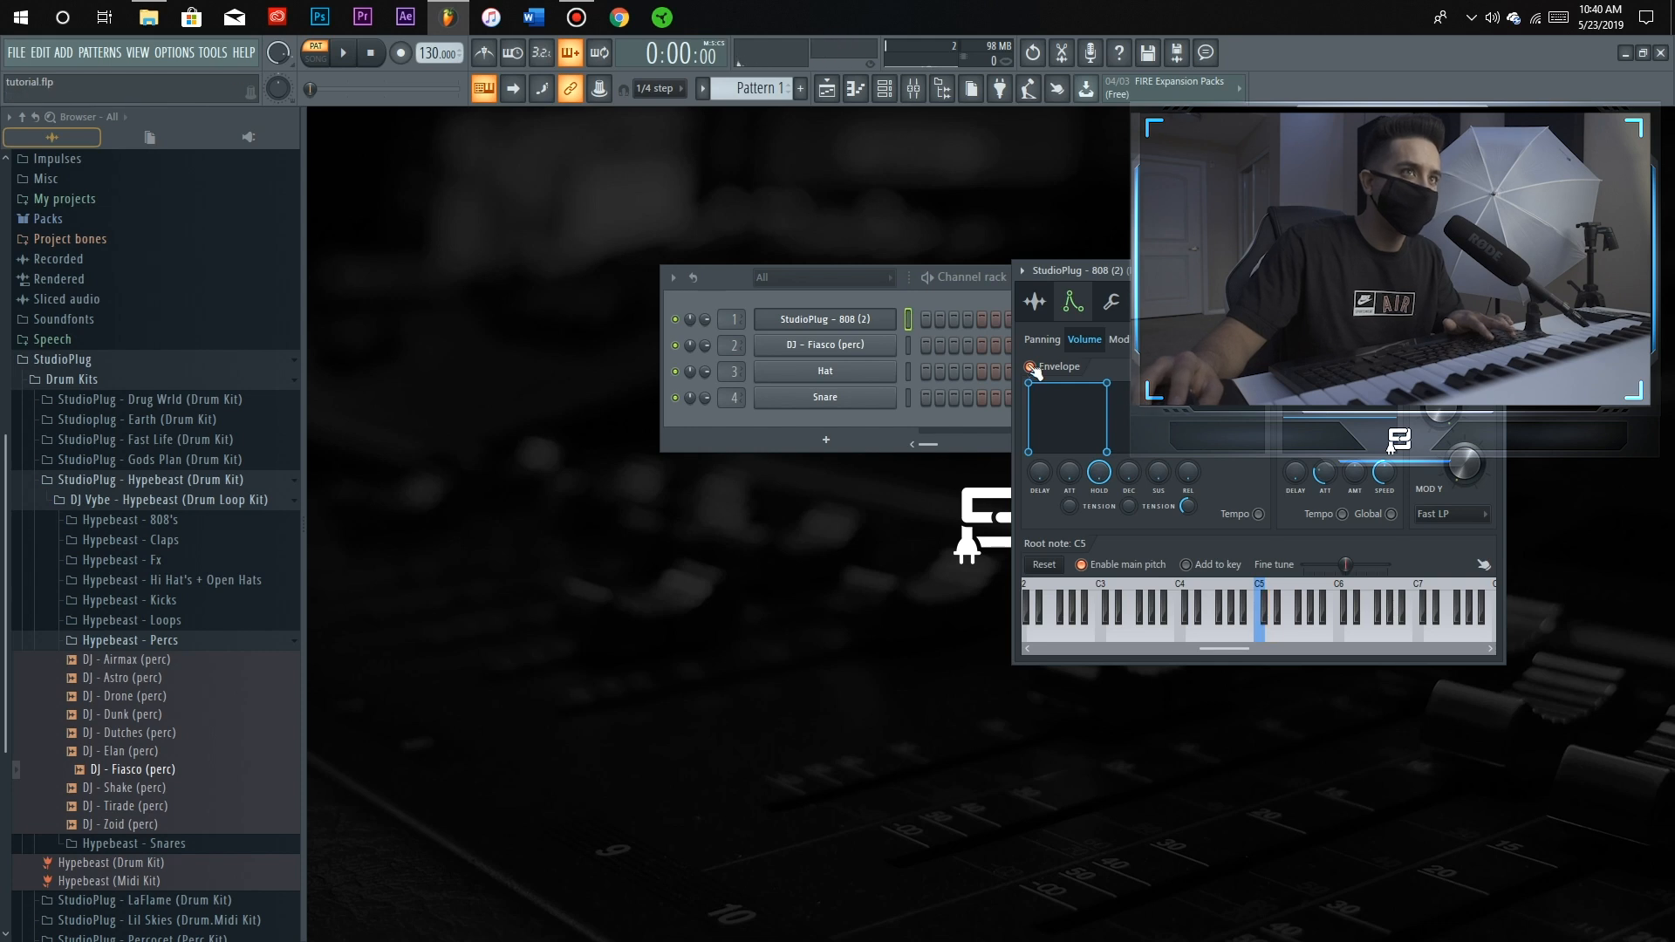
pyautogui.press('w')
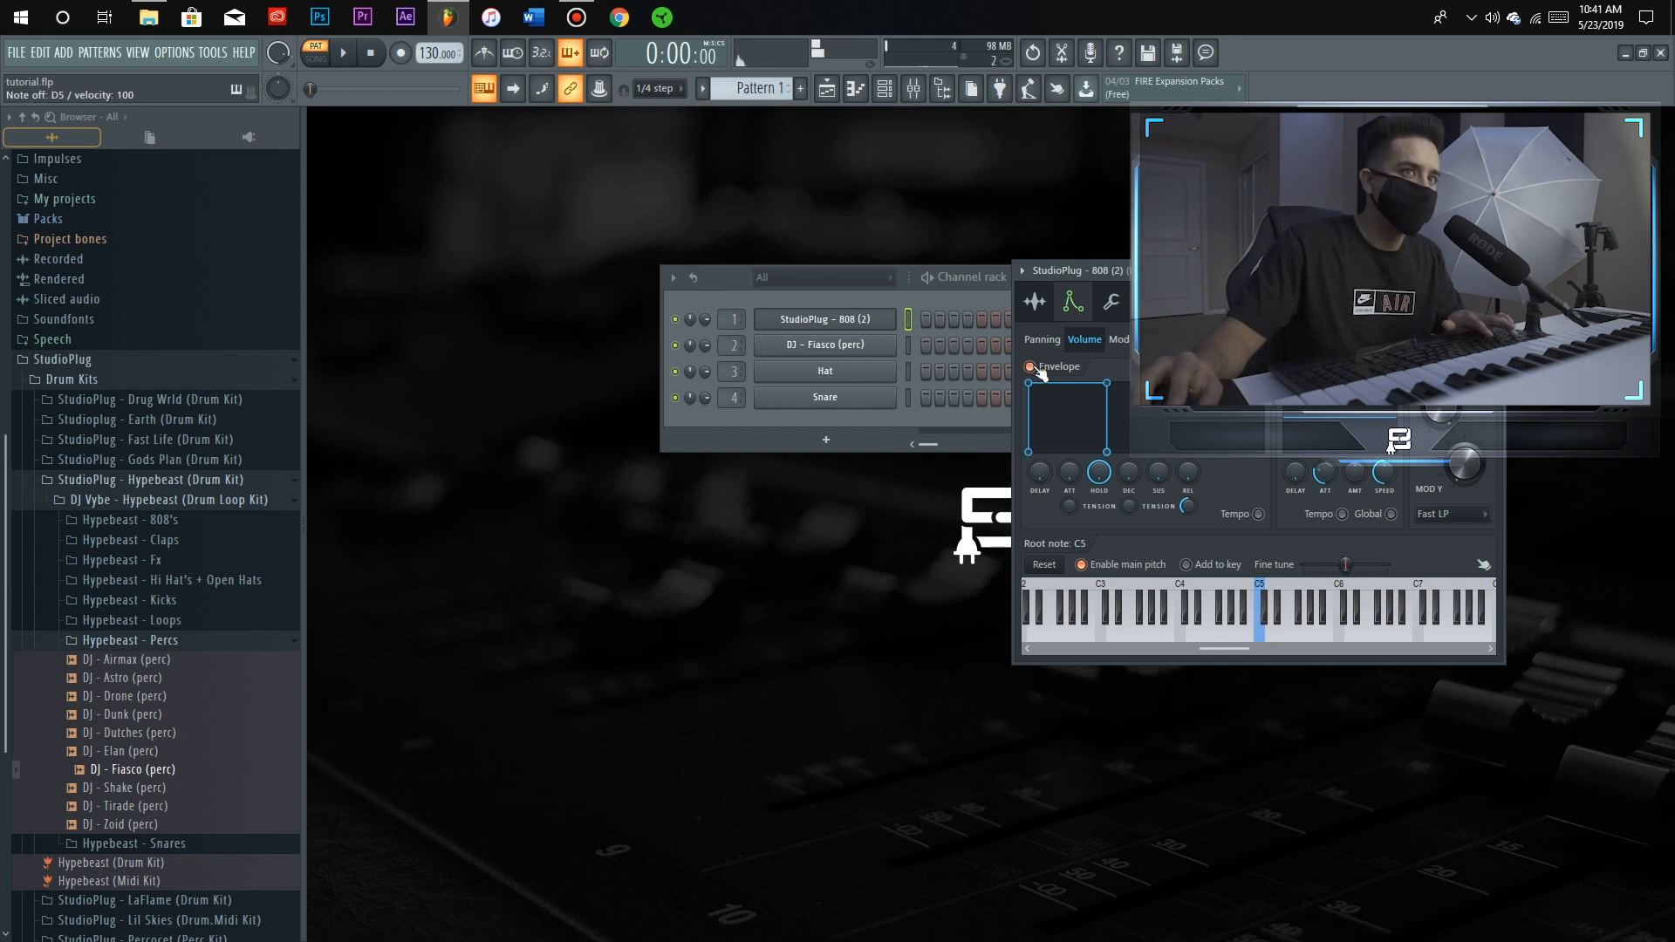
# Review the 808 channel's sample settings and its miscellaneous functions, including the Cut self option
pyautogui.click(1051, 305)
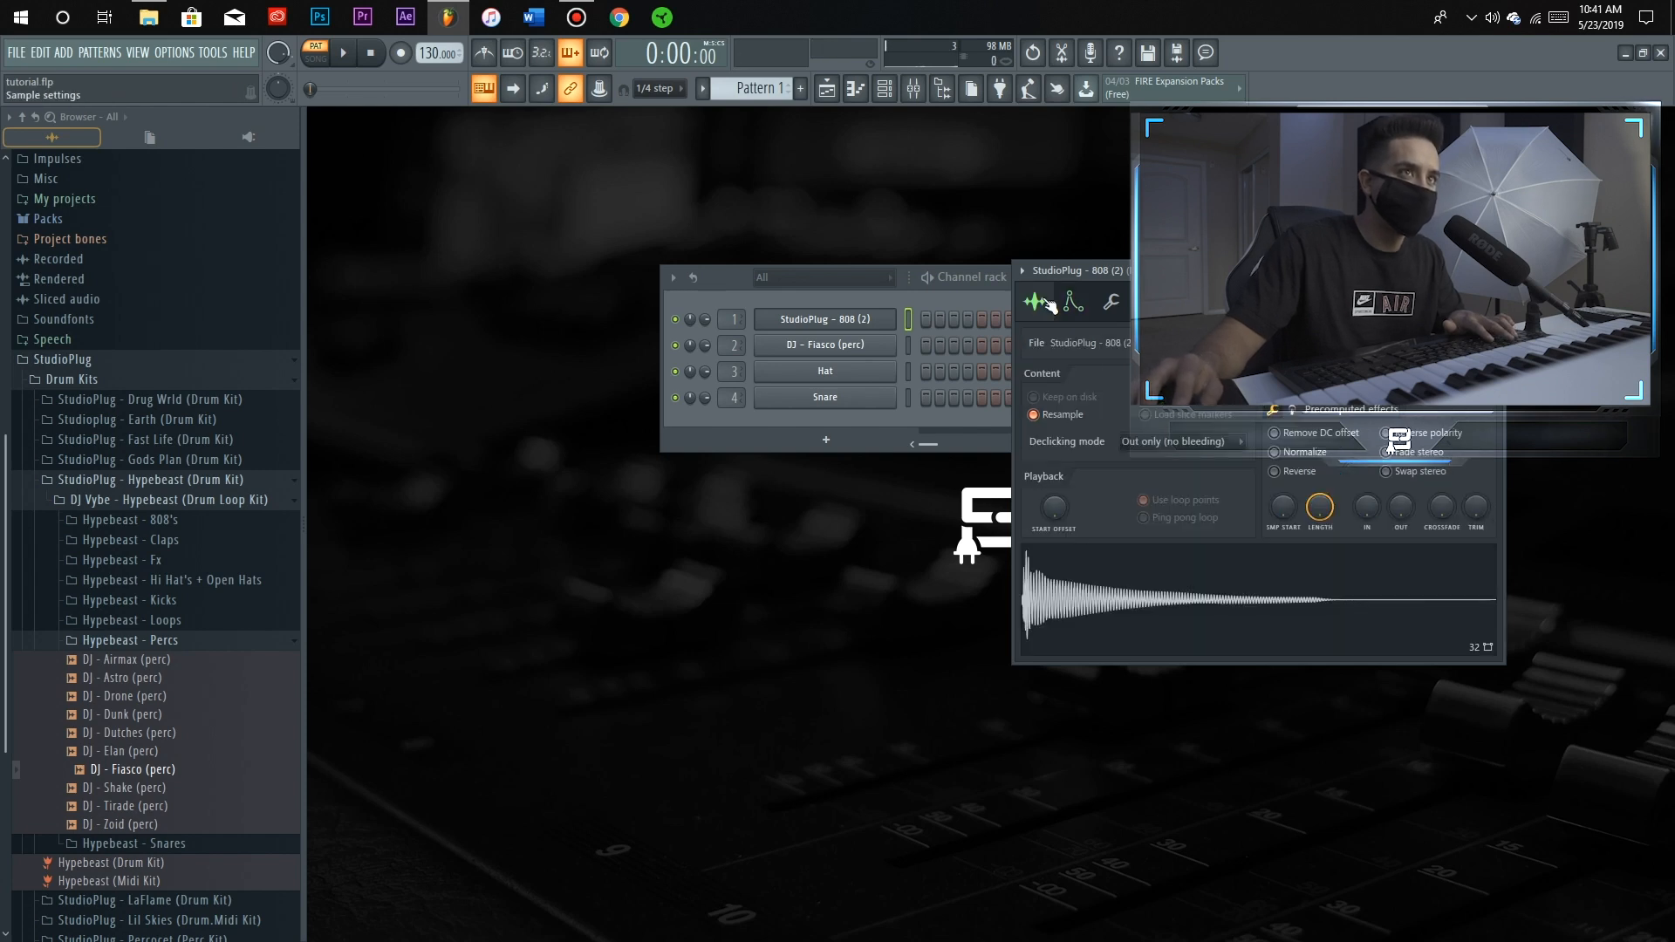
pyautogui.click(1111, 302)
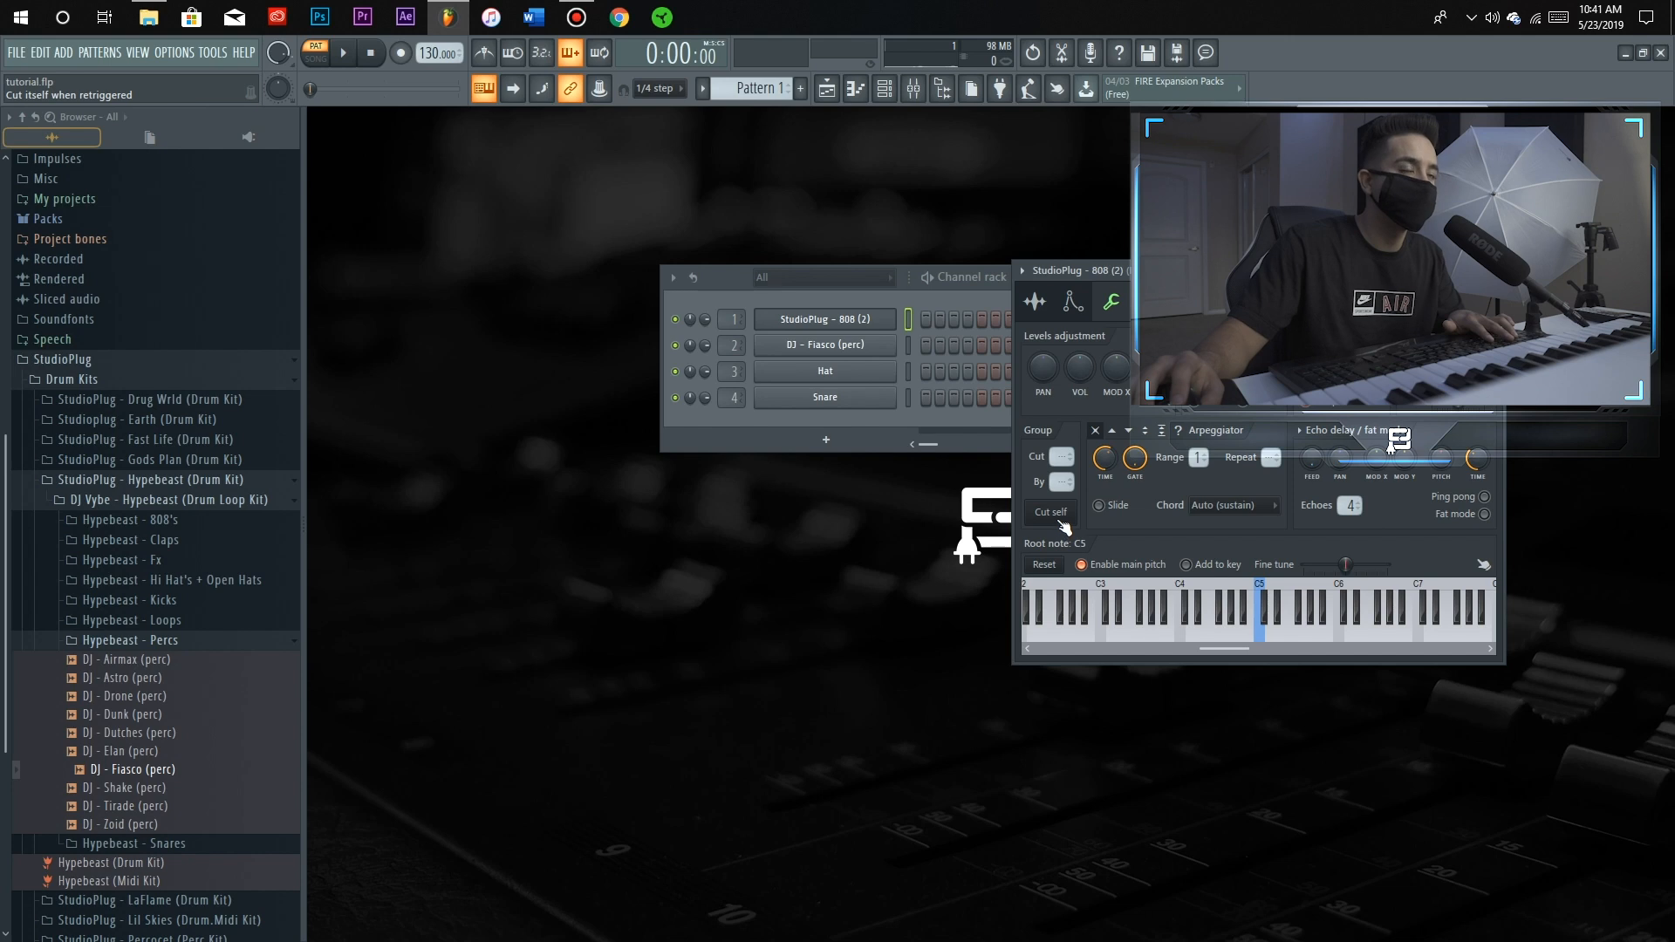
# Lower the time-stretching pitch of the DJ - Fiasco (perc) channel and set its stretch mode to Auto
pyautogui.click(698, 356)
pyautogui.click(812, 349)
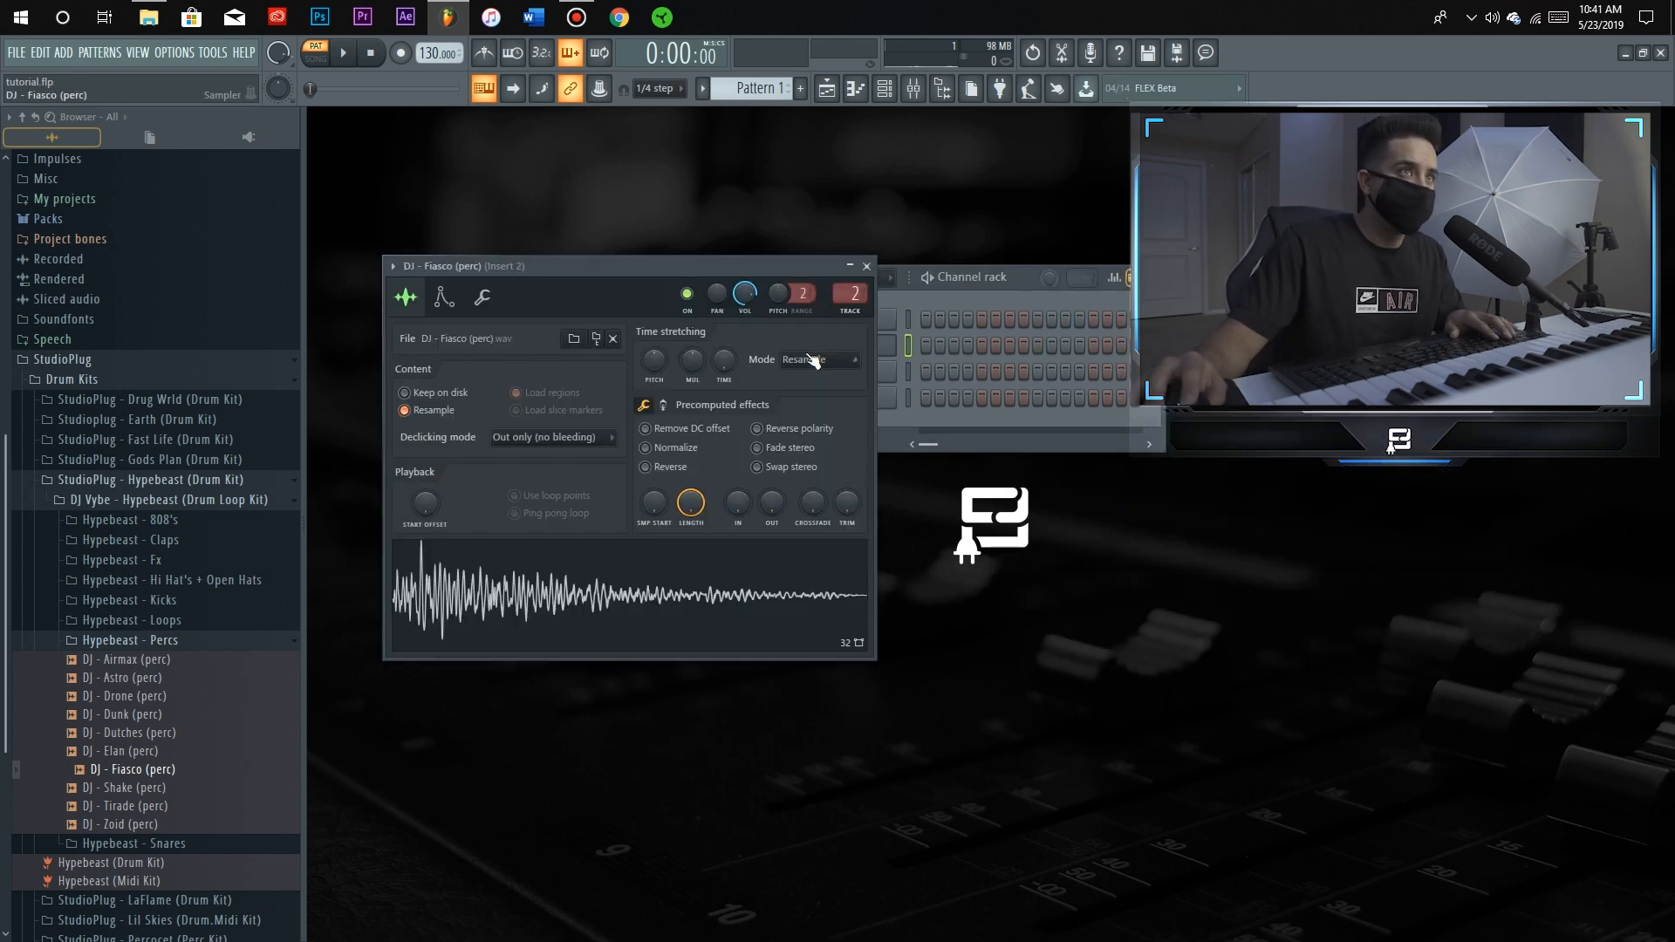
pyautogui.moveTo(675, 274); pyautogui.dragTo(921, 275)
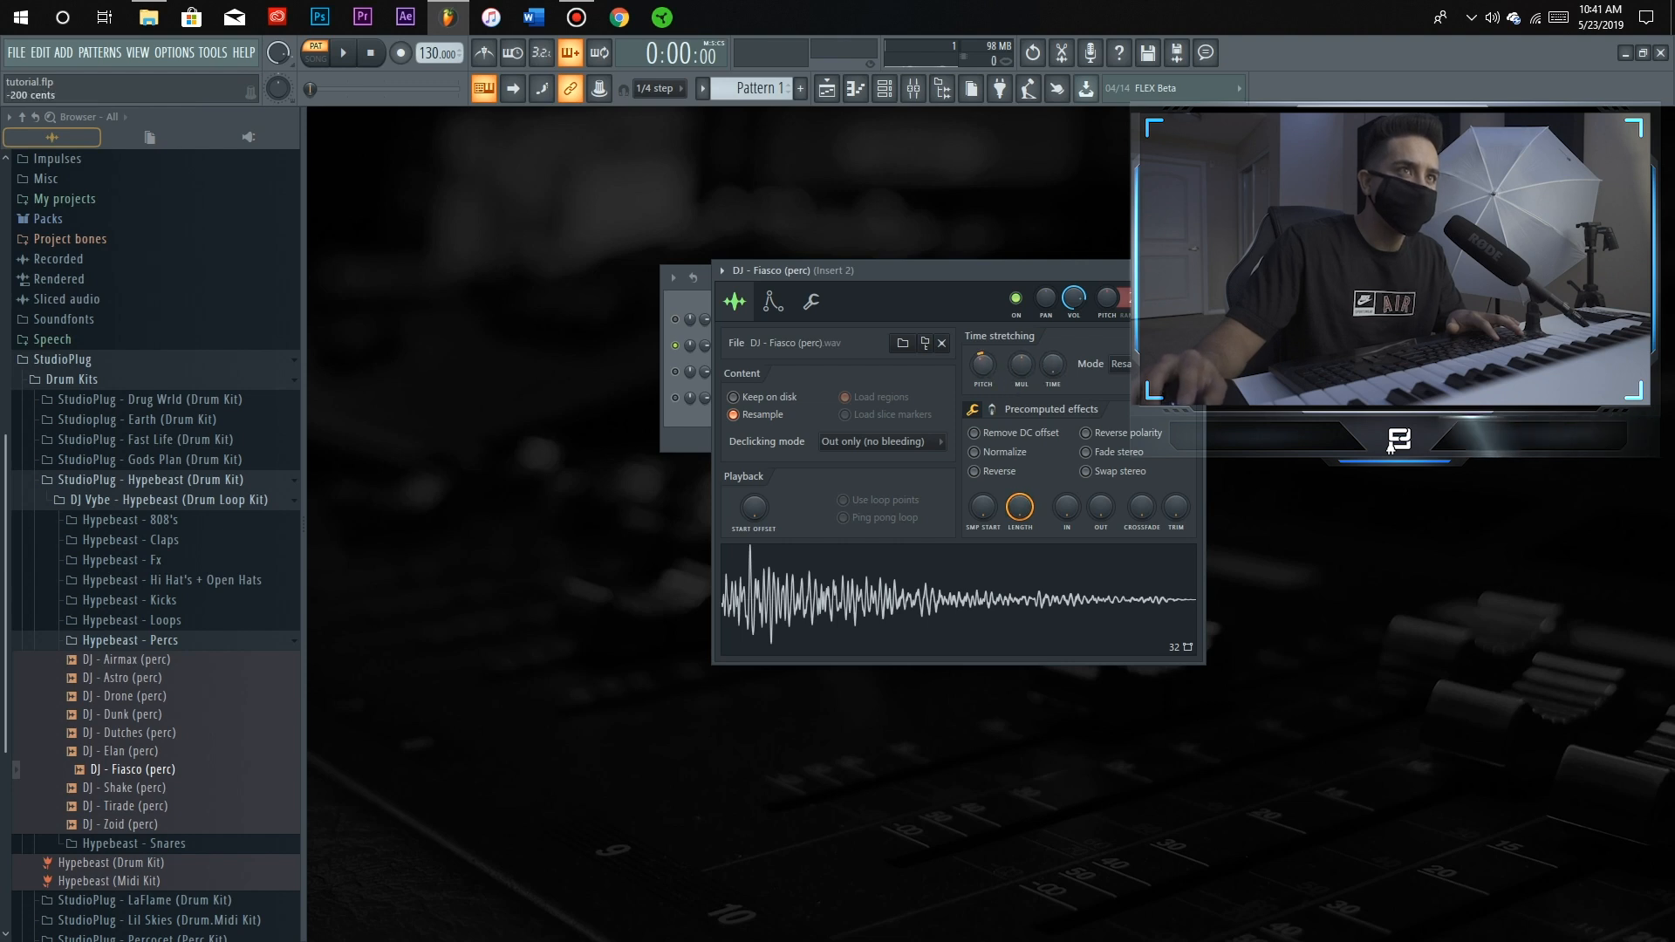
pyautogui.scroll(-2, 1003, 378)
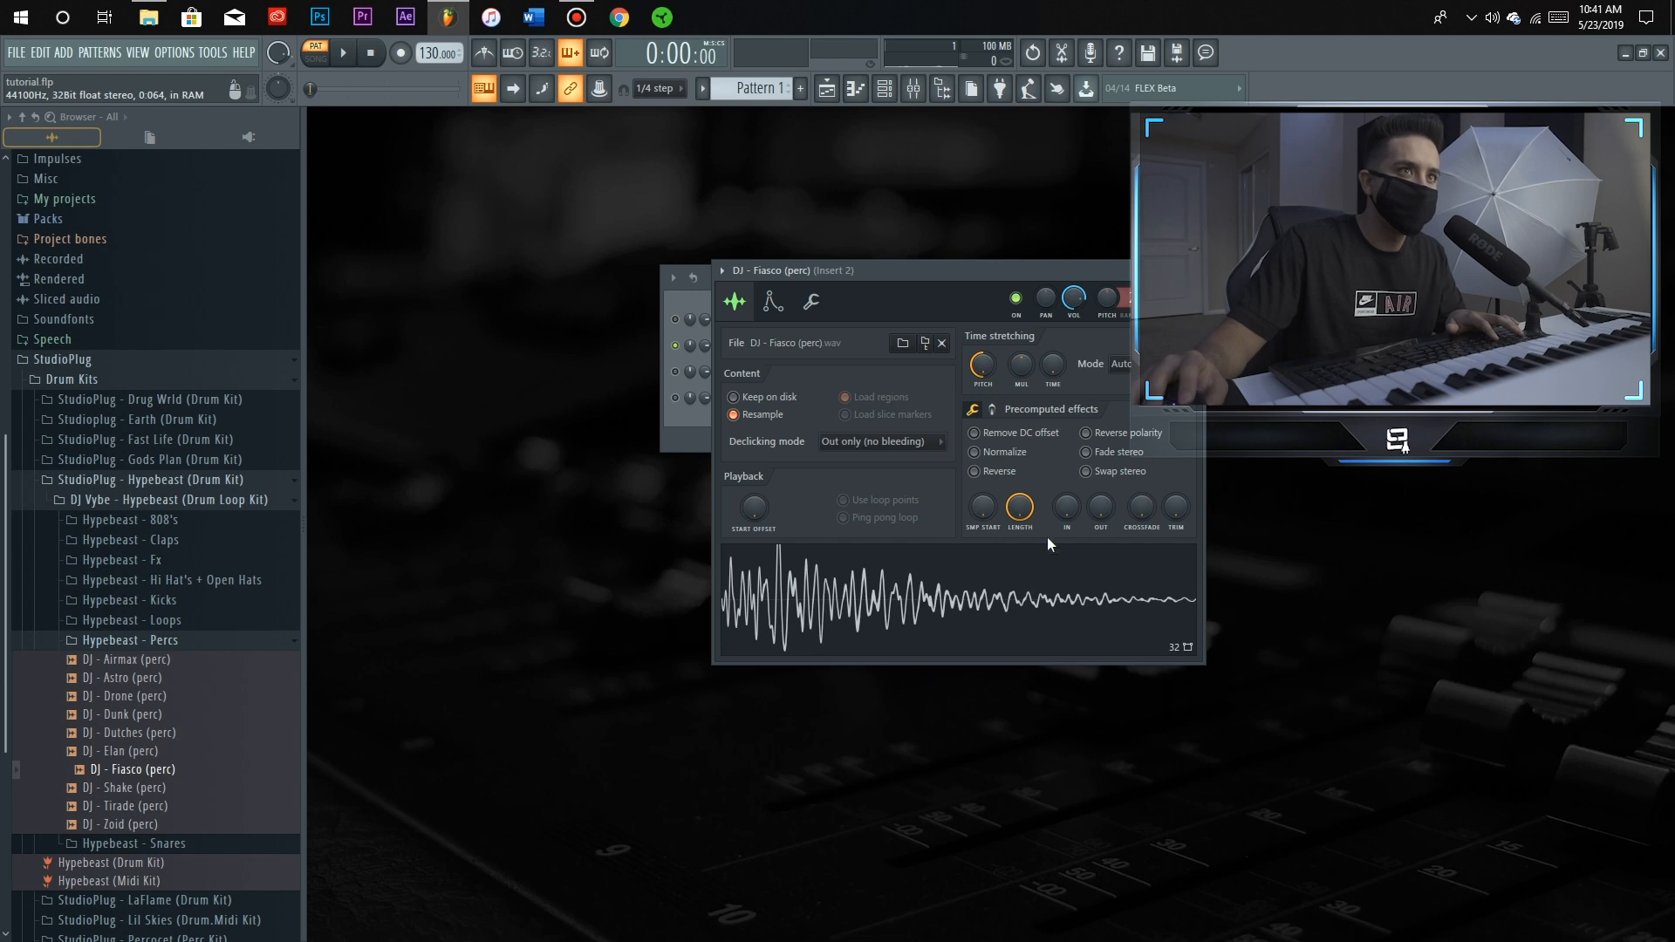
# Reverse the DJ - Fiasco (perc) sample and shorten its length, auditioning the waveform while adjusting
pyautogui.click(974, 471)
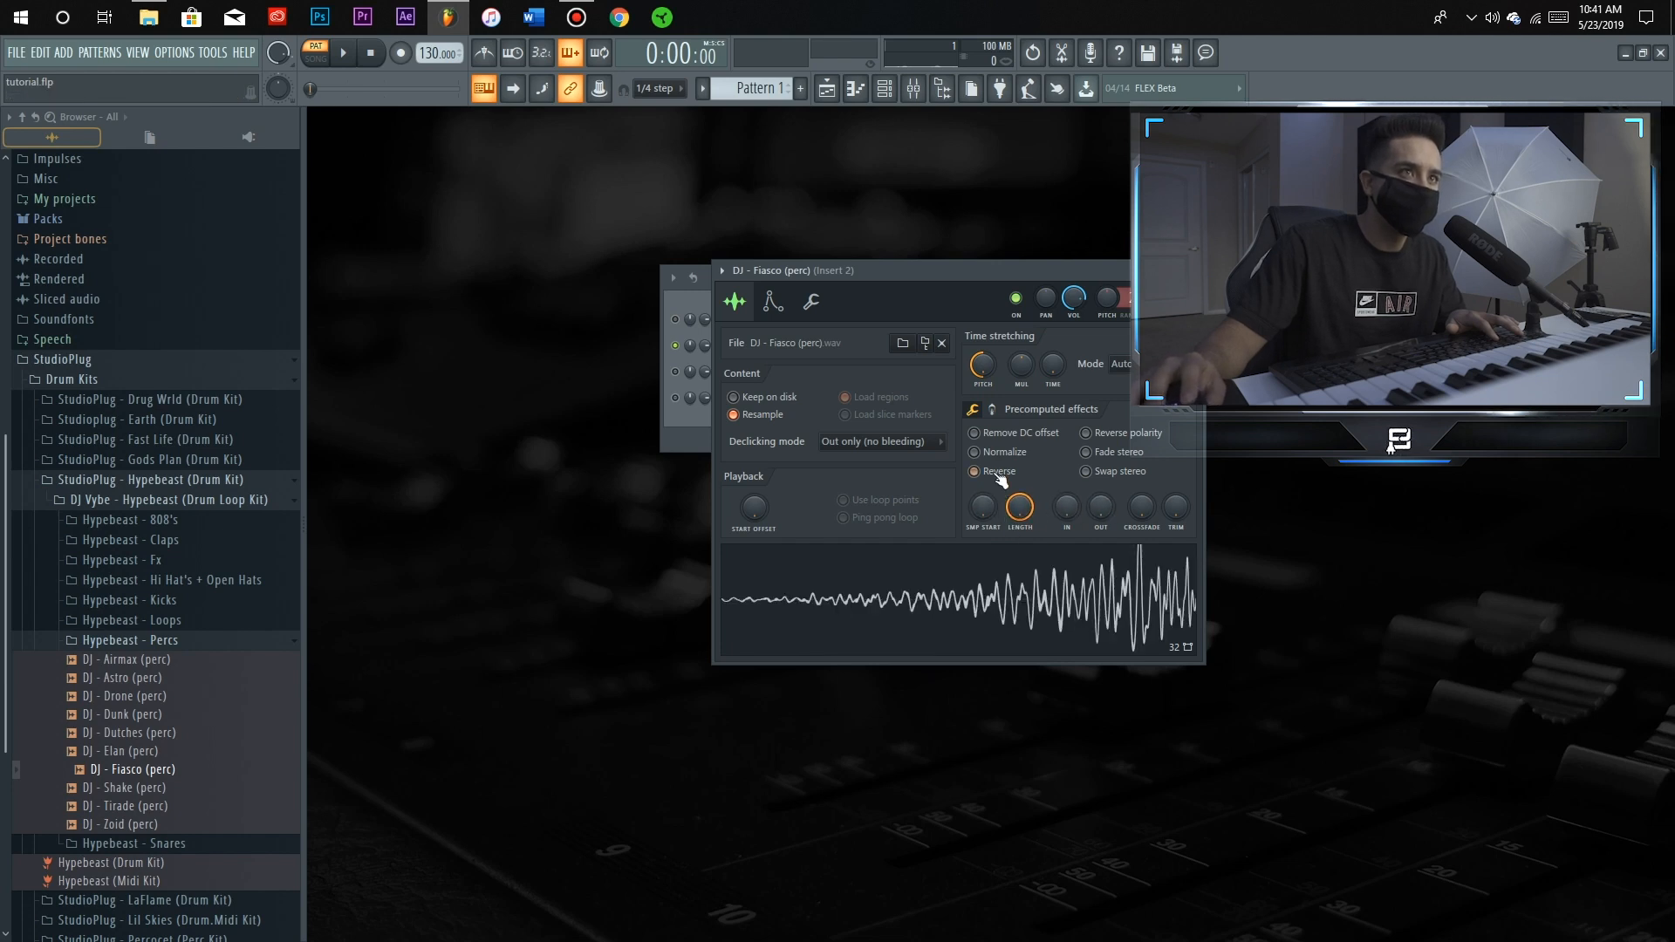
pyautogui.moveTo(1019, 507); pyautogui.dragTo(1019, 536)
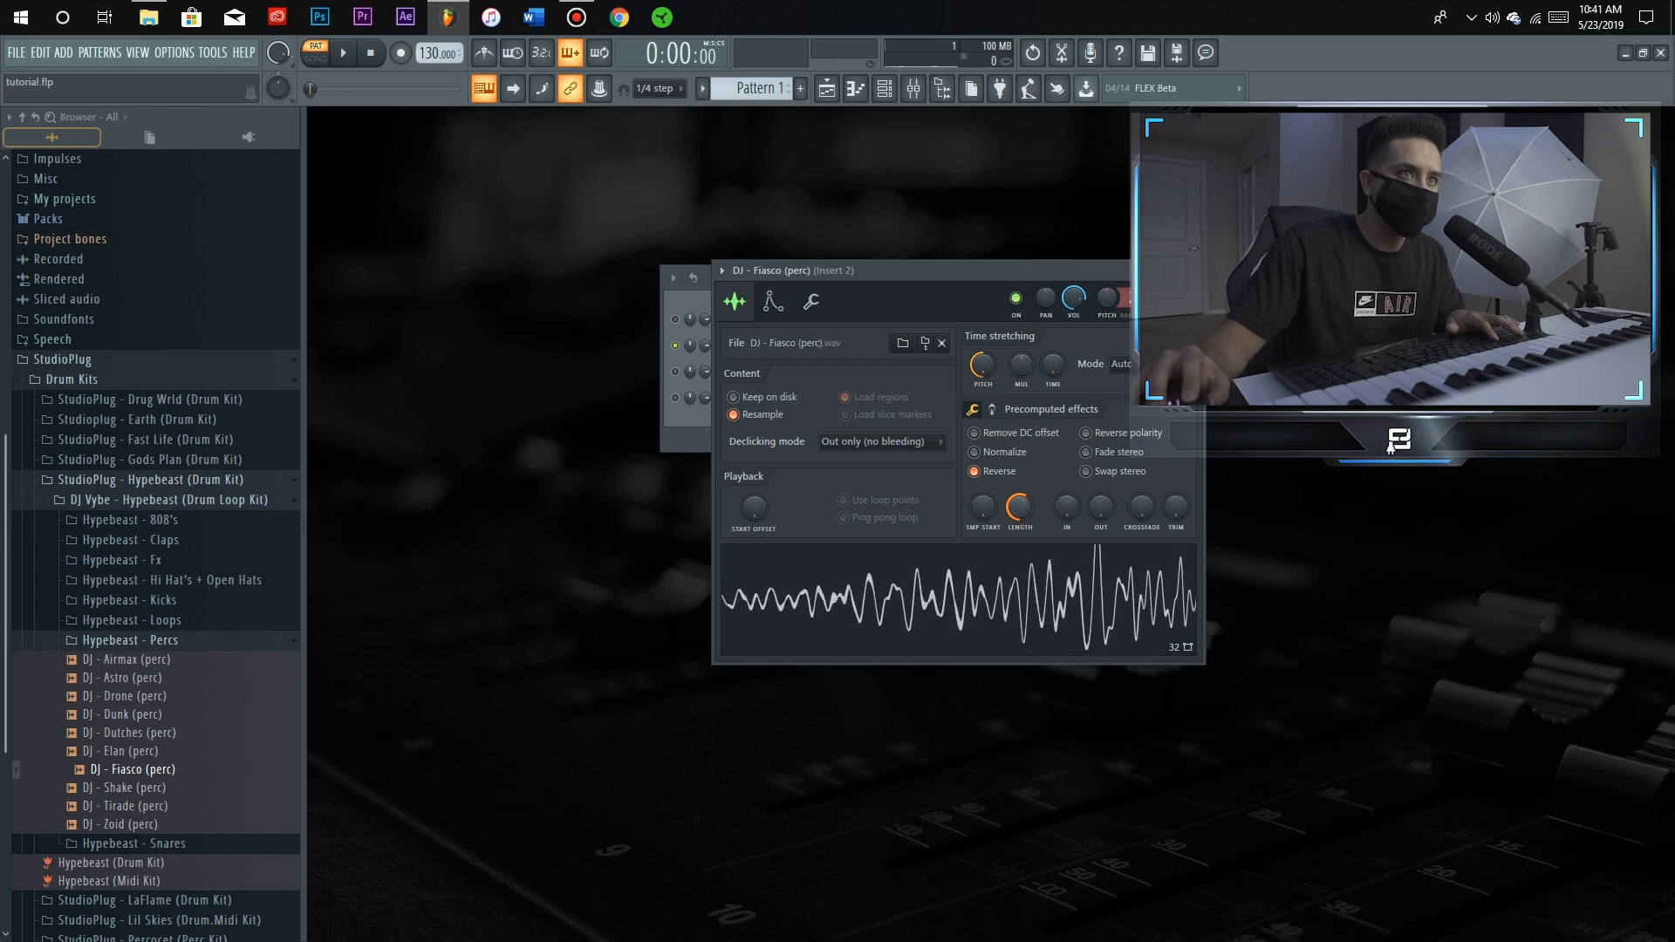
pyautogui.click(945, 609)
pyautogui.moveTo(1019, 507)
pyautogui.mouseDown()
pyautogui.moveTo(1019, 480)
pyautogui.moveTo(1024, 517)
pyautogui.mouseUp()
pyautogui.click(997, 637)
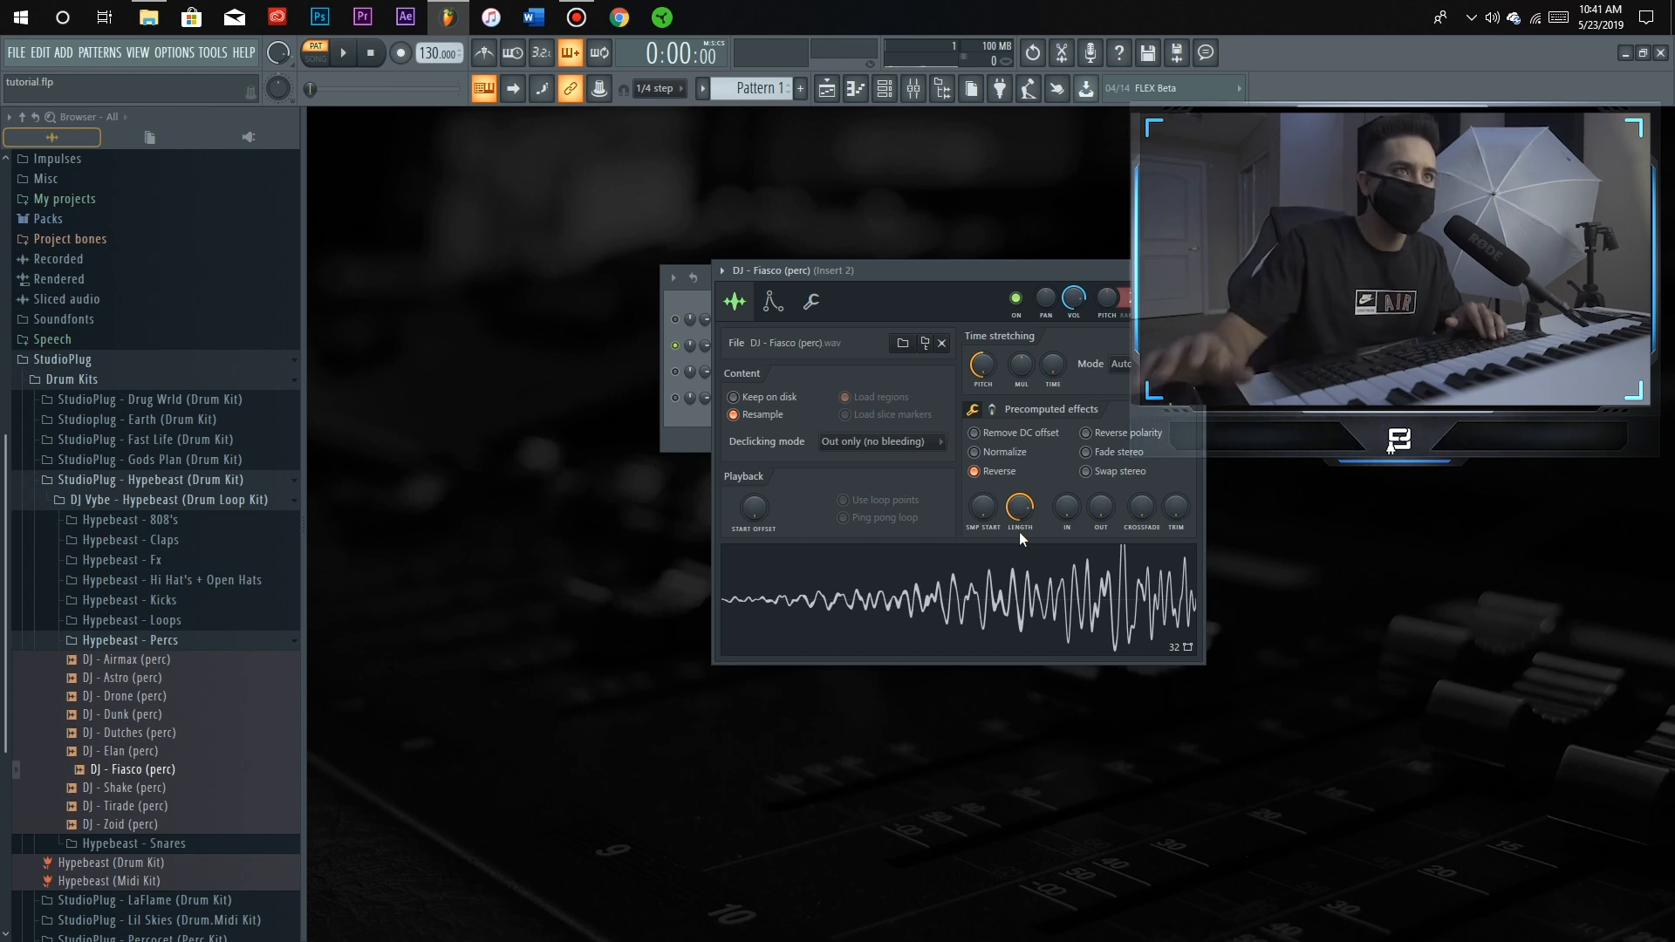
# Replace the DJ - Fiasco (perc) channel with the Omnisphere plugin
pyautogui.moveTo(834, 276); pyautogui.dragTo(898, 287)
pyautogui.click(717, 306)
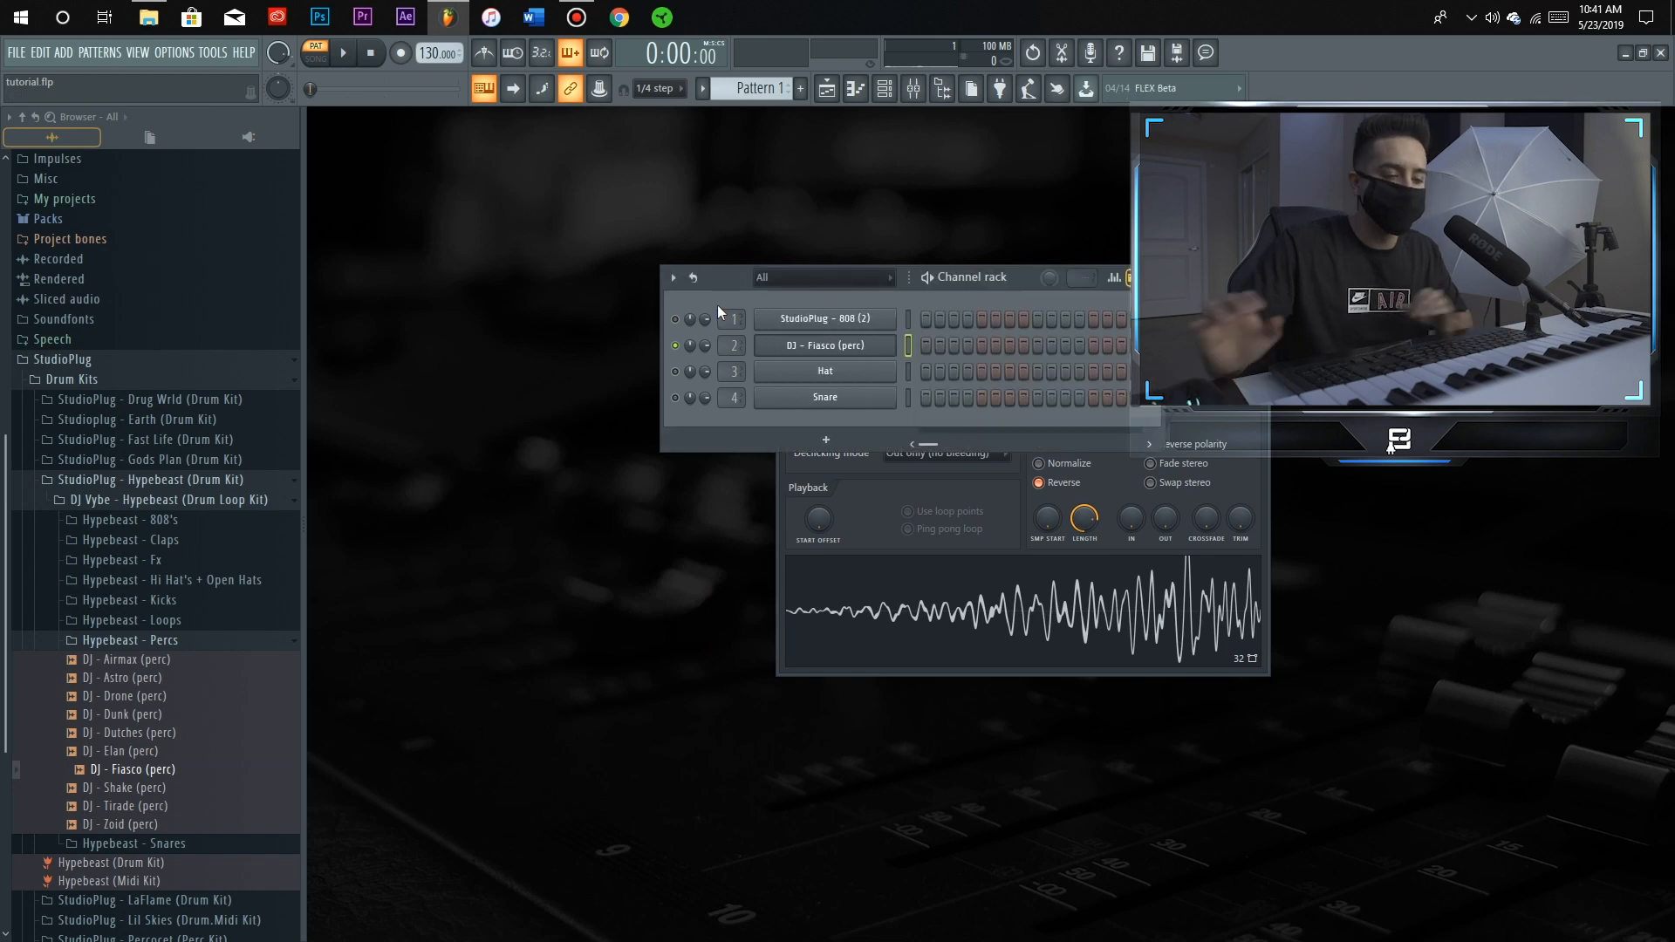
pyautogui.rightClick(853, 347)
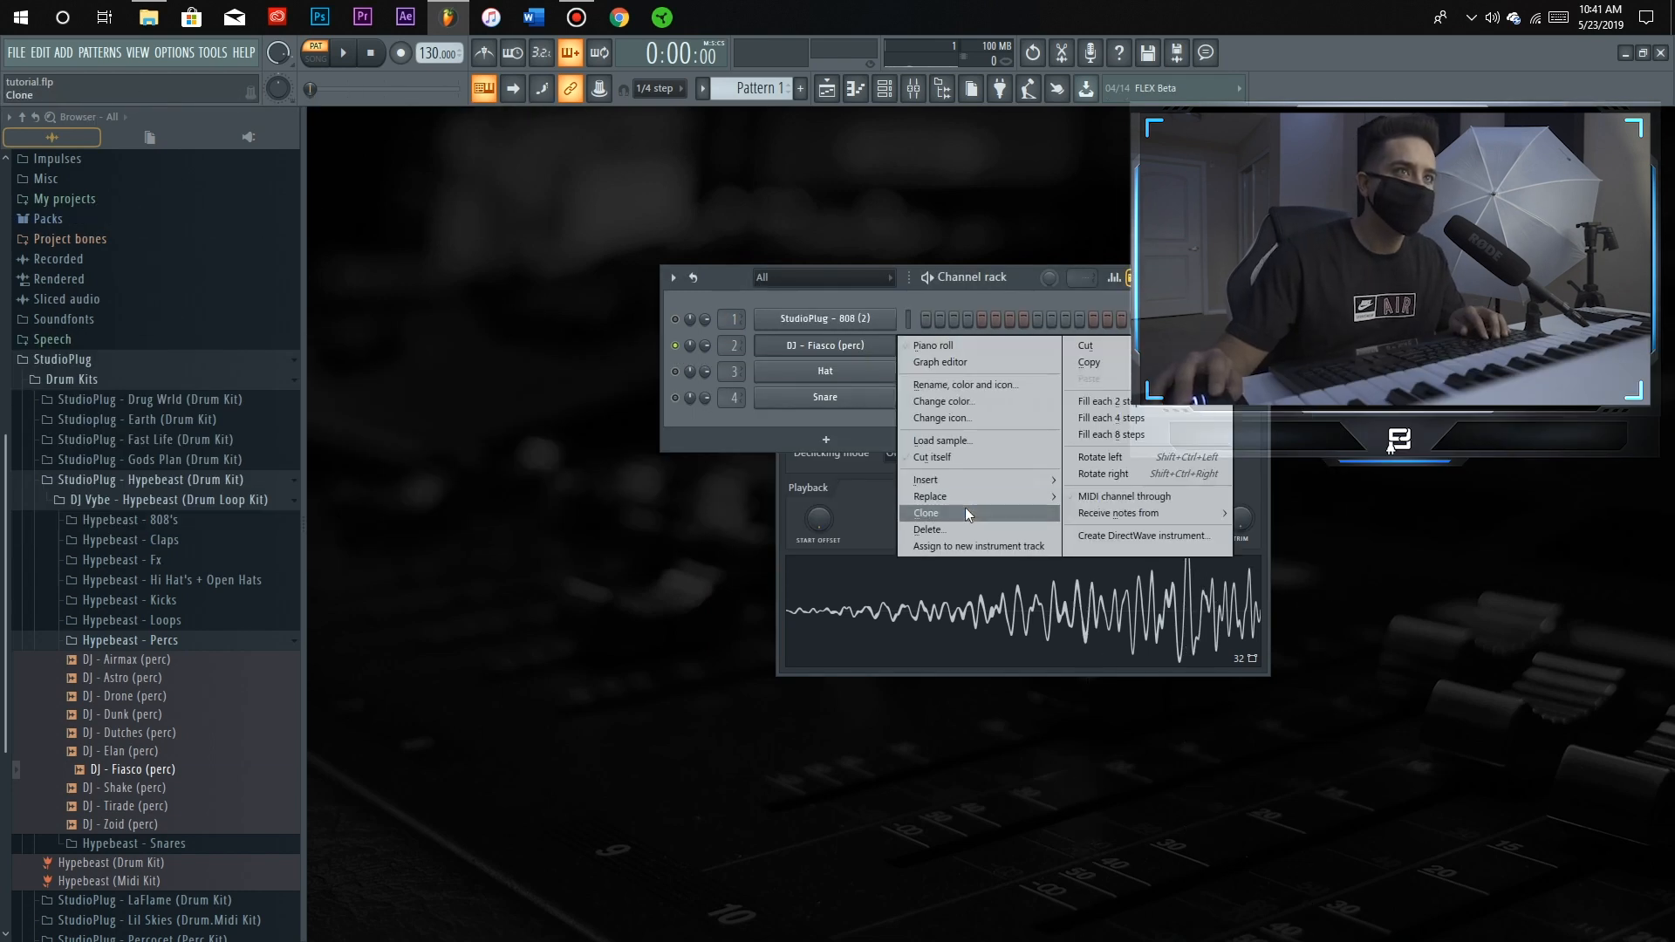
pyautogui.moveTo(1045, 493)
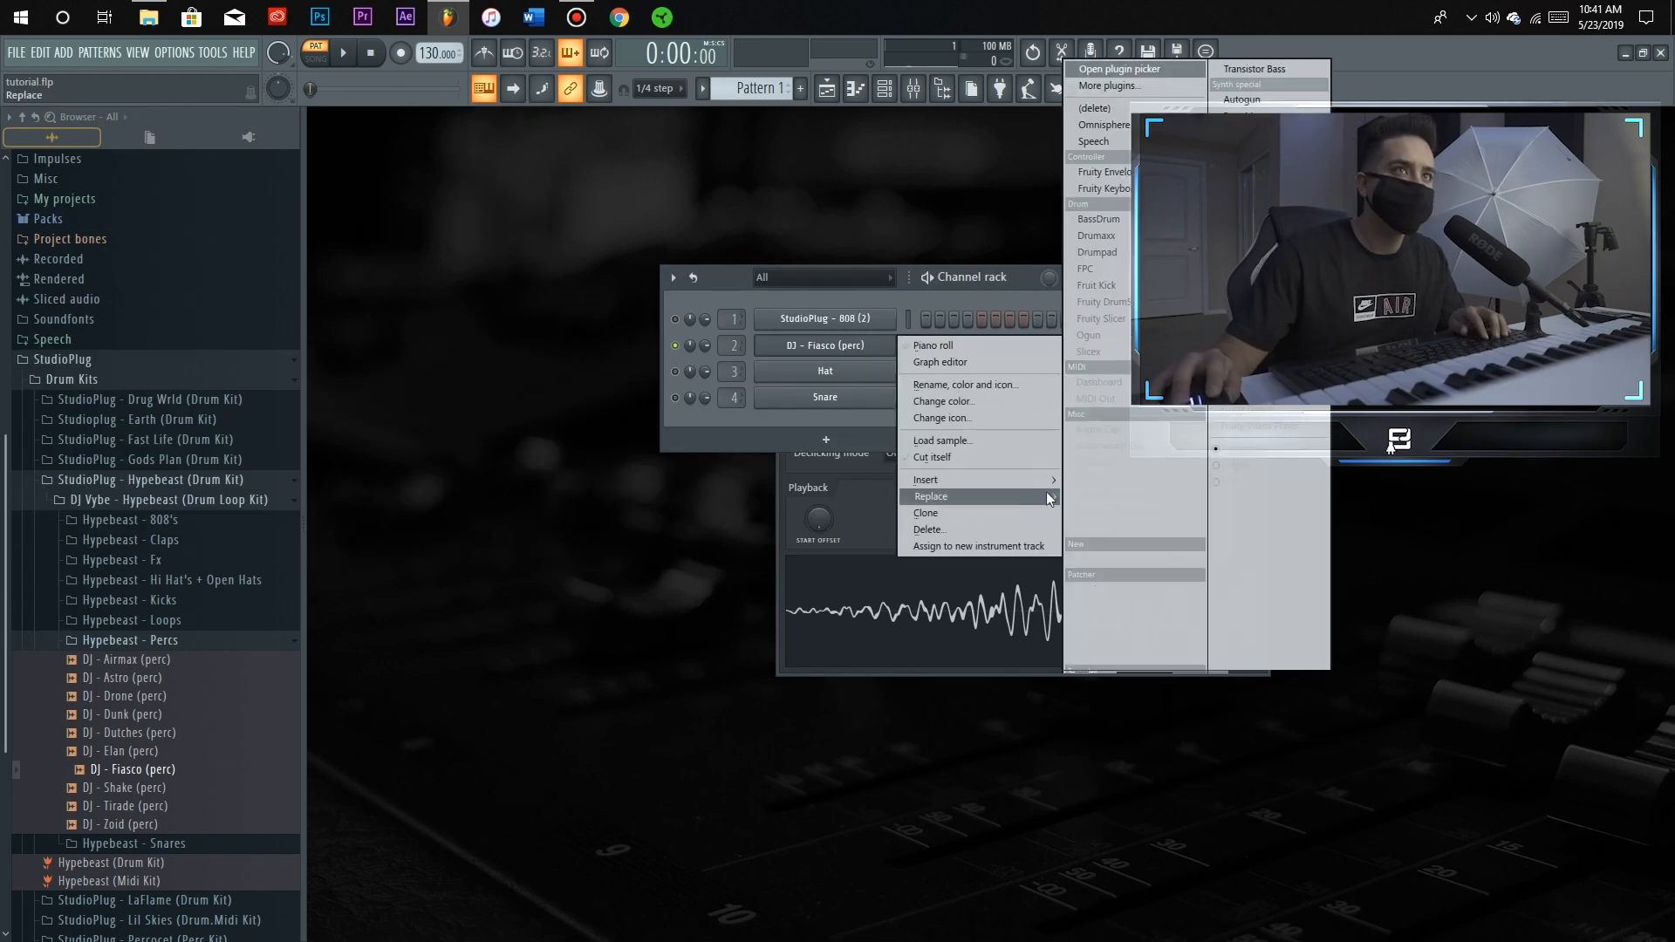
pyautogui.click(1117, 124)
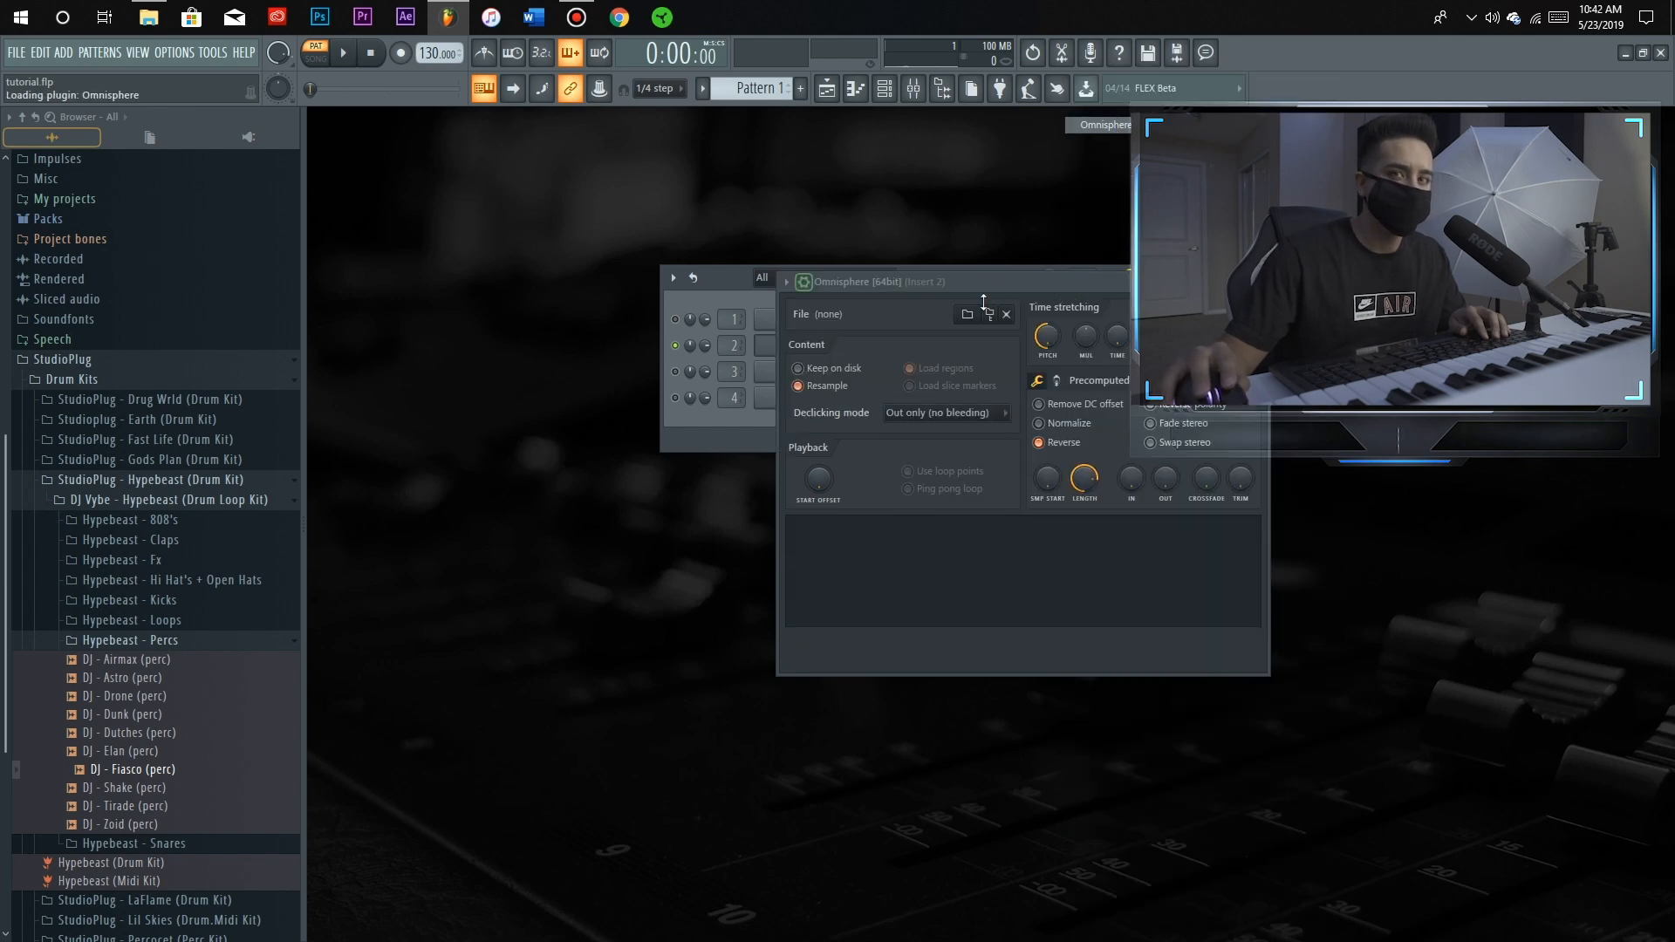
# Load the LA Custom C7 - Cinematic patch from the Keyscape Library in Omnisphere and bring the channel rack forward
pyautogui.click(868, 338)
pyautogui.click(913, 443)
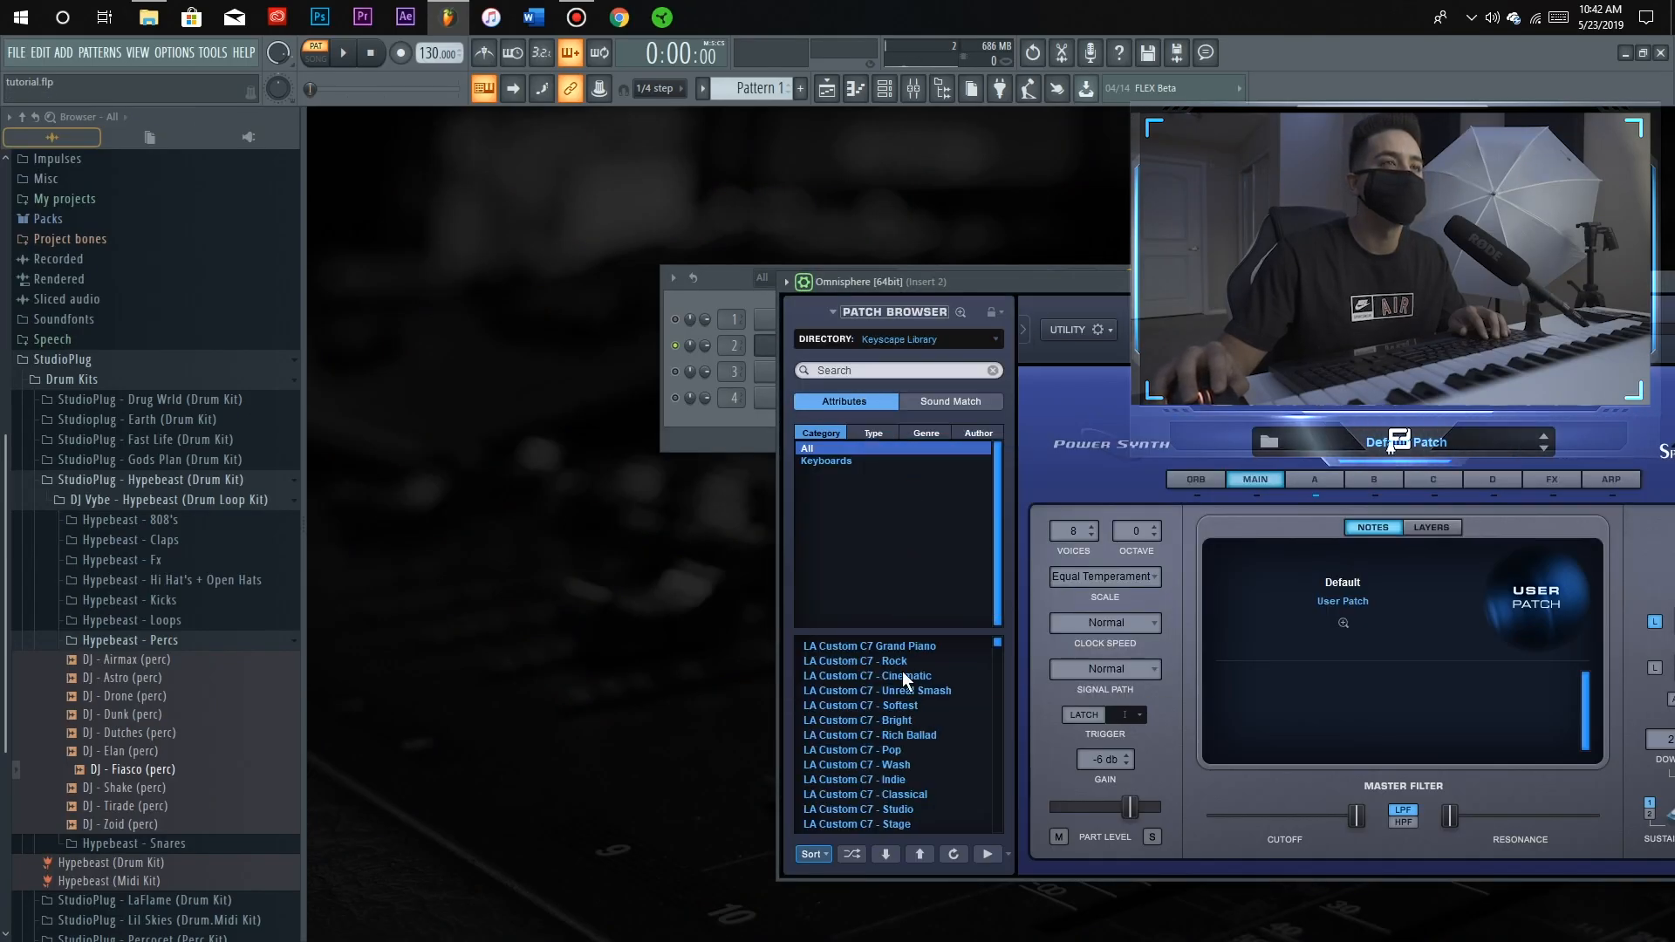
pyautogui.click(907, 677)
pyautogui.click(740, 279)
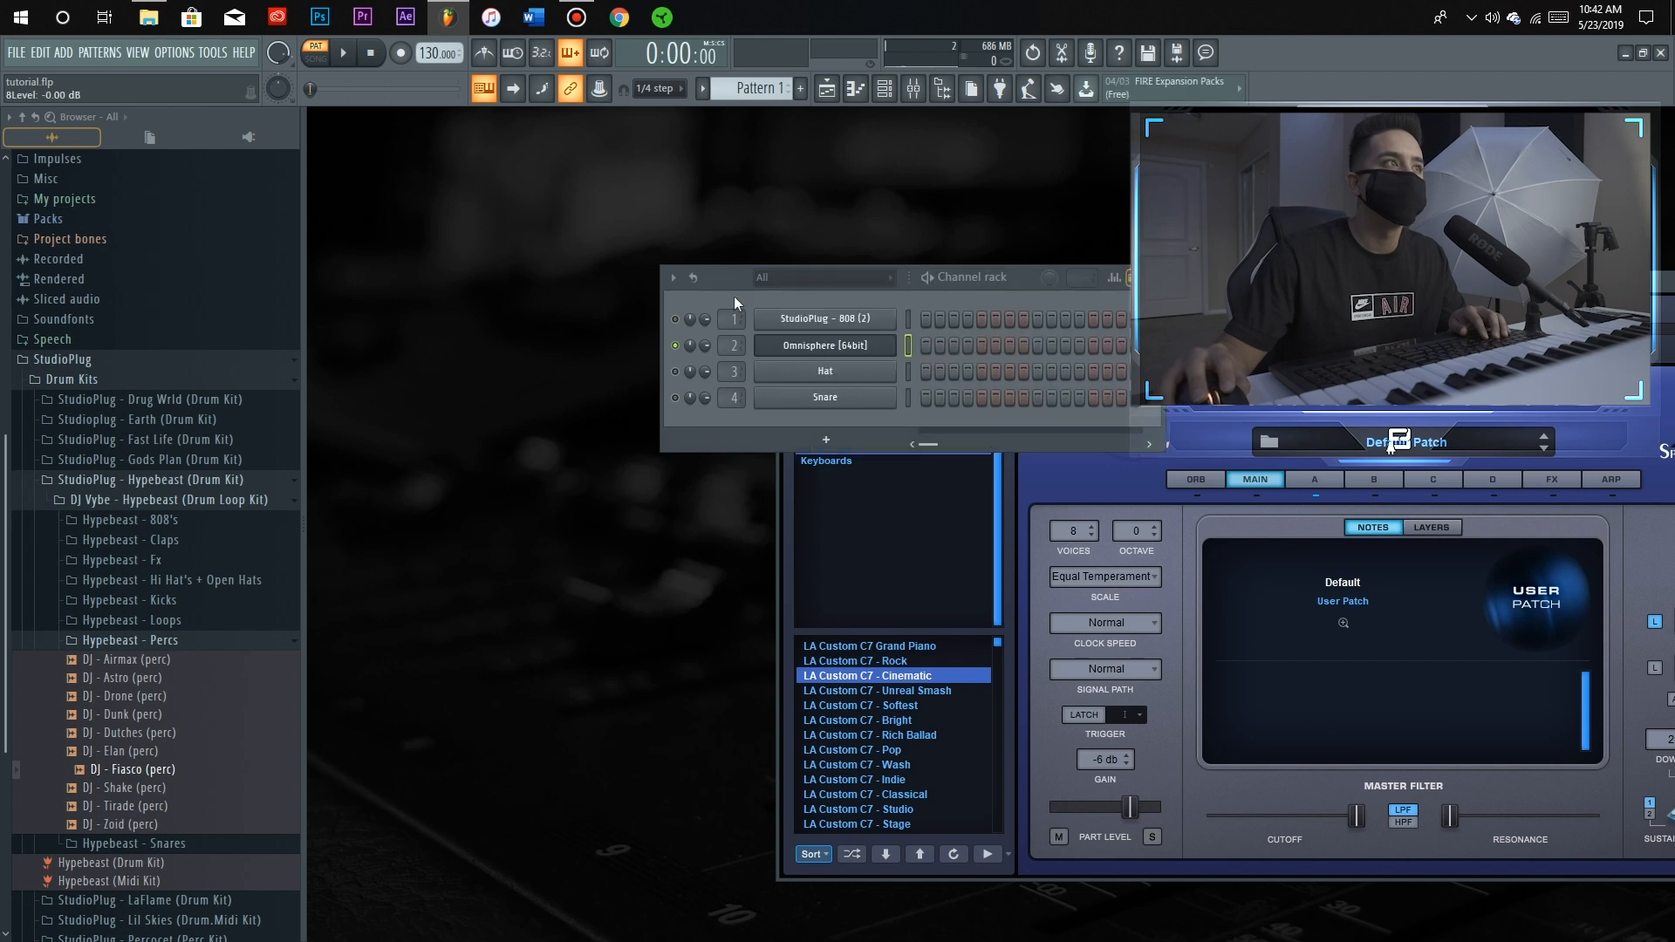
# Load the Grafitti - Kimberly (146Bpm) MIDI file from the StudioPlug Graffiti MIDI kit onto the Omnisphere channel
pyautogui.click(254, 481)
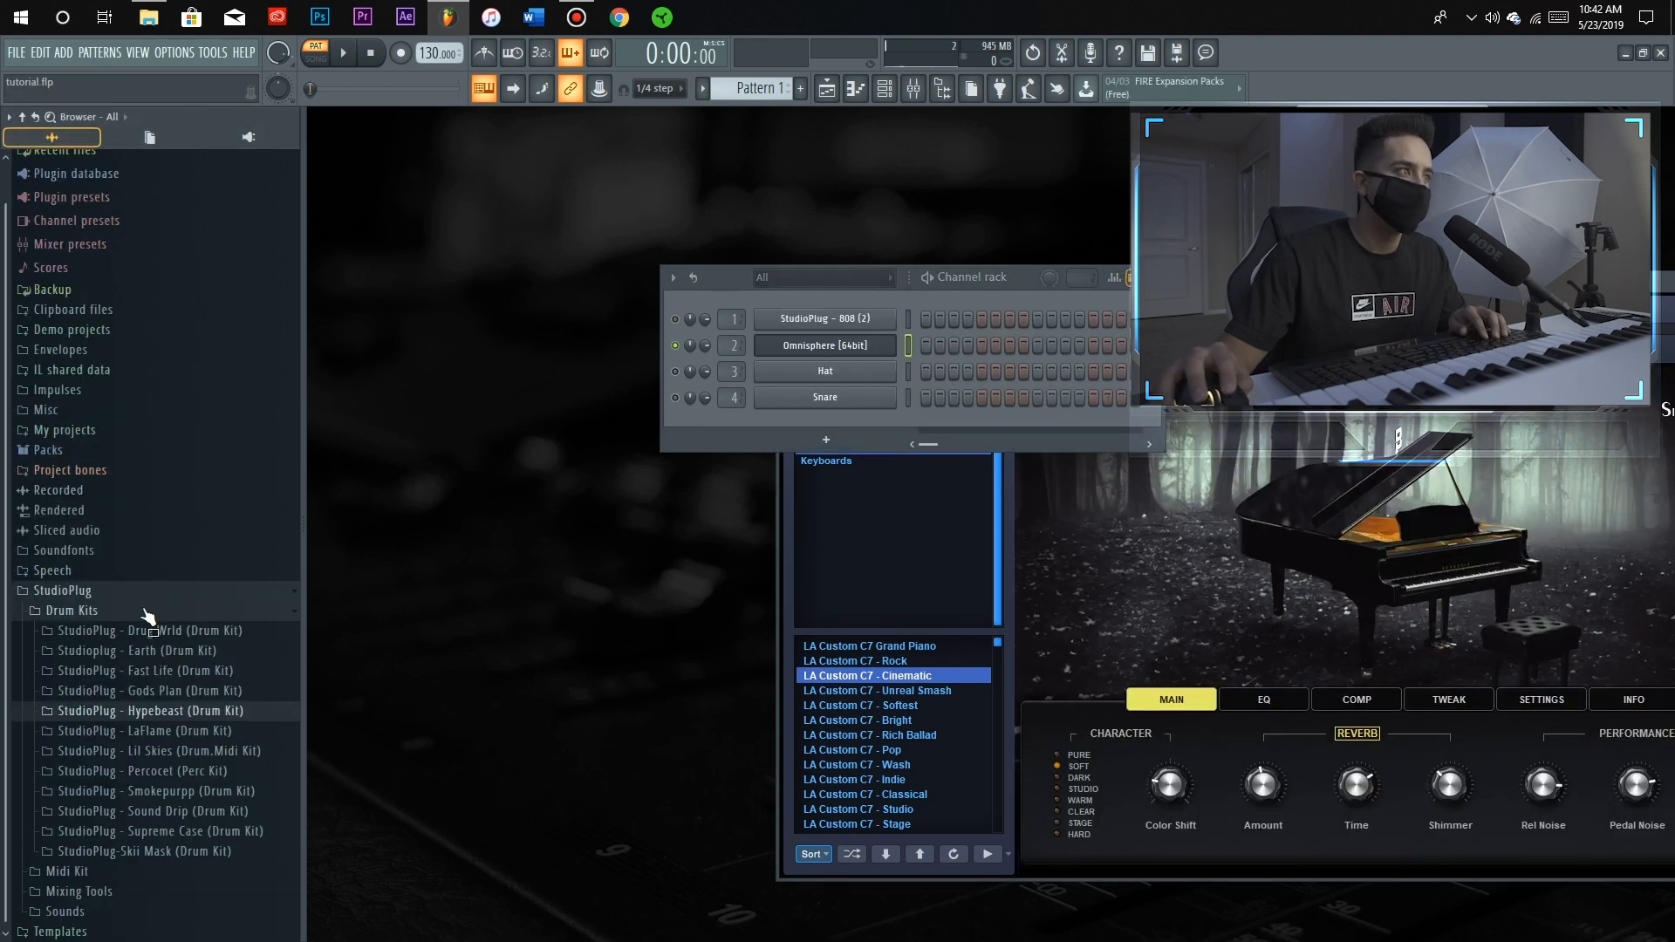
pyautogui.click(153, 610)
pyautogui.click(122, 665)
pyautogui.scroll(-5, 137, 746)
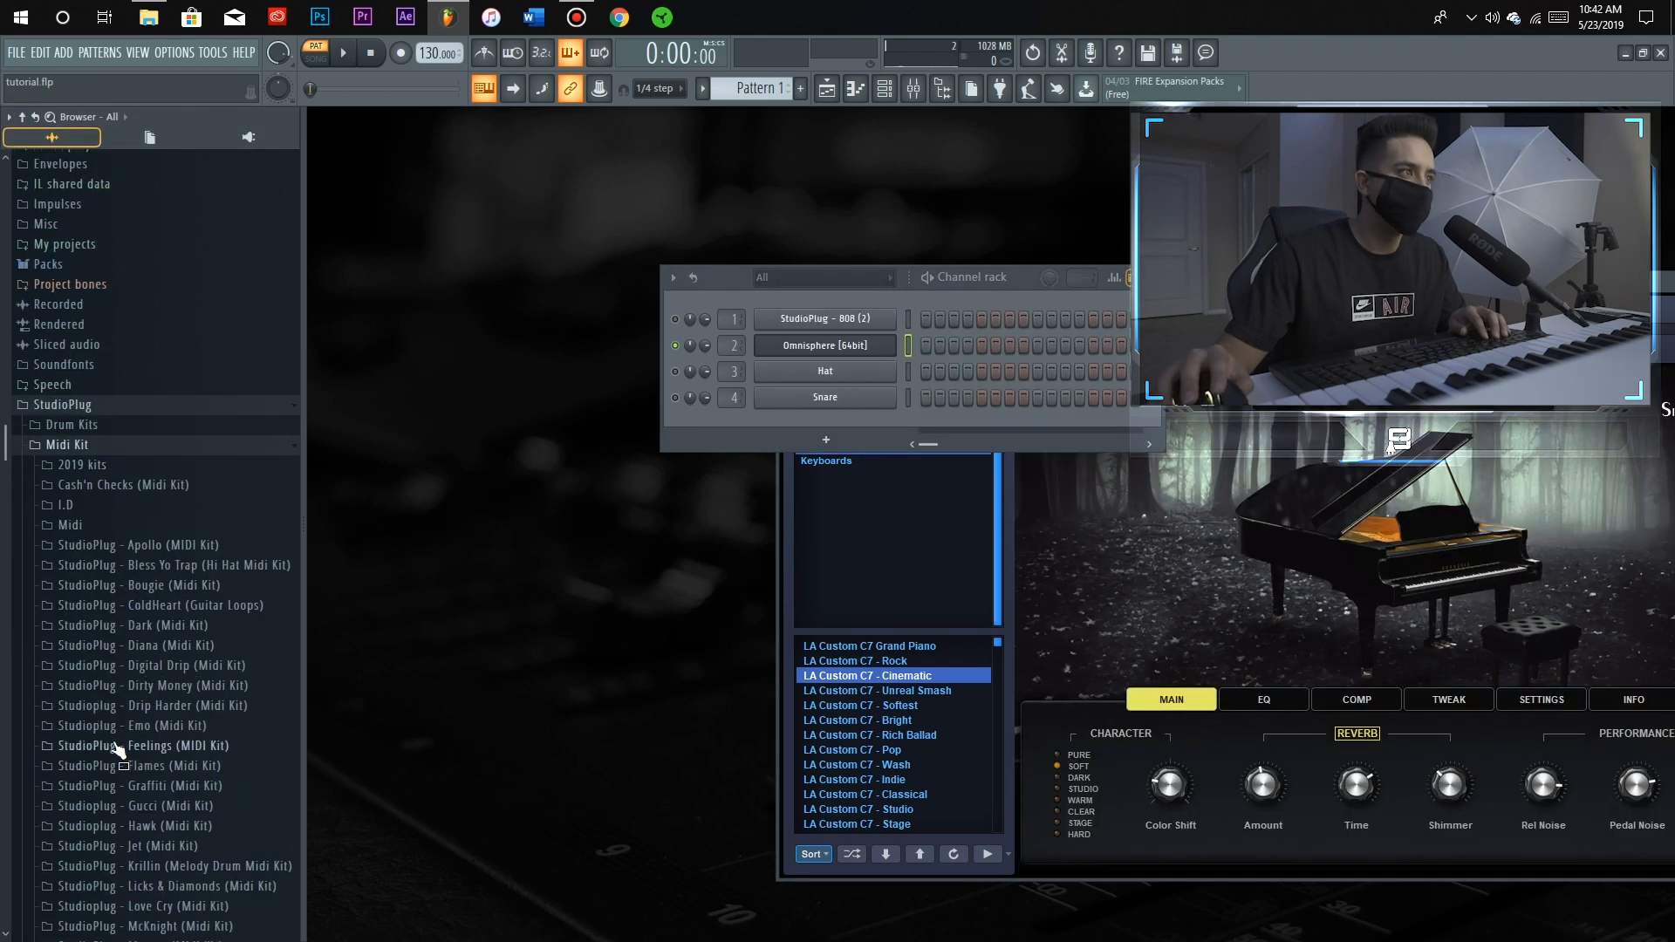
pyautogui.click(165, 566)
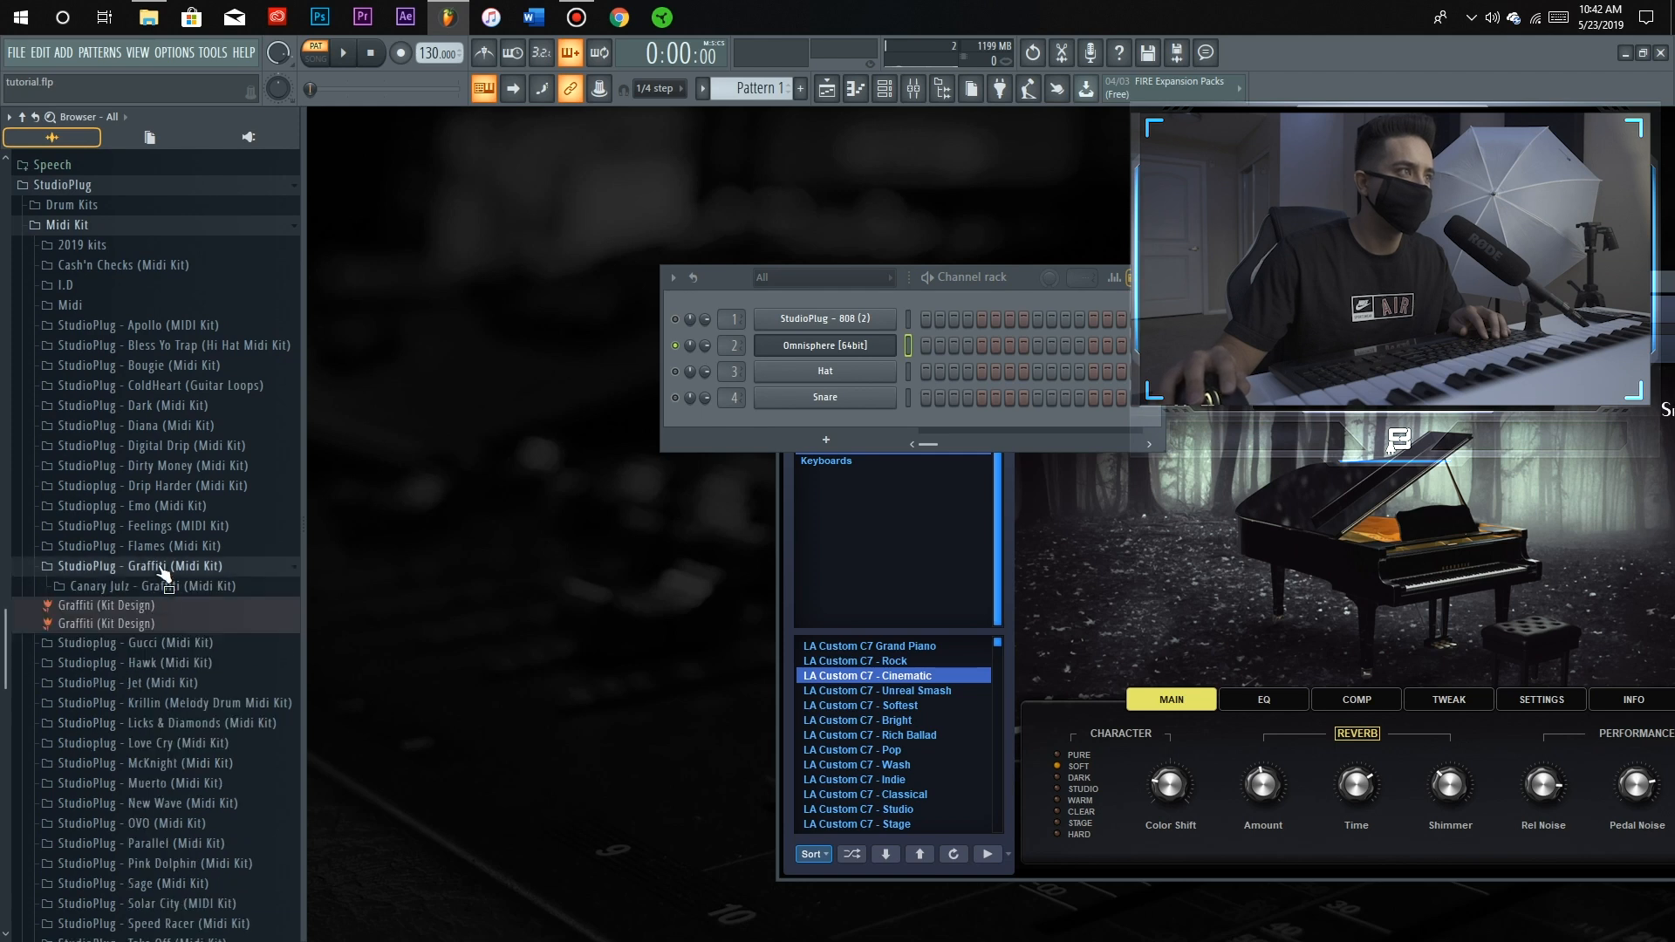
pyautogui.click(162, 586)
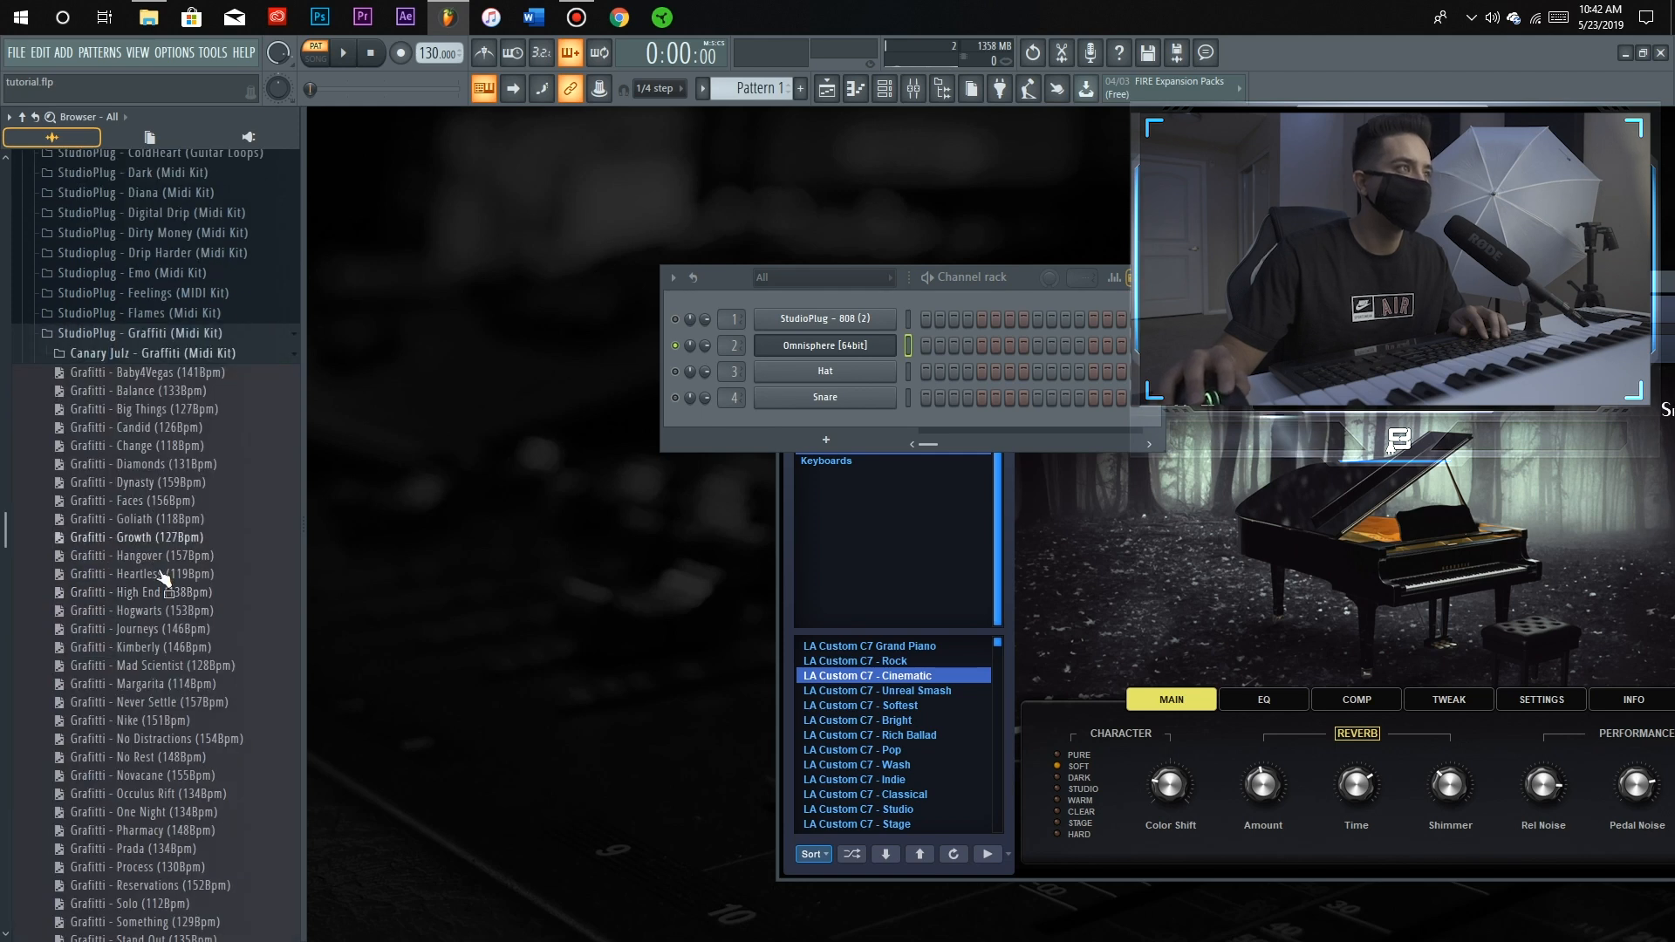
pyautogui.moveTo(279, 613); pyautogui.dragTo(773, 346)
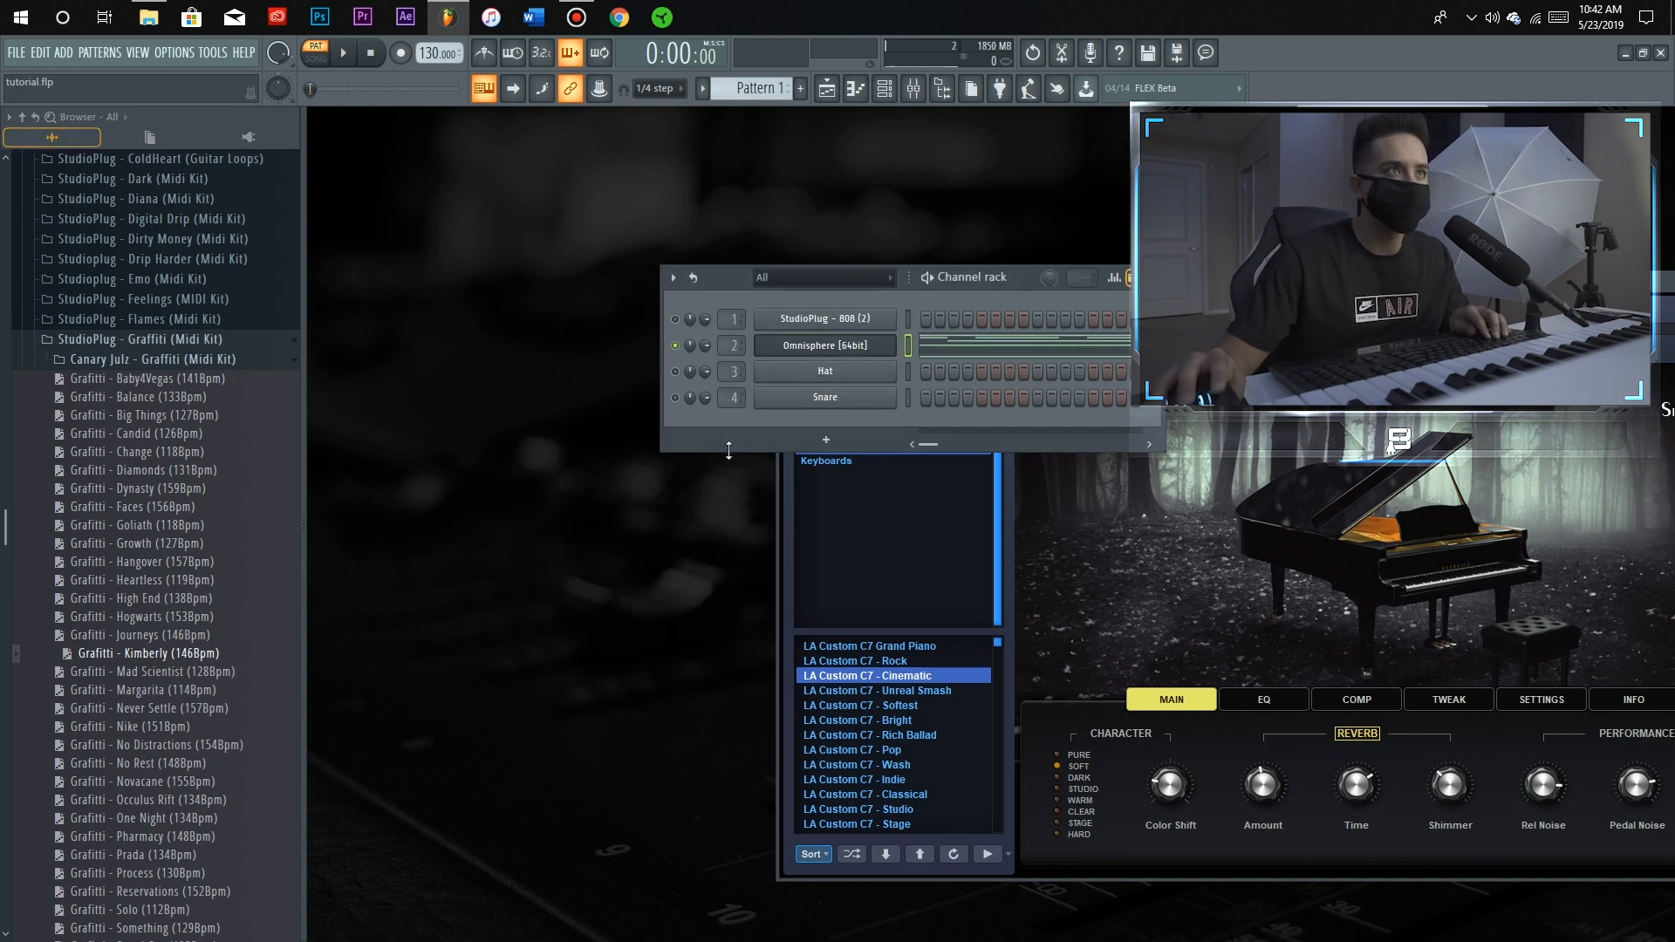
# Hide the Omnisphere window and play the melody from the channel rack, stopping playback at the end
pyautogui.click(801, 343)
pyautogui.moveTo(747, 274); pyautogui.dragTo(683, 275)
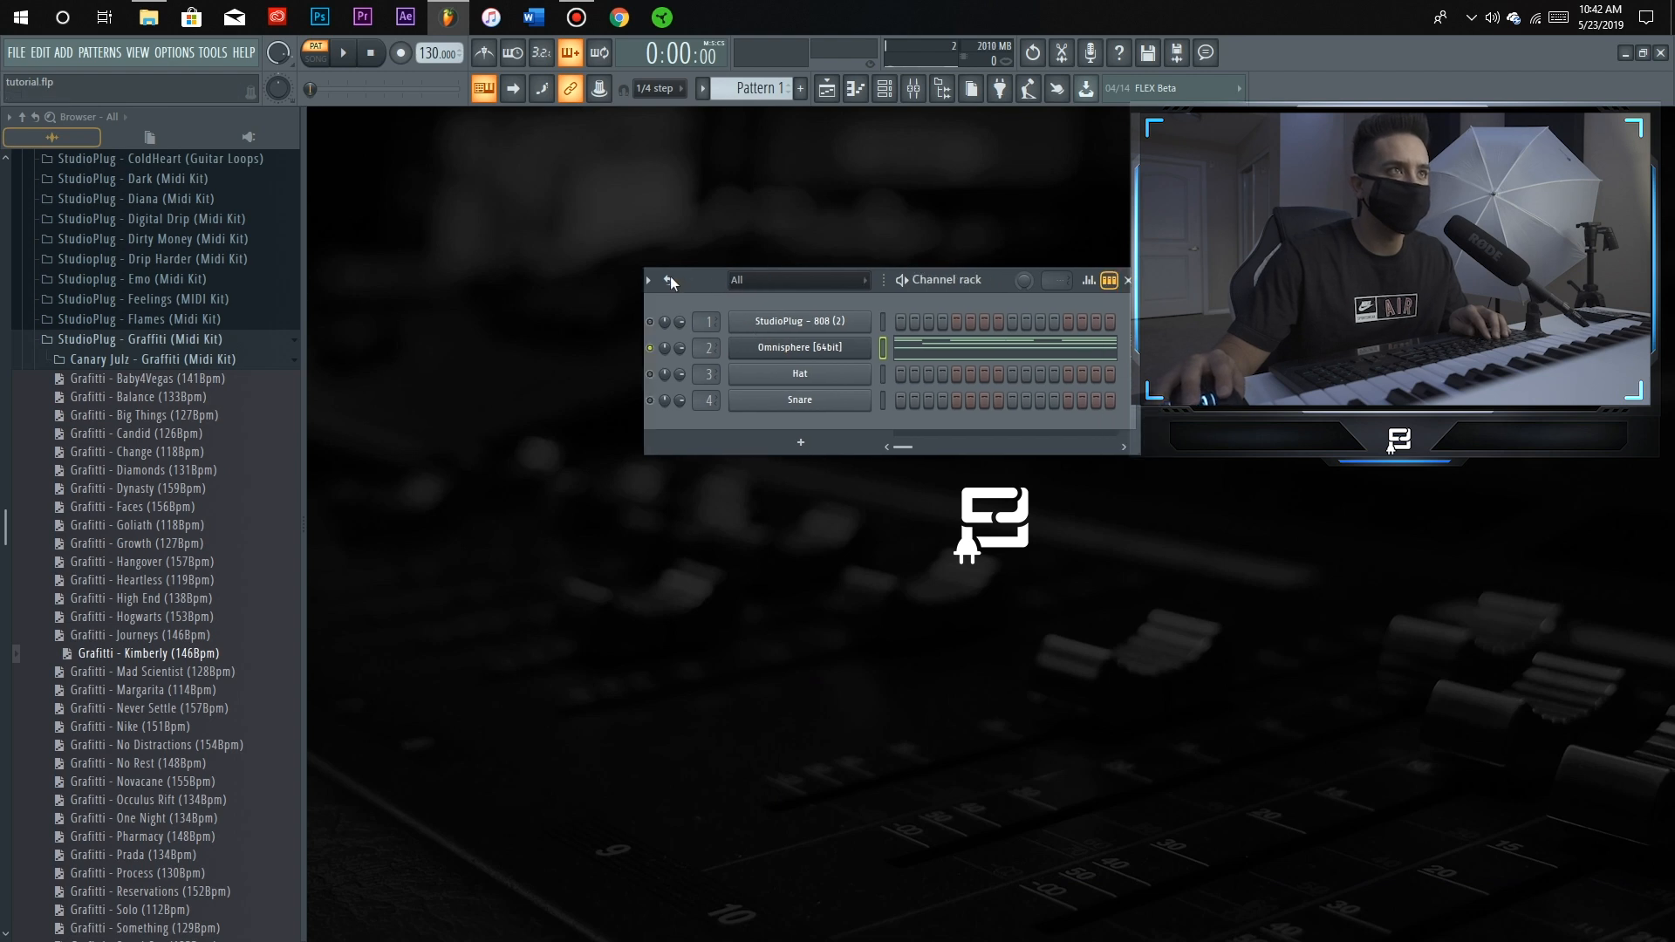
pyautogui.press('space')
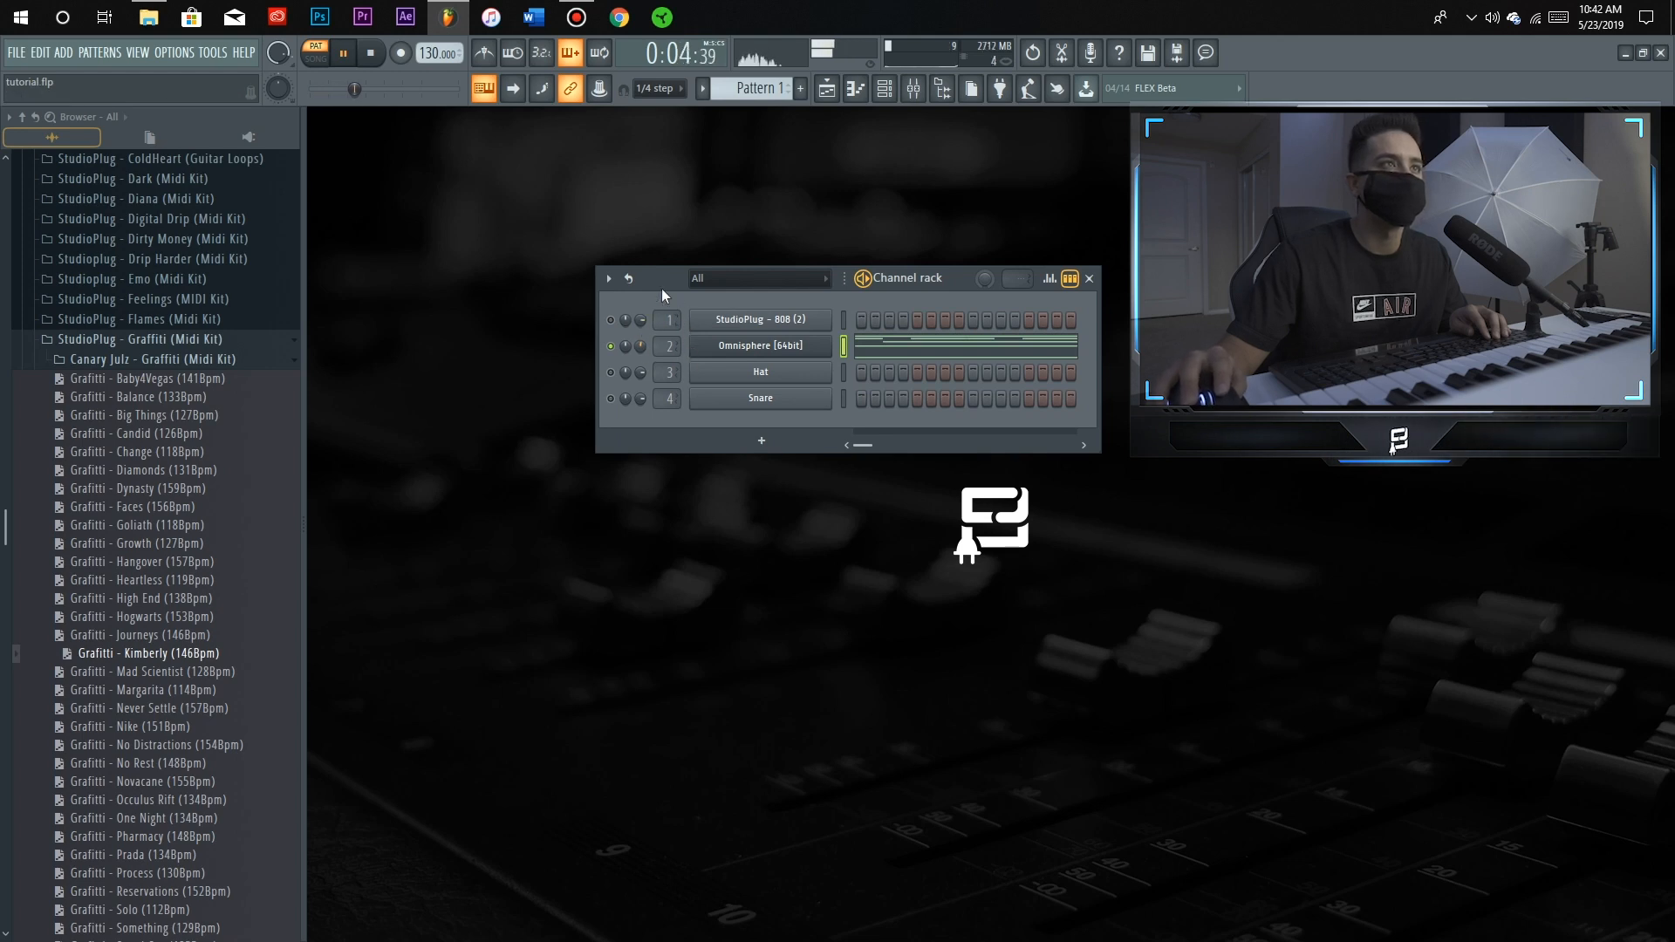
pyautogui.click(377, 55)
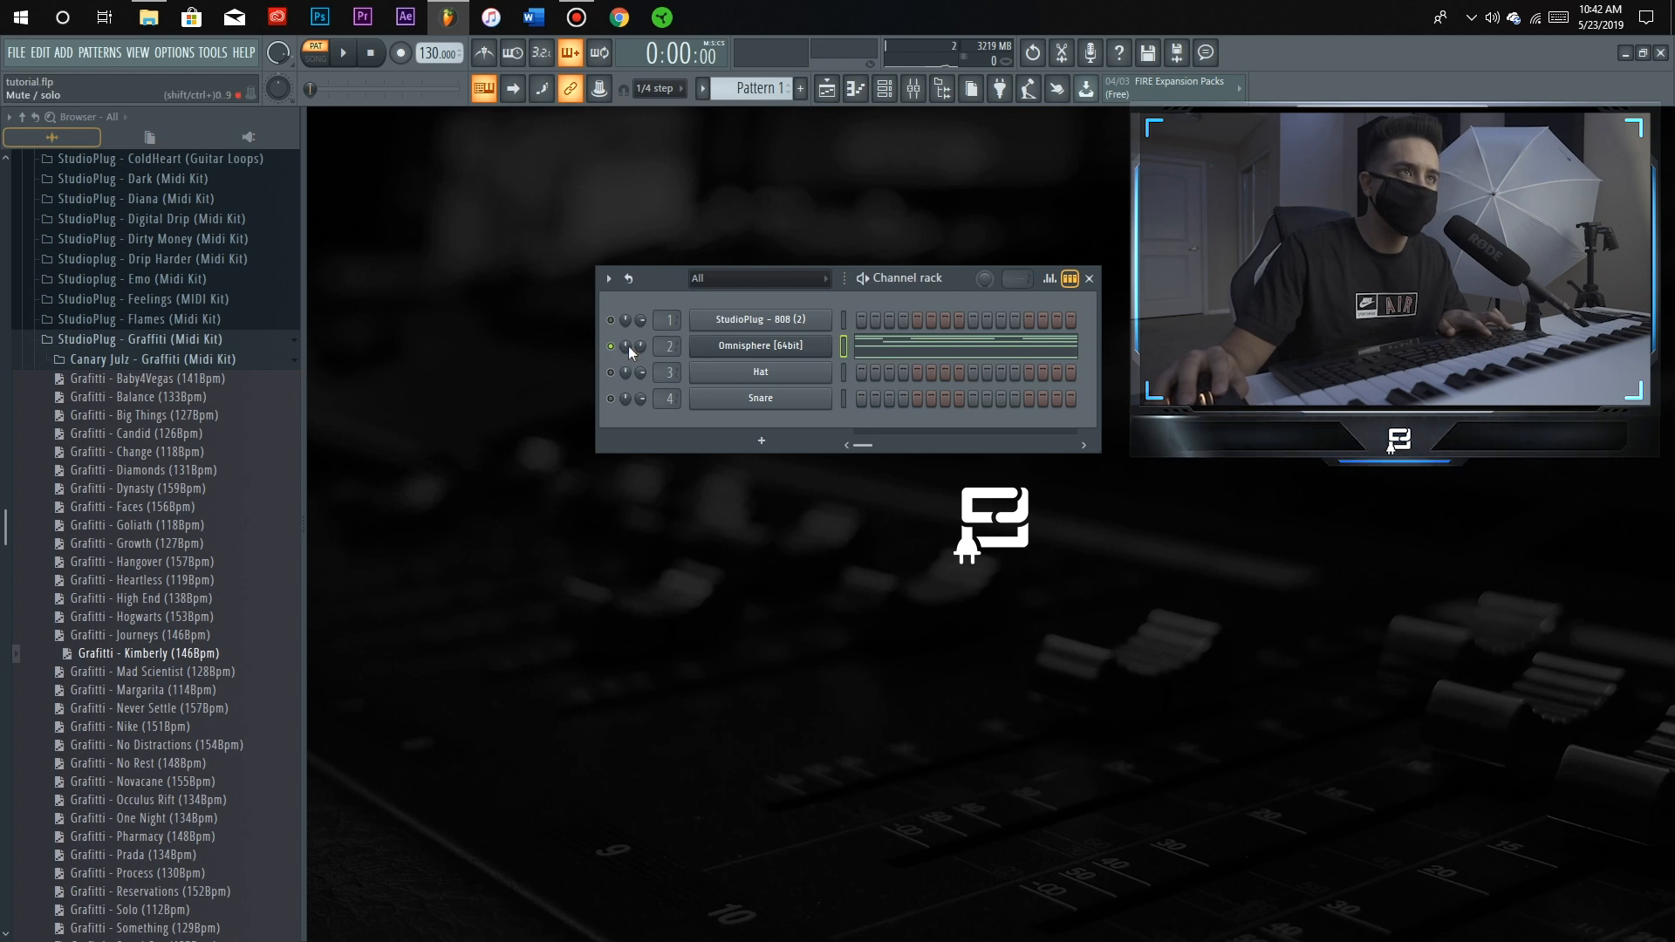
# Quick render Pattern 1 as an audio clip, open the clip's channel settings and audition its waveform
pyautogui.click(703, 89)
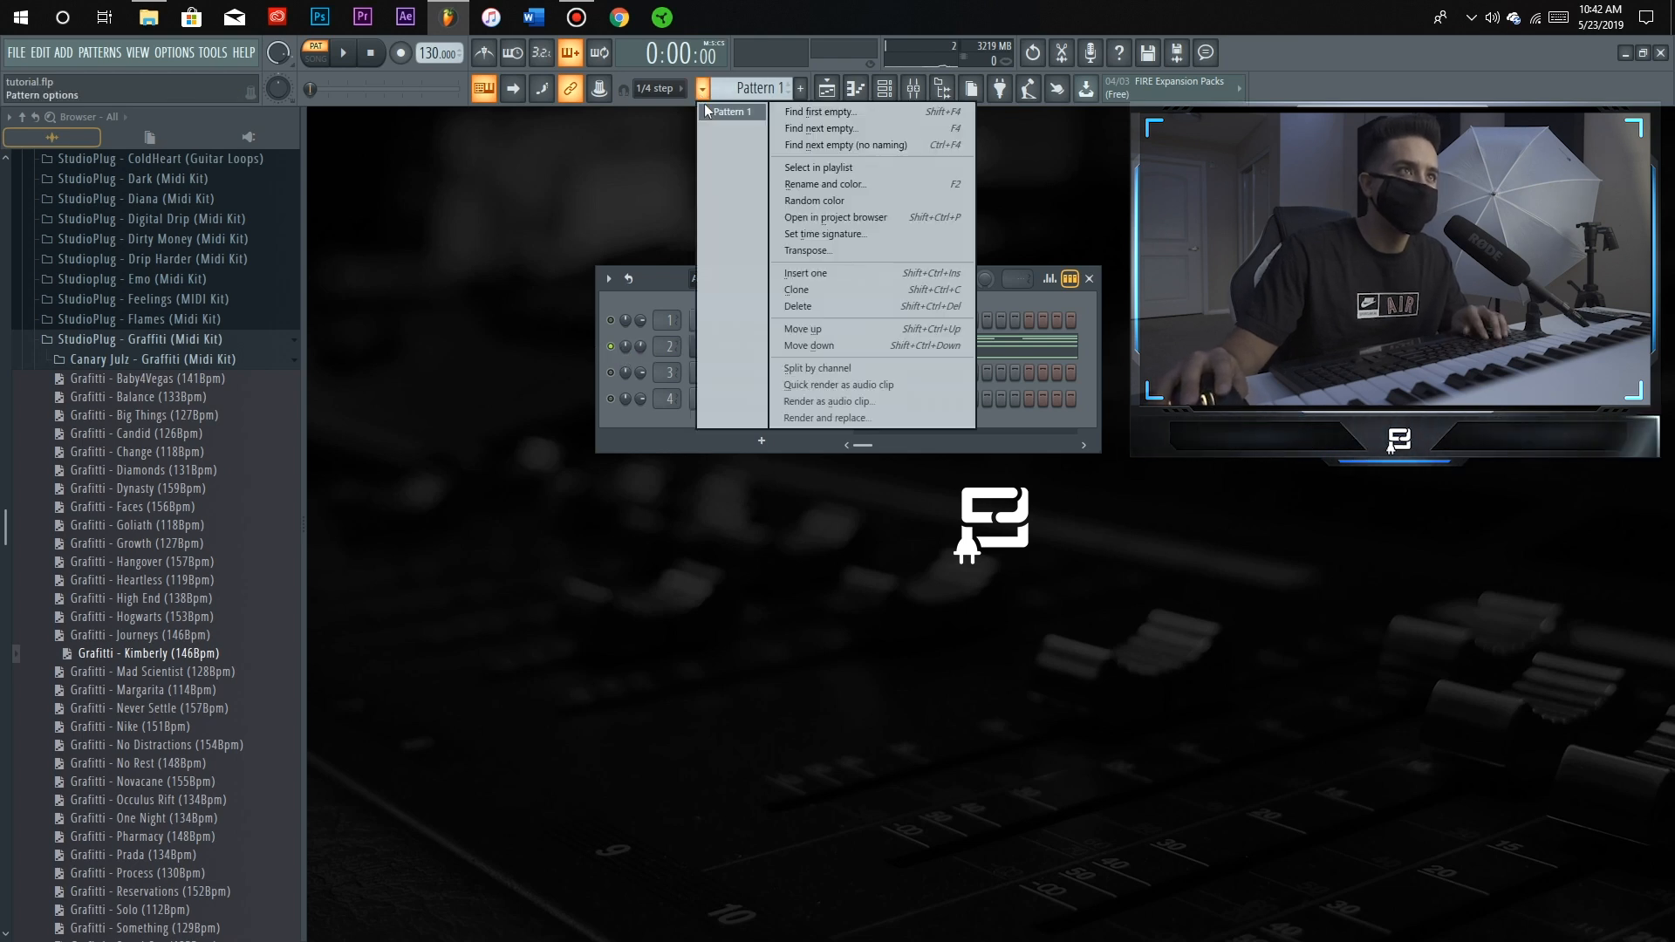
pyautogui.click(839, 384)
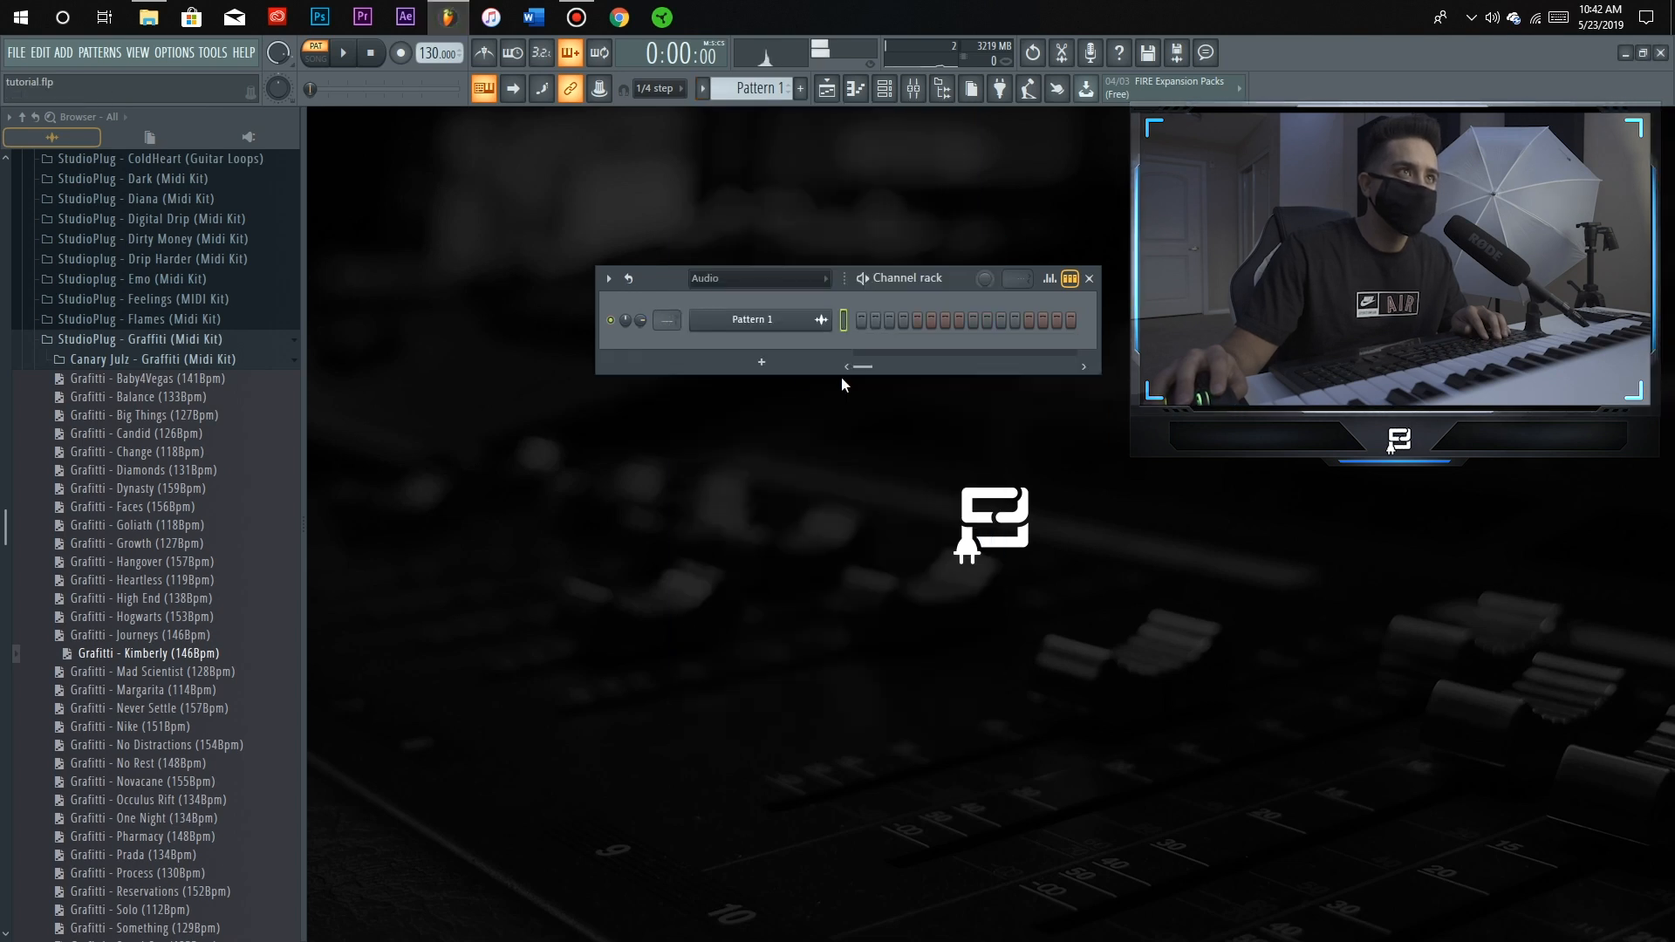
pyautogui.click(764, 325)
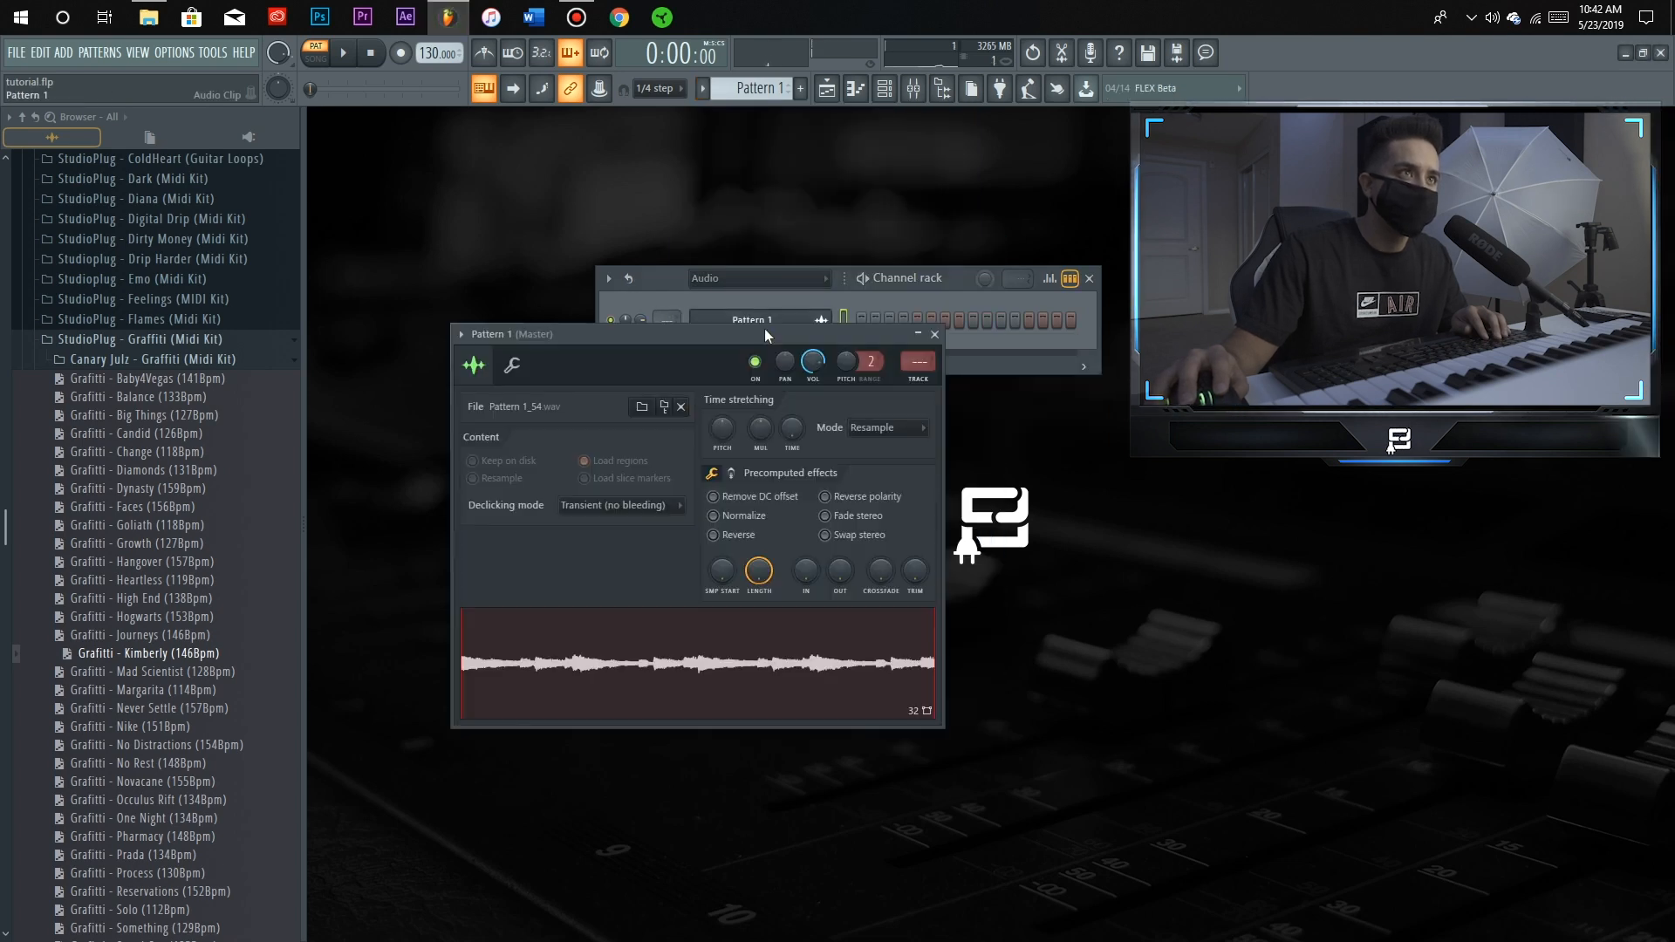
pyautogui.click(683, 652)
# Reverse the Pattern 1 audio clip and reposition its settings window below the channel rack
pyautogui.moveTo(670, 335); pyautogui.dragTo(993, 379)
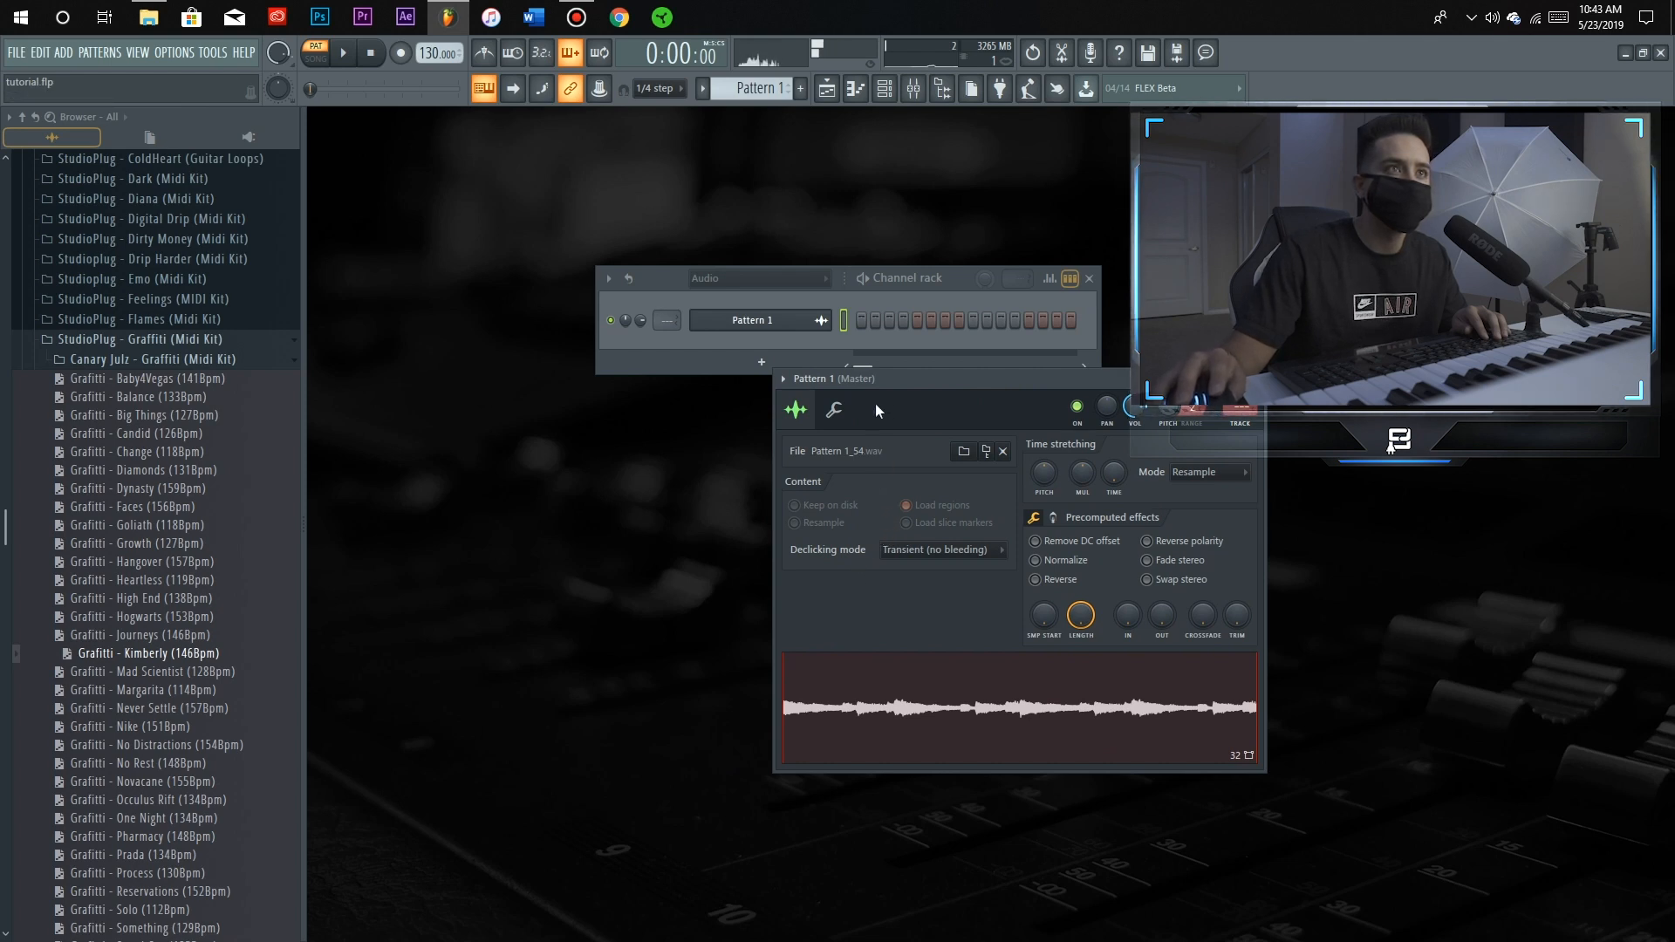
pyautogui.moveTo(887, 380); pyautogui.dragTo(819, 388)
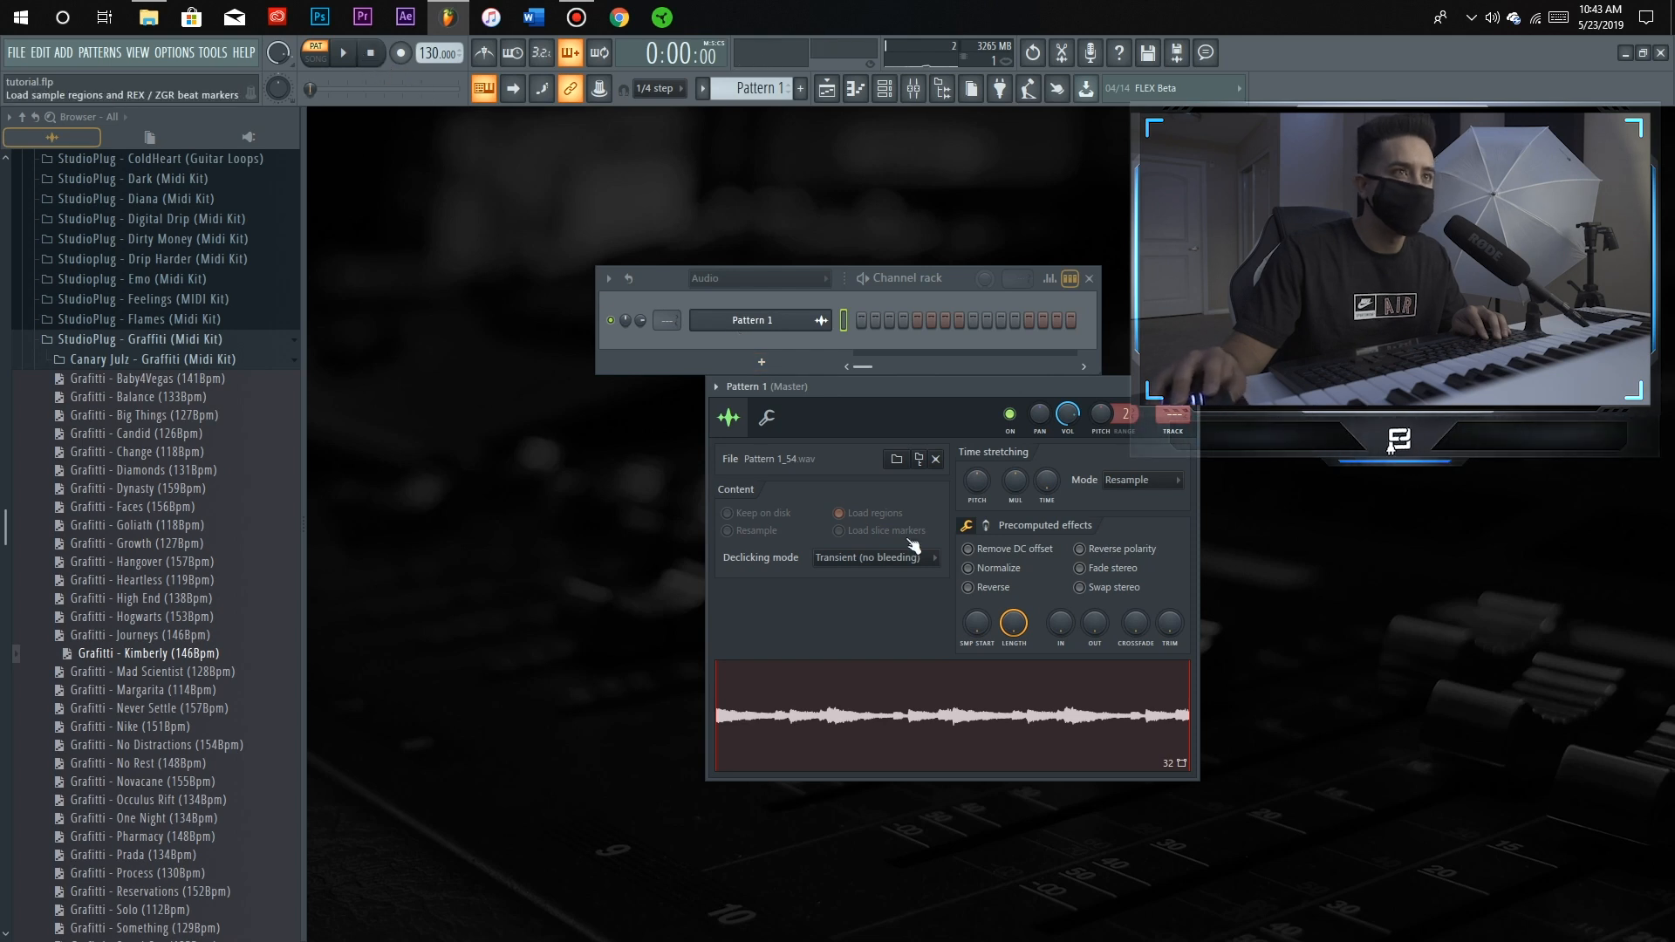
pyautogui.click(976, 591)
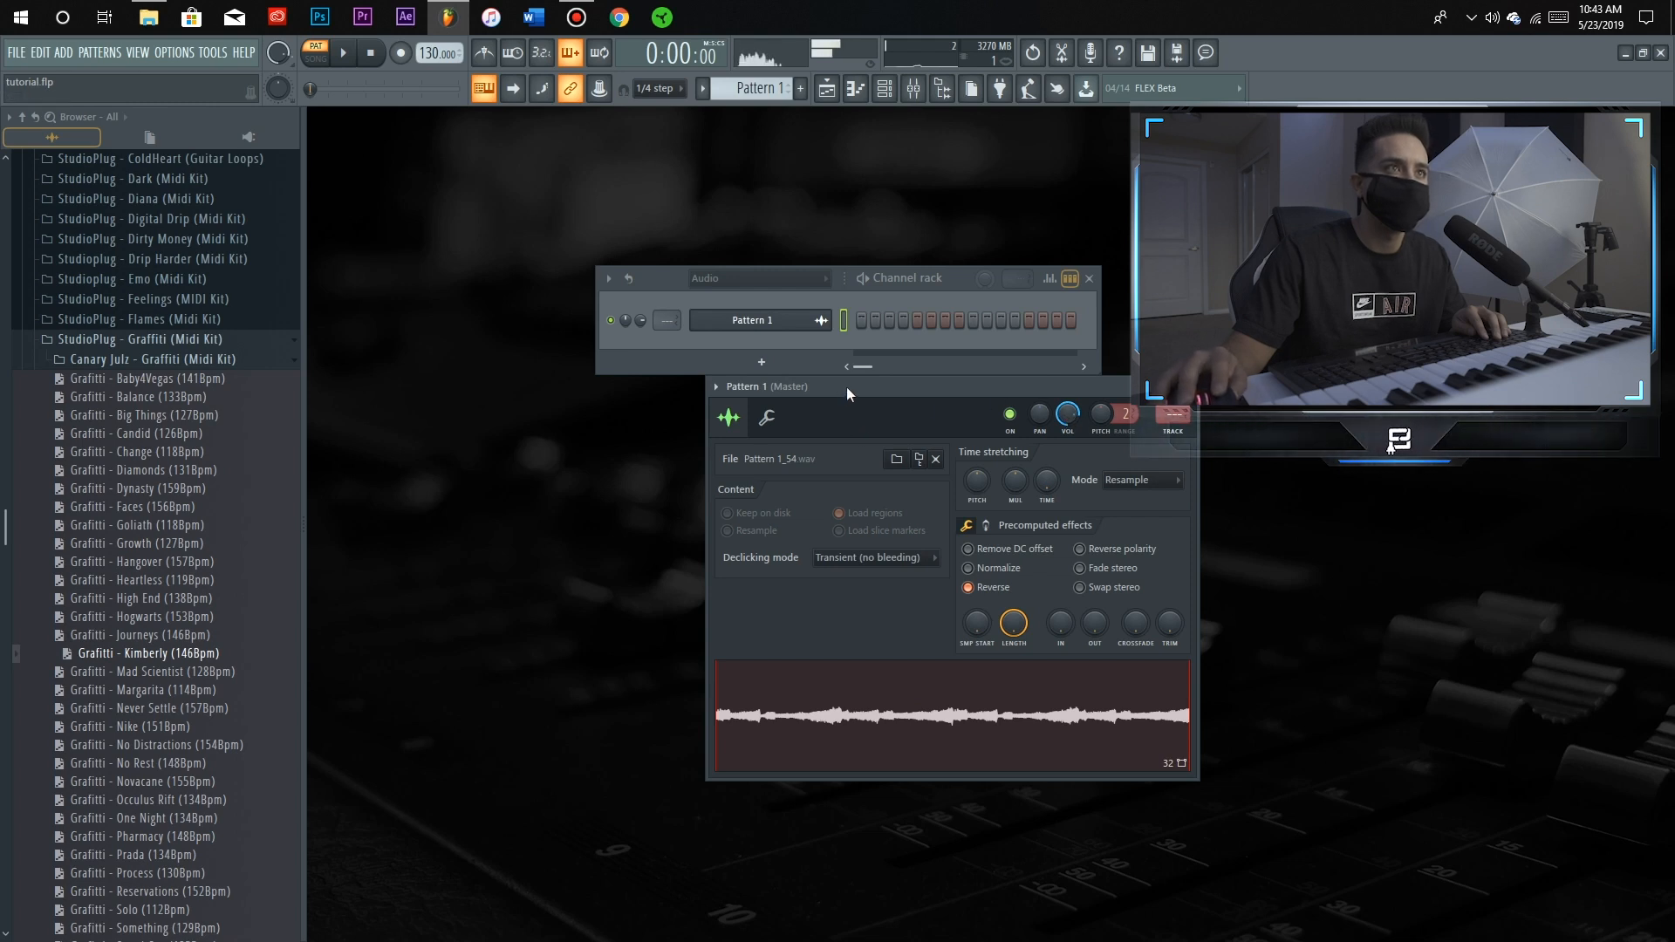
pyautogui.moveTo(846, 387); pyautogui.dragTo(709, 389)
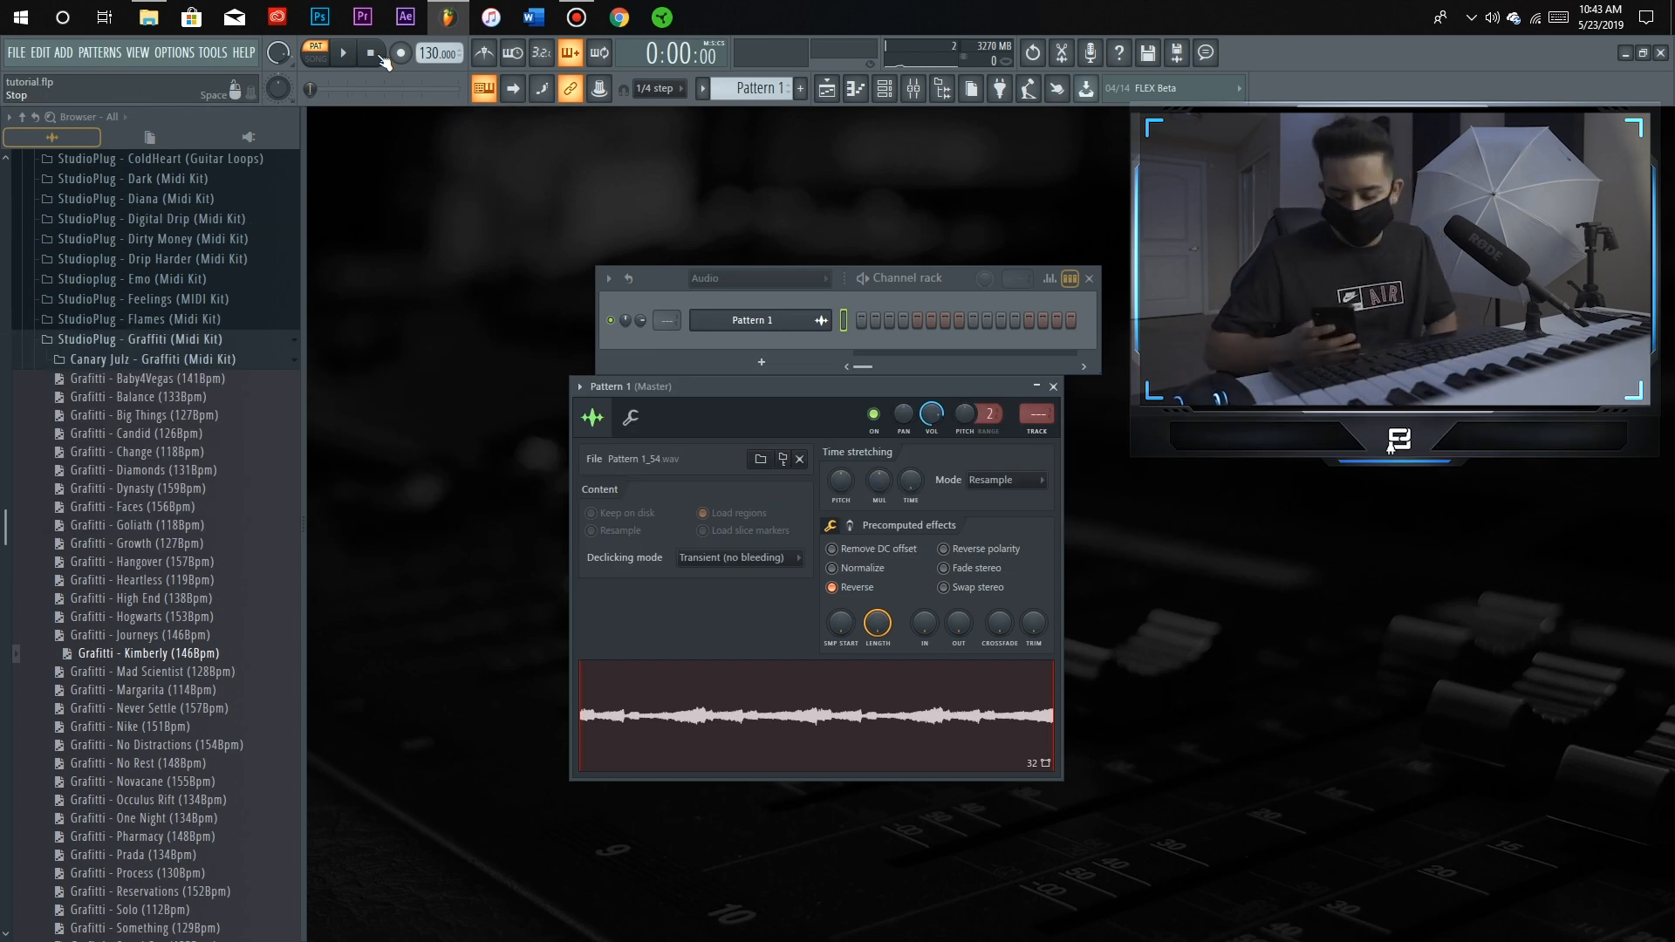
# Close the clip's settings, enable the first step of the Pattern 1 clip and route it to mixer track 1
pyautogui.click(790, 320)
pyautogui.click(865, 321)
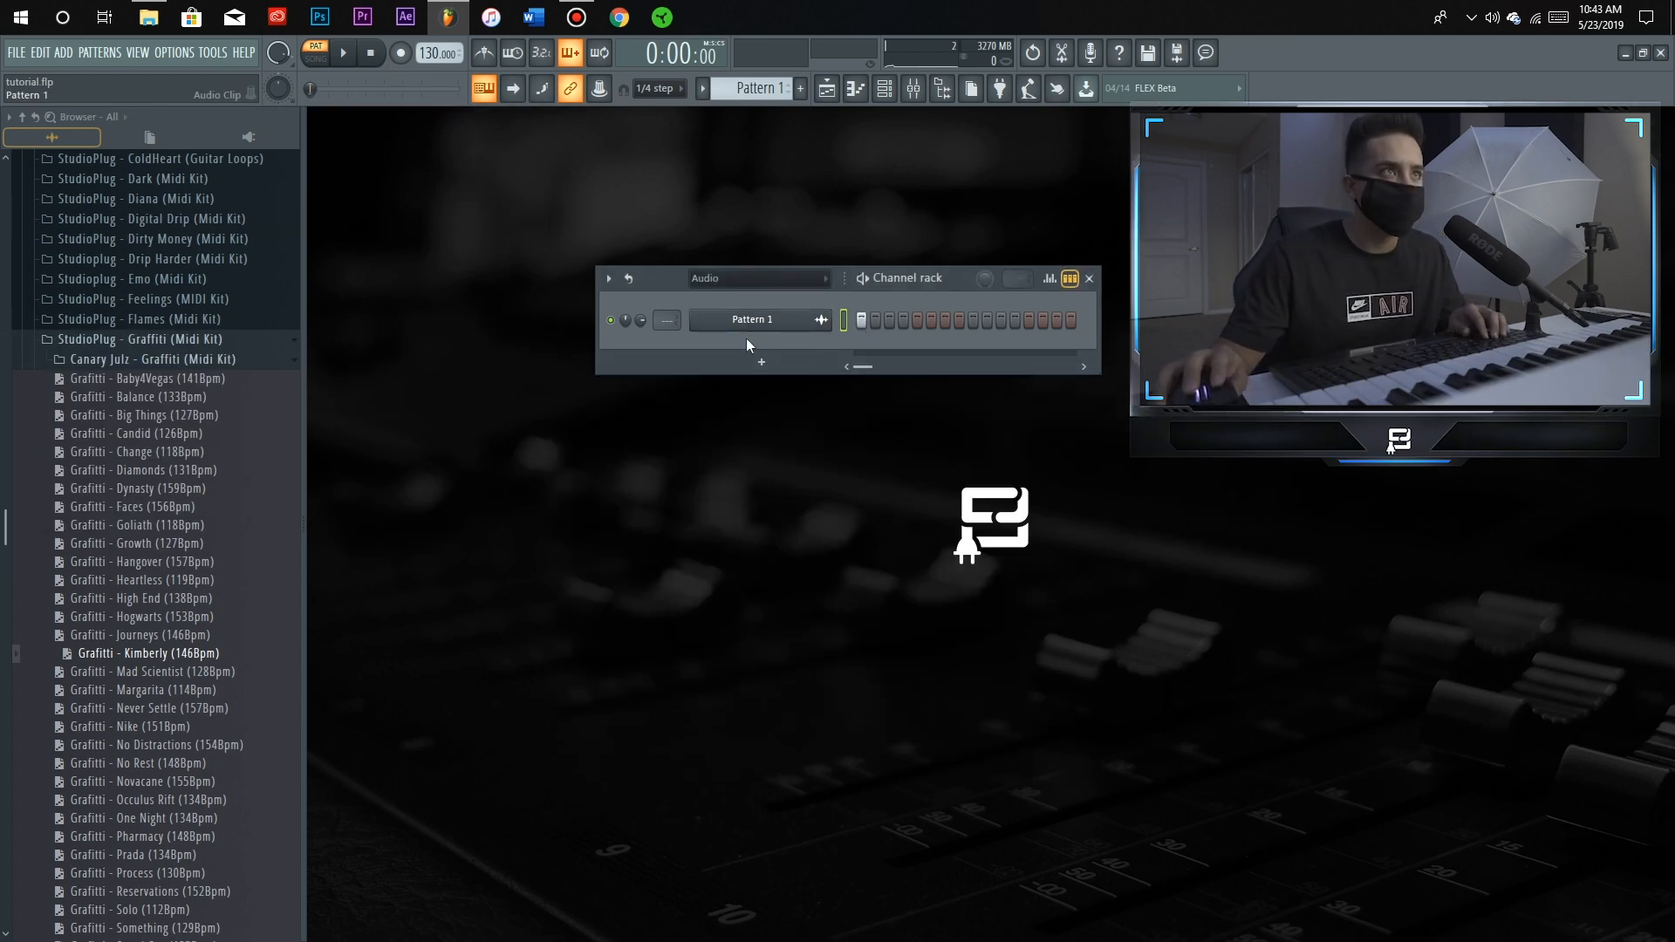
pyautogui.moveTo(654, 280); pyautogui.dragTo(589, 267)
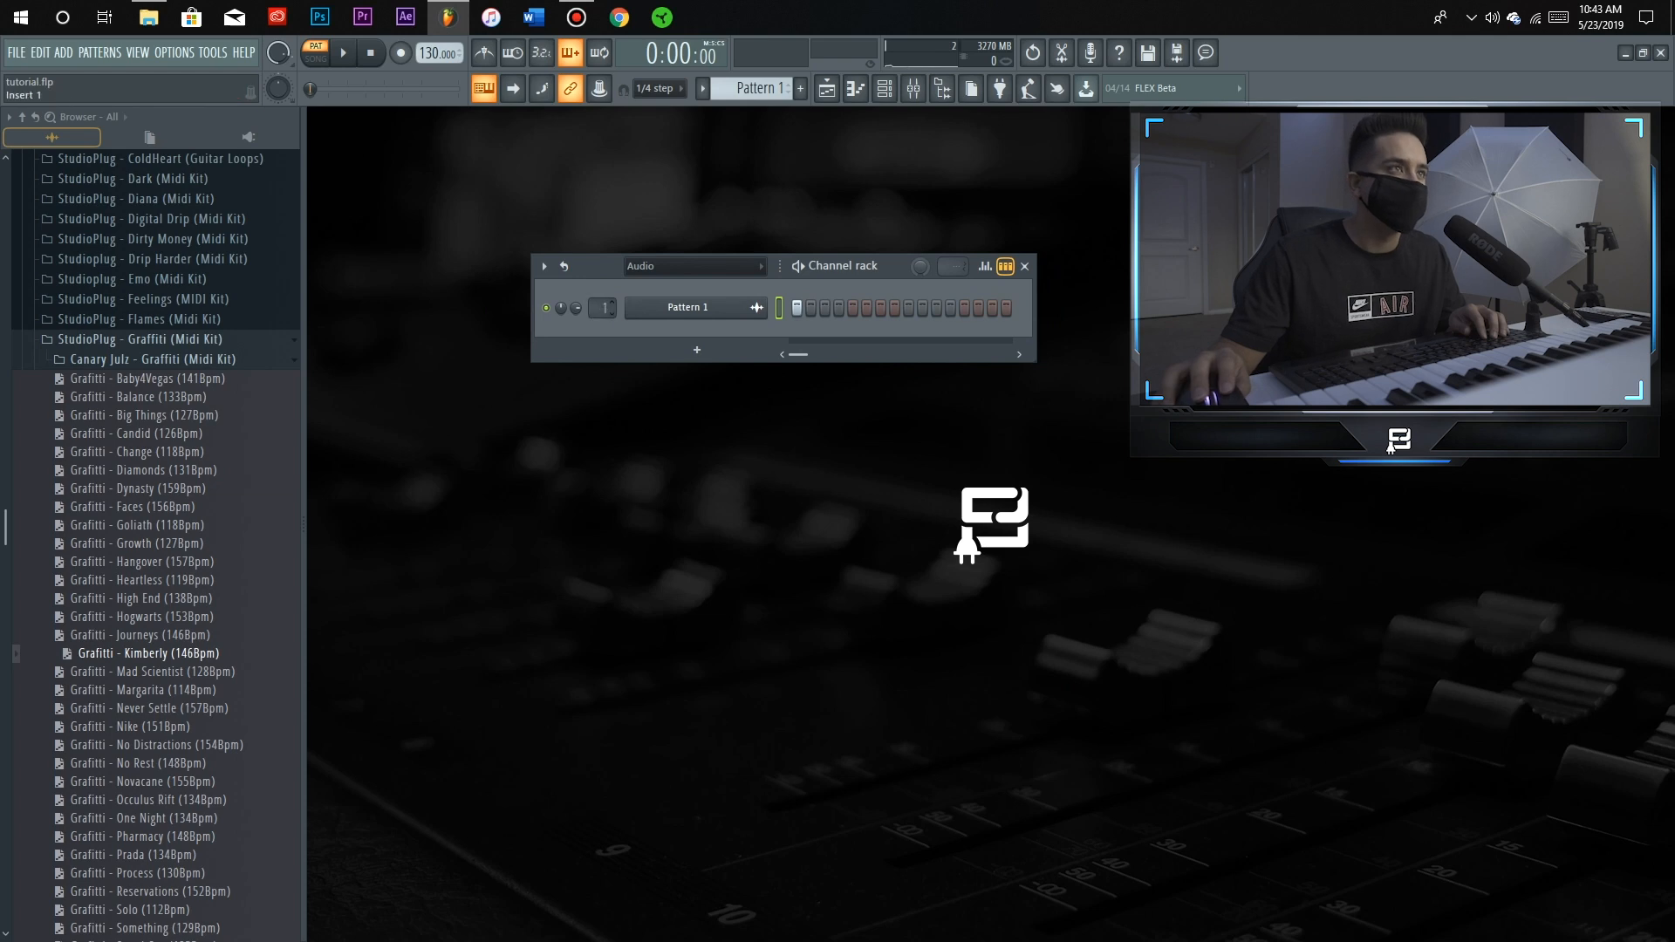
# Open the mixer, place it below the channel rack and load Gross Beat into the first effect slot of Insert 1
pyautogui.click(912, 89)
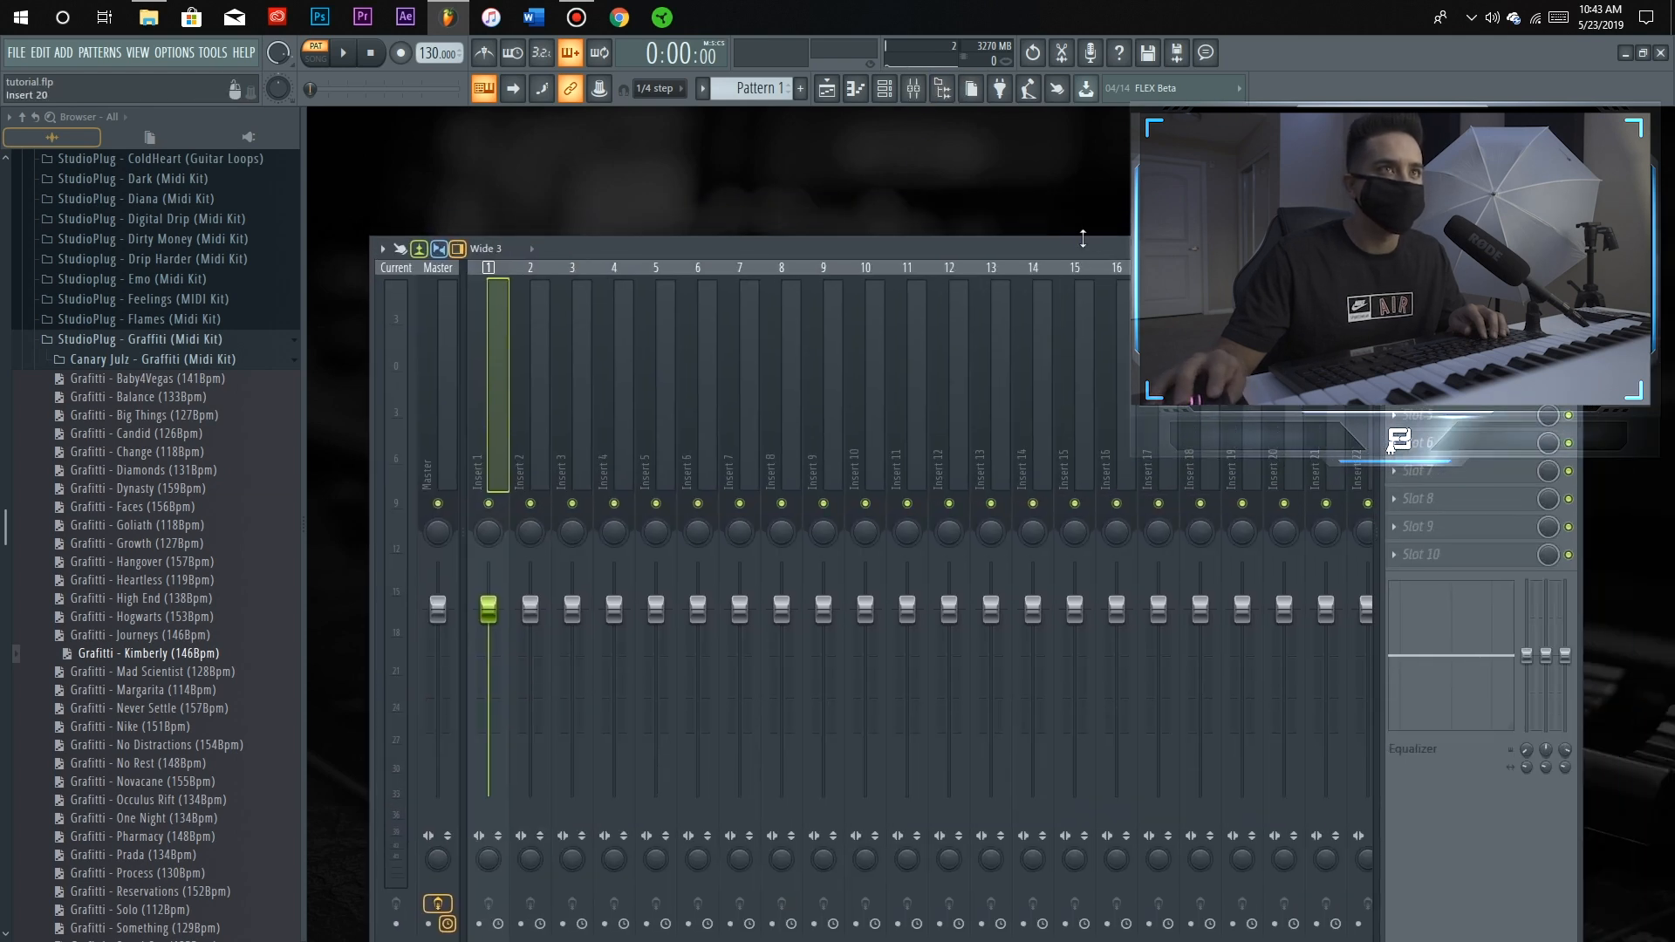
pyautogui.moveTo(1093, 303); pyautogui.dragTo(978, 416)
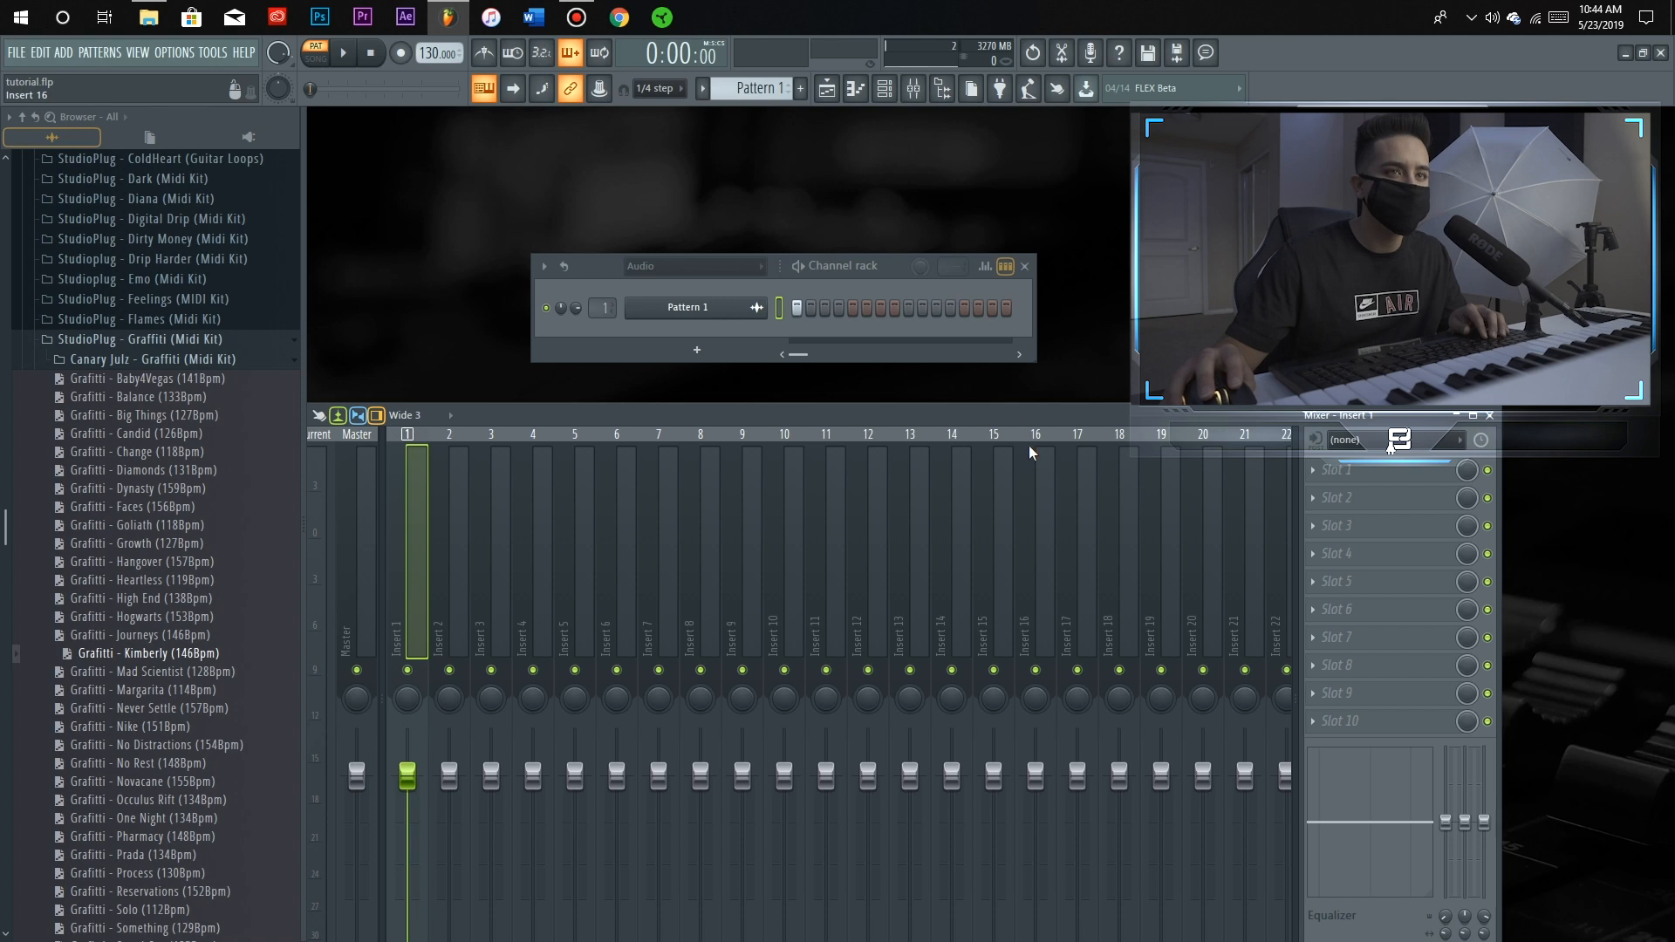
pyautogui.click(1345, 470)
pyautogui.press('g')
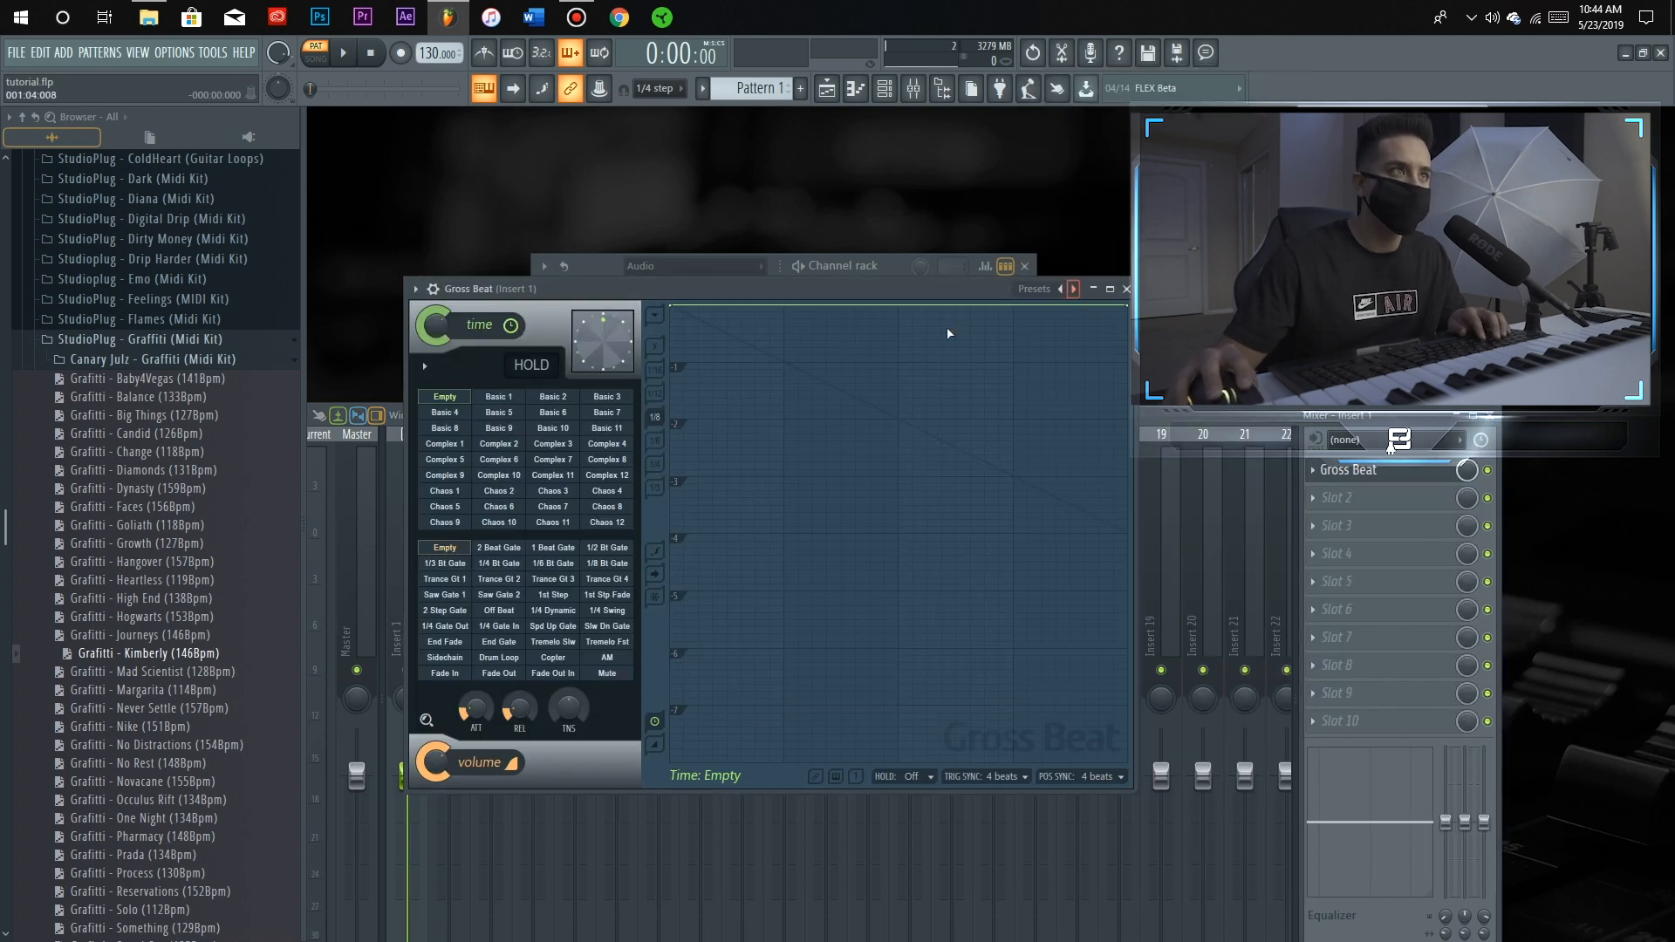
# Load the Momentary preset in Gross Beat and select the 1/2 Speed time effect
pyautogui.moveTo(637, 299); pyautogui.dragTo(1041, 293)
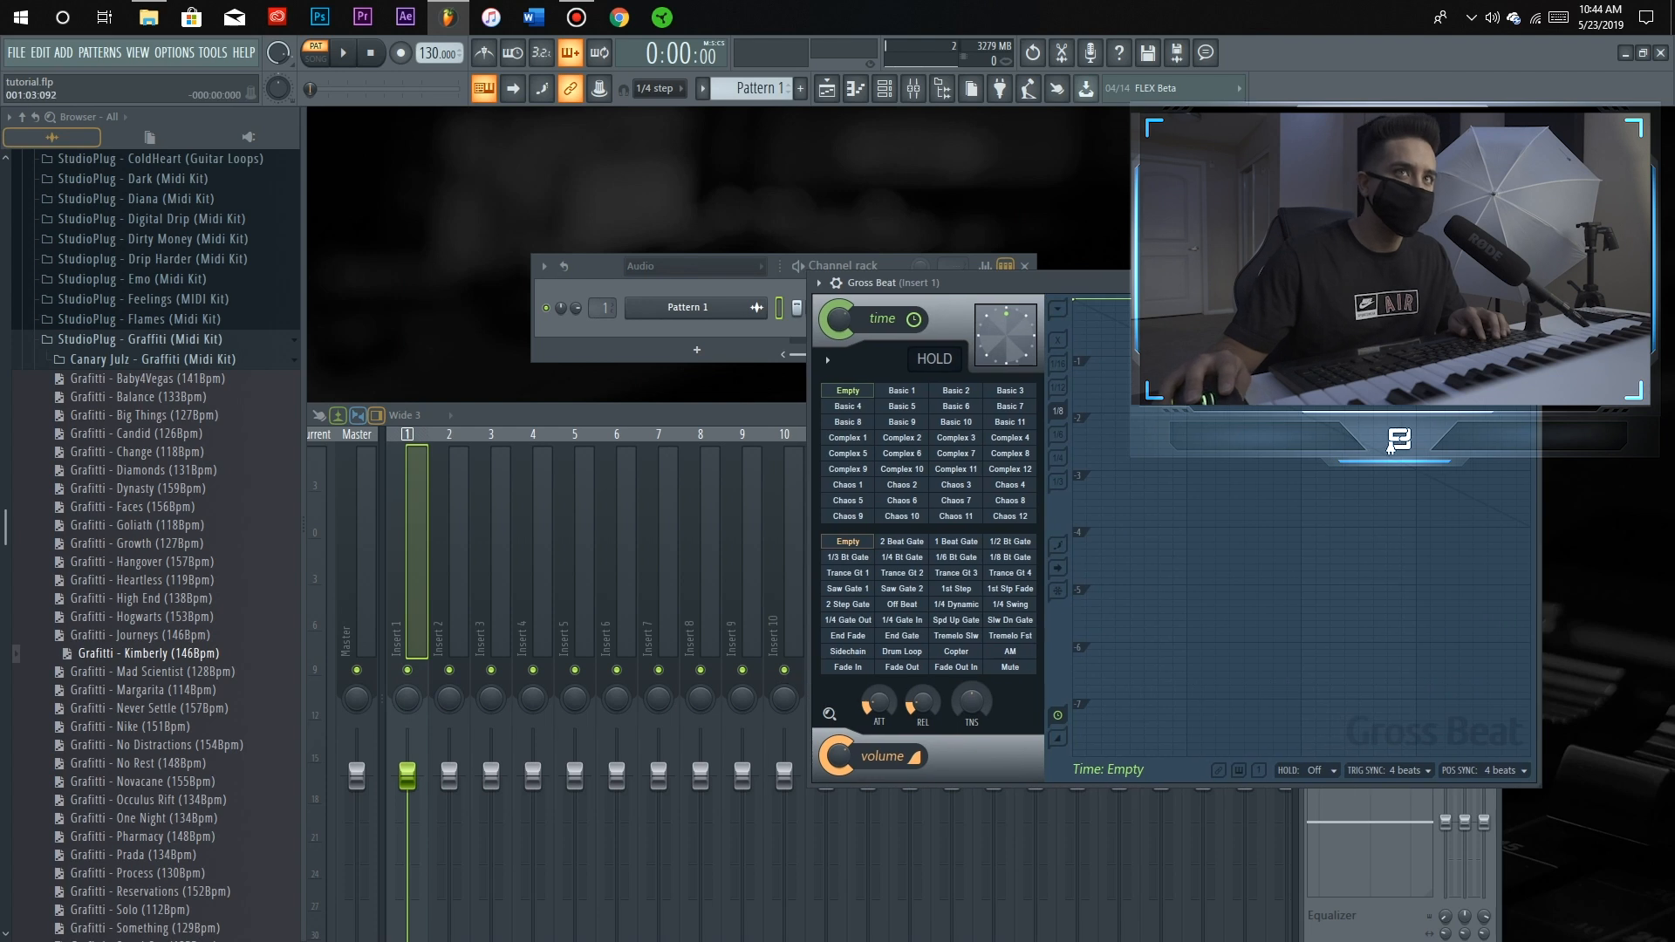
pyautogui.click(1392, 447)
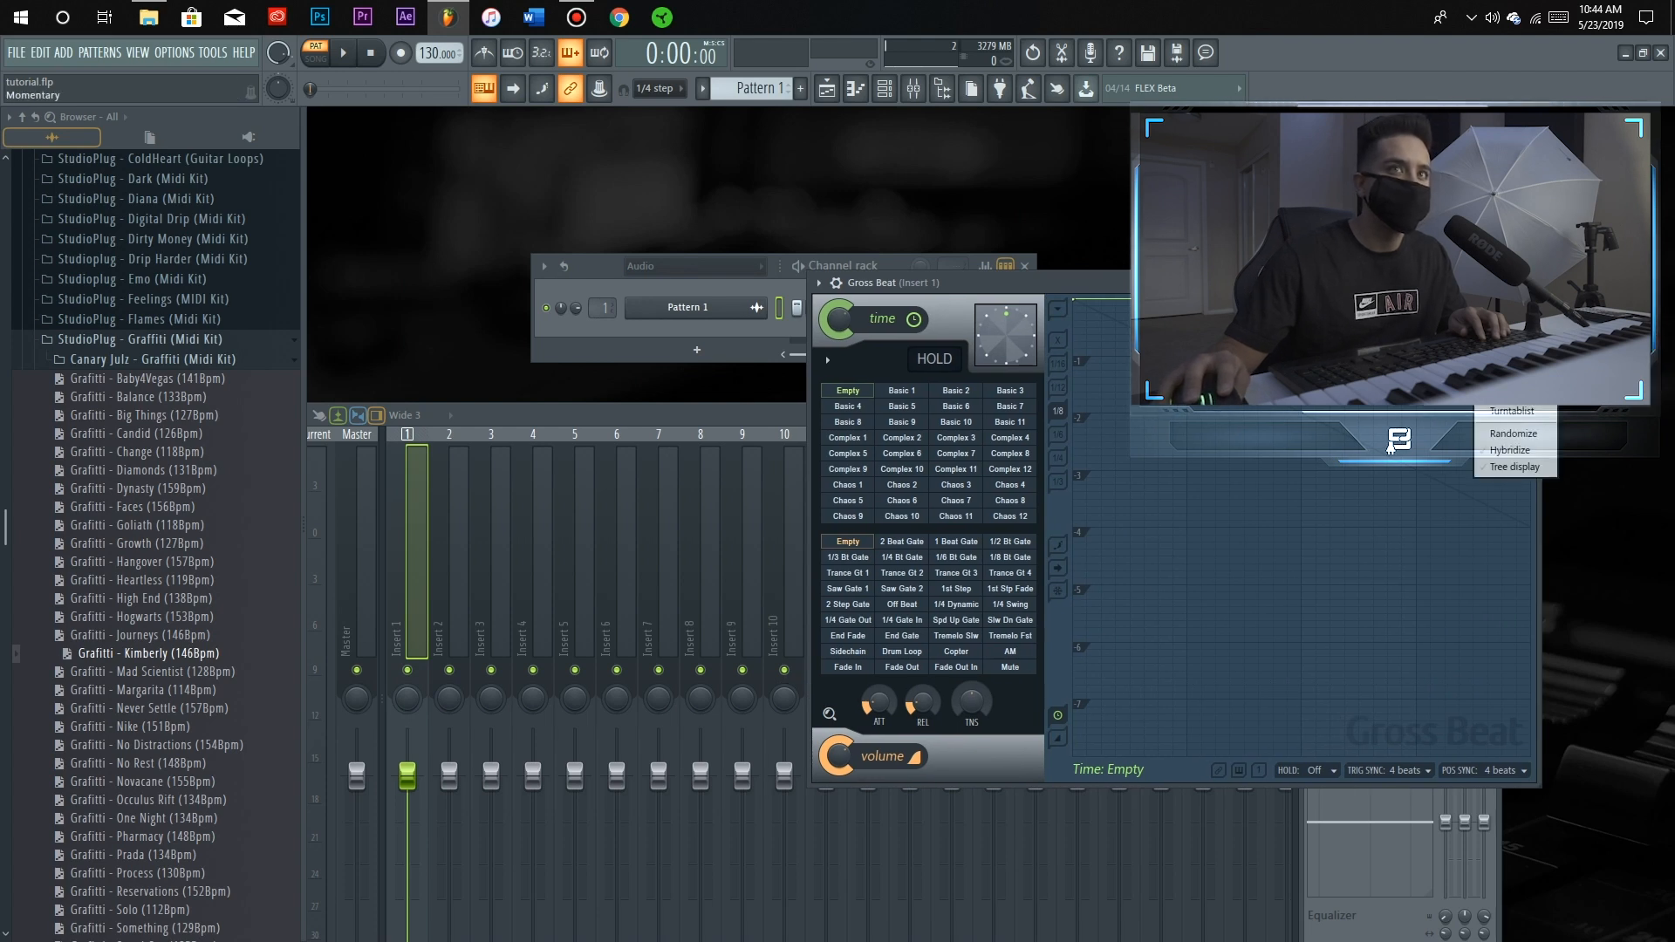
pyautogui.click(1513, 410)
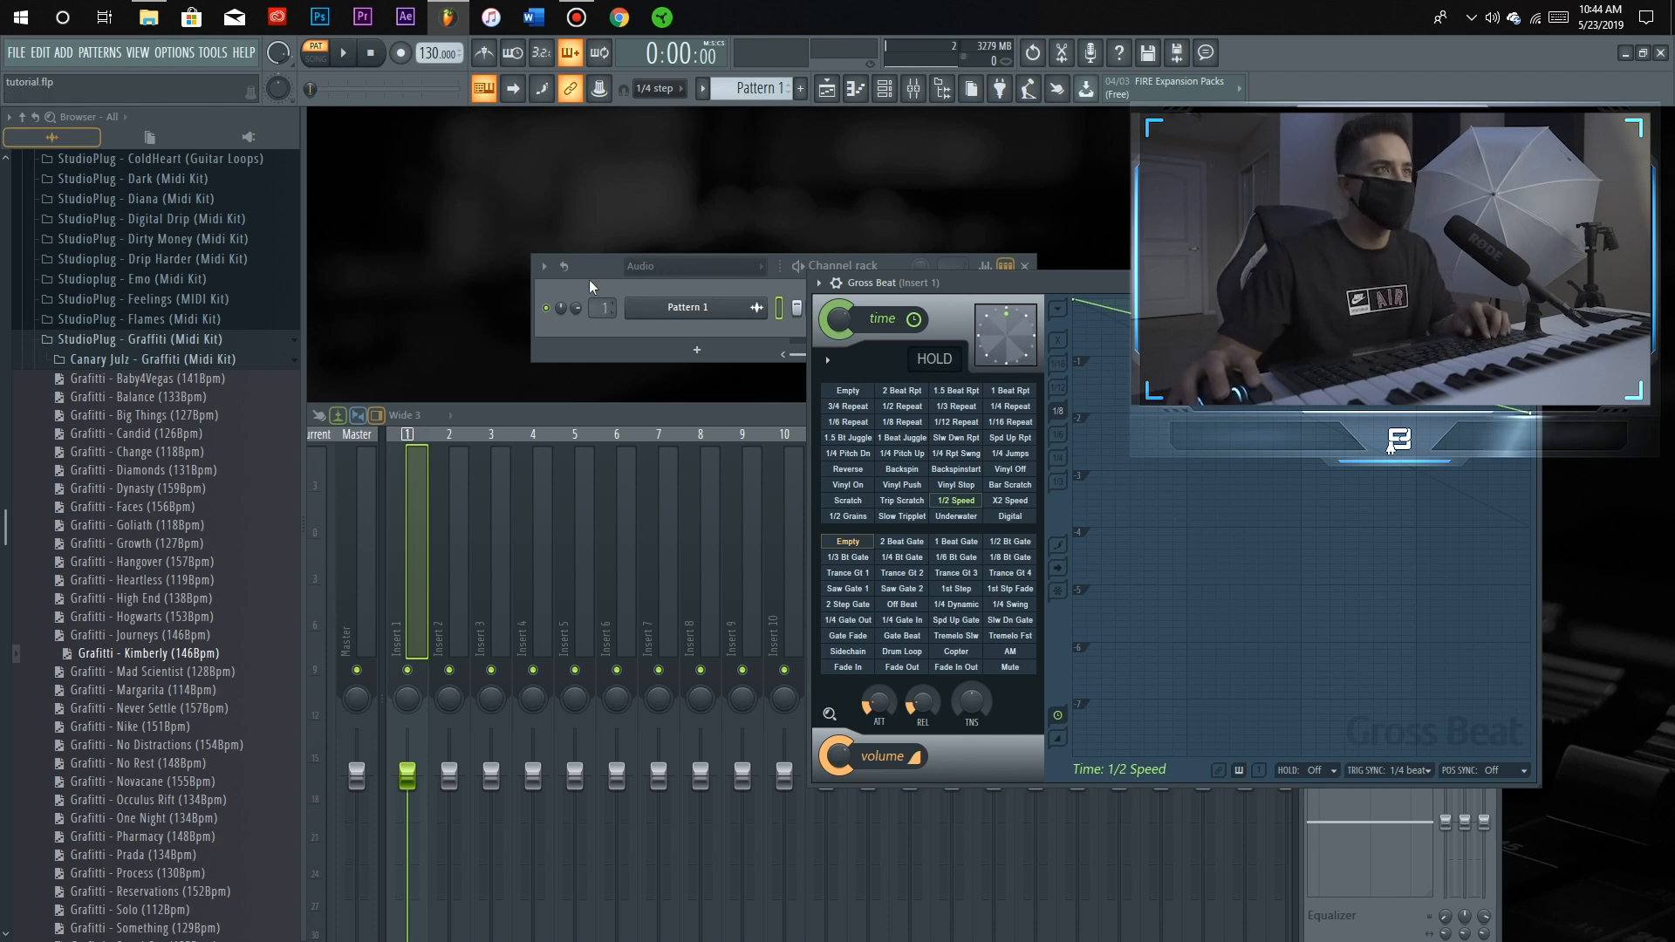
# Play the pattern with the Gross Beat effect and compare the signal on mixer tracks Insert 2 and Insert 1
pyautogui.click(589, 309)
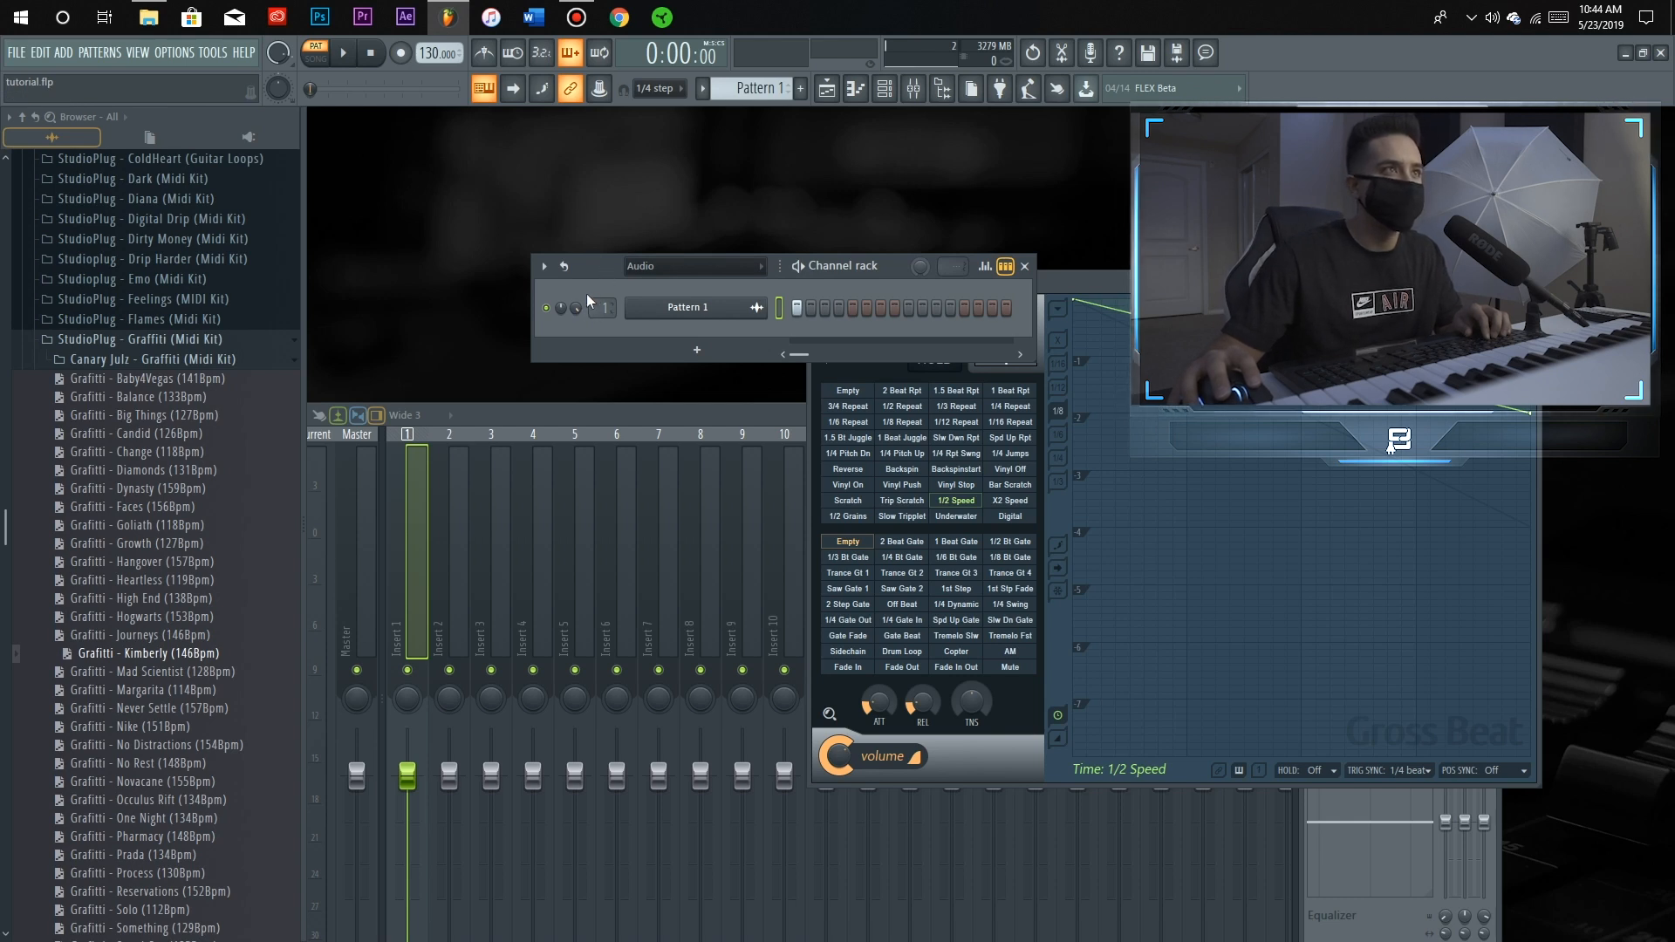
pyautogui.moveTo(603, 271); pyautogui.dragTo(592, 270)
pyautogui.press('space')
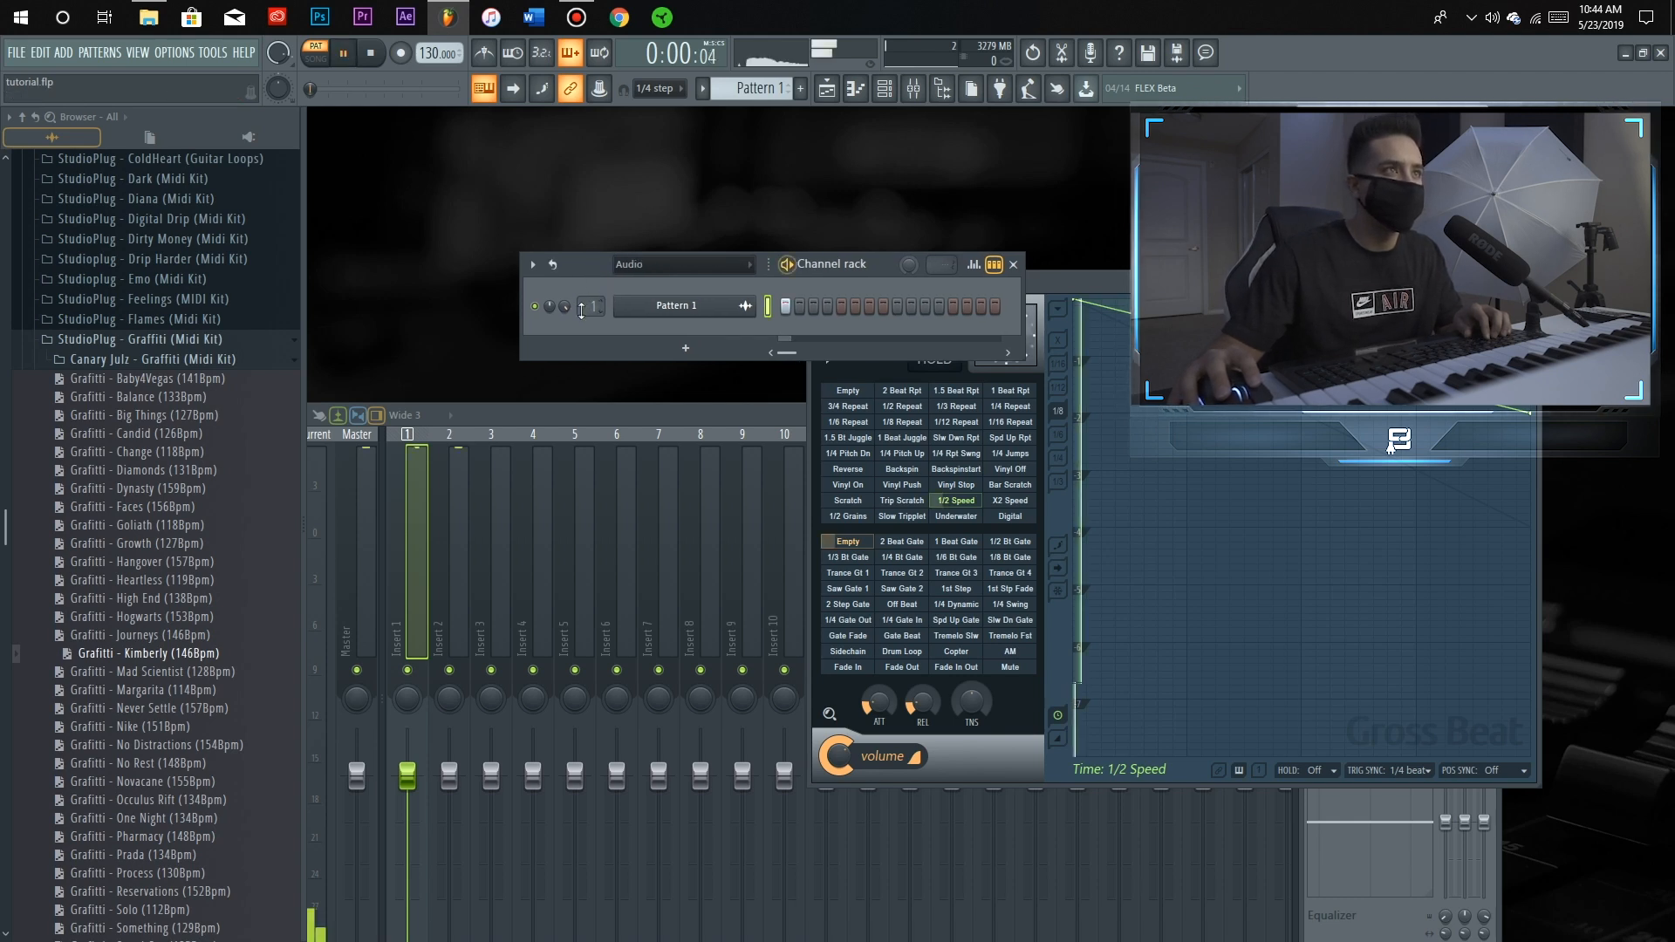
pyautogui.press('space')
pyautogui.click(460, 485)
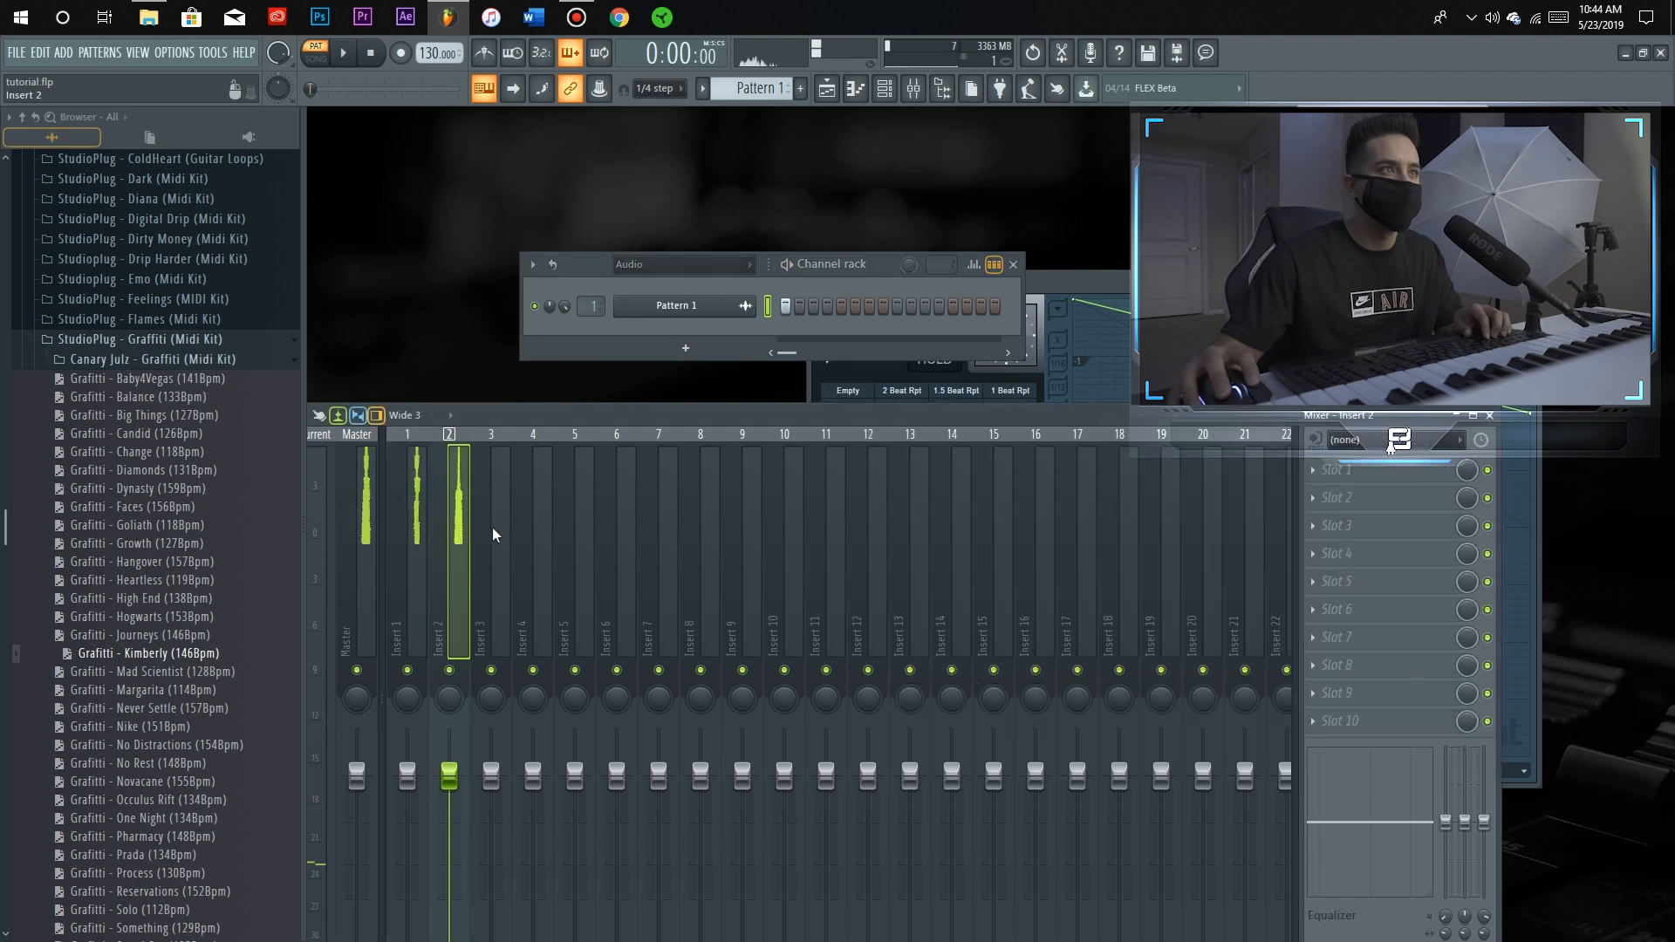
pyautogui.click(421, 551)
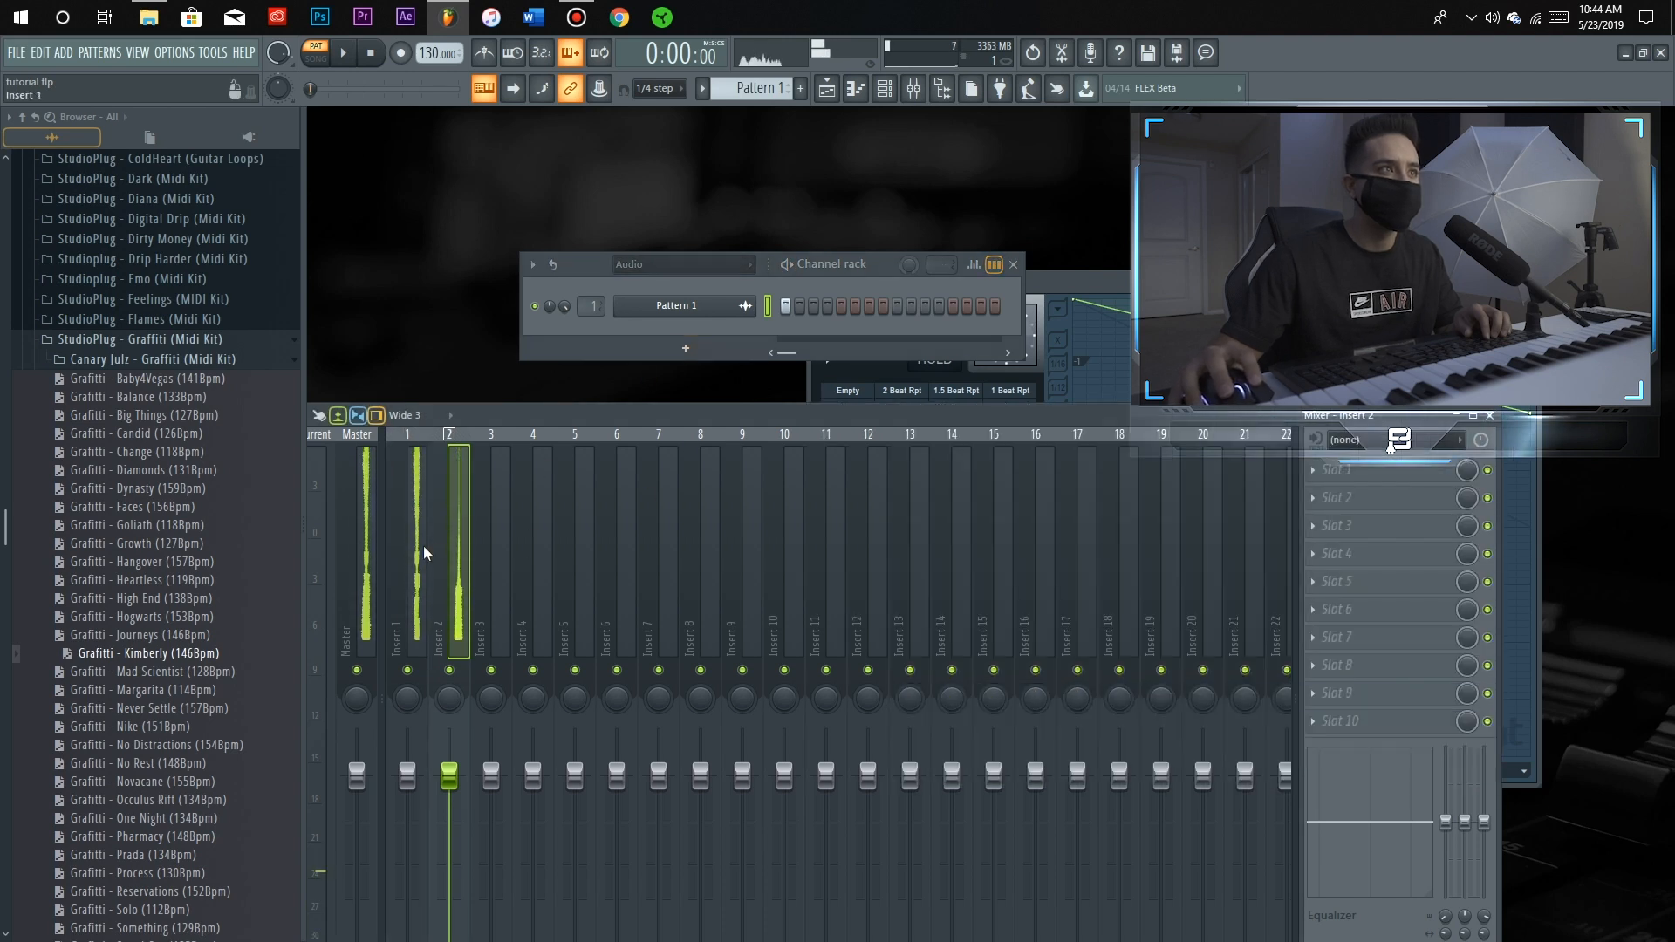
pyautogui.press('space')
# Mute the Omnisphere channel in the Unsorted group, play the pattern and set the channel rack to show all channels
pyautogui.click(662, 270)
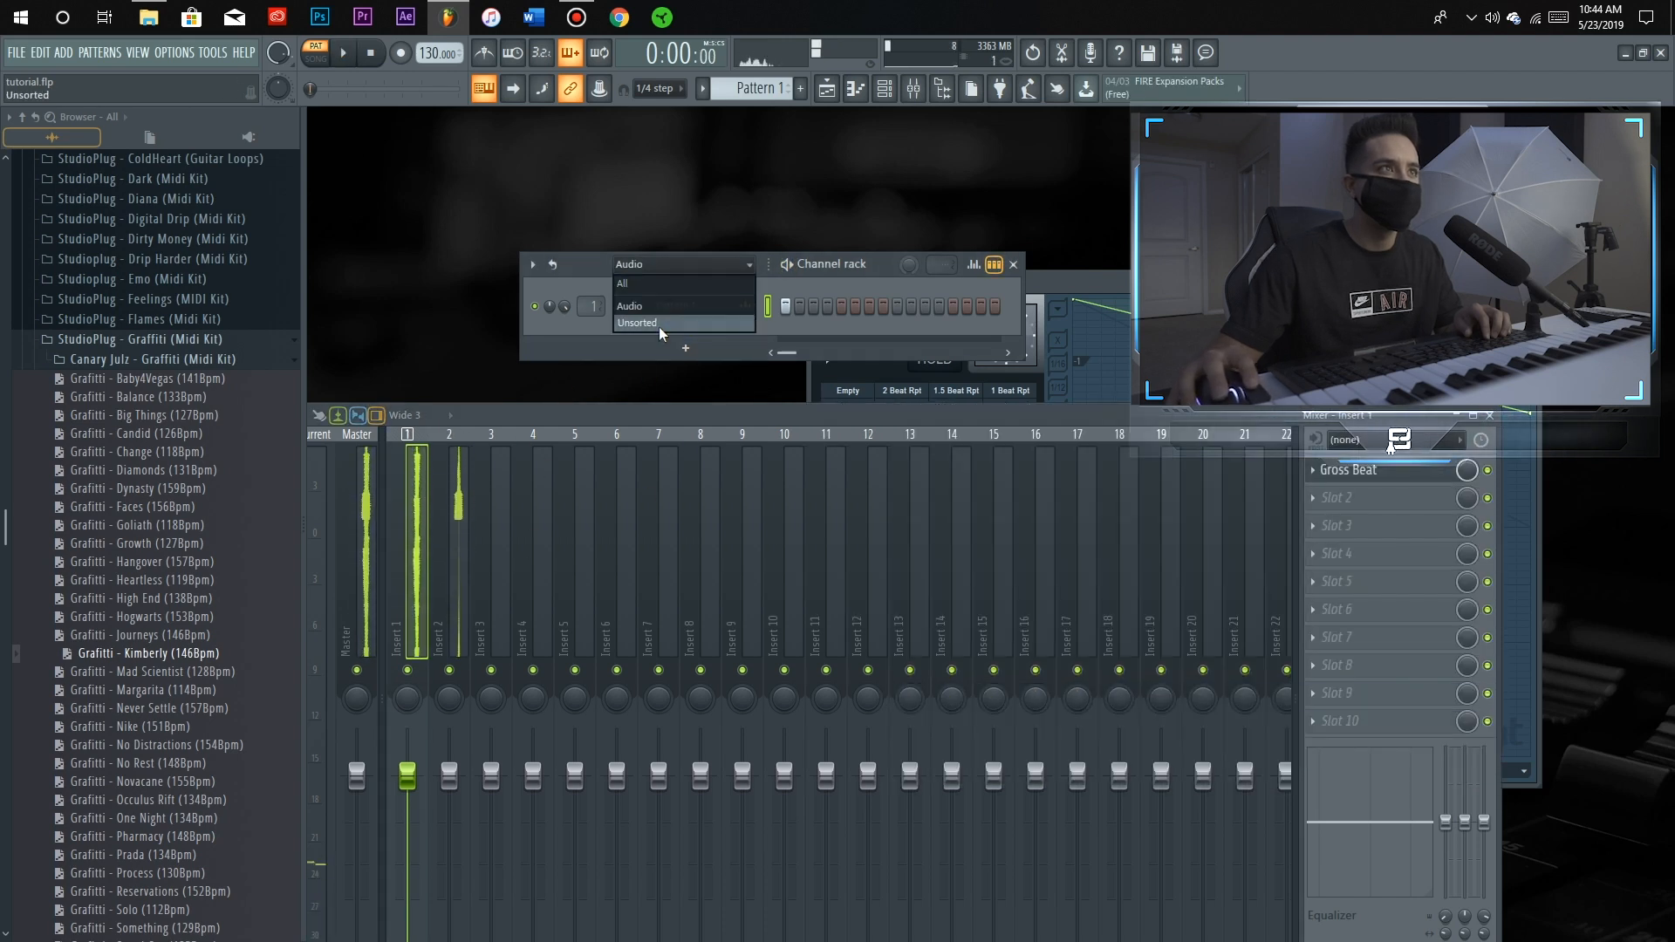
pyautogui.click(660, 328)
pyautogui.click(536, 333)
pyautogui.press('space')
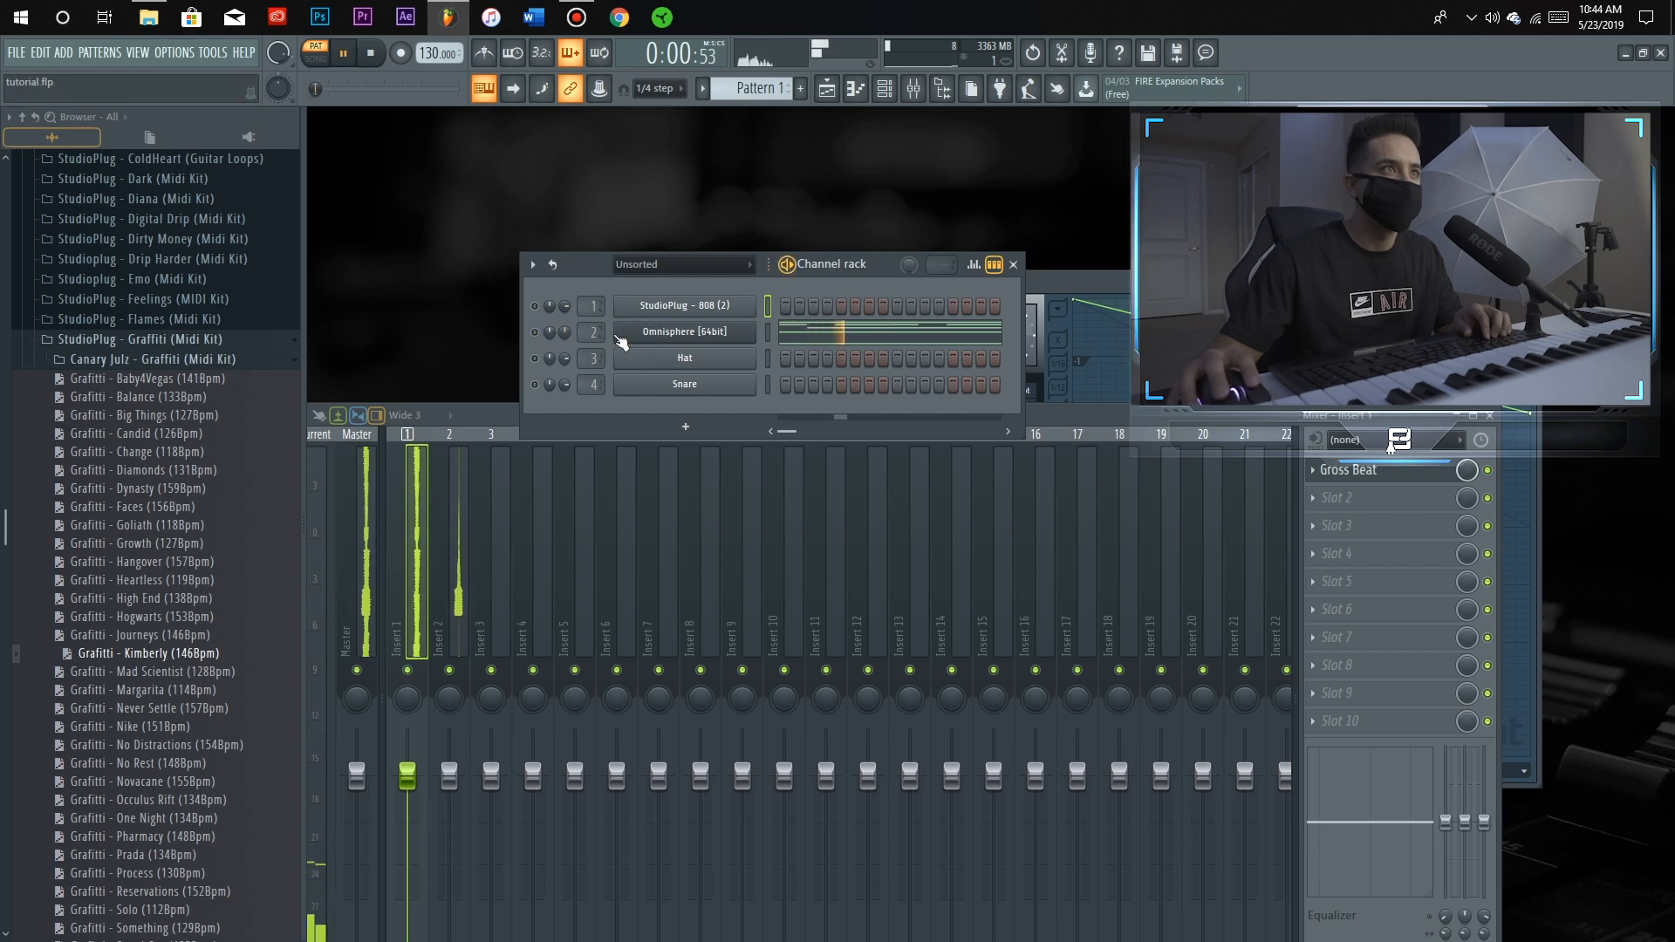
pyautogui.click(662, 264)
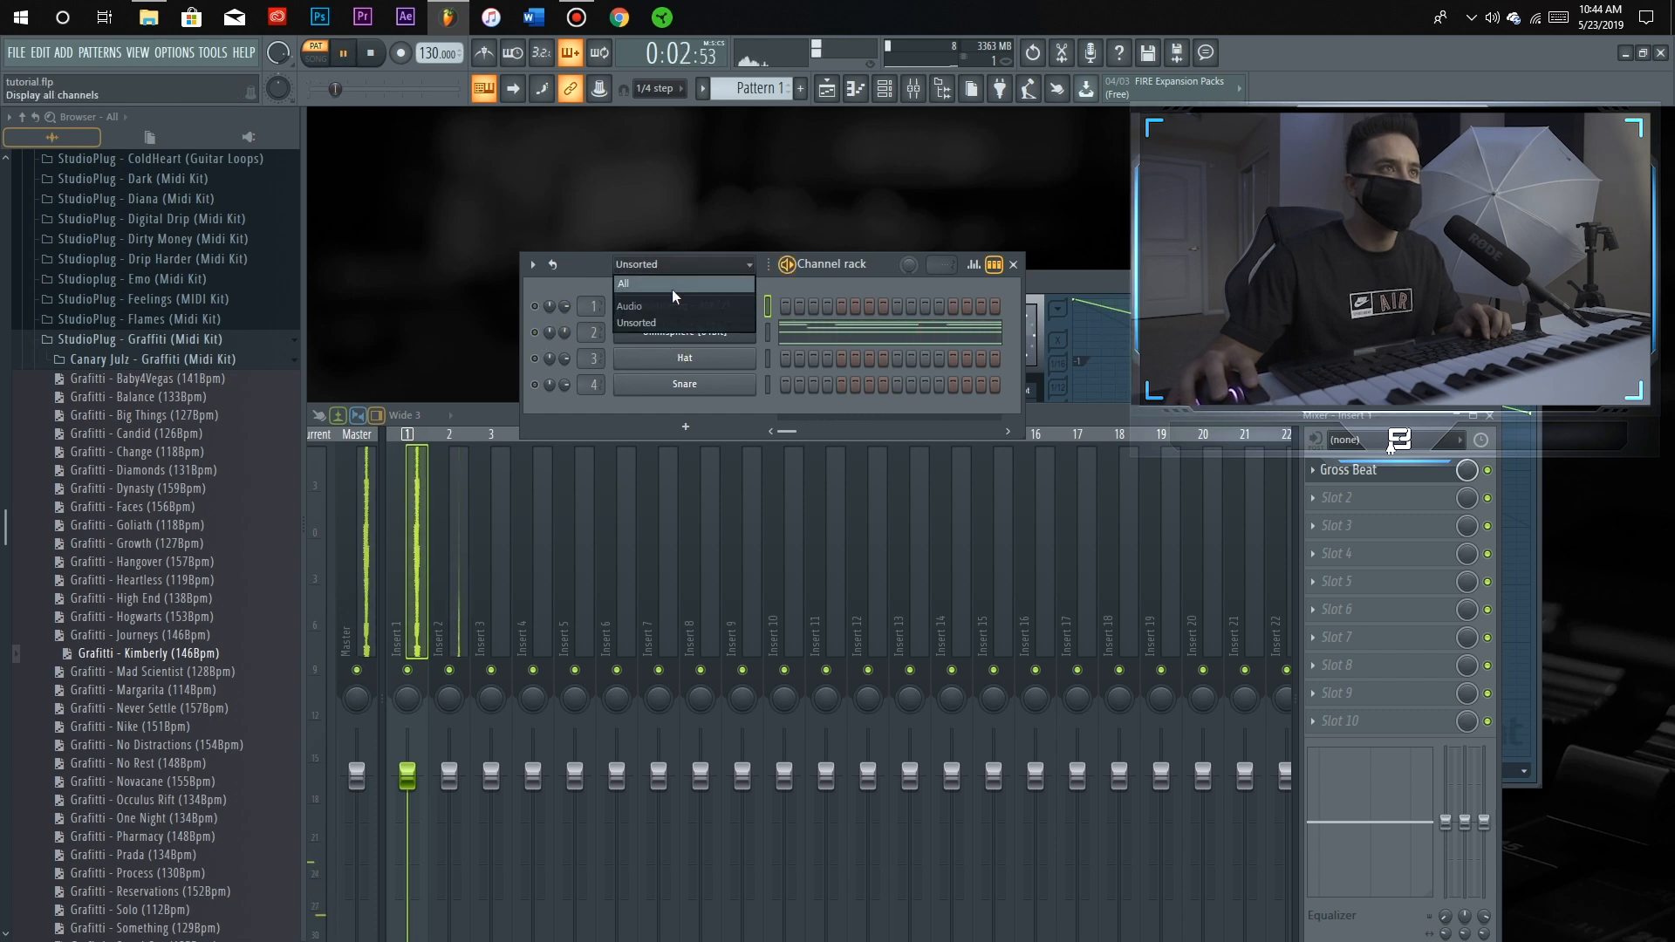
pyautogui.click(650, 279)
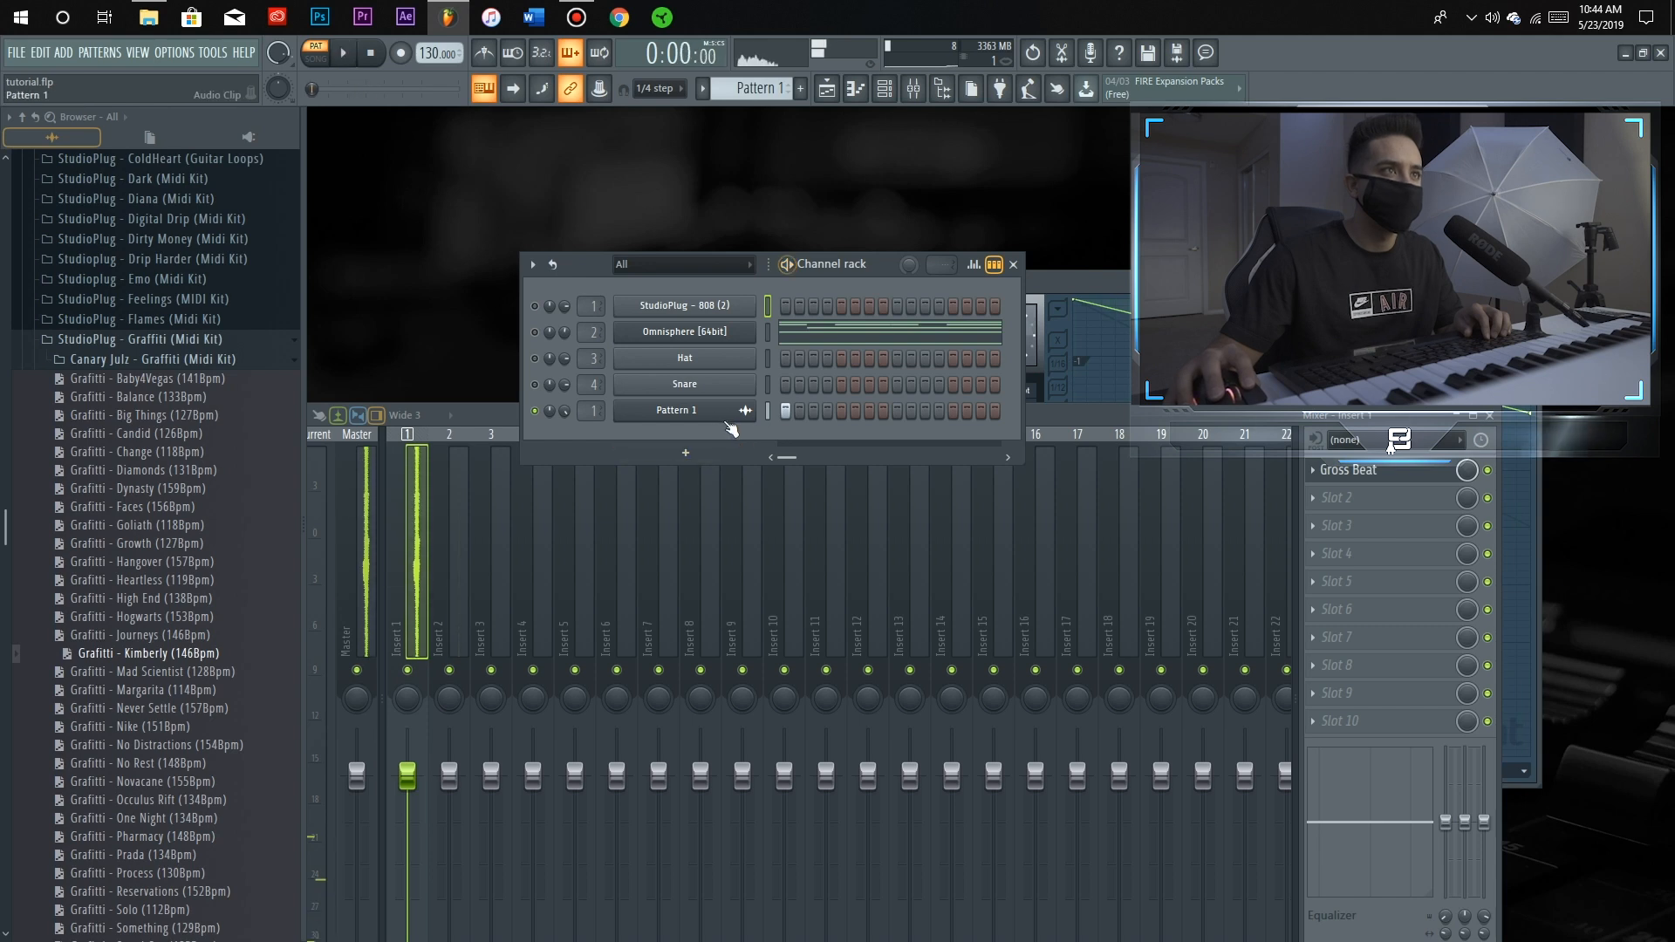
# Stop playback, raise the time-stretching pitch of the Pattern 1 audio clip and set its stretch mode to Auto
pyautogui.click(737, 415)
pyautogui.press('space')
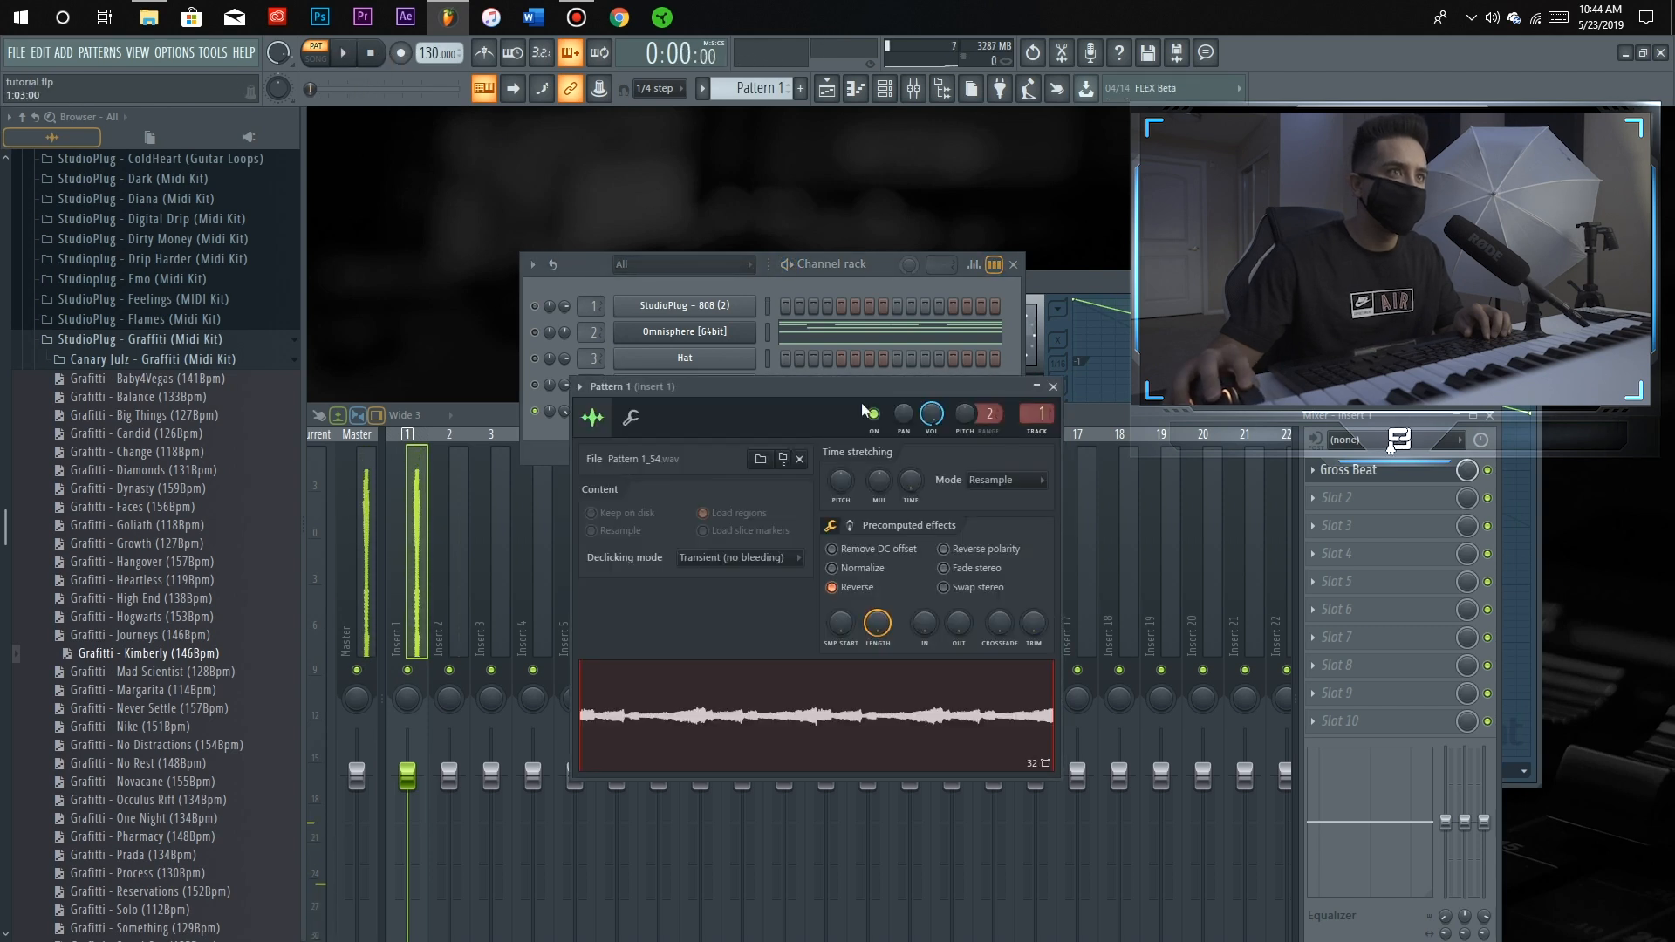
pyautogui.scroll(12, 843, 495)
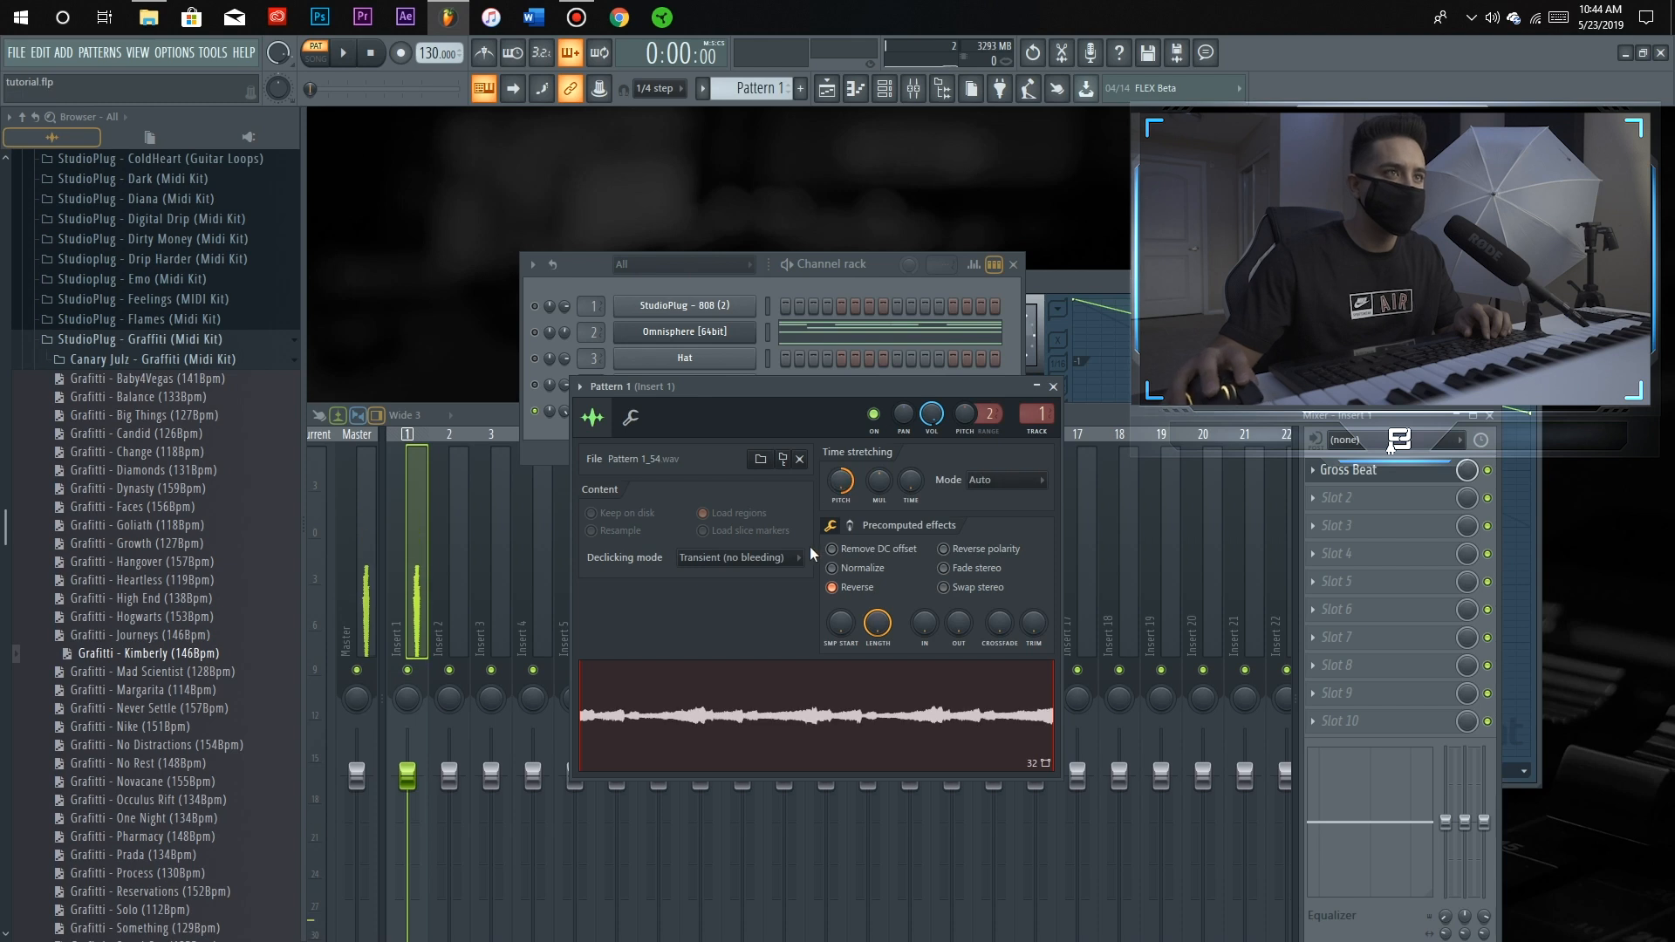
# Play the pattern to hear the pitched-up clip and bring the mixer forward at Insert 1
pyautogui.click(584, 284)
pyautogui.press('space')
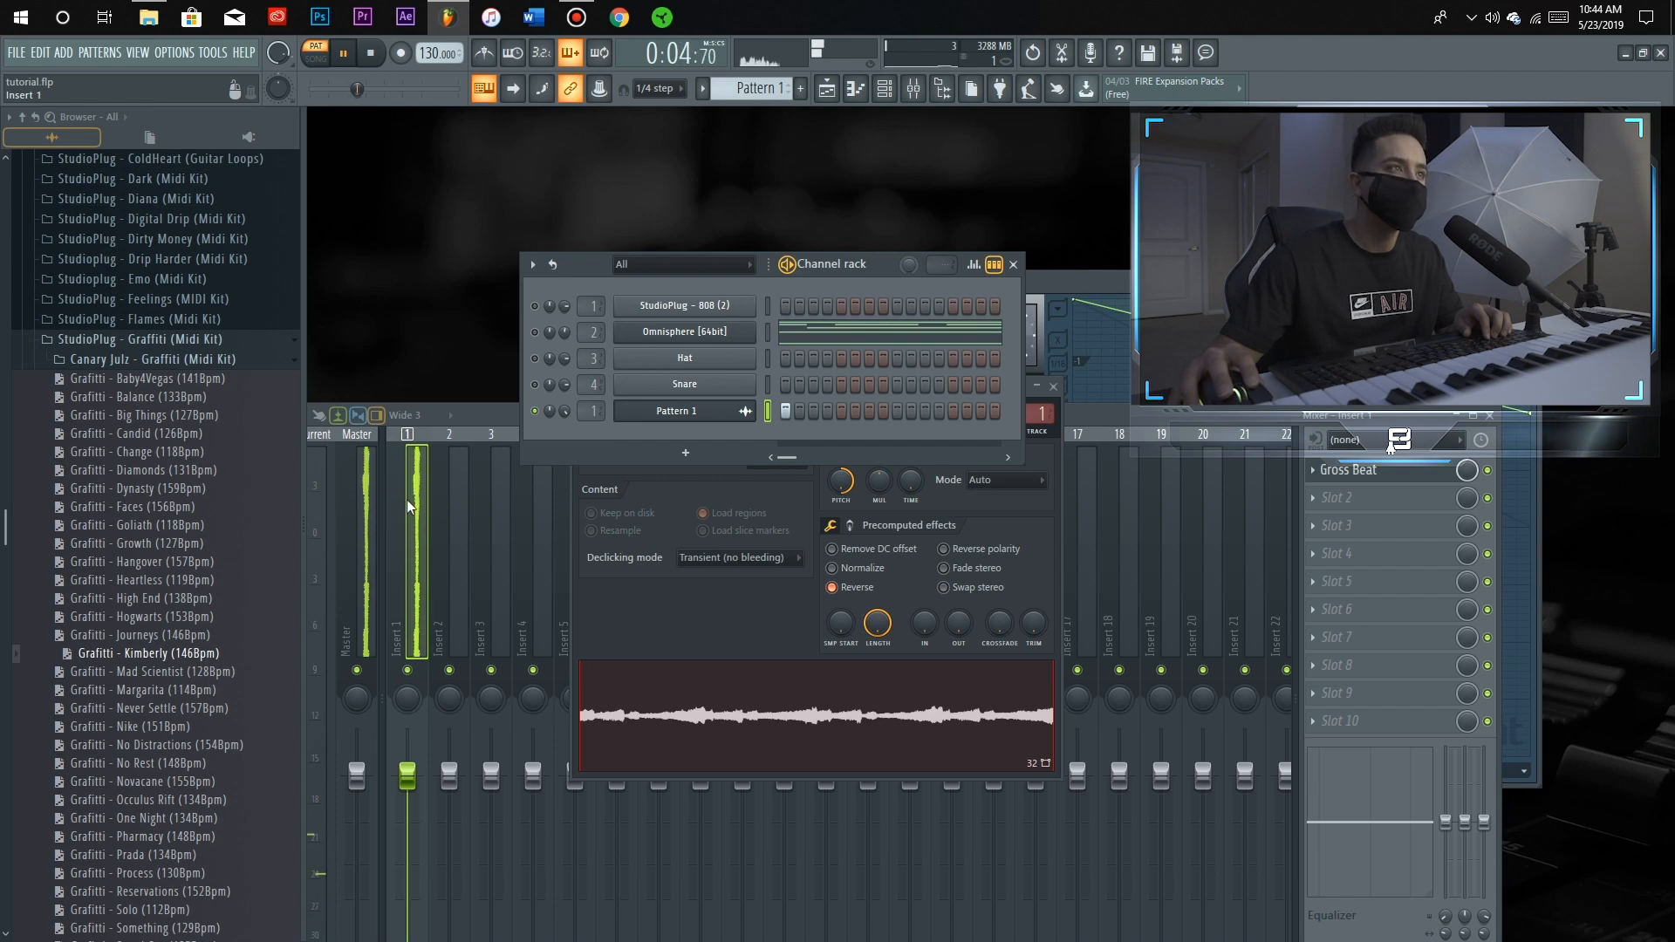
pyautogui.click(436, 499)
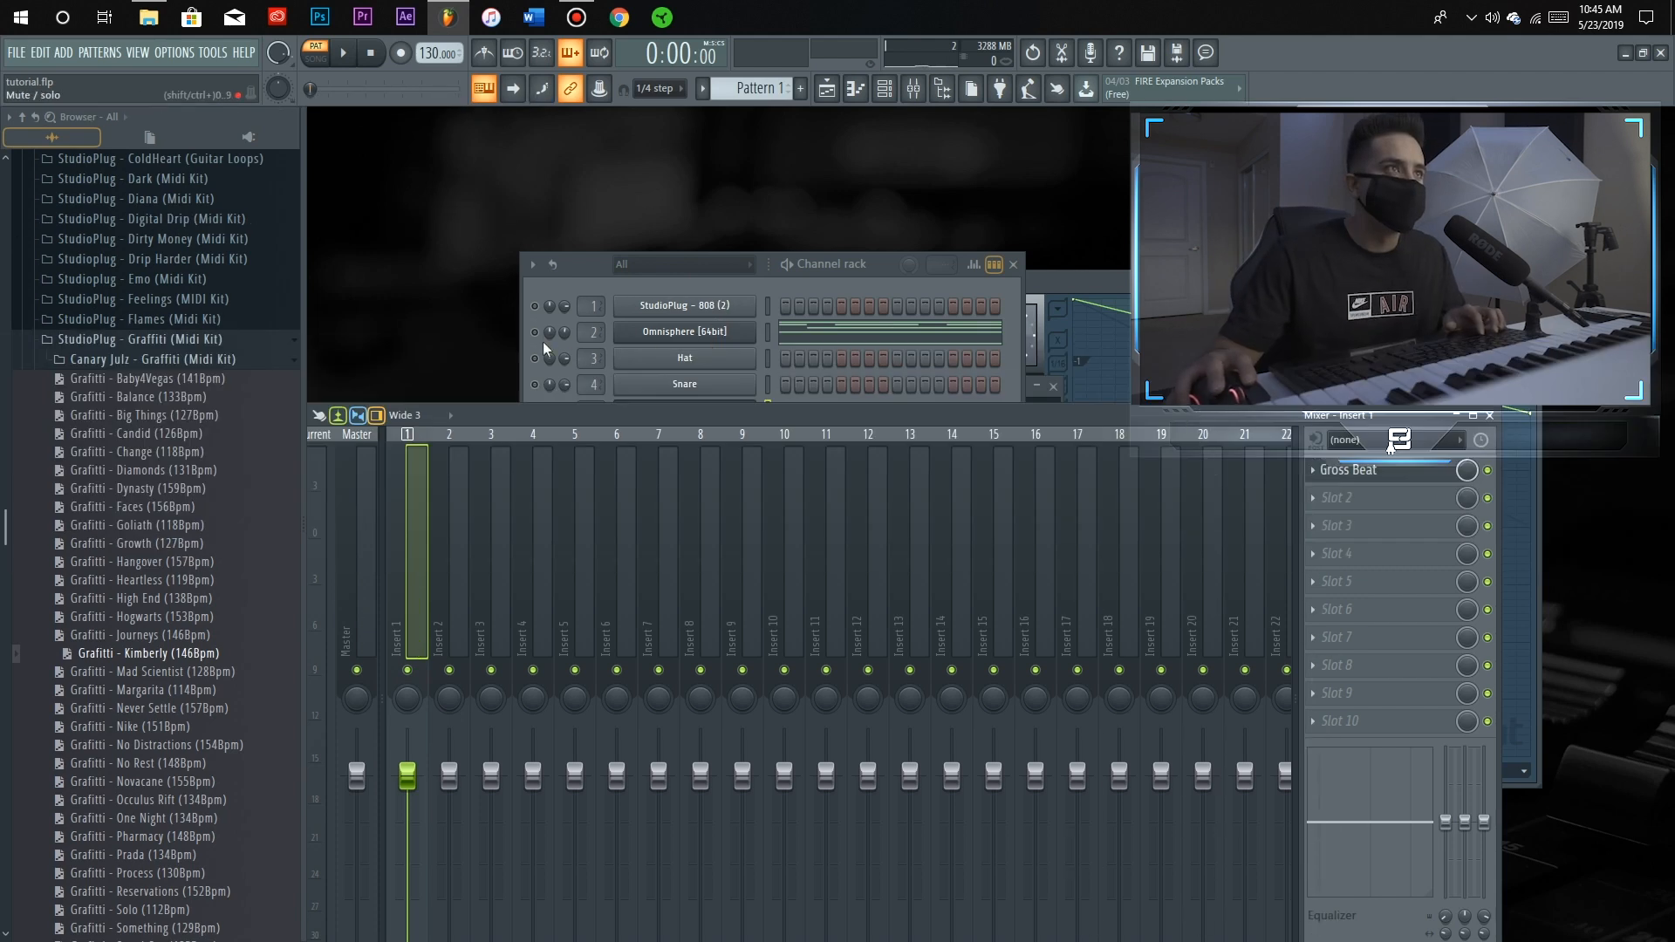
# Solo the Omnisphere channel, clear its existing melody and open its empty piano roll
pyautogui.click(545, 349)
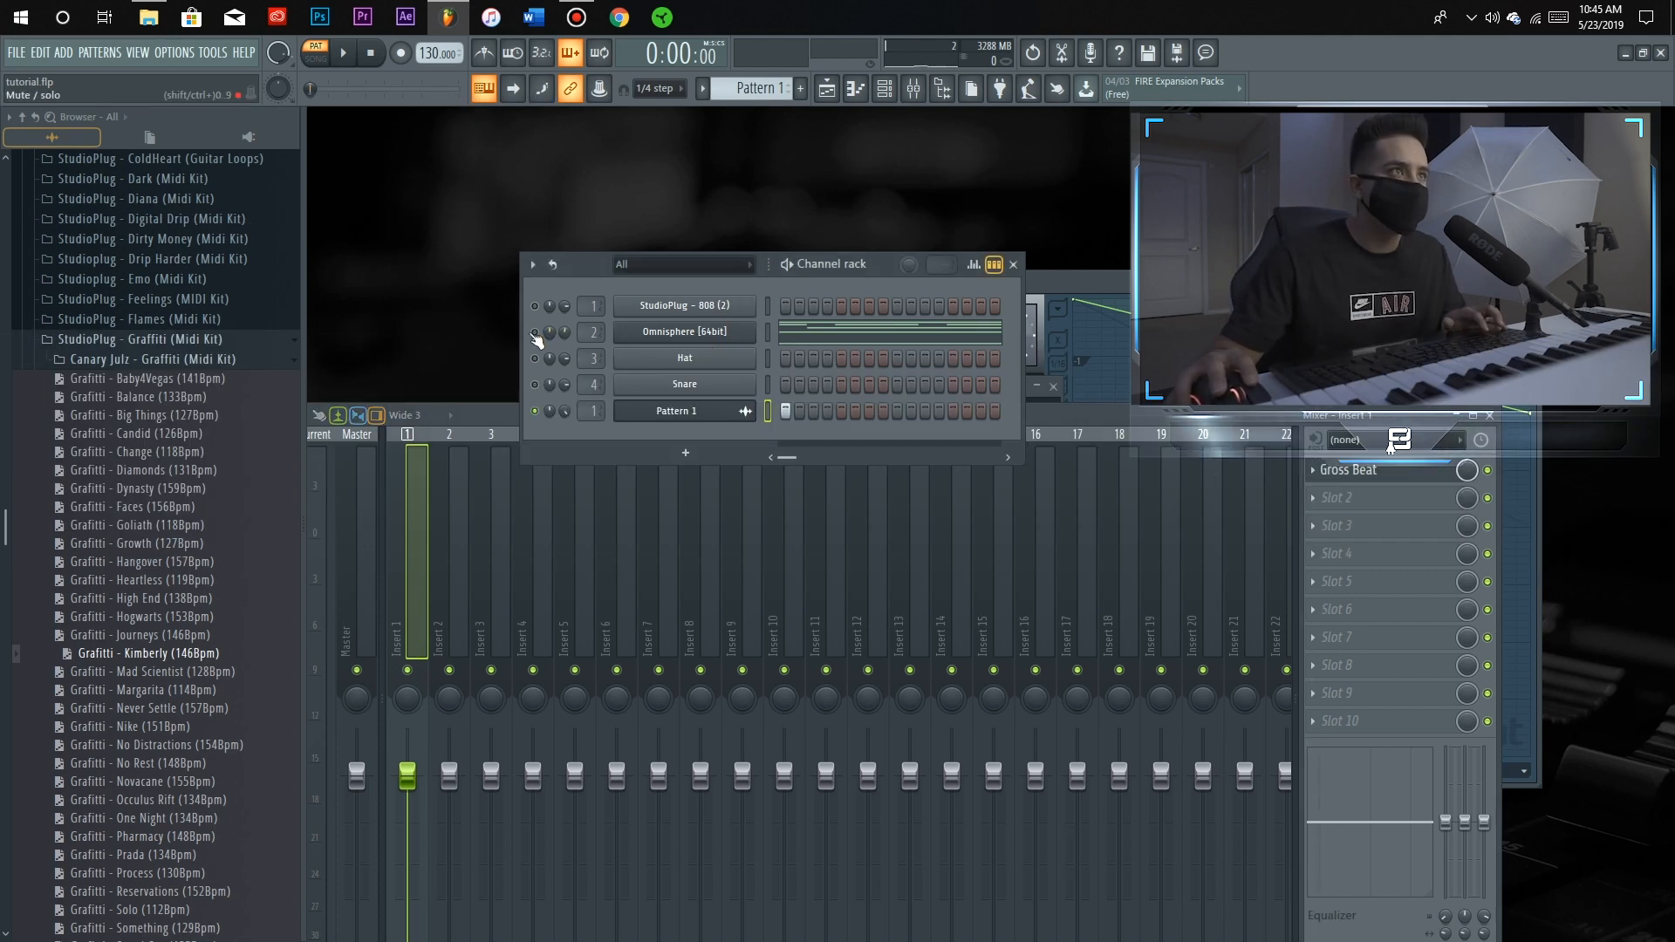
pyautogui.click(765, 338)
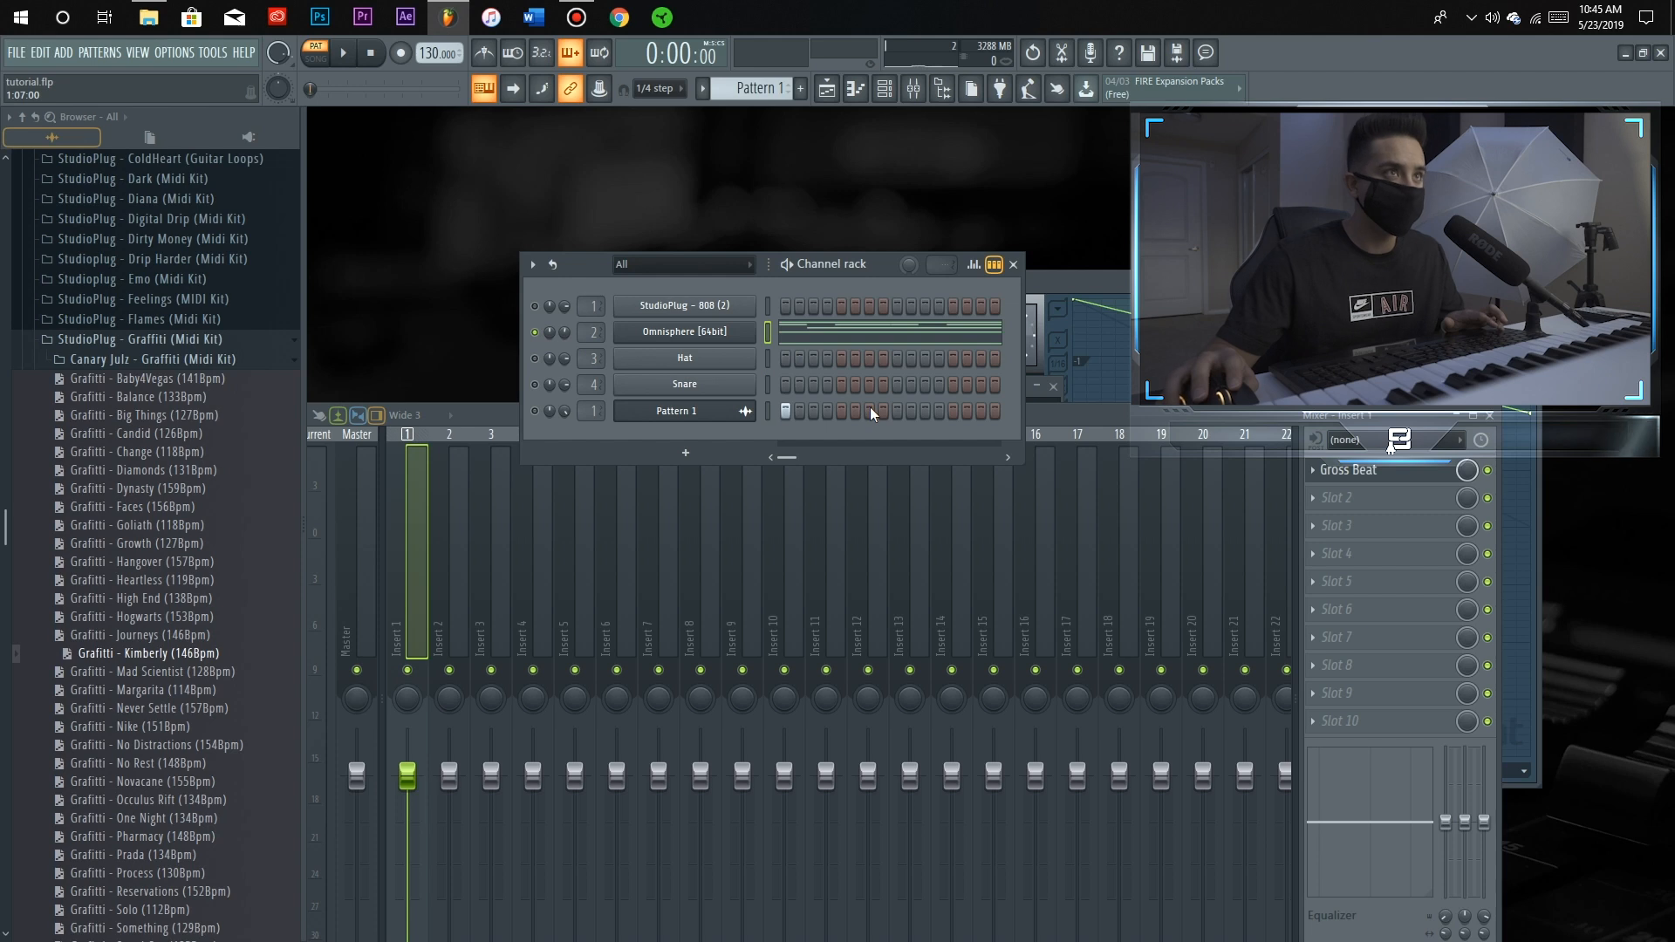
pyautogui.rightClick(783, 331)
pyautogui.click(782, 335)
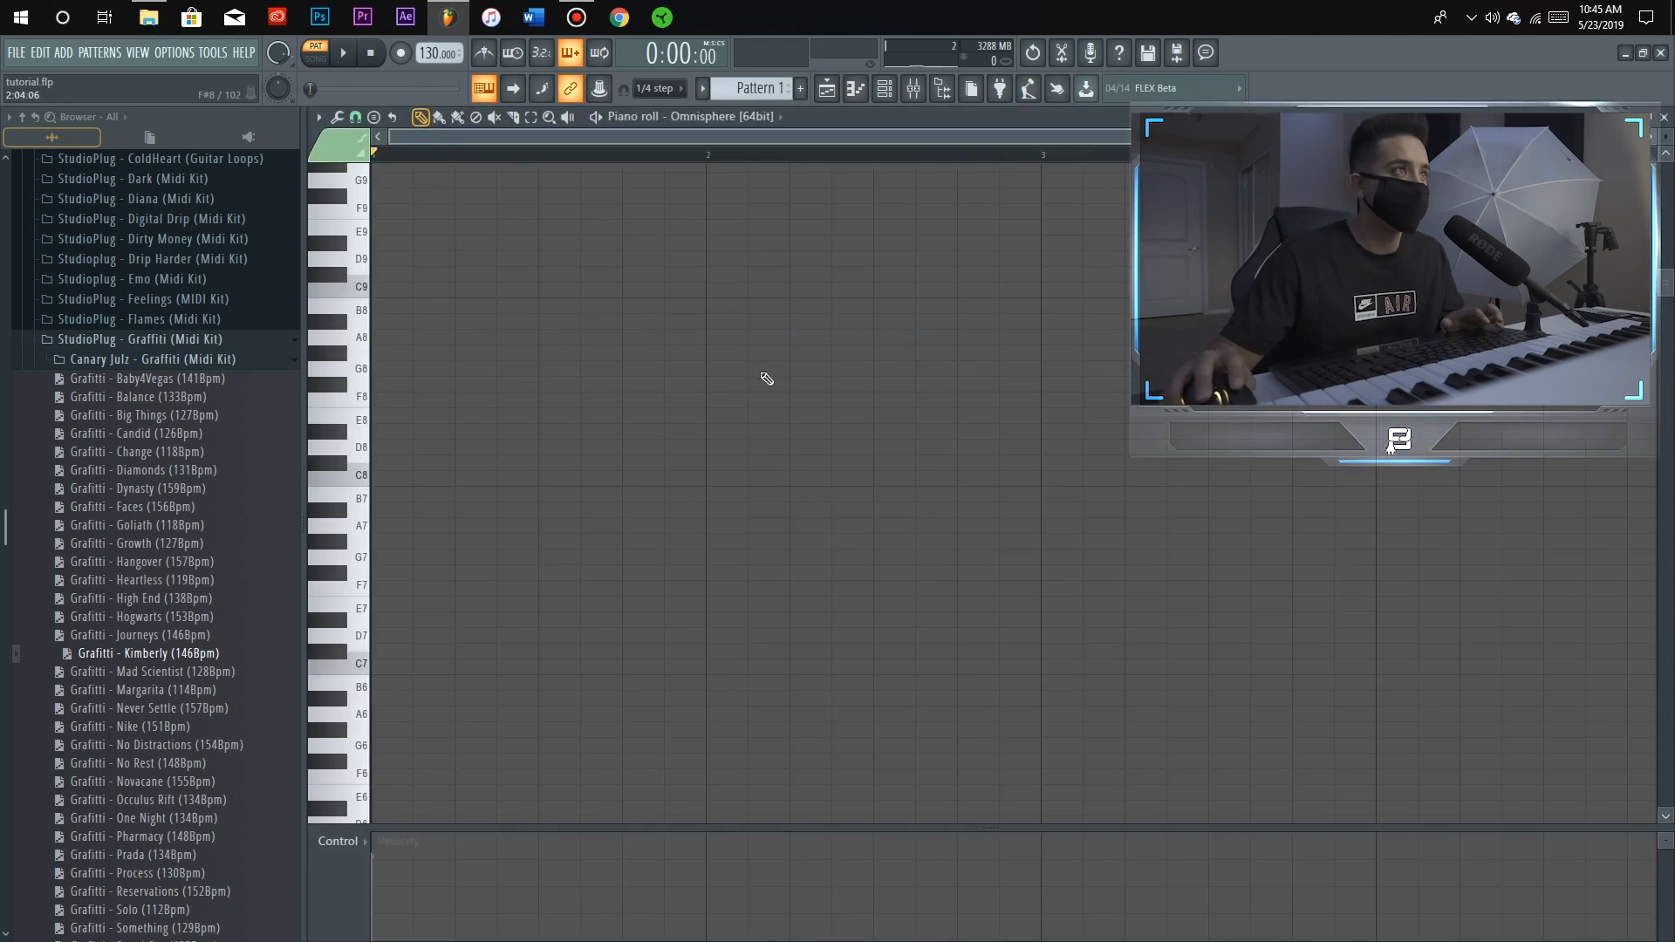
# Shrink the control lane of the Omnisphere piano roll to enlarge the note grid
pyautogui.keyDown('ctrl'); pyautogui.rightClick(590, 312); pyautogui.keyUp('ctrl')
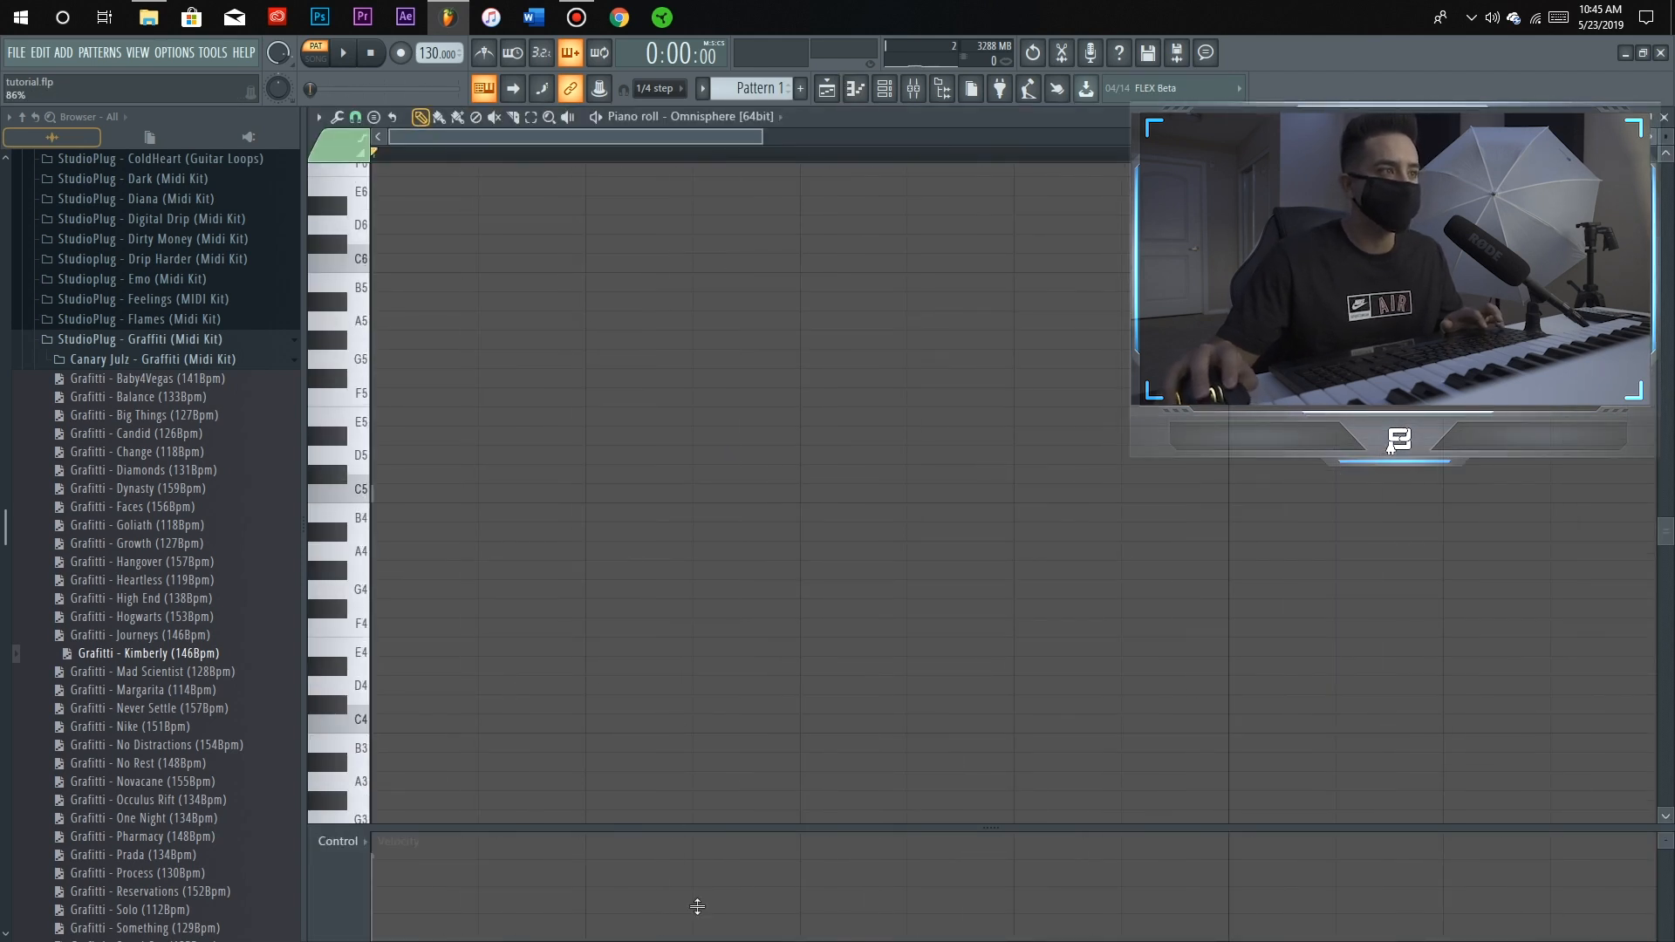
pyautogui.moveTo(697, 906); pyautogui.dragTo(705, 935)
pyautogui.moveTo(764, 141); pyautogui.dragTo(1134, 141)
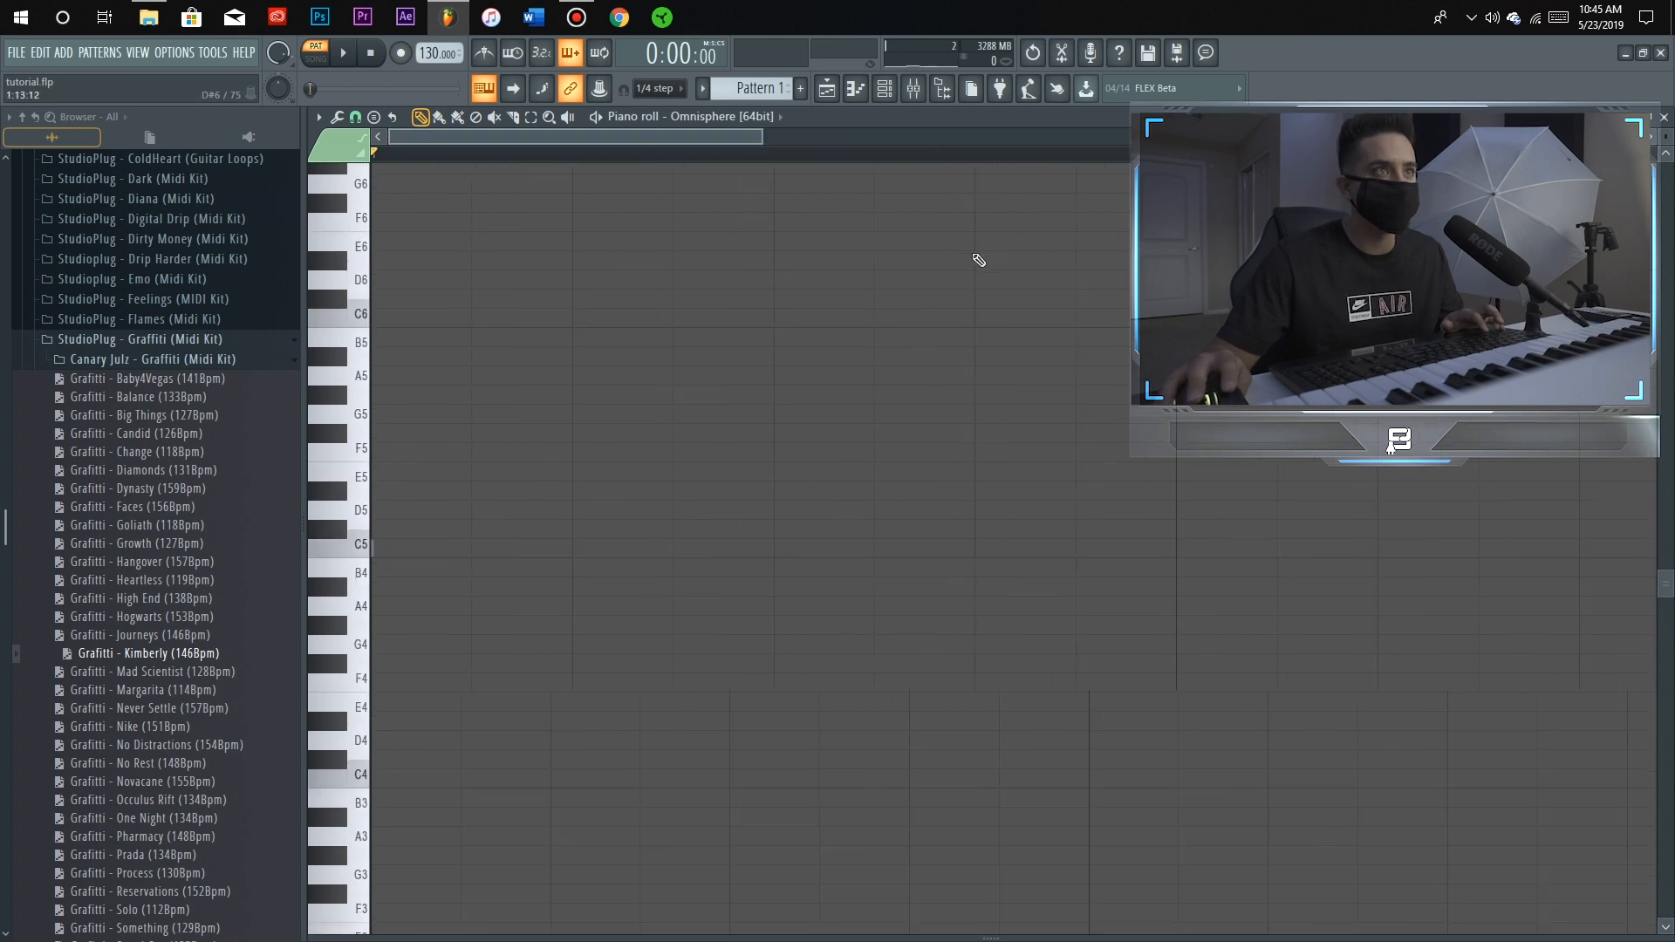
# Collapse the StudioPlug - Graffiti, Midi Kit and StudioPlug folders in the browser
pyautogui.click(114, 339)
pyautogui.scroll(7, 117, 384)
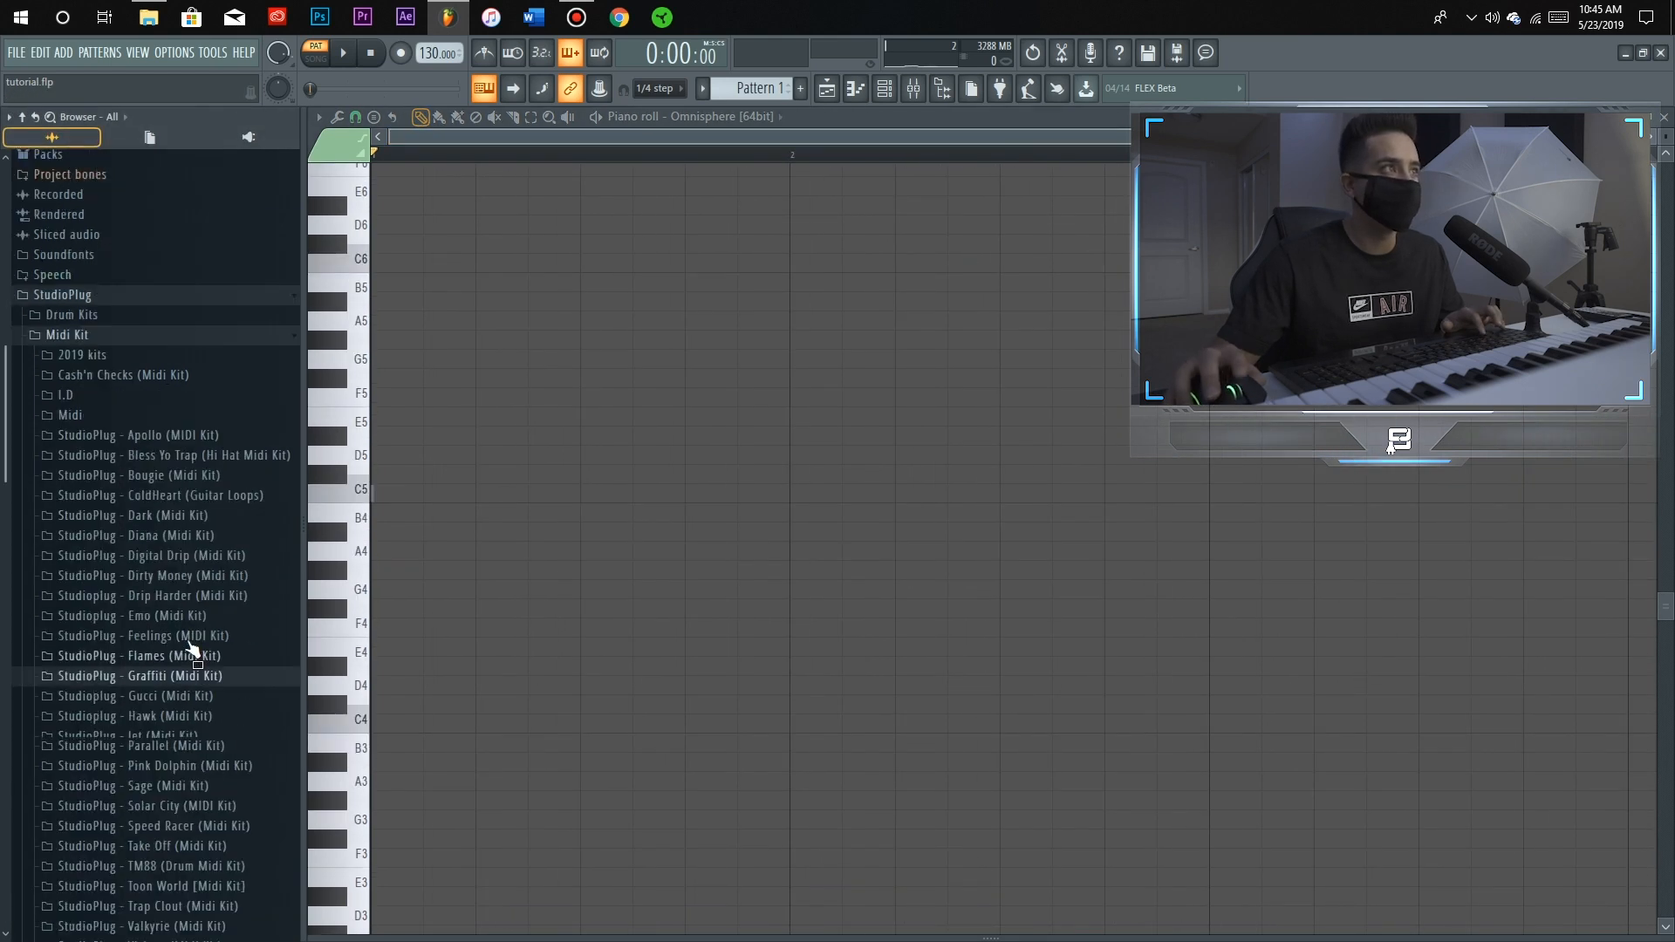
pyautogui.click(119, 491)
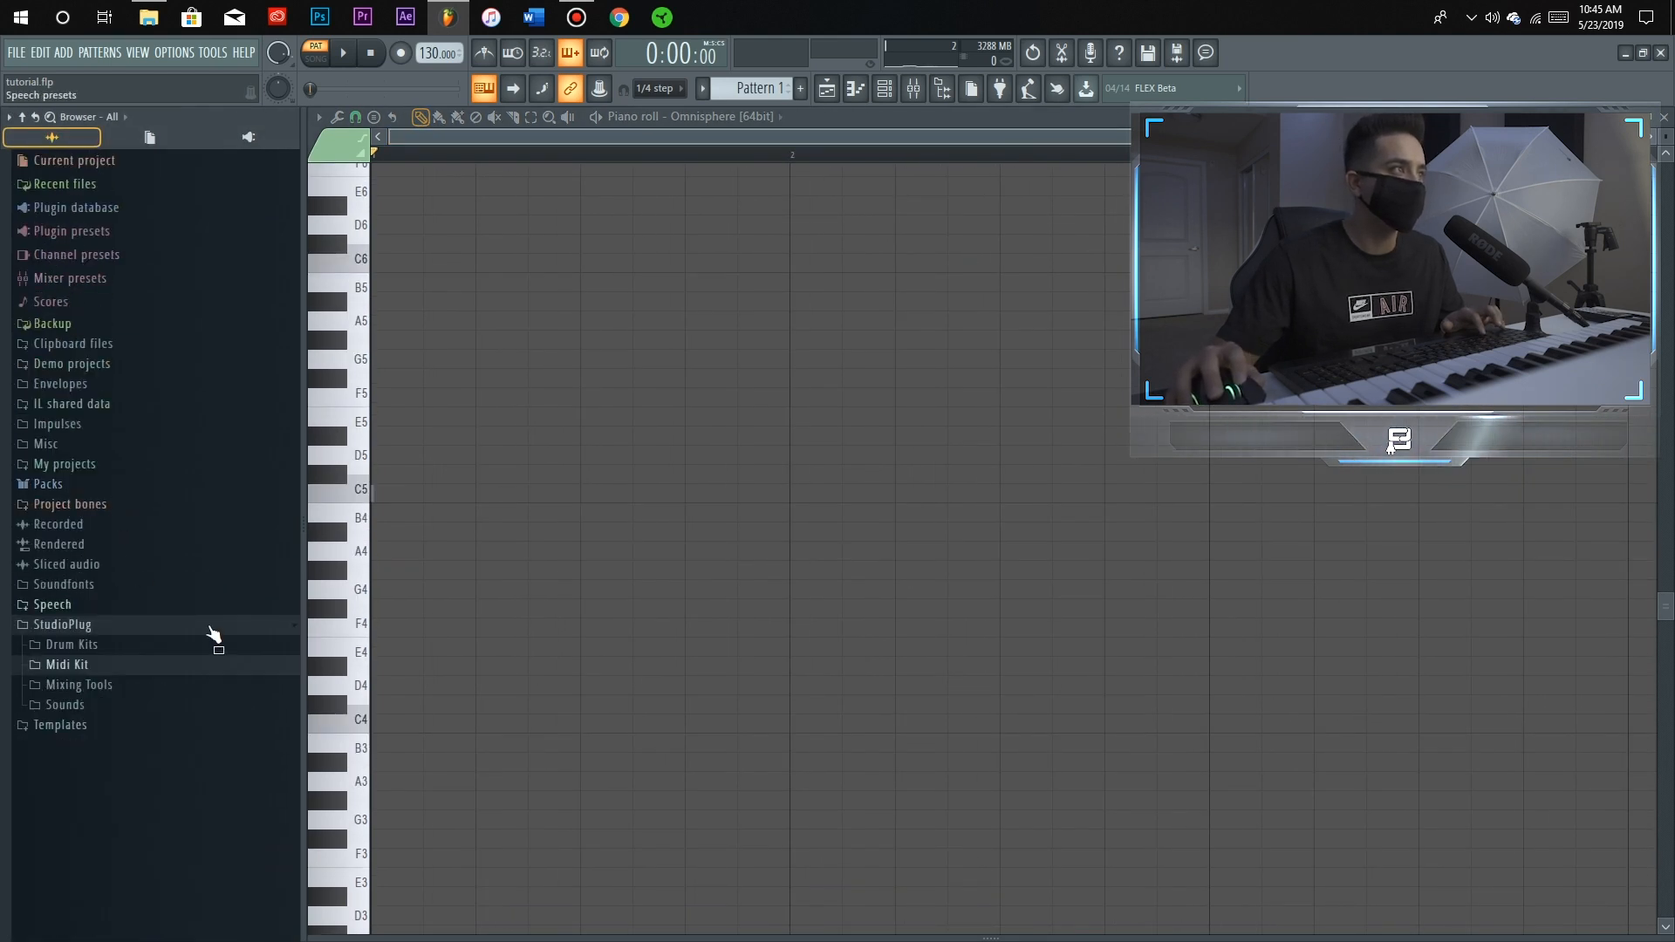
pyautogui.click(131, 625)
pyautogui.click(80, 629)
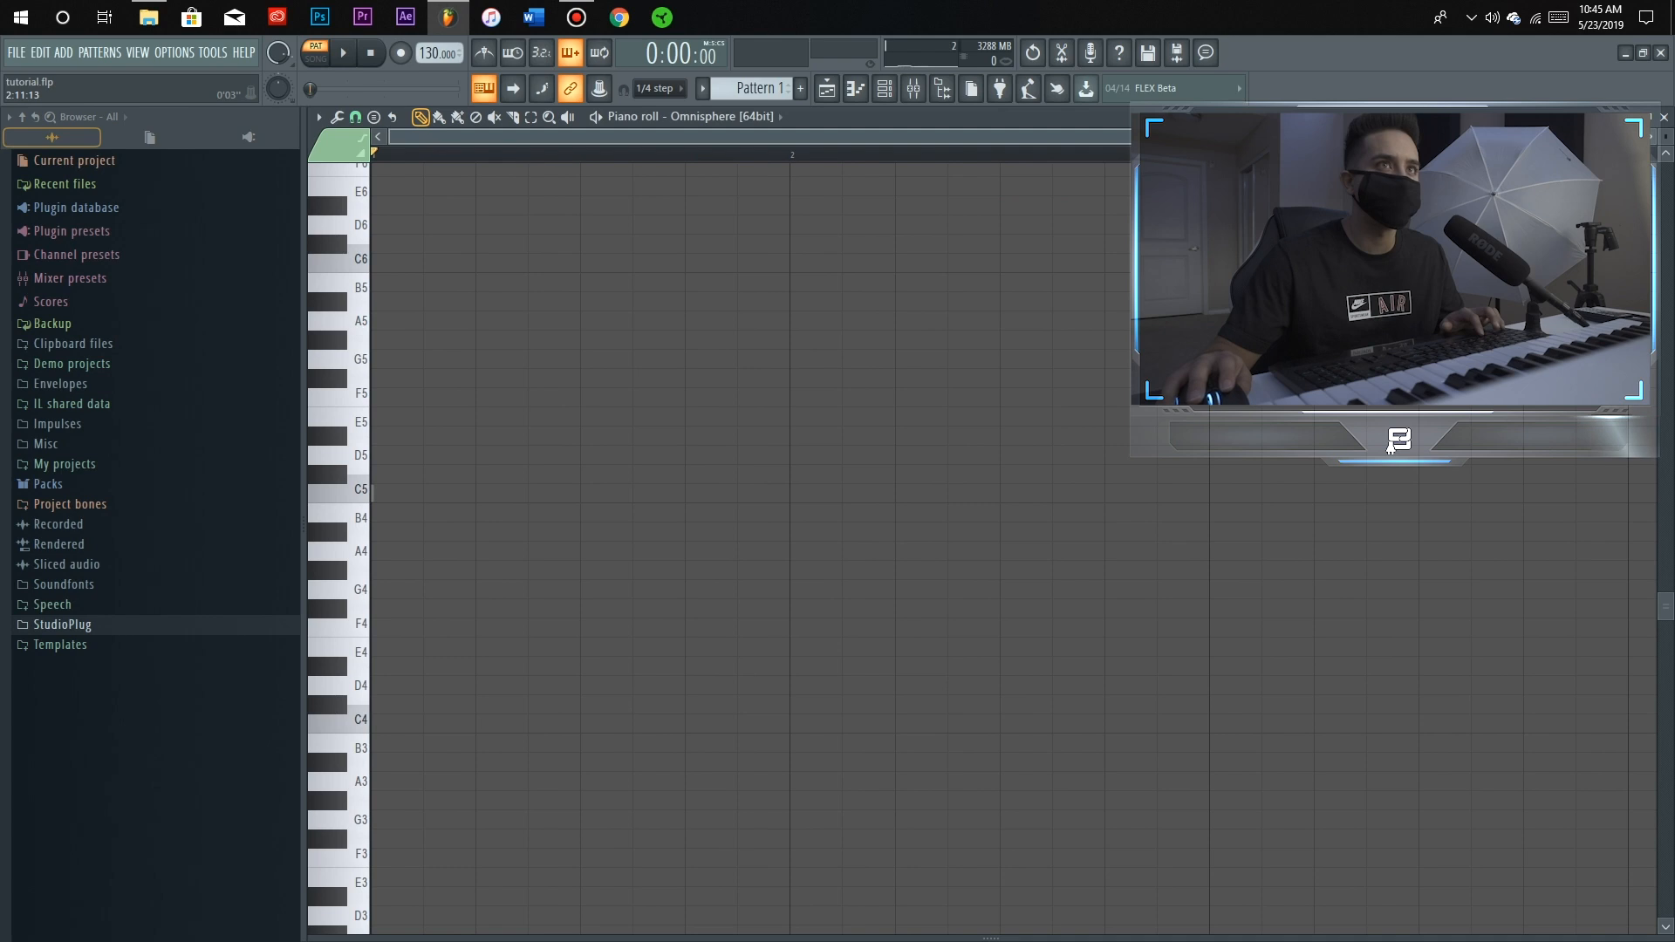
# View the emptied Omnisphere channel in the channel rack and return to its piano roll
pyautogui.scroll(-3, 1313, 378)
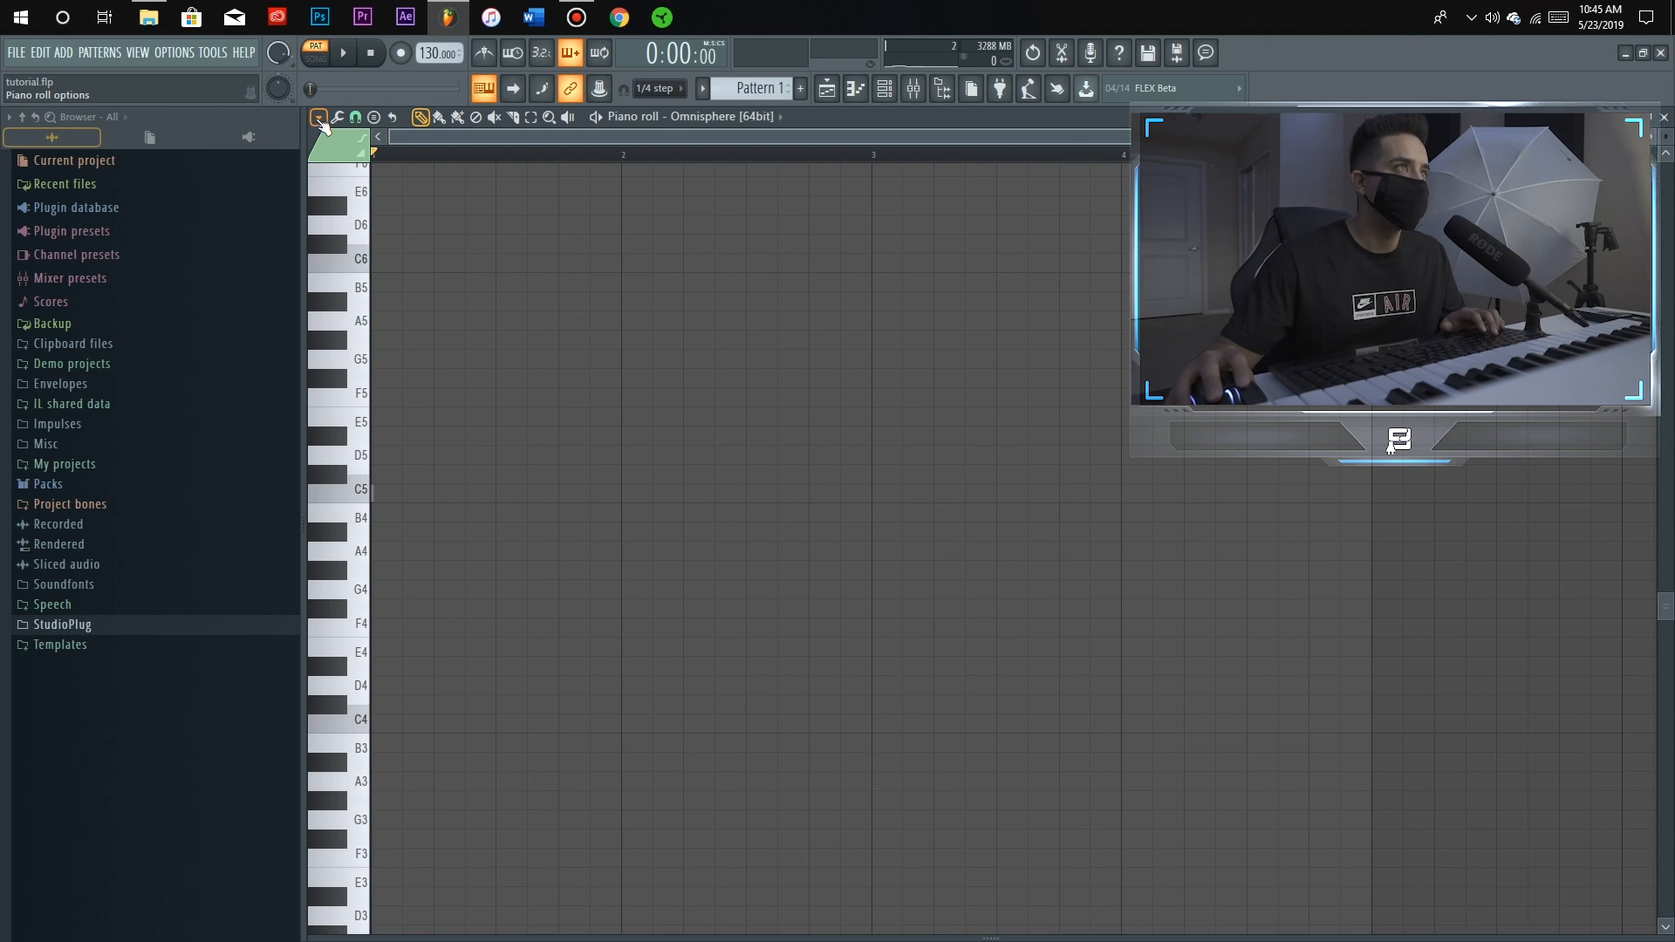
pyautogui.click(883, 92)
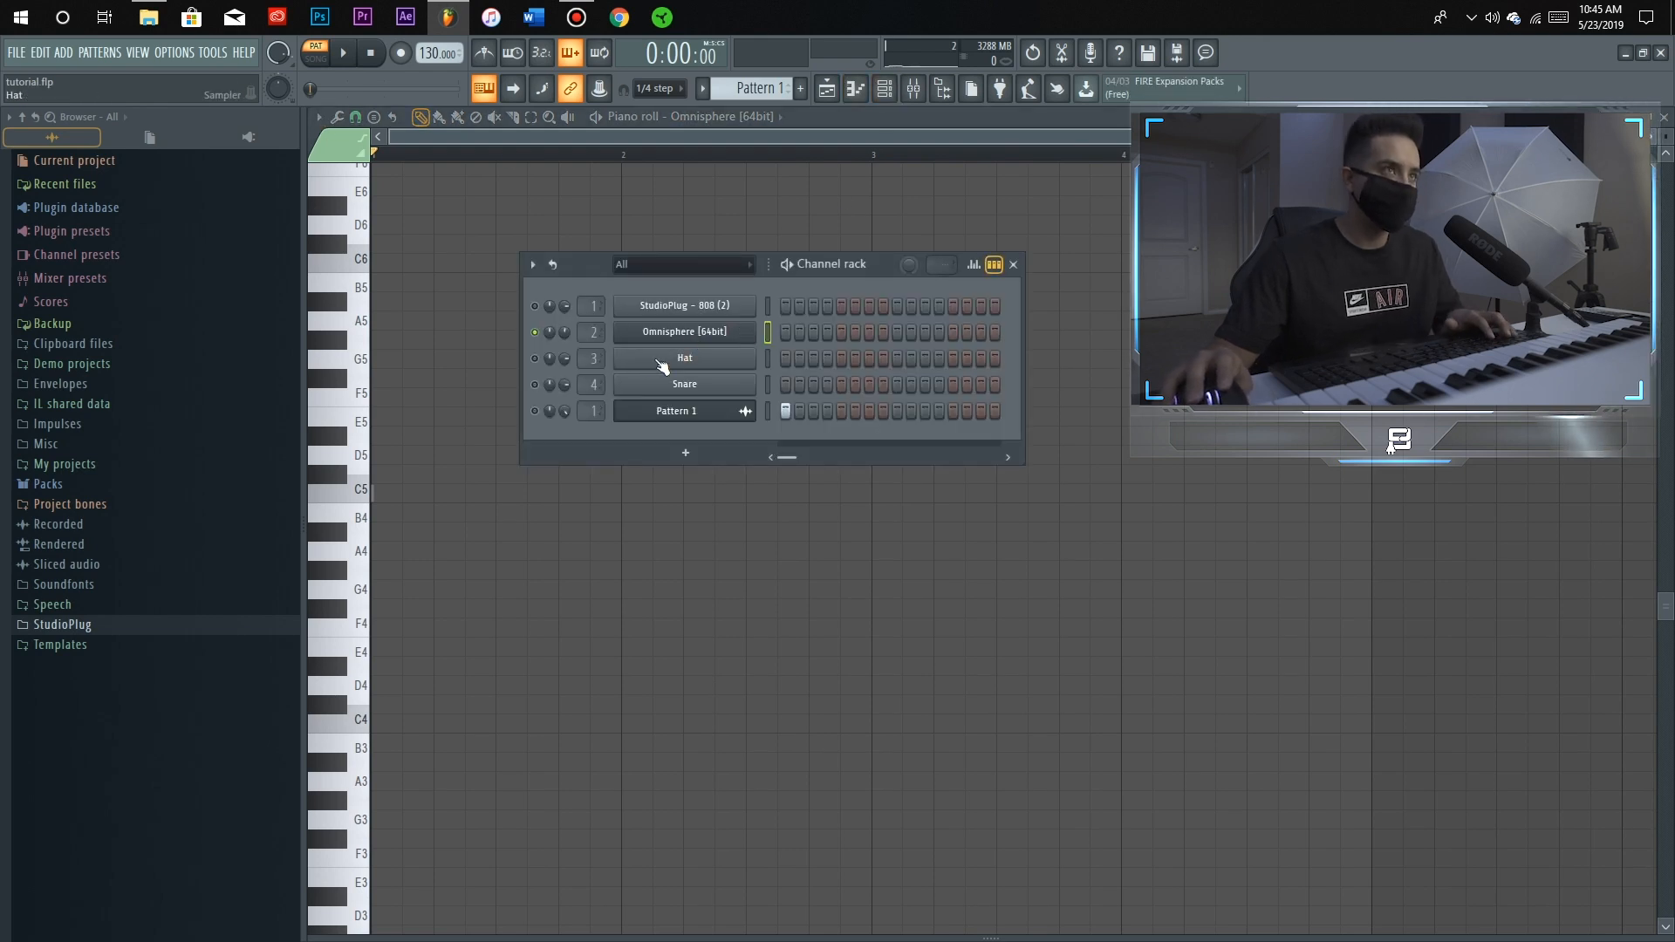
pyautogui.press('F6')
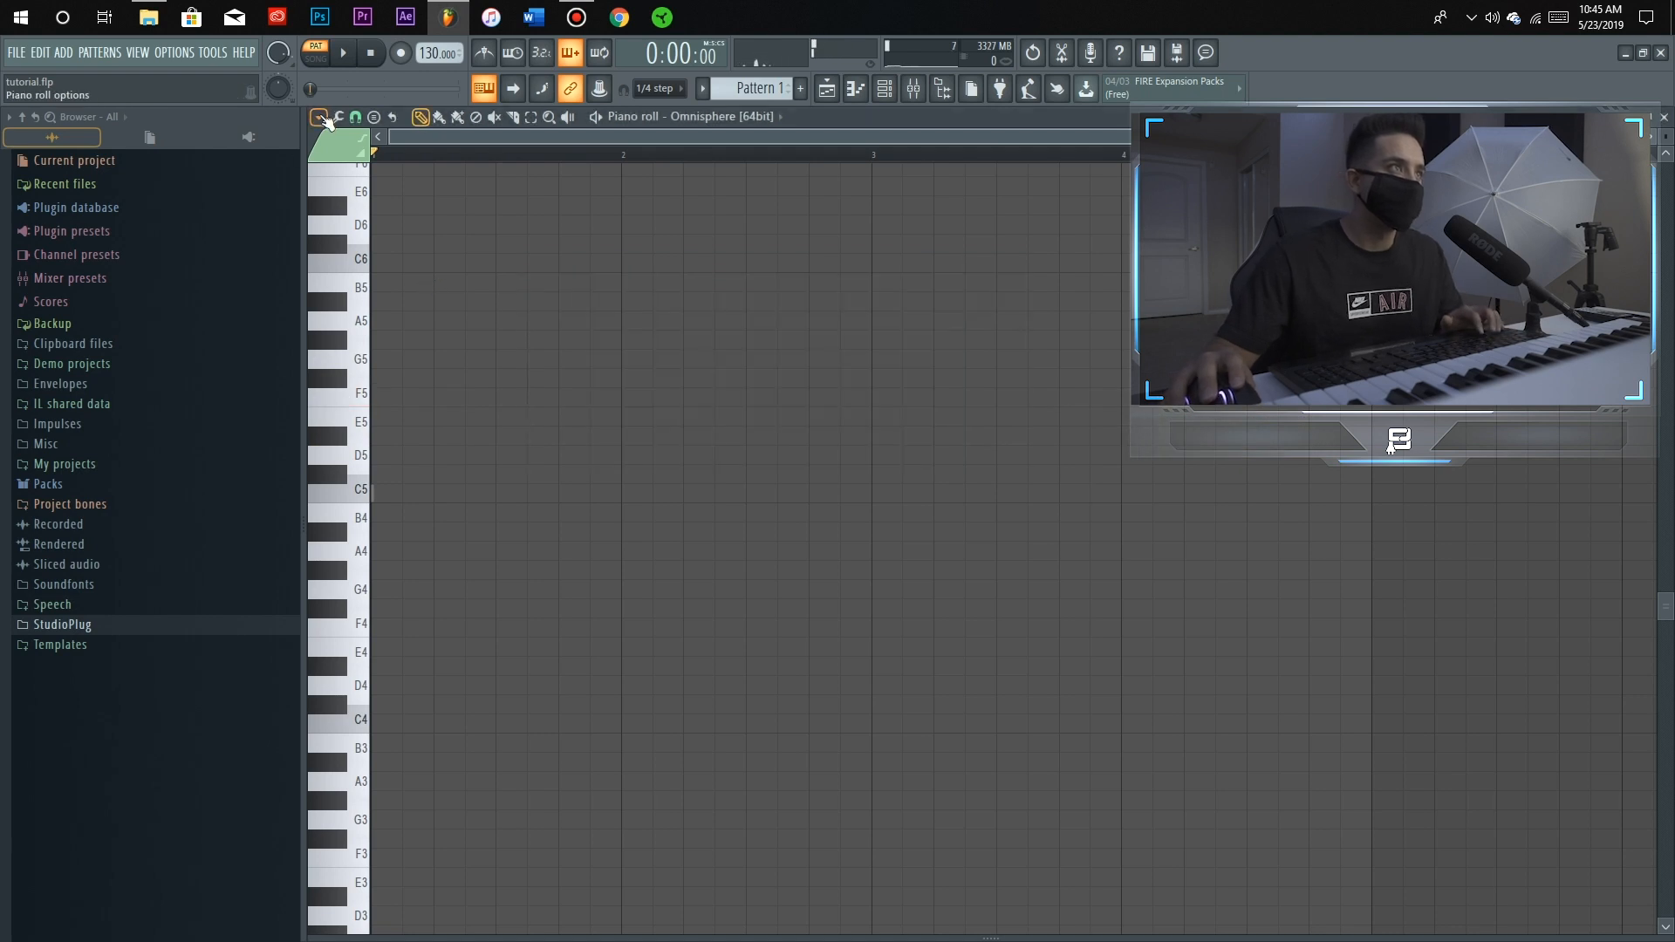
# Set the piano roll's scale highlighting to Minor Natural (Aeolian) with root note C
pyautogui.click(319, 116)
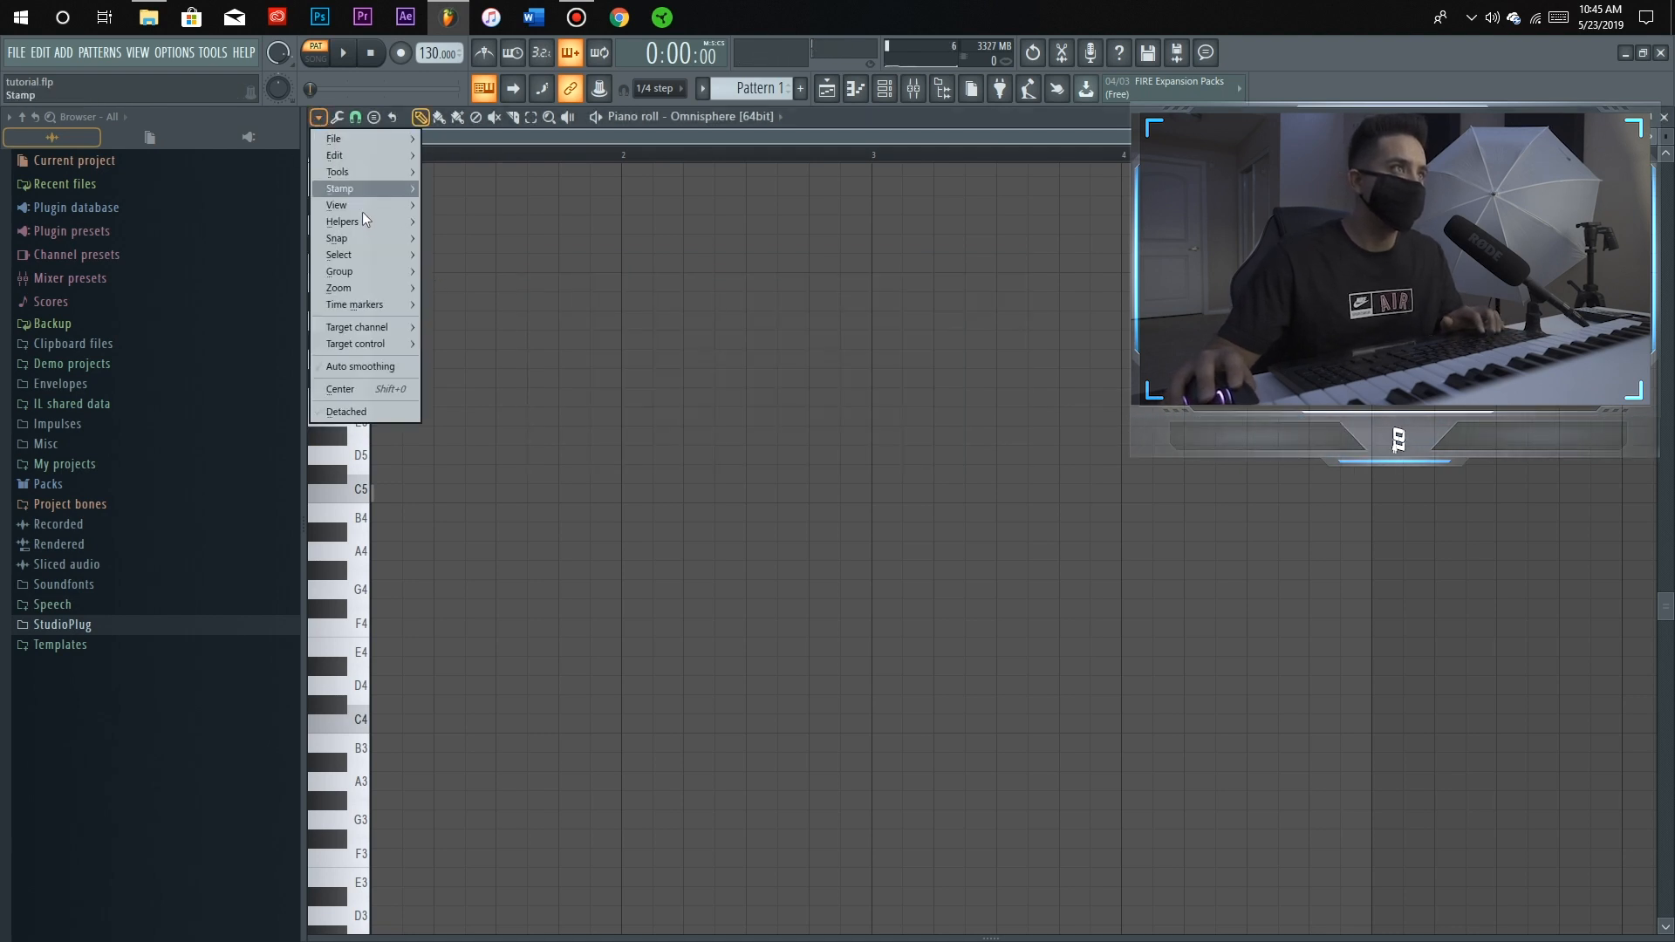
pyautogui.moveTo(369, 230)
pyautogui.moveTo(473, 236)
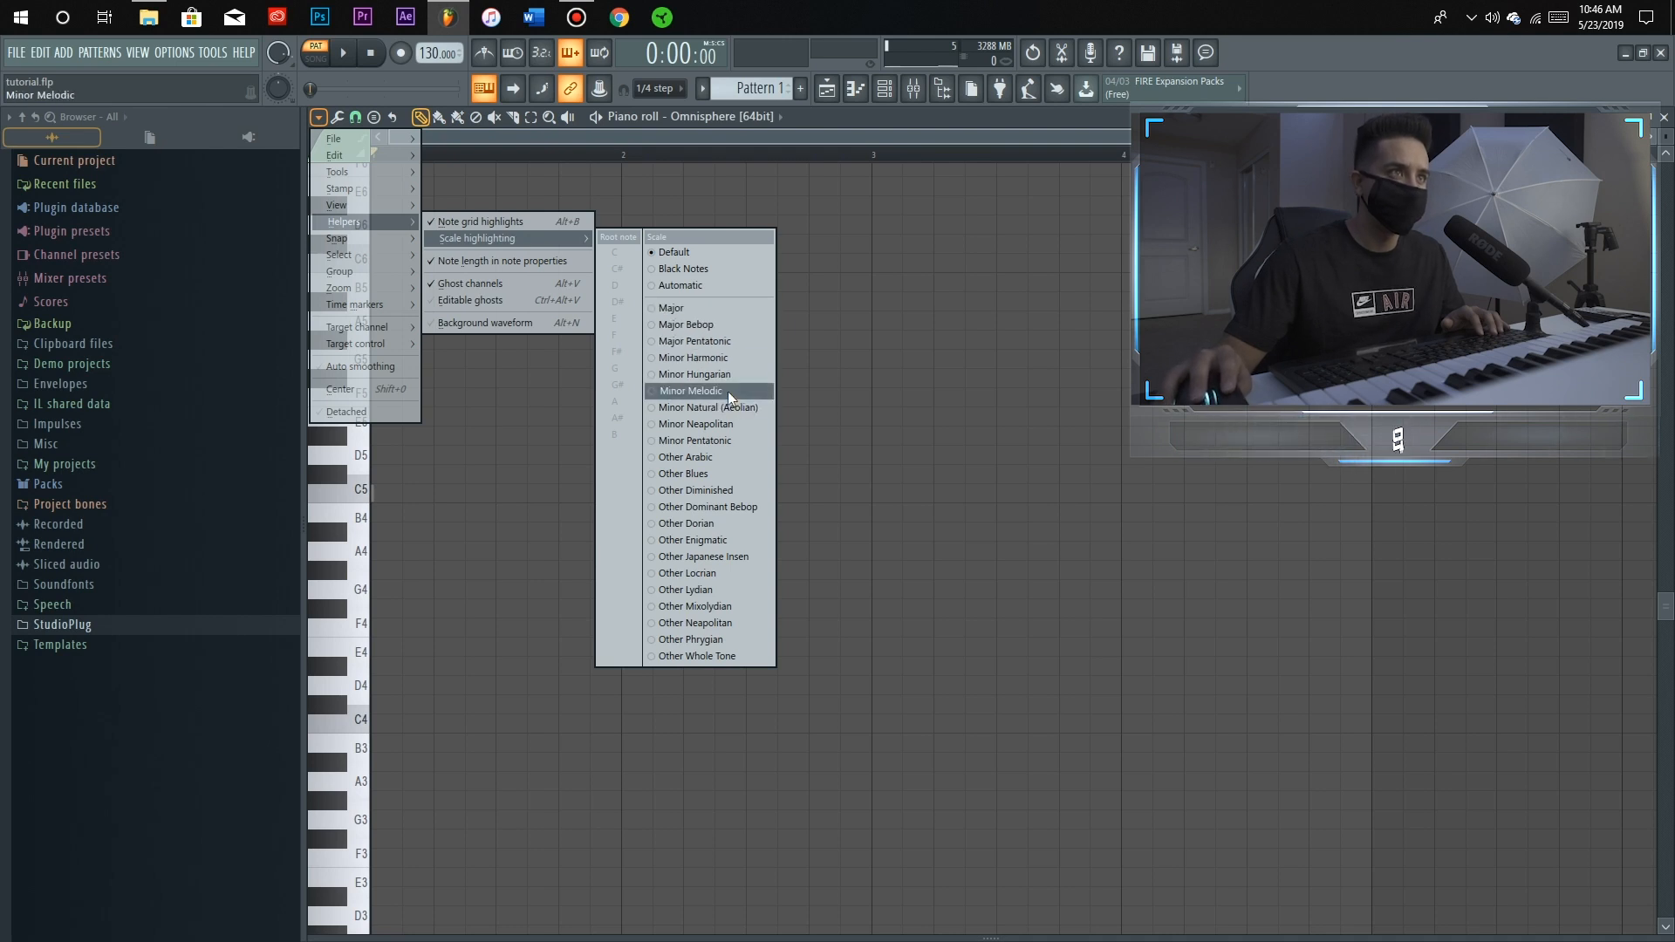
pyautogui.click(684, 309)
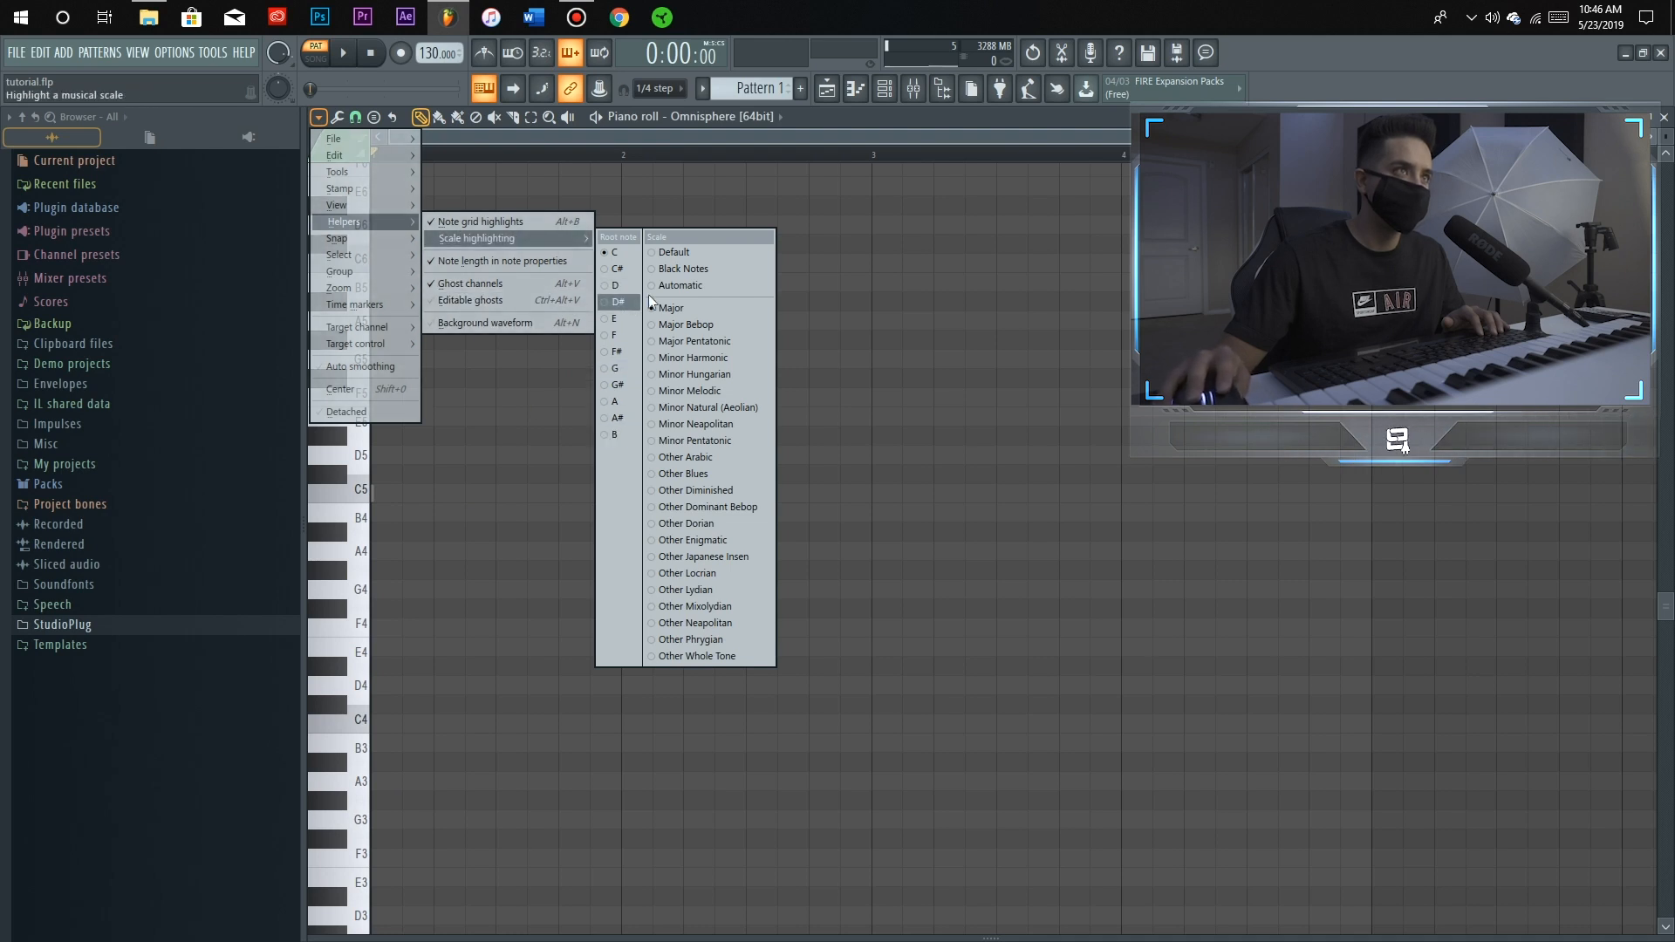
pyautogui.click(680, 358)
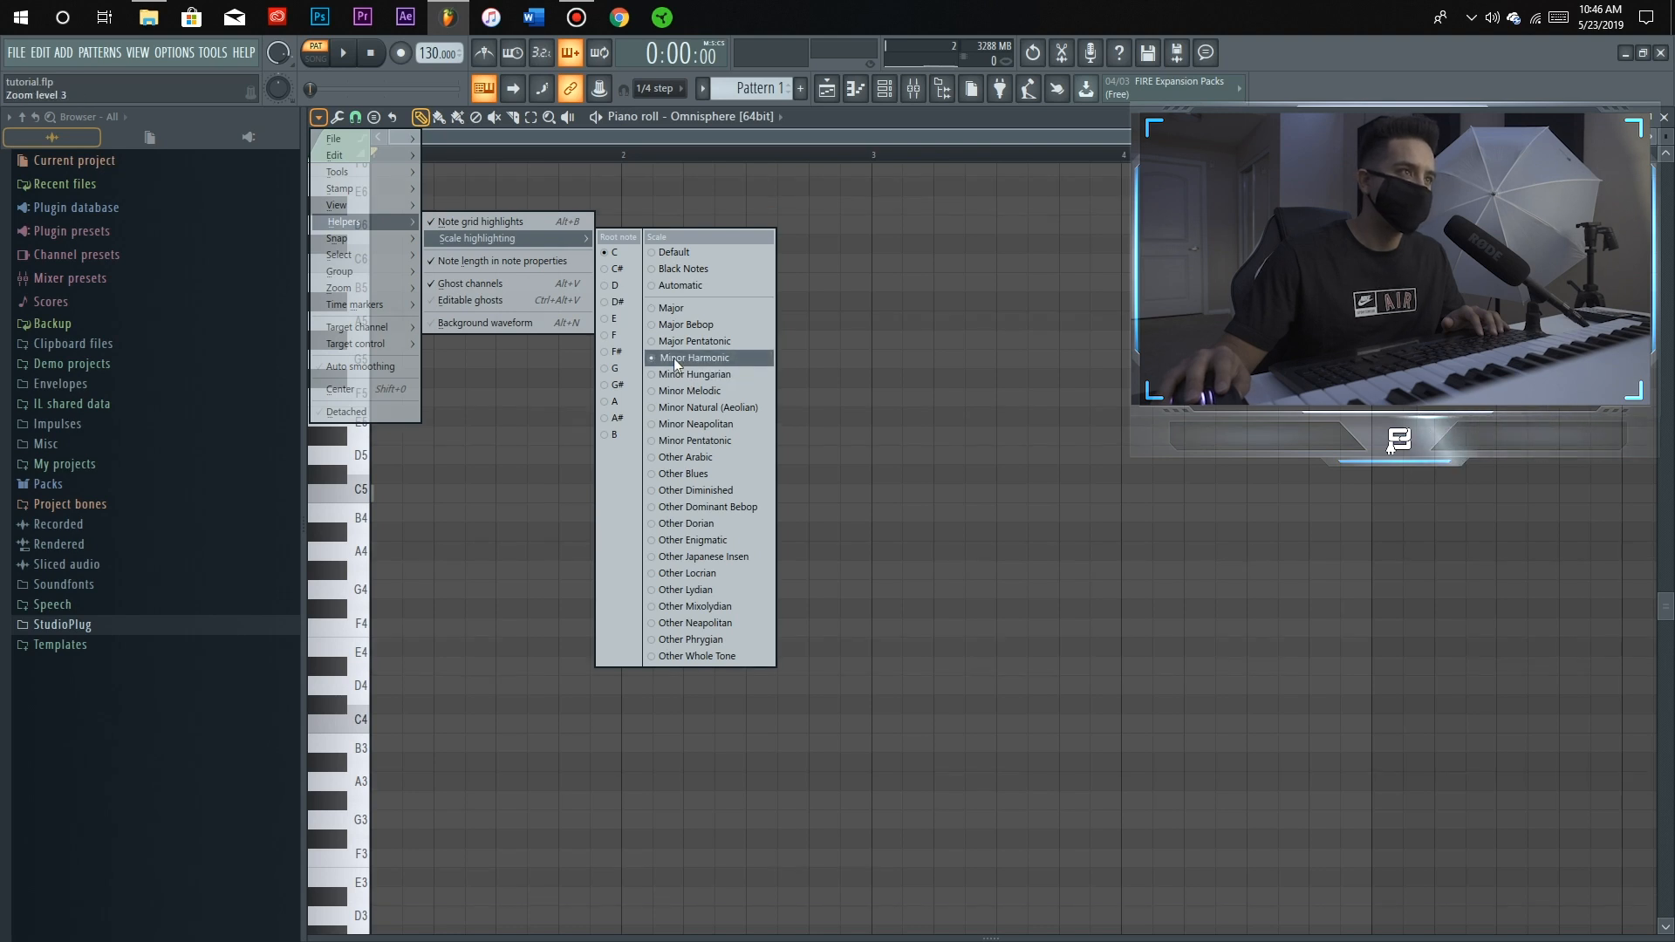
pyautogui.click(686, 411)
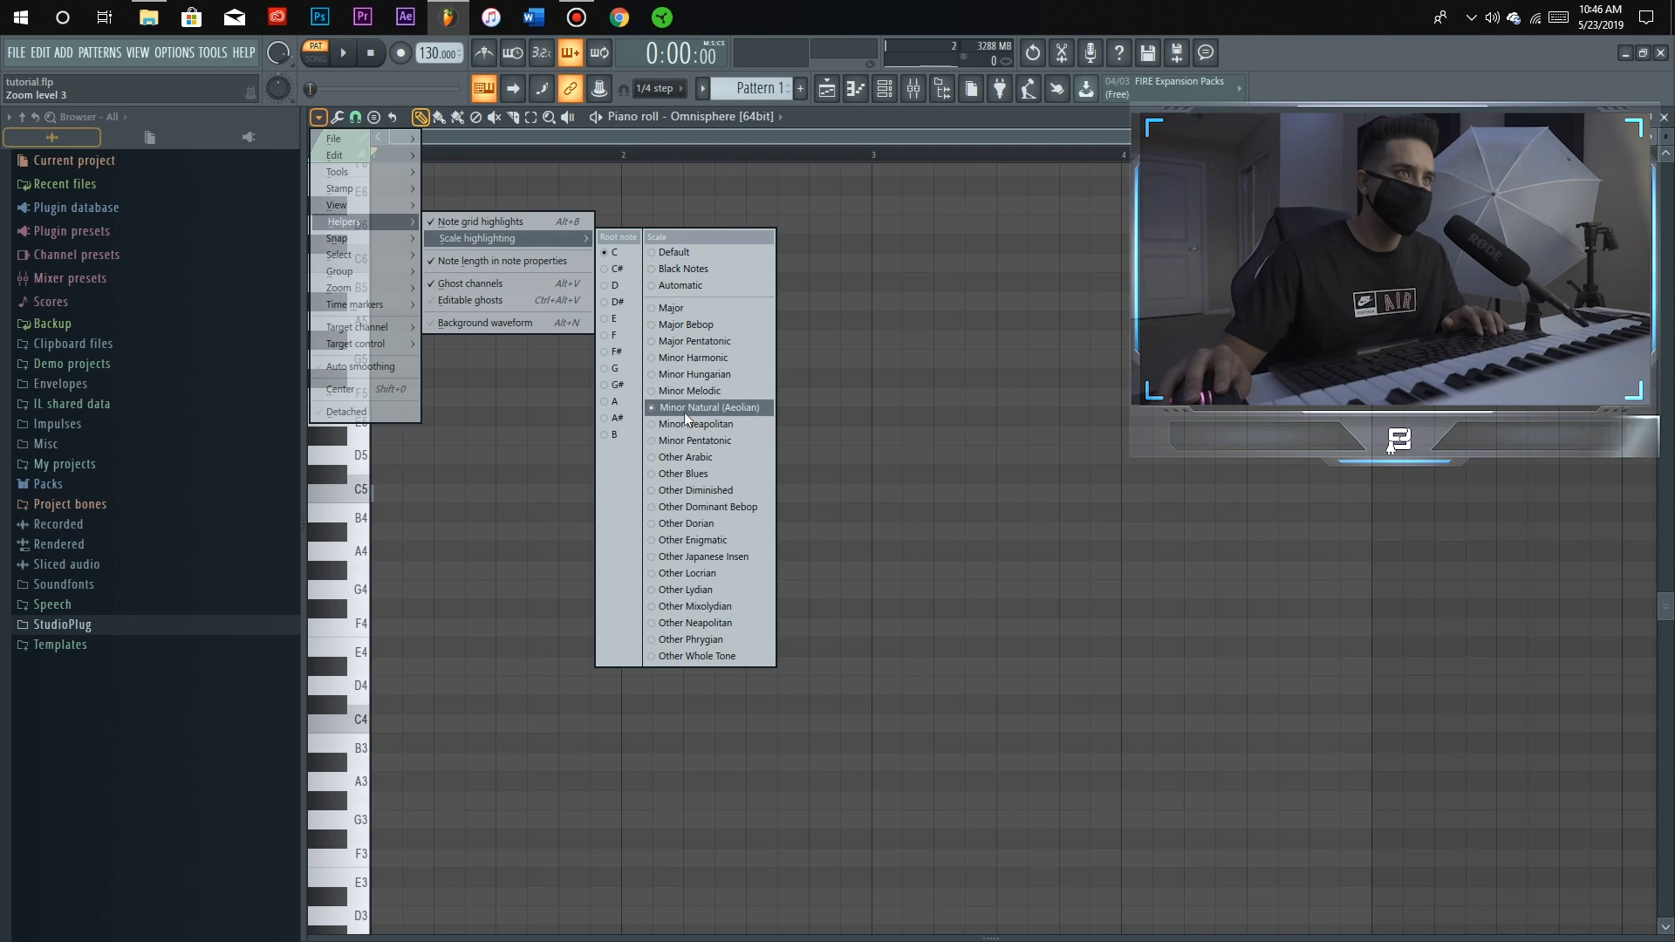
pyautogui.click(526, 444)
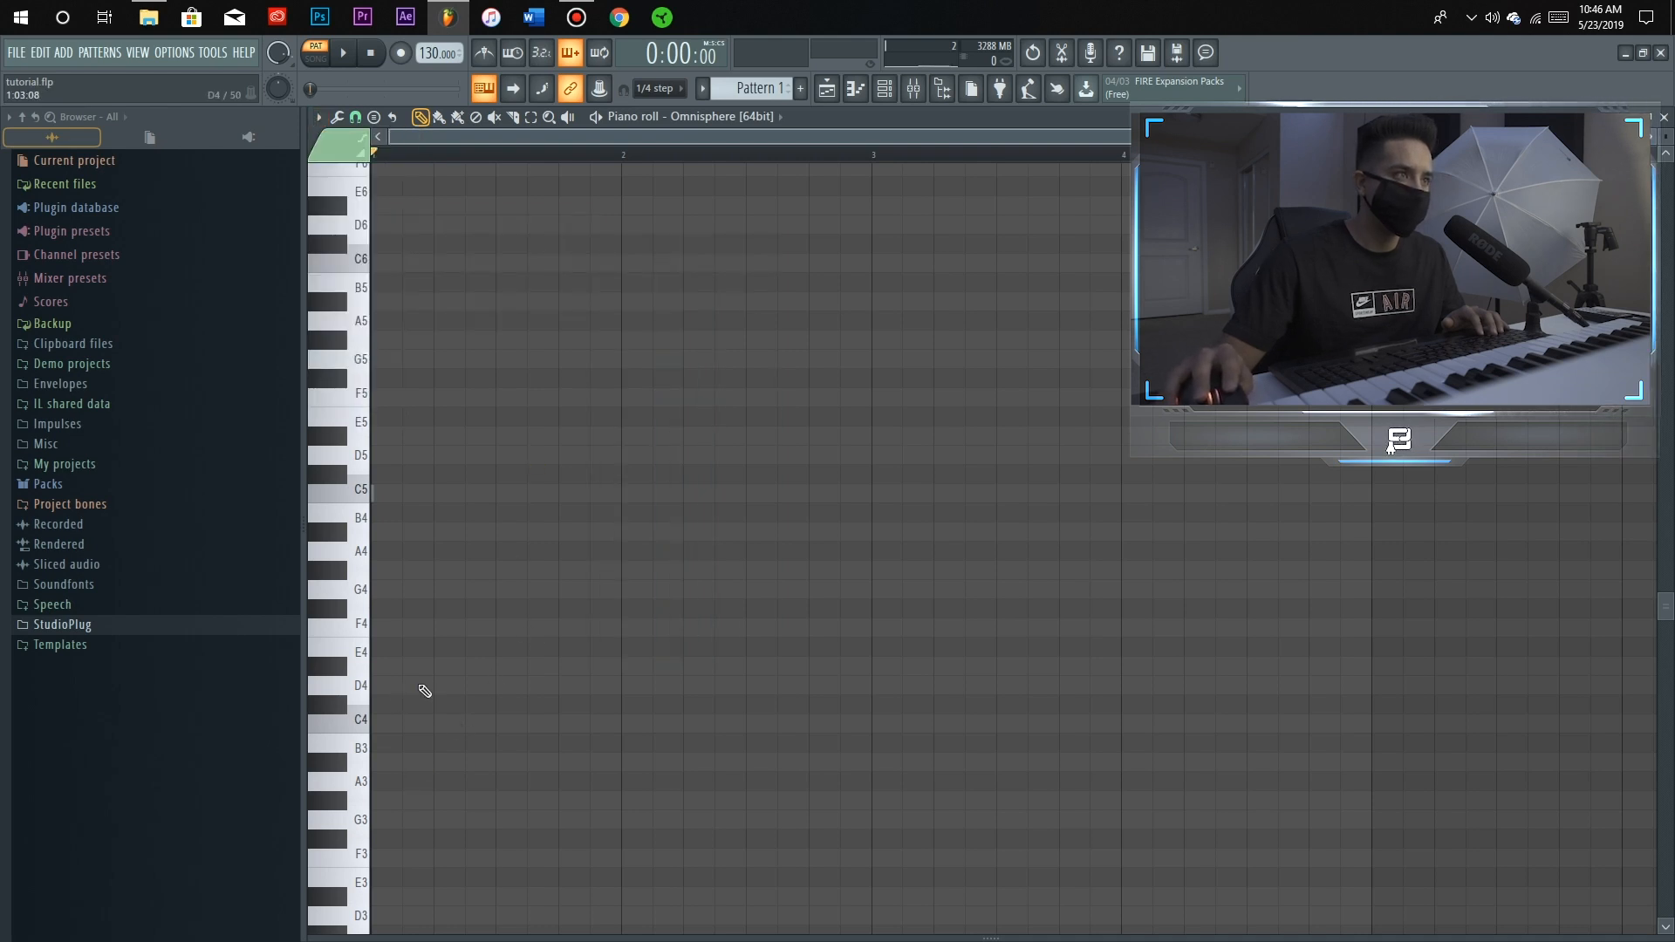
# Try a short chord of D4, F4 and A#4 at the start of the pattern and erase it
pyautogui.click(355, 678)
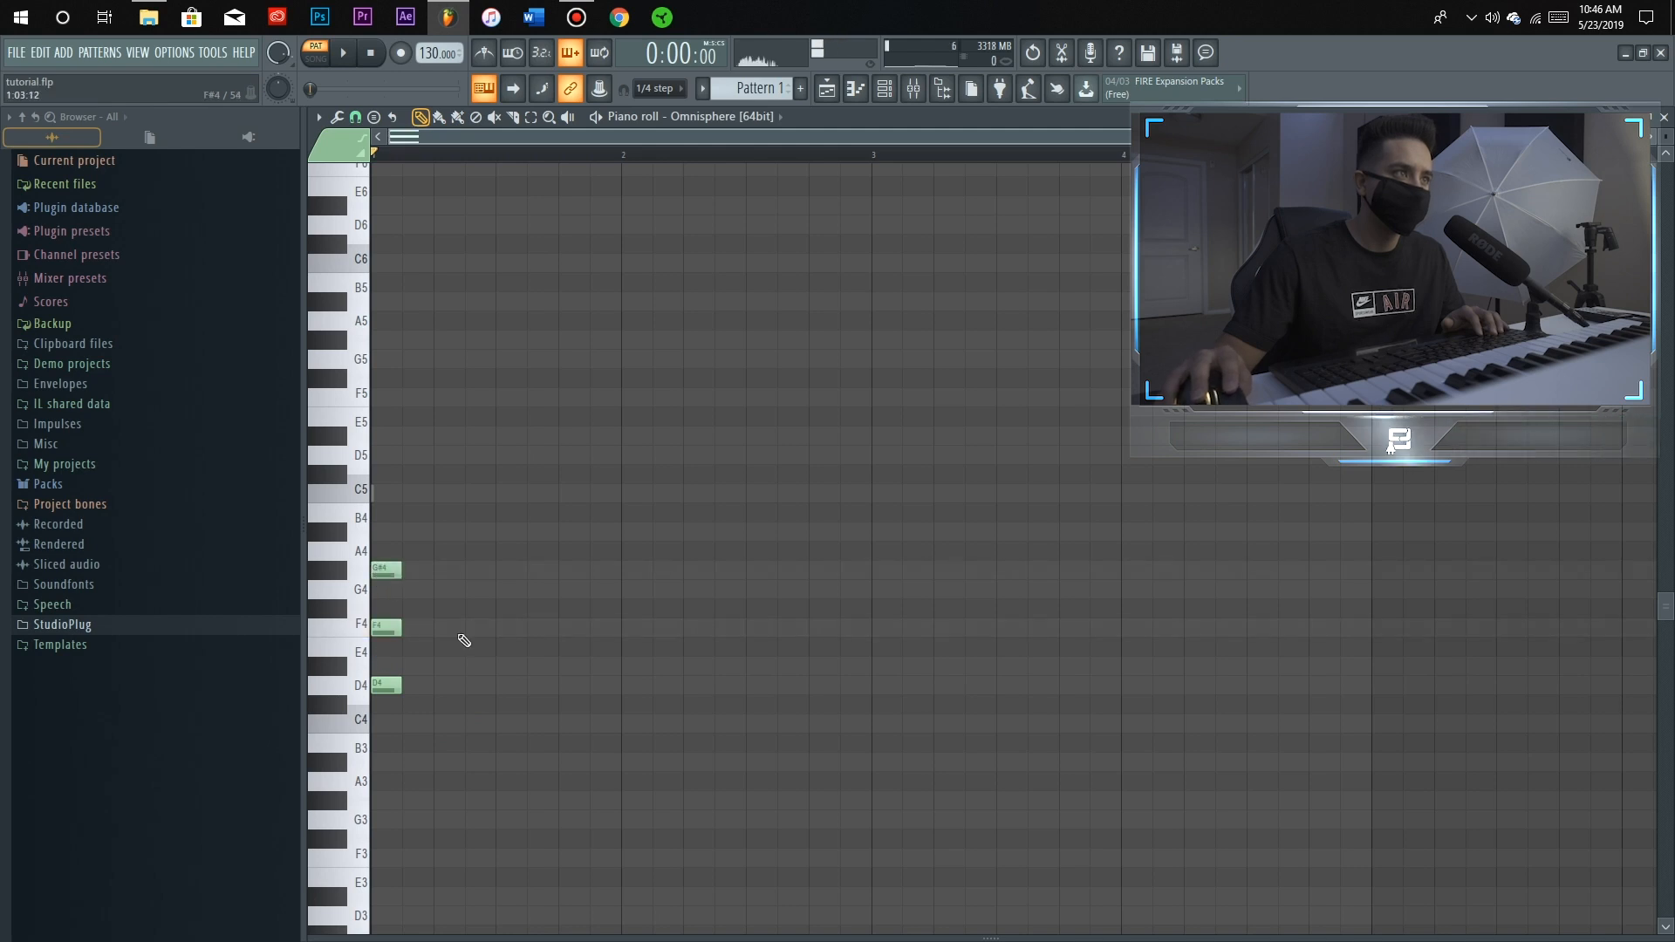
pyautogui.click(376, 532)
pyautogui.press('space')
pyautogui.press('space')
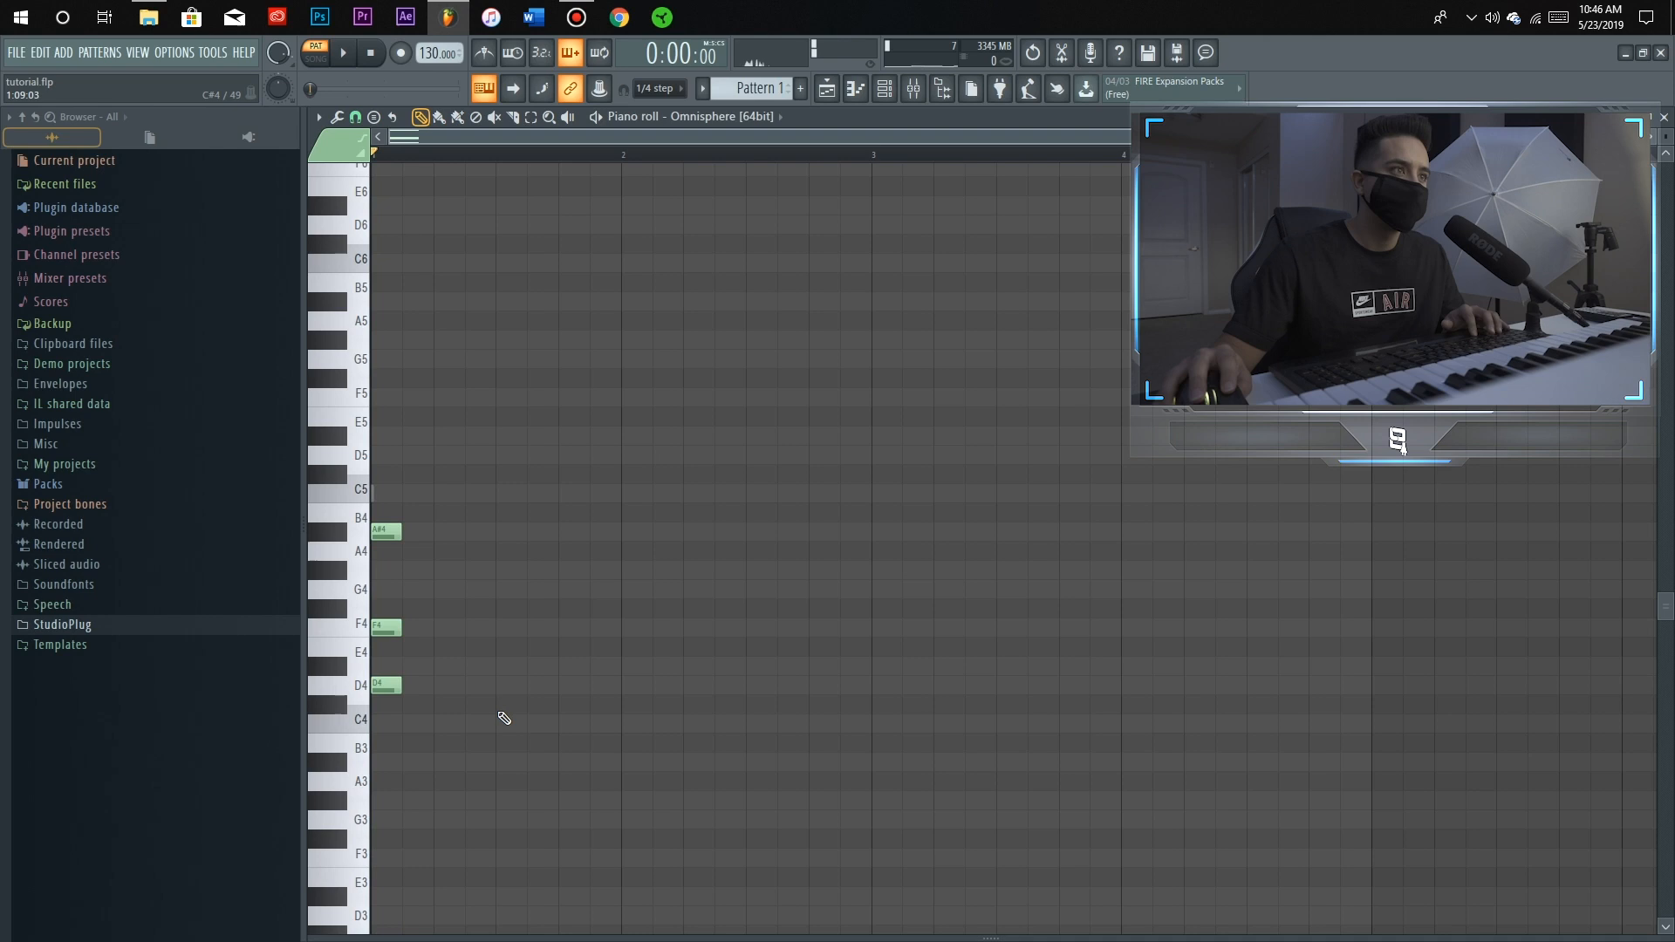
pyautogui.rightClick(388, 686)
pyautogui.rightClick(388, 628)
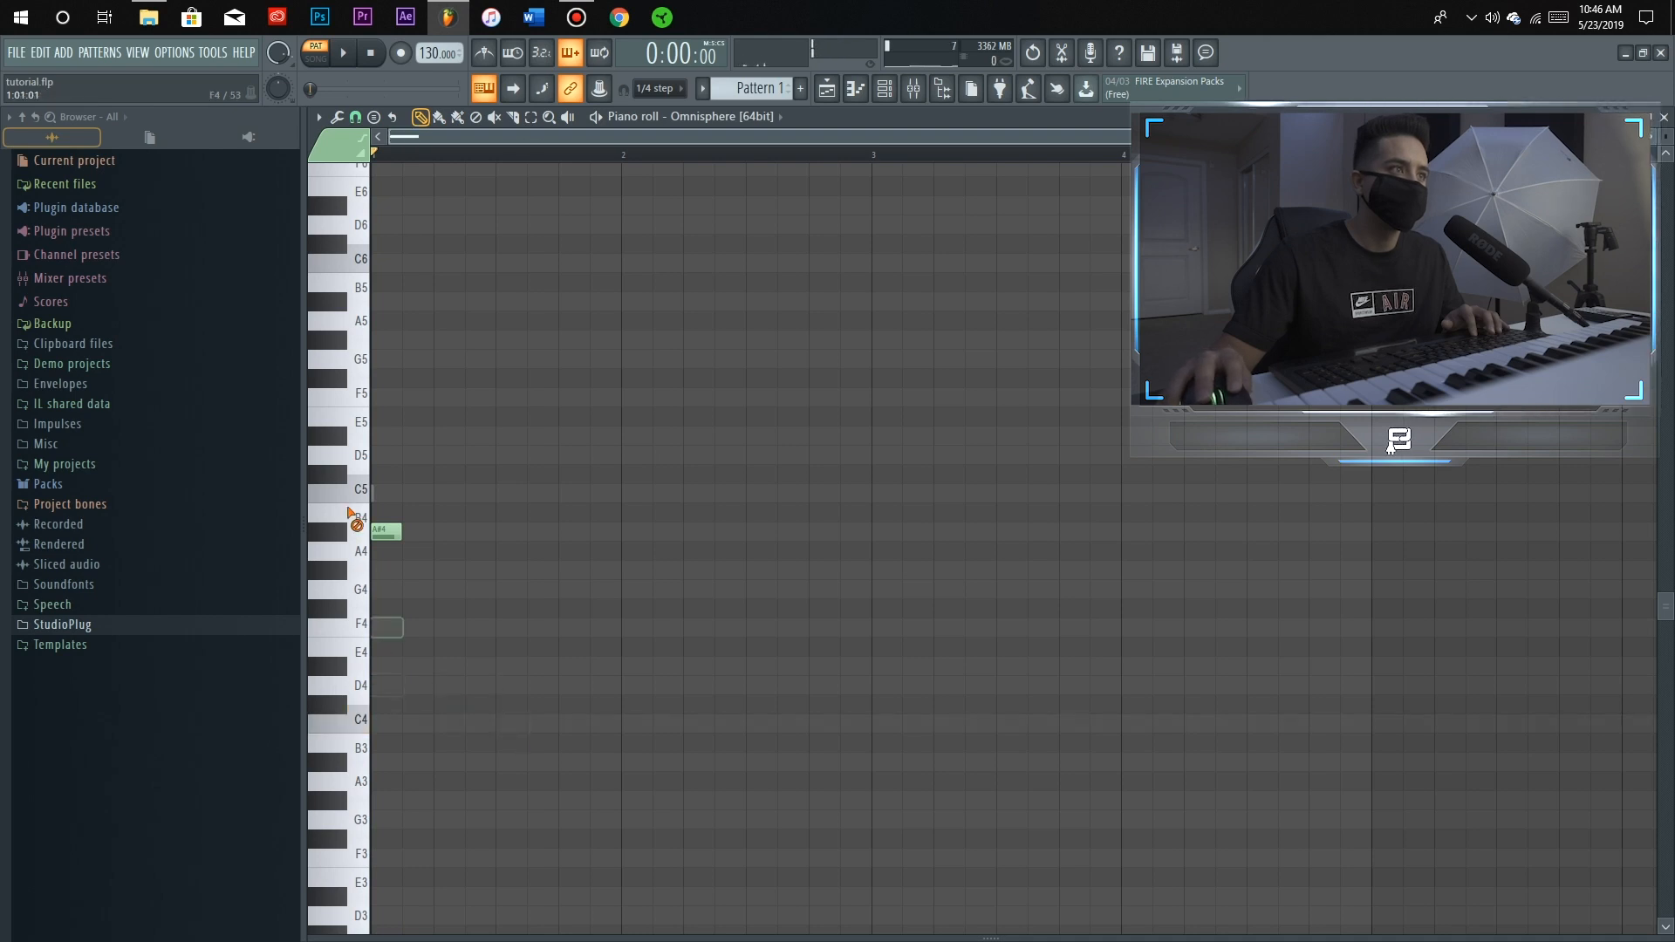
# Draw a one-bar G#3 bass note at the start of bar 1 and play the pattern
pyautogui.scroll(-3, 401, 698)
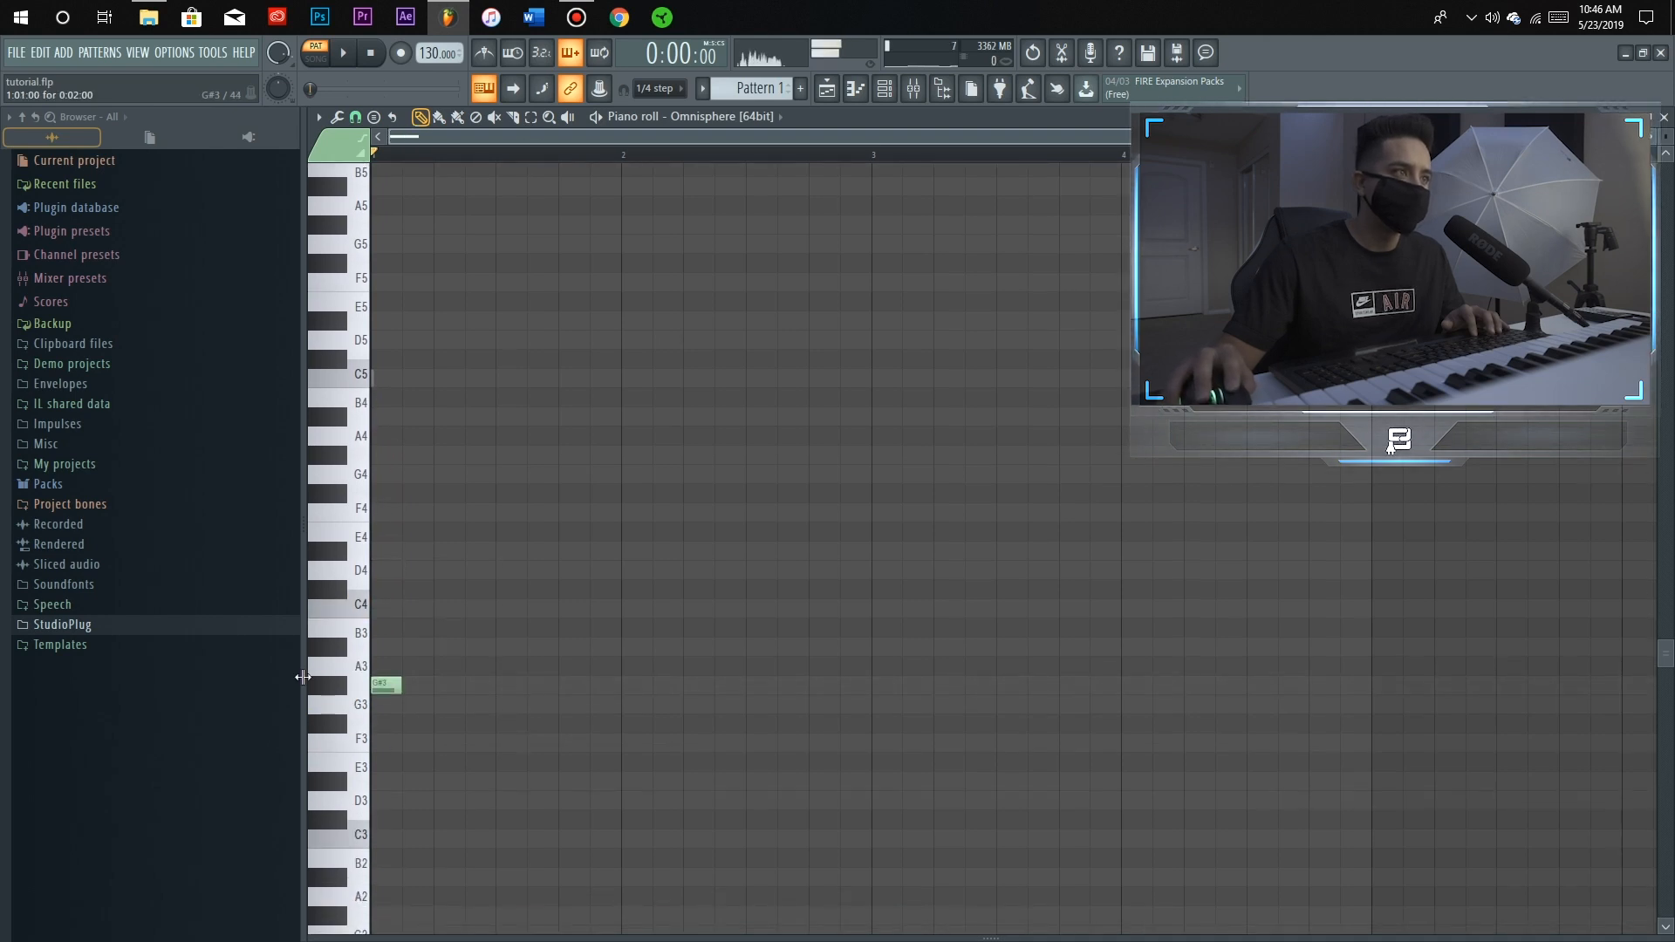
pyautogui.moveTo(525, 693); pyautogui.dragTo(608, 688)
pyautogui.press('space')
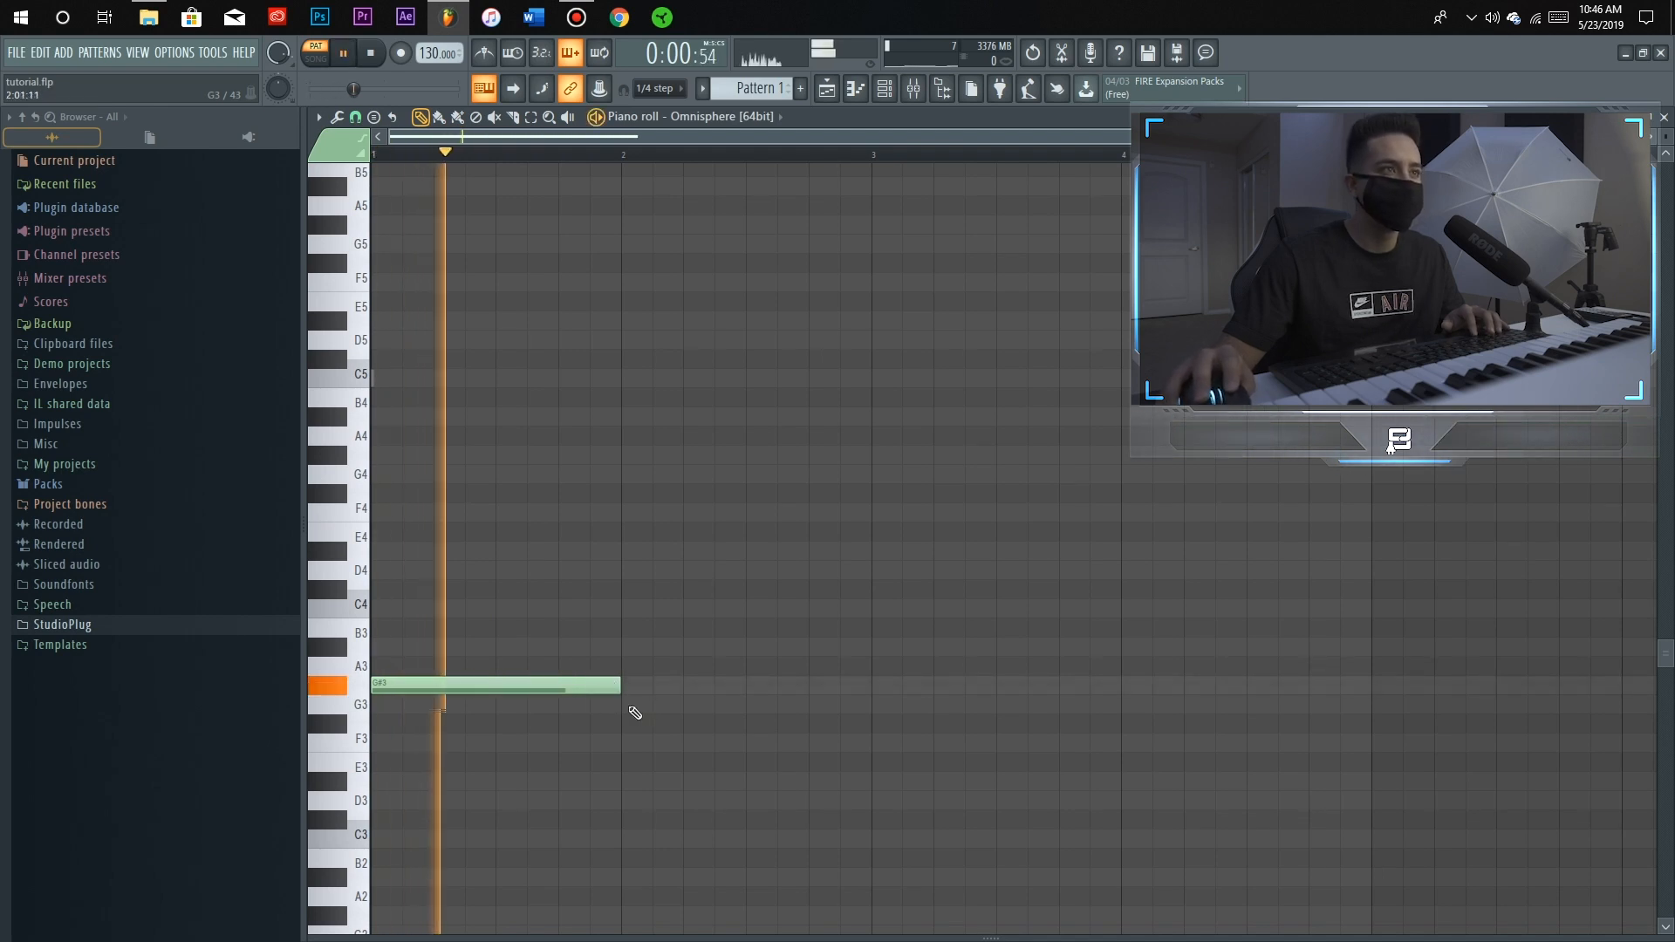
# Add one-bar bass notes G3, C4 and D#4 in bars 2, 3 and 4 and play the bass line
pyautogui.click(632, 704)
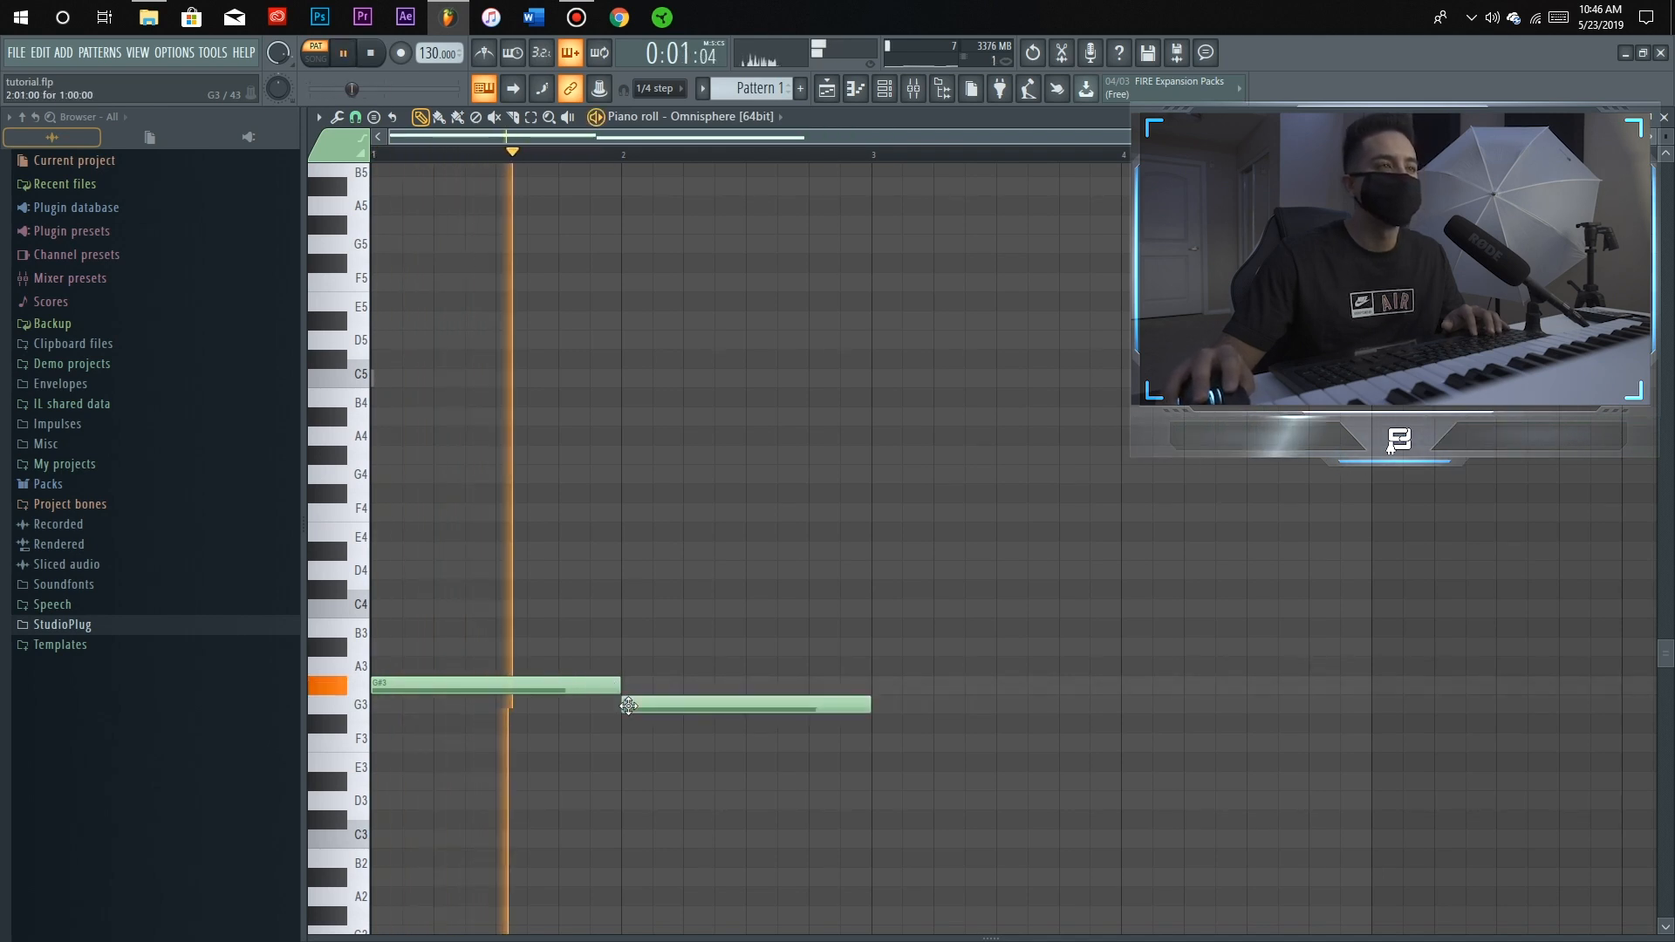
pyautogui.click(890, 647)
pyautogui.press('space')
pyautogui.moveTo(1046, 650)
pyautogui.mouseDown()
pyautogui.moveTo(1046, 601)
pyautogui.moveTo(1049, 623)
pyautogui.mouseUp()
pyautogui.click(1129, 568)
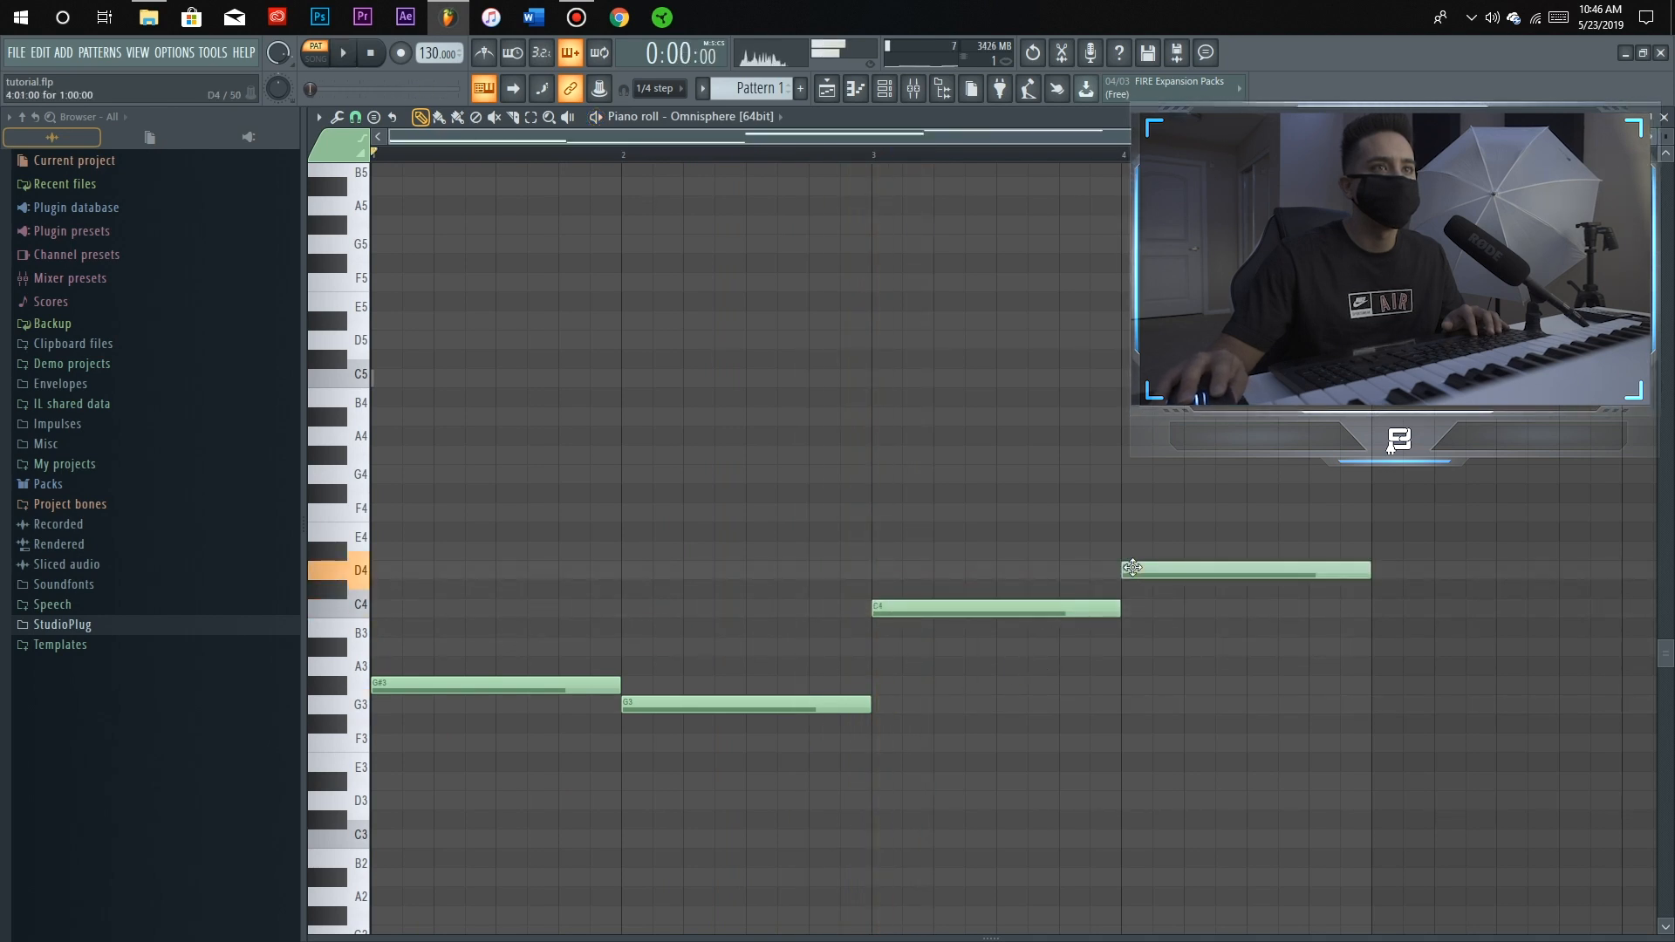
pyautogui.moveTo(1128, 568); pyautogui.dragTo(1129, 548)
pyautogui.press('space')
# Add one-bar melody notes A#5, G#5 and F5 in sequence during playback, starting halfway through bar 1
pyautogui.scroll(3, 555, 728)
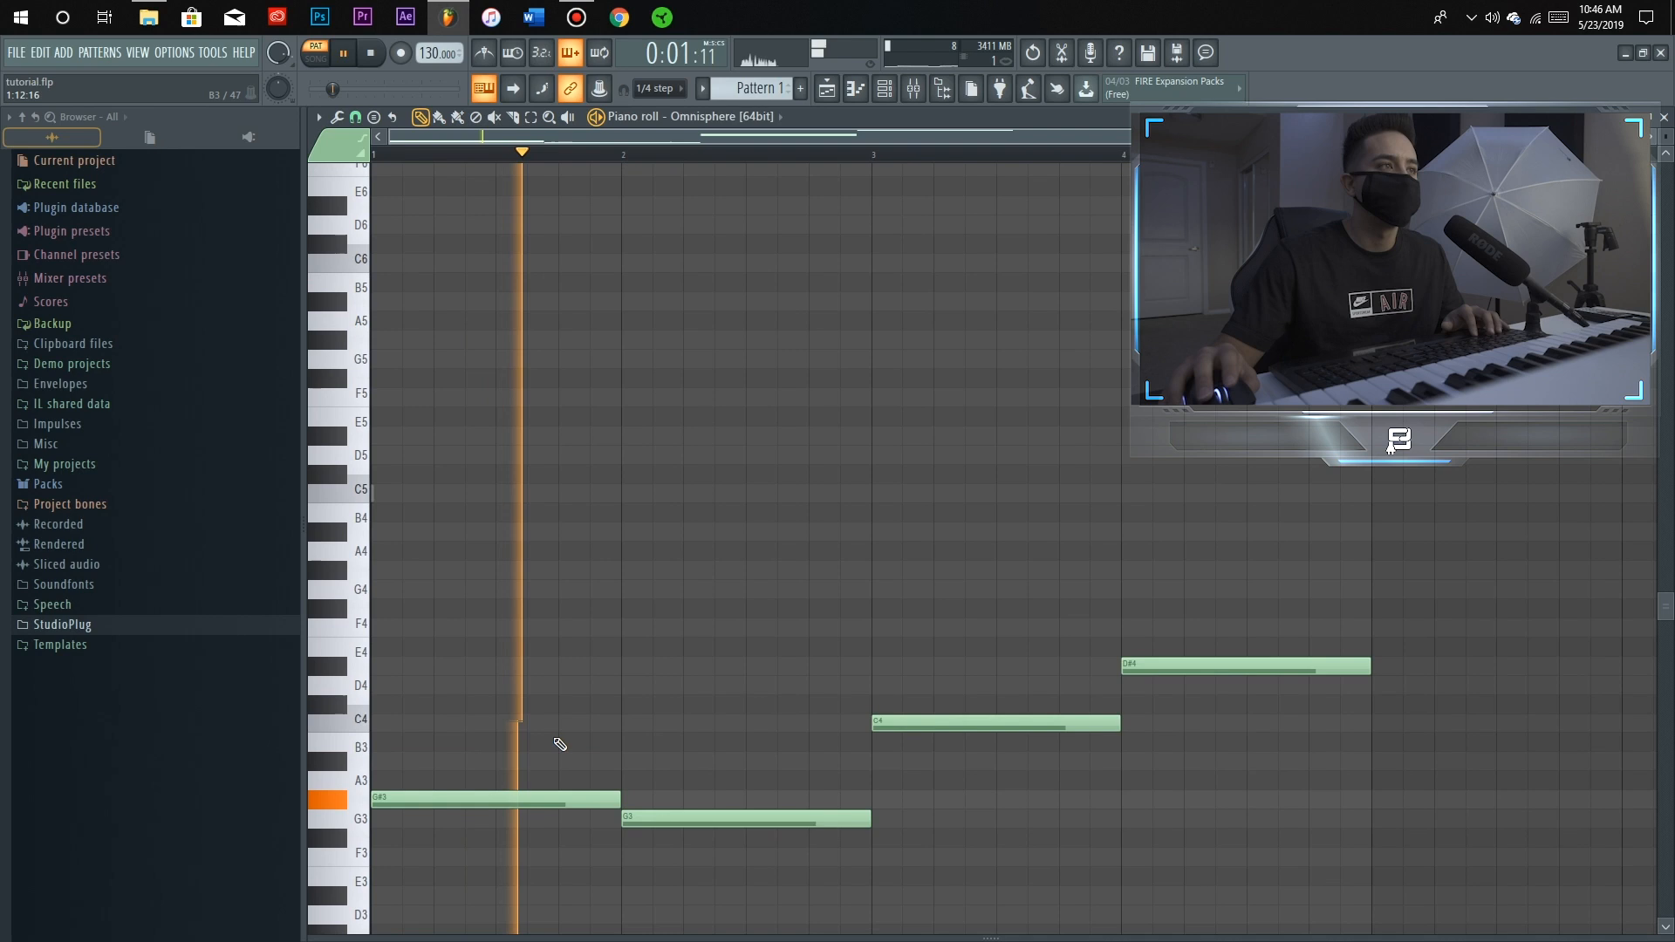
pyautogui.press('space')
pyautogui.press('space')
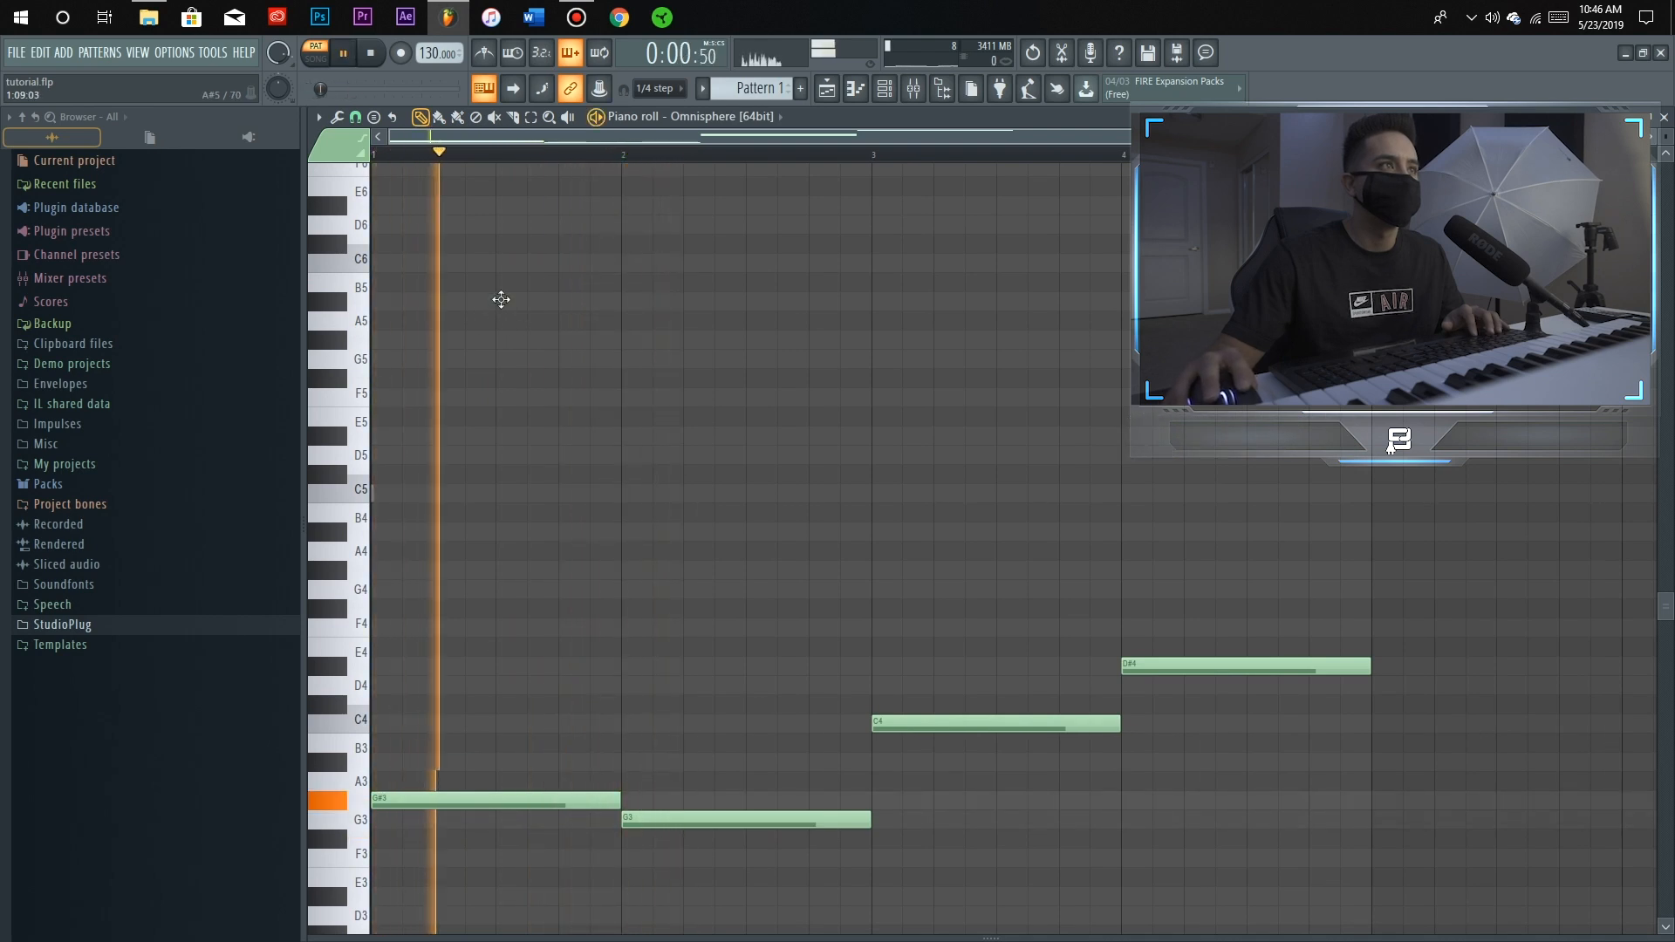
pyautogui.click(499, 301)
pyautogui.click(756, 340)
pyautogui.click(1001, 396)
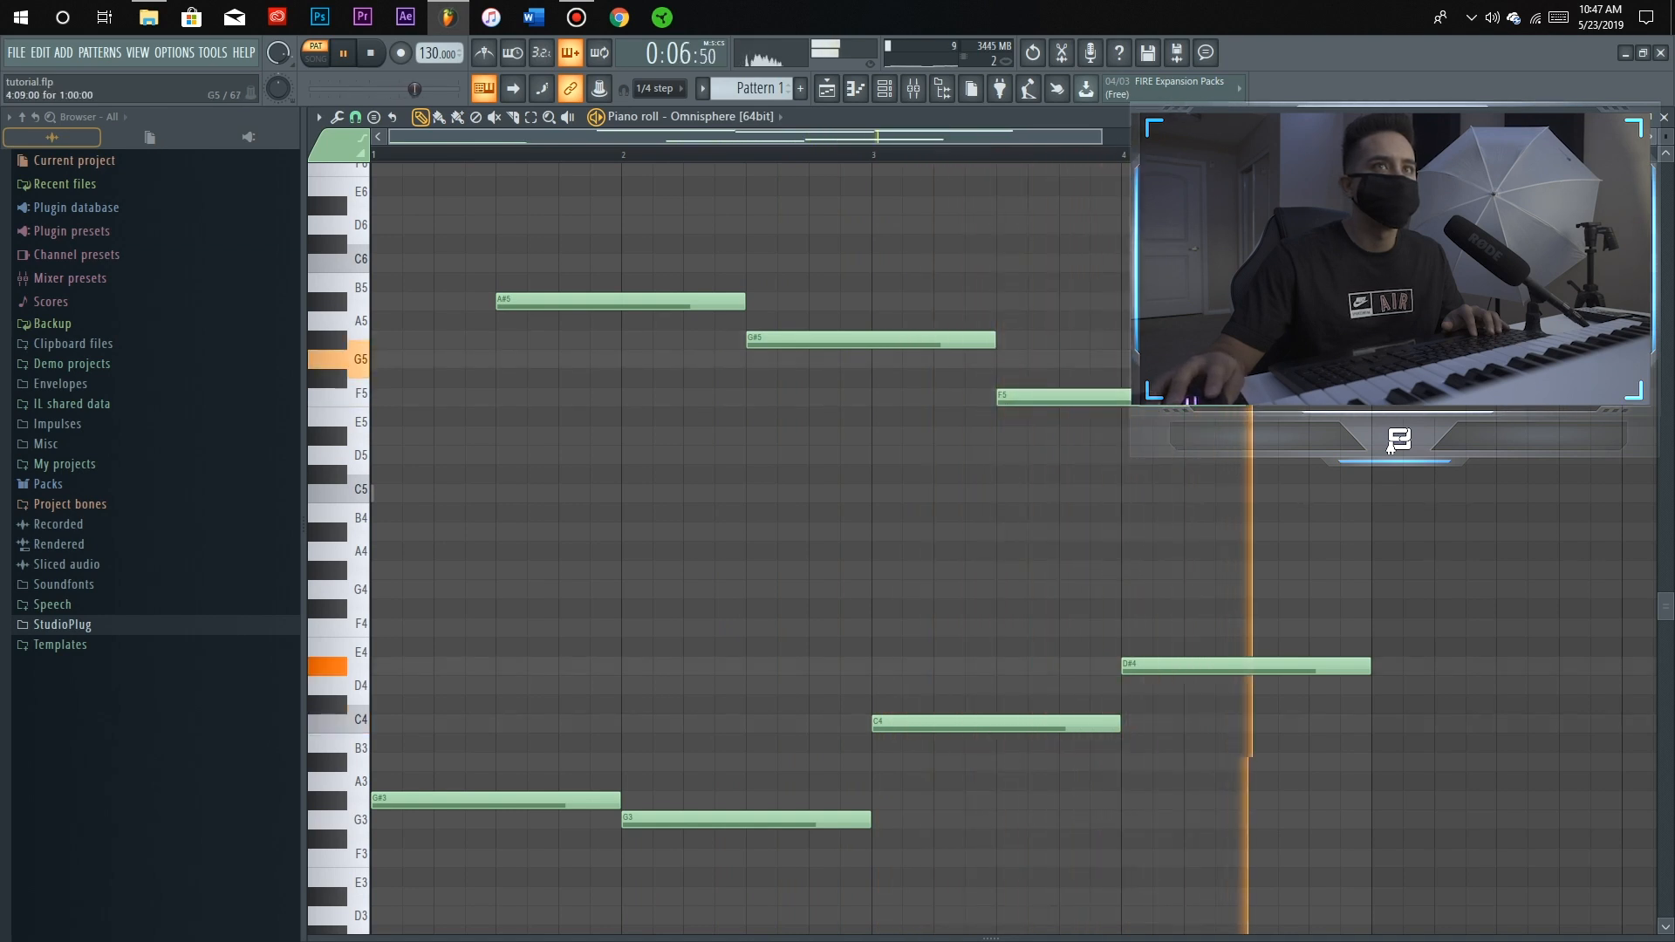
pyautogui.press('space')
# Add half-bar G#4 and C5 notes on beat 2 of bar 1 and play them with the melody
pyautogui.moveTo(389, 531)
pyautogui.mouseDown()
pyautogui.moveTo(456, 531)
pyautogui.moveTo(439, 531)
pyautogui.moveTo(455, 532)
pyautogui.moveTo(451, 583)
pyautogui.mouseUp()
pyautogui.press('space')
pyautogui.moveTo(467, 502); pyautogui.dragTo(445, 496)
pyautogui.press('space')
pyautogui.press('space')
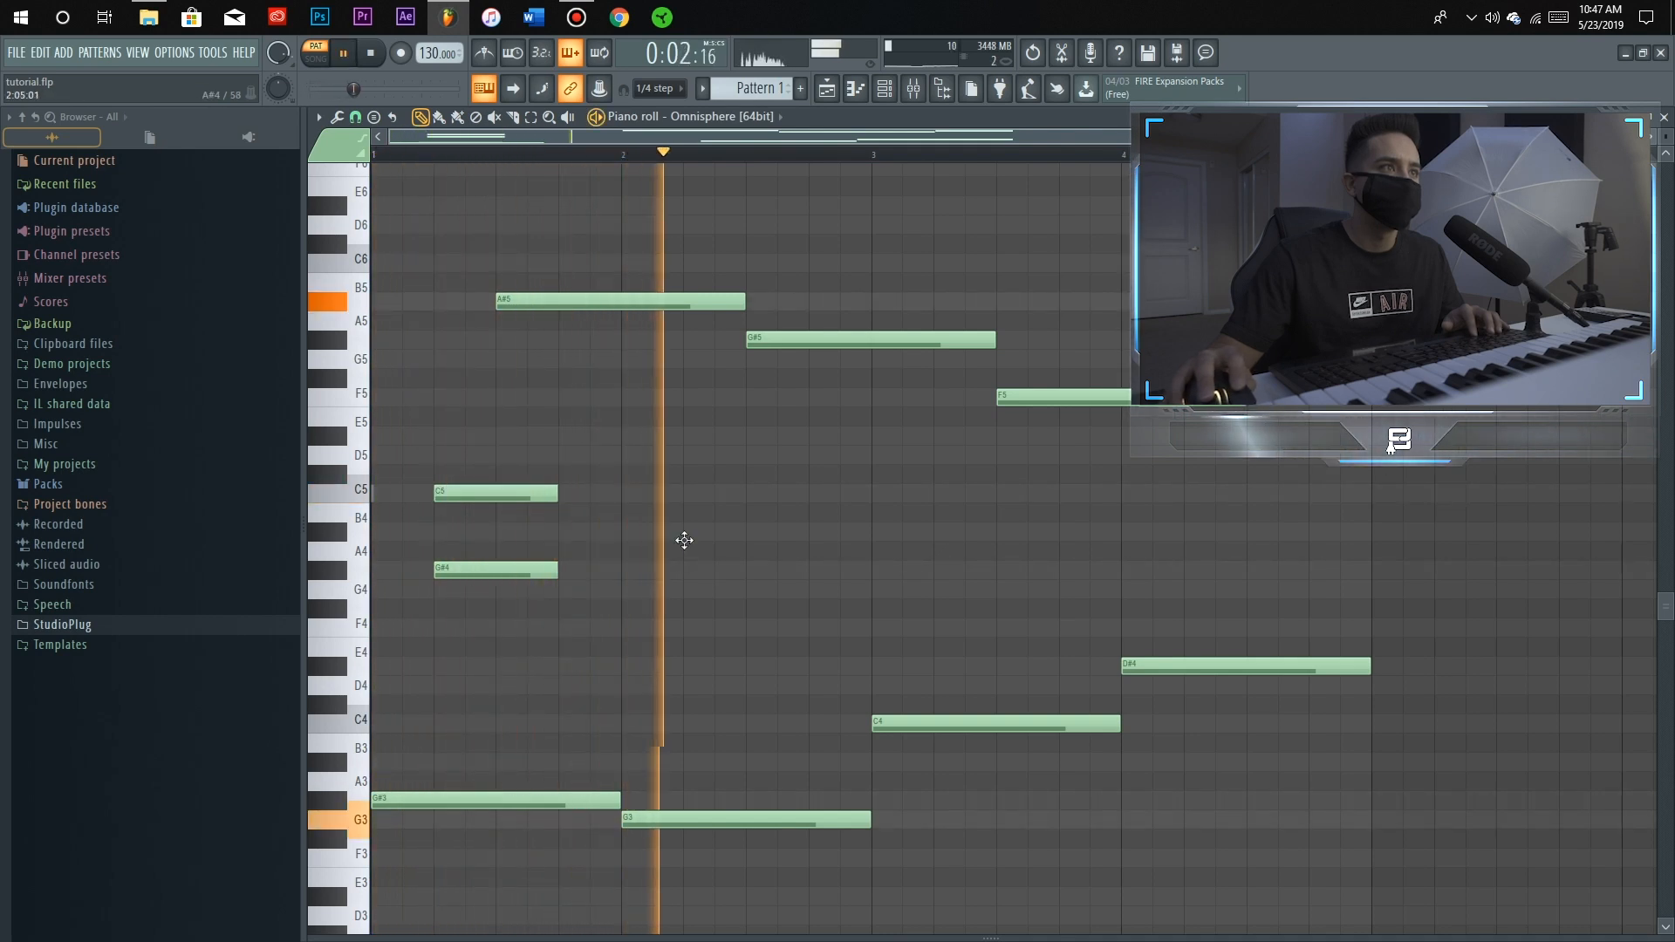
pyautogui.press('space')
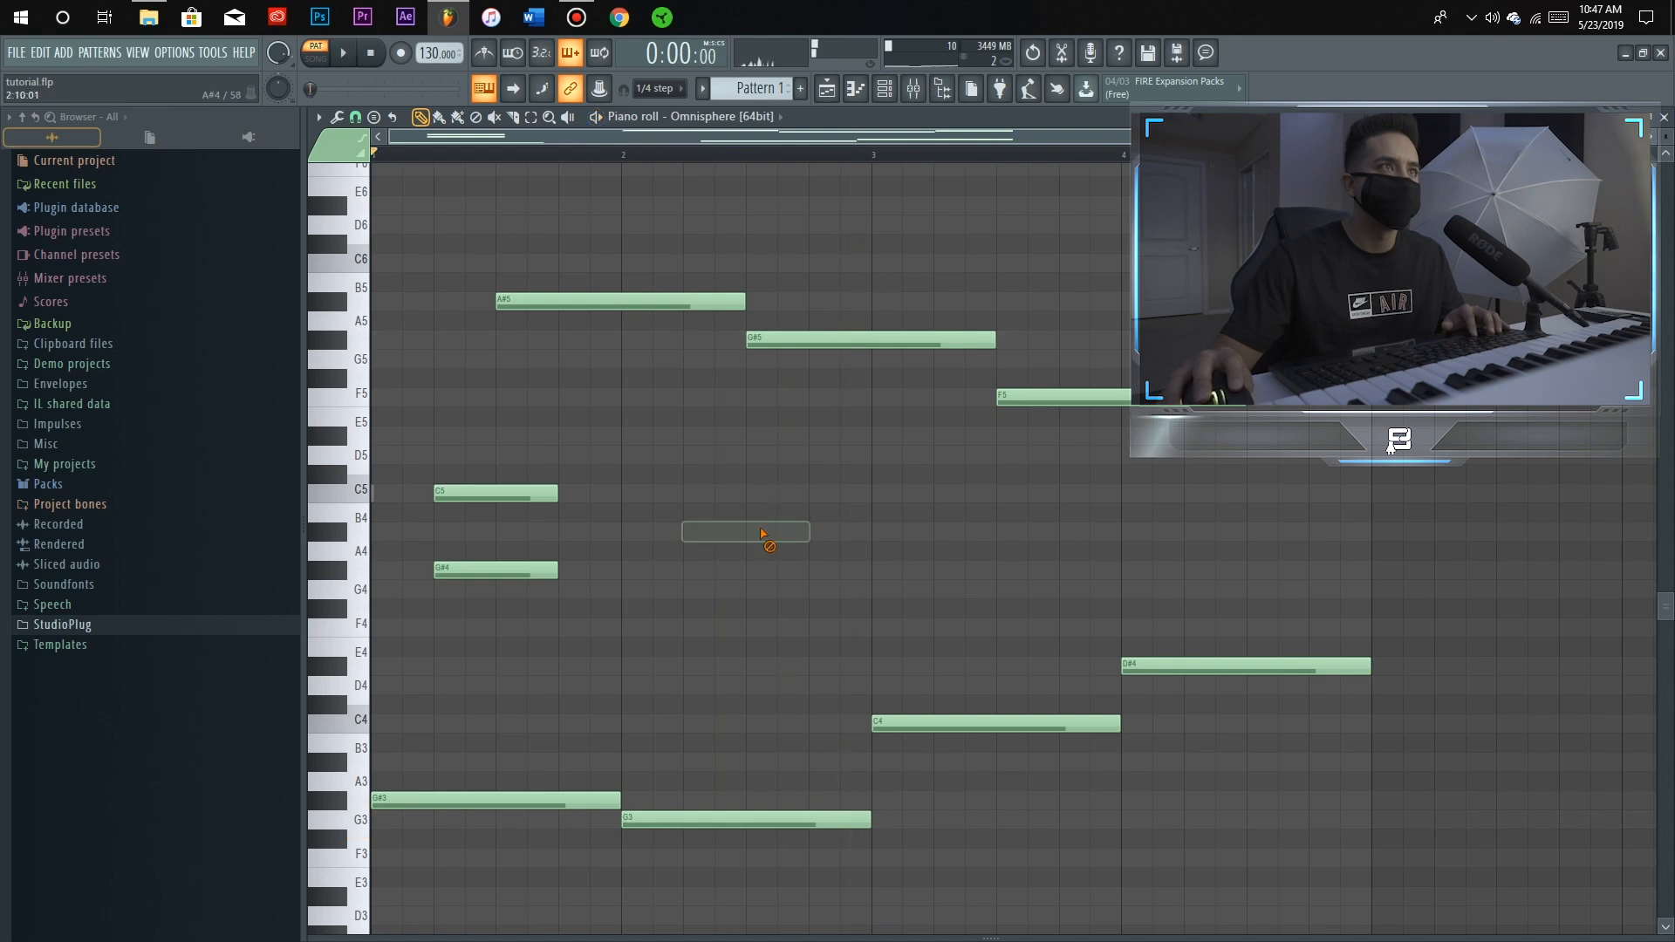
# Complete the bar 1 chord with a half-bar D#5 above the C5 and play it
pyautogui.click(460, 577)
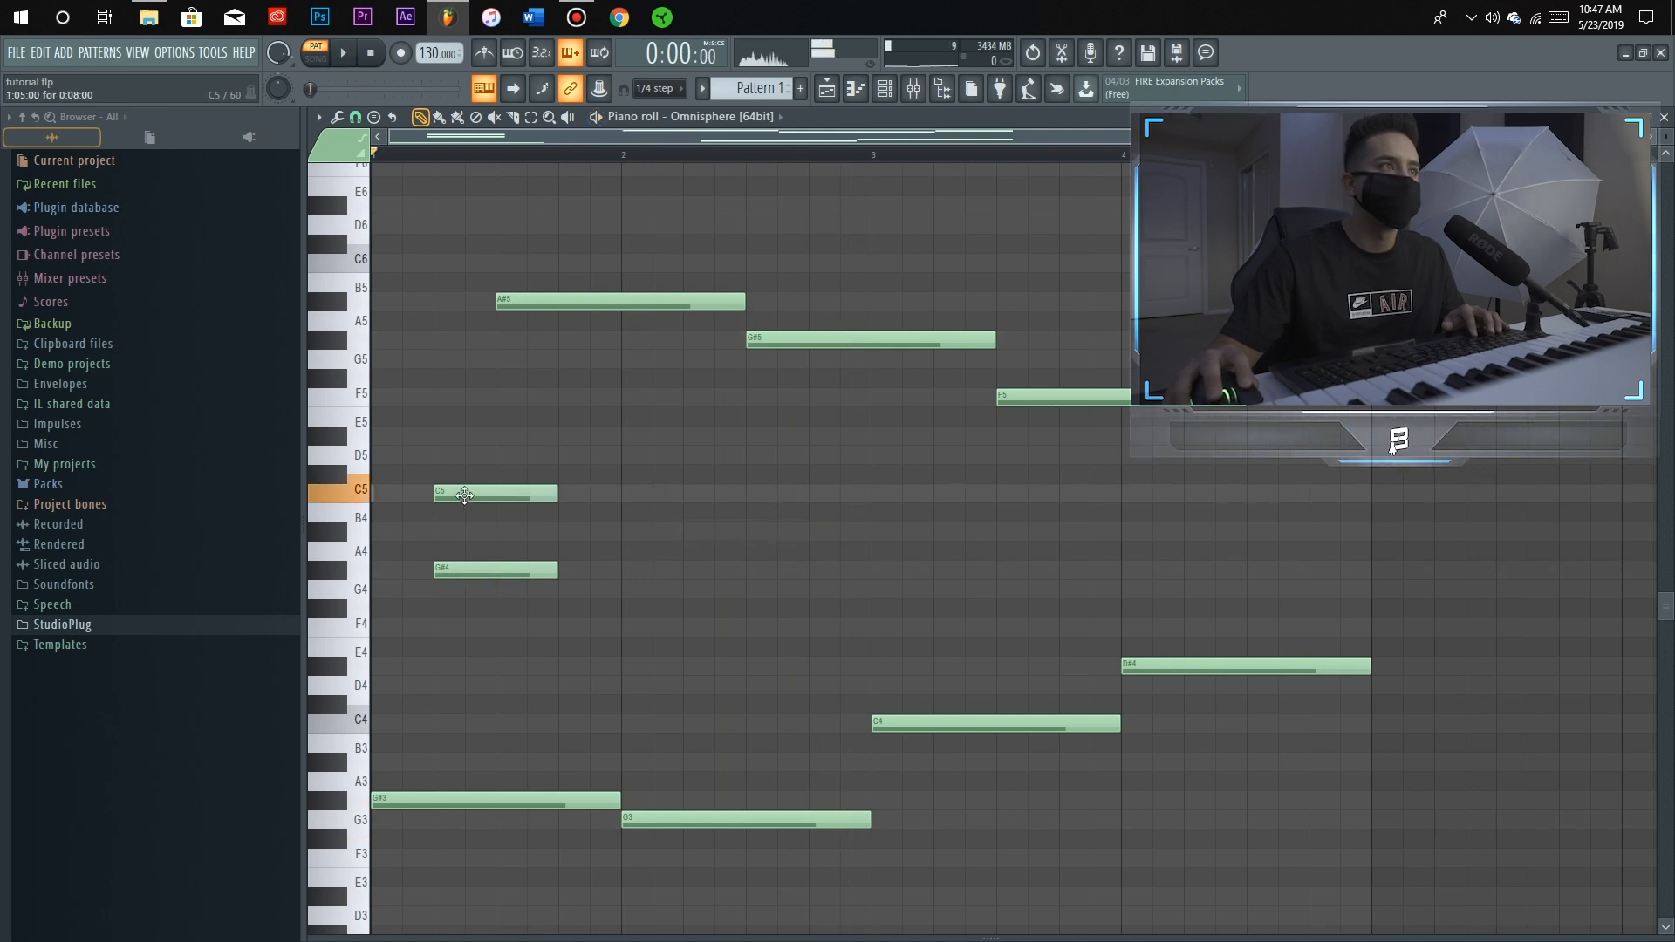
pyautogui.press('space')
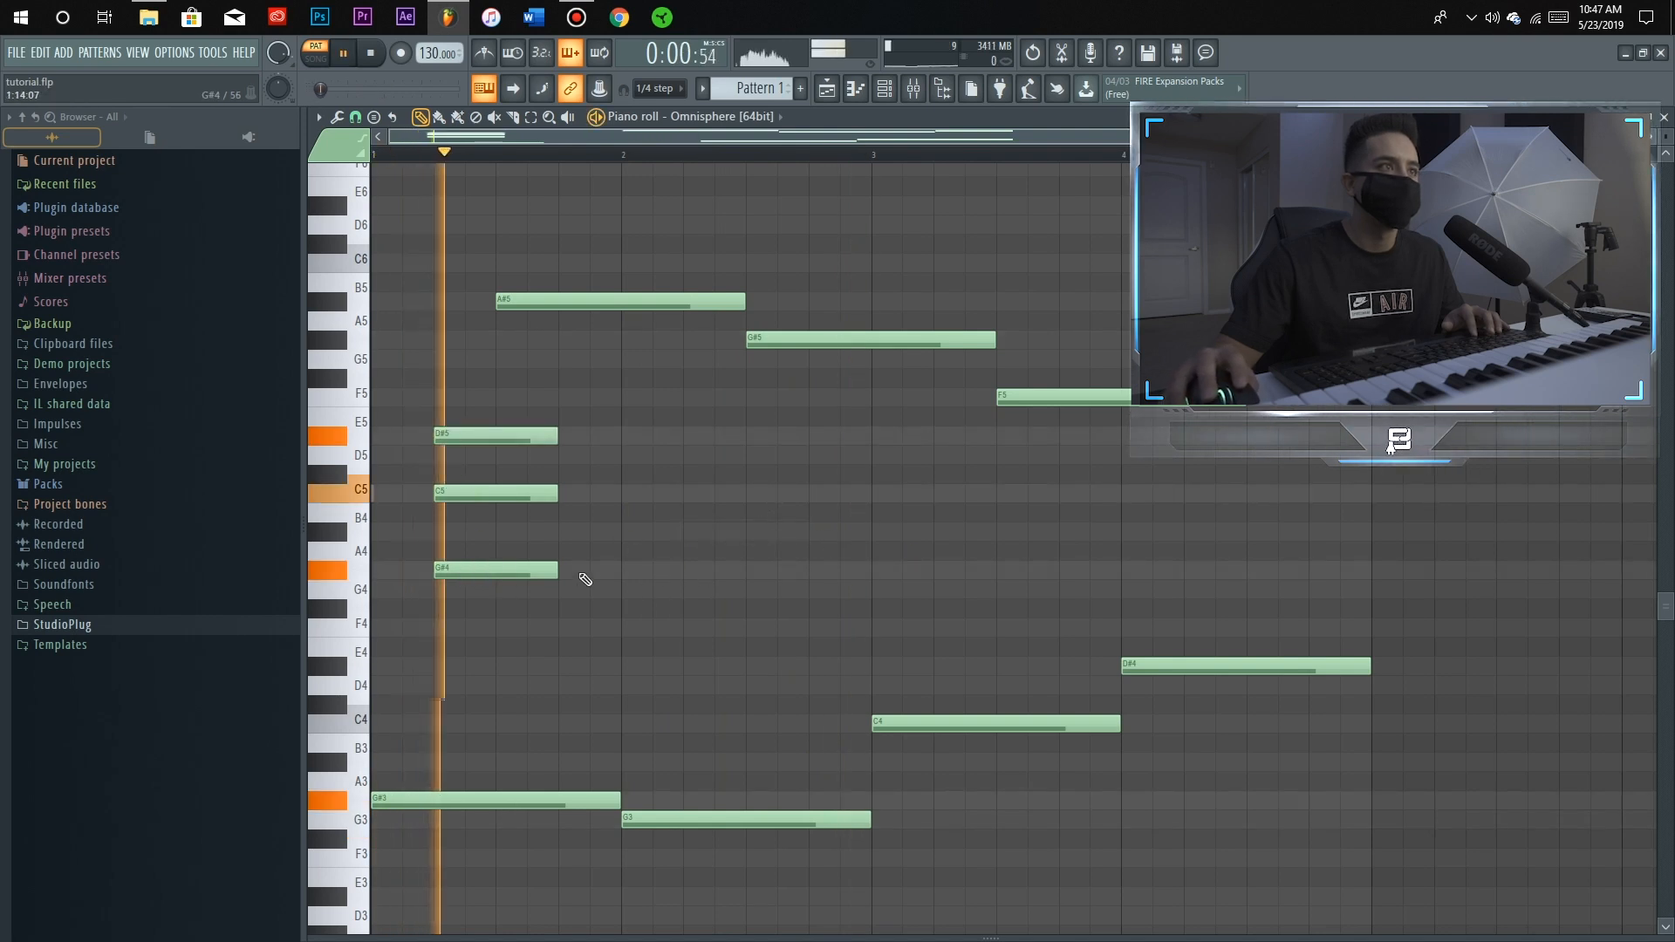
pyautogui.press('space')
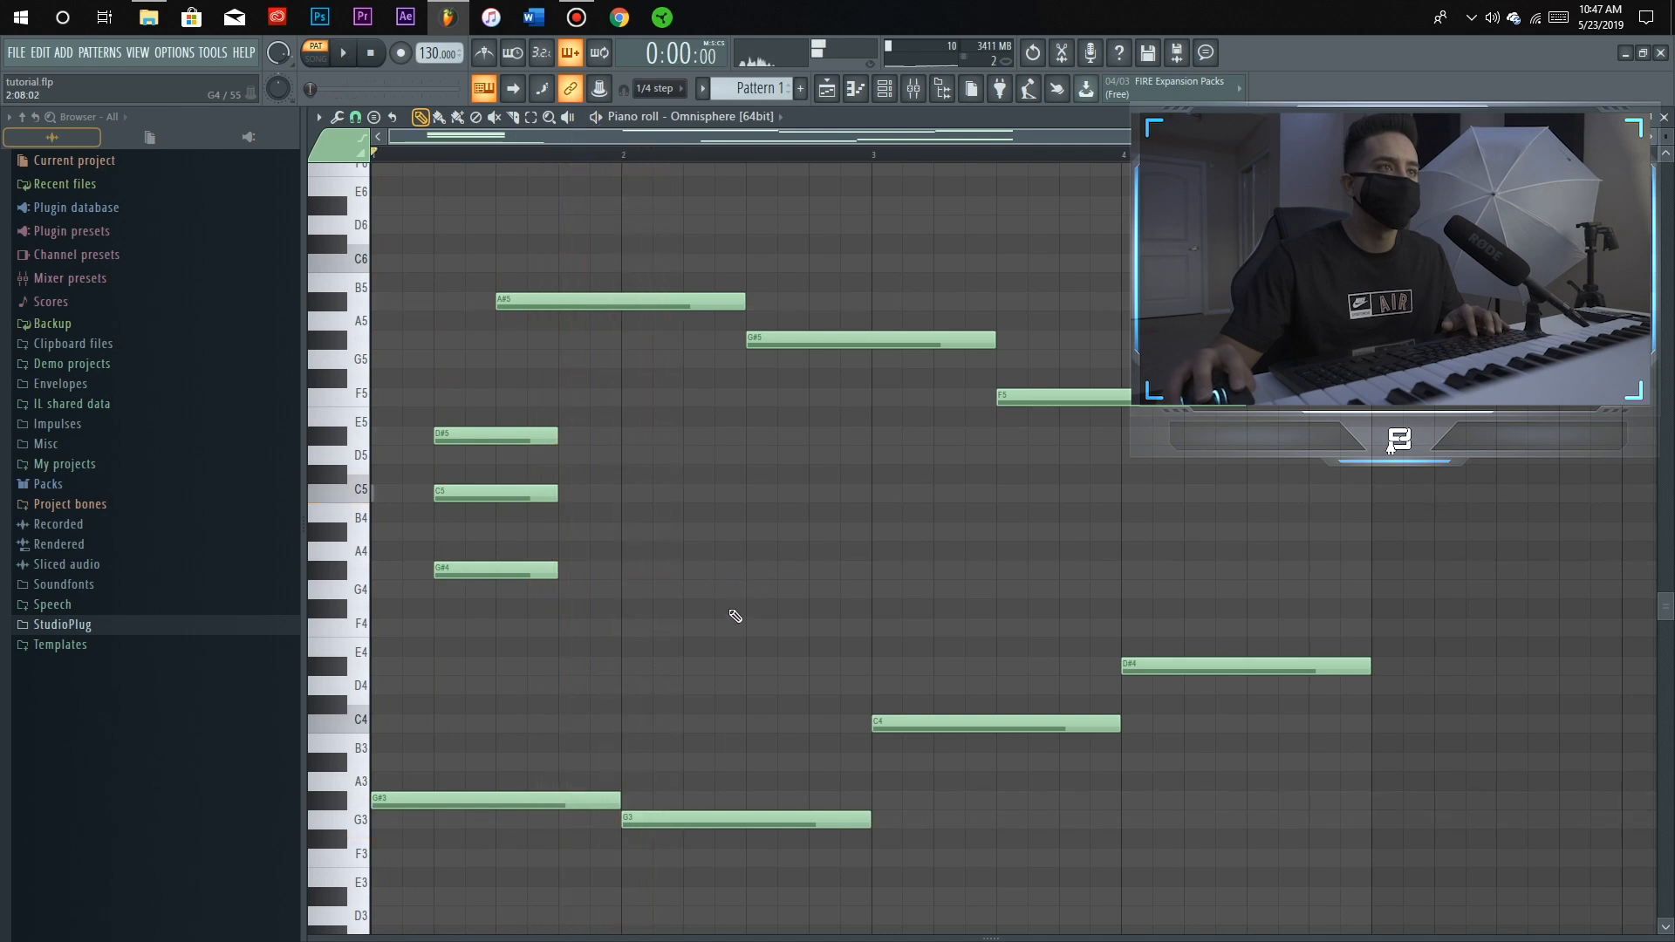
# Copy the bass notes of bars 2 to 4 one octave up, starting one beat later and shortened to three beats each
pyautogui.moveTo(730, 542); pyautogui.dragTo(1262, 887)
pyautogui.hotkey('ctrl', 'c')
pyautogui.hotkey('ctrl', 'v')
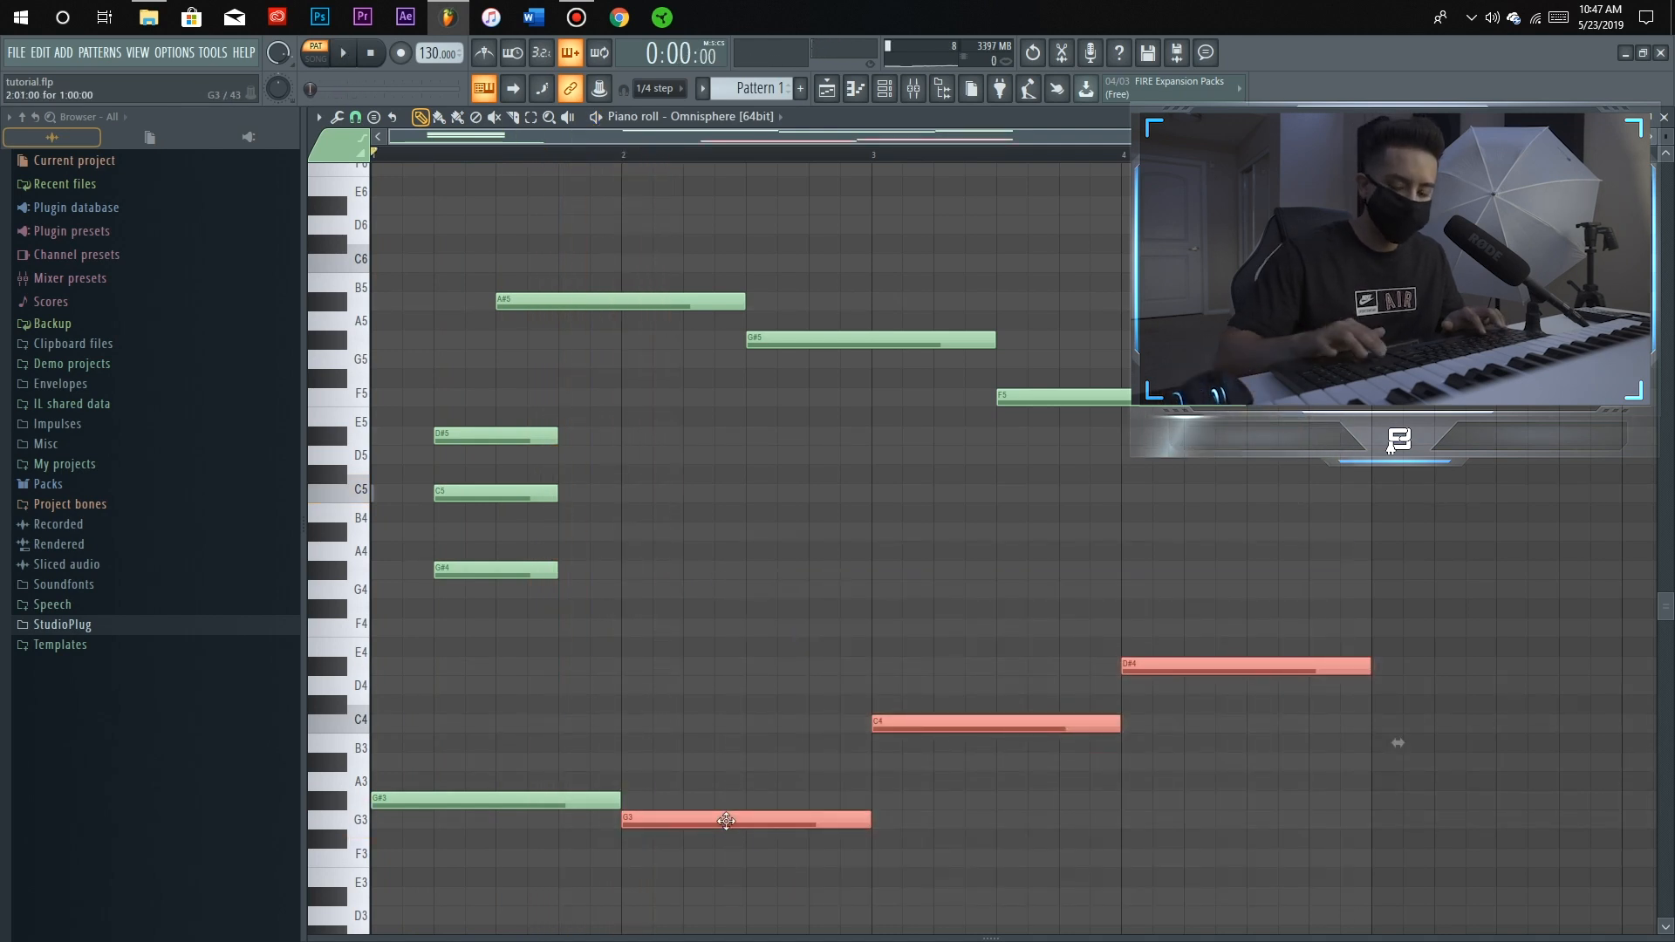
pyautogui.hotkey('ctrl', 'Up')
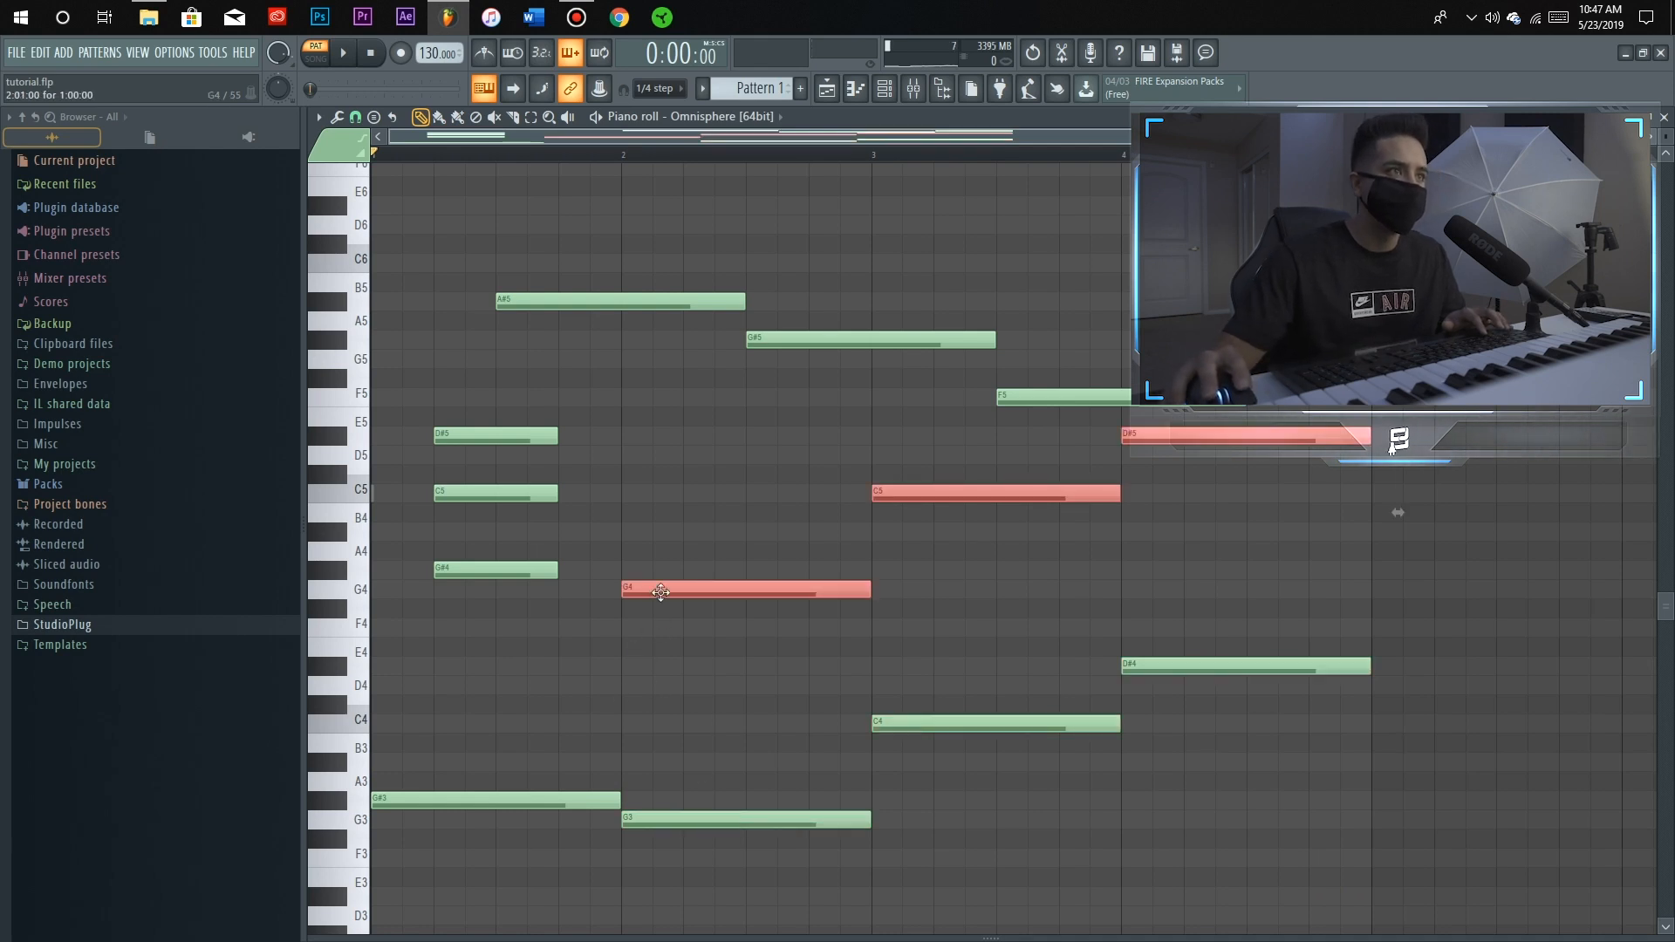
pyautogui.moveTo(660, 592); pyautogui.dragTo(723, 594)
pyautogui.moveTo(925, 593); pyautogui.dragTo(857, 593)
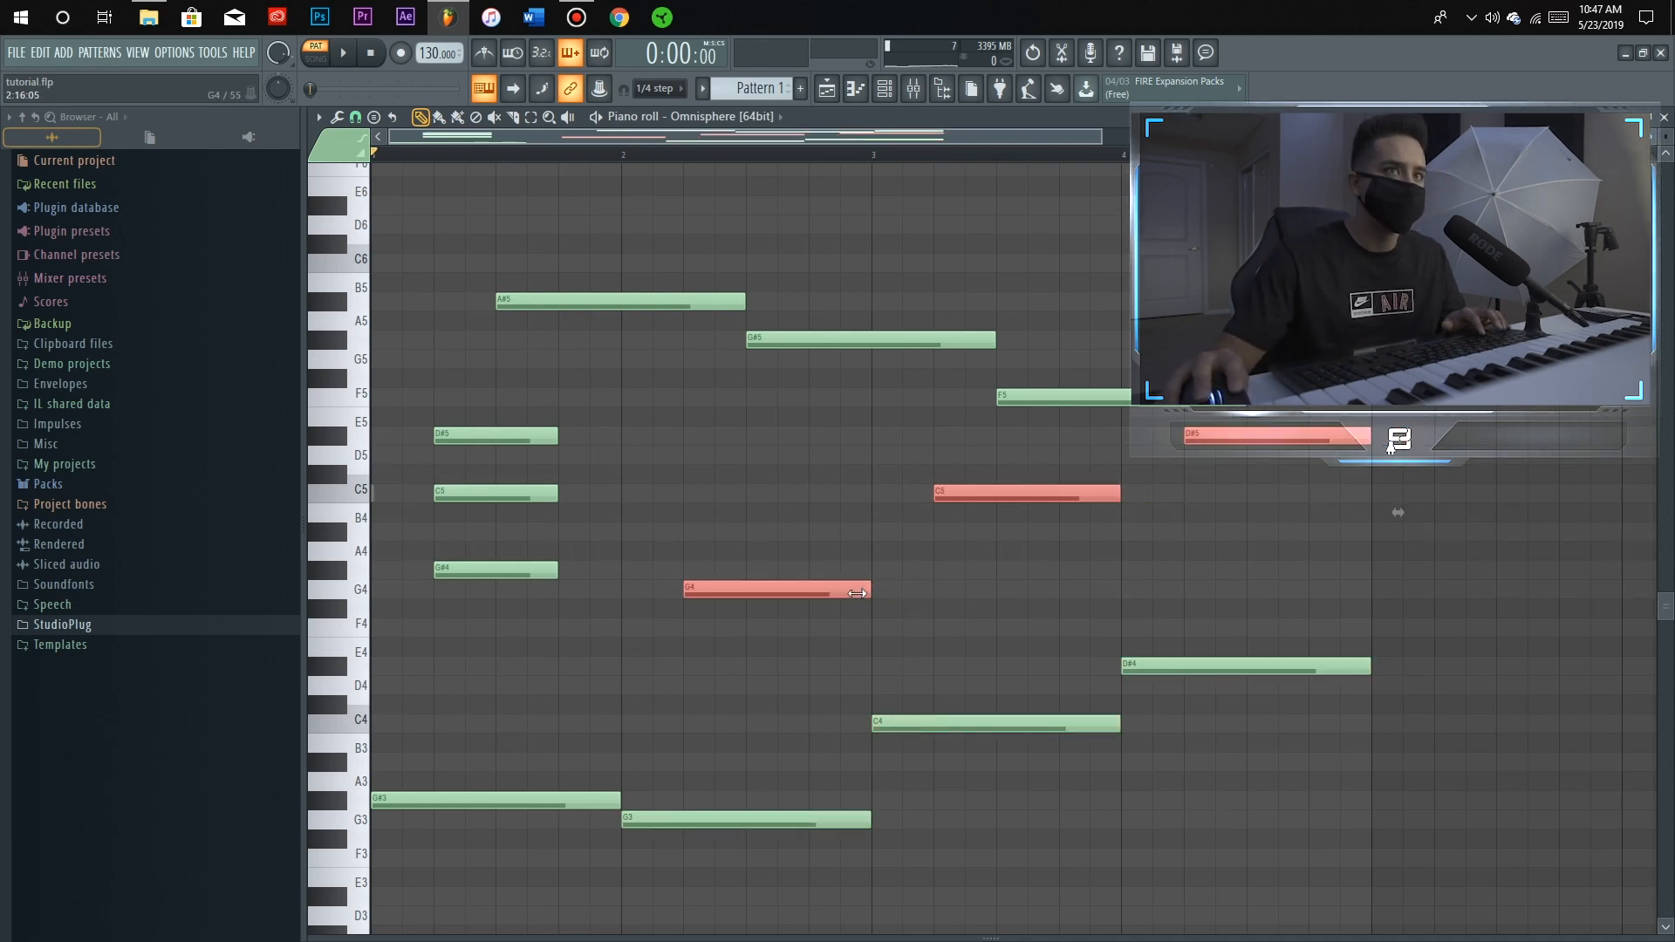
# Complete the bar 2 chord with A#4 and D5 notes above the G4
pyautogui.hotkey('ctrl', 'd')
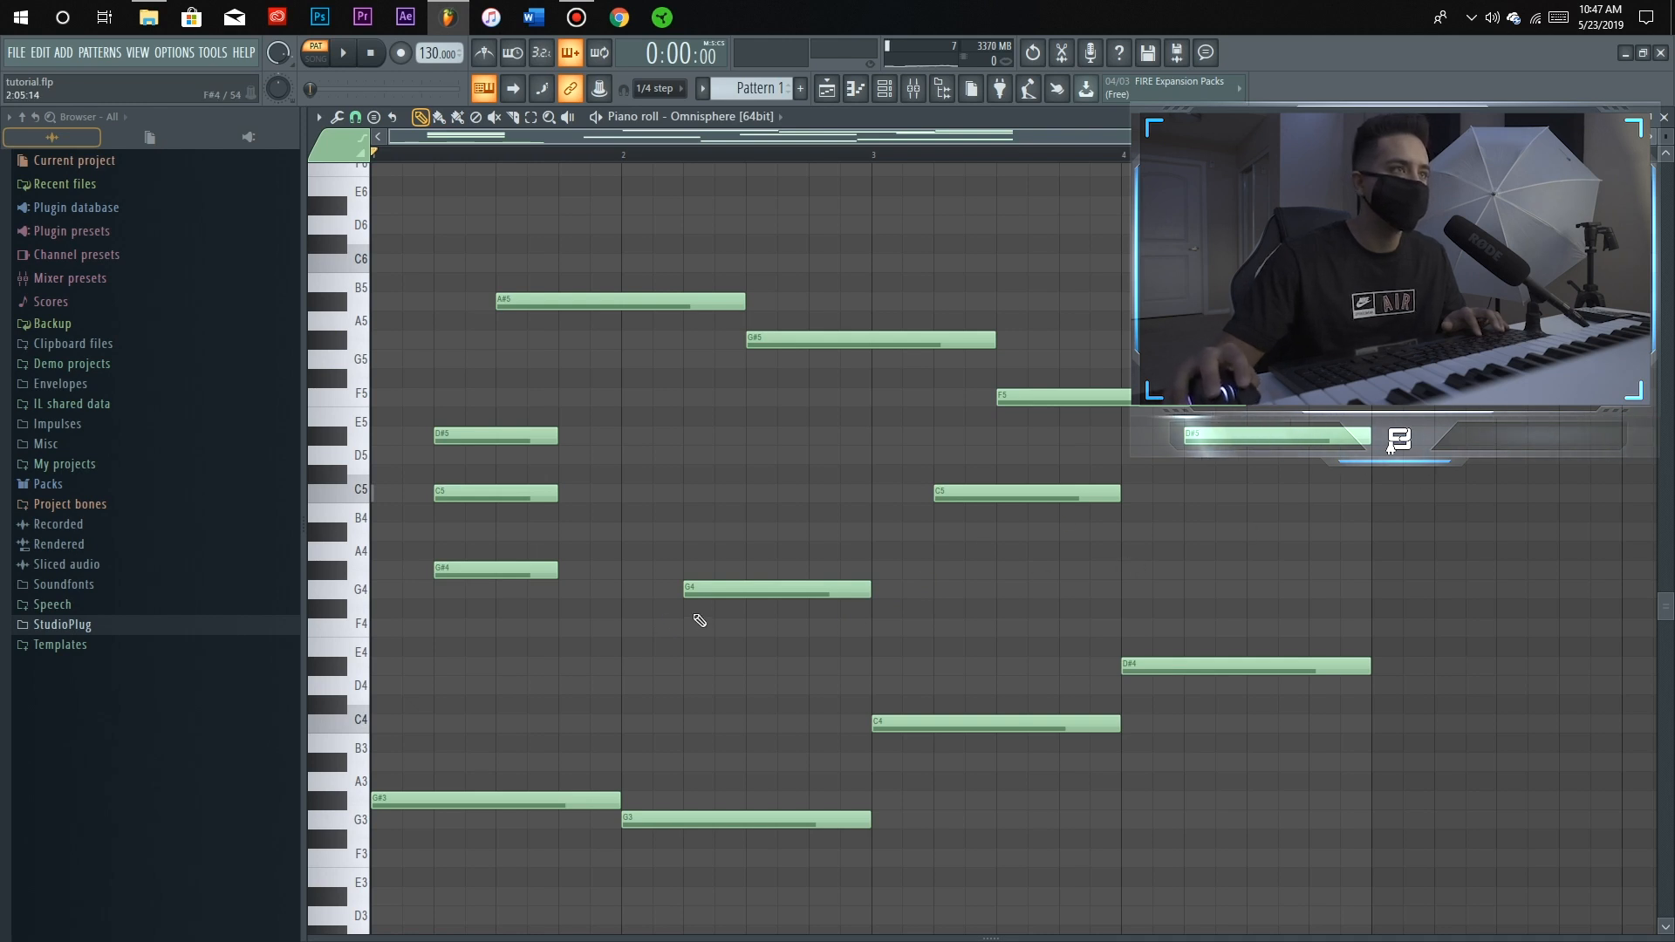
pyautogui.click(687, 532)
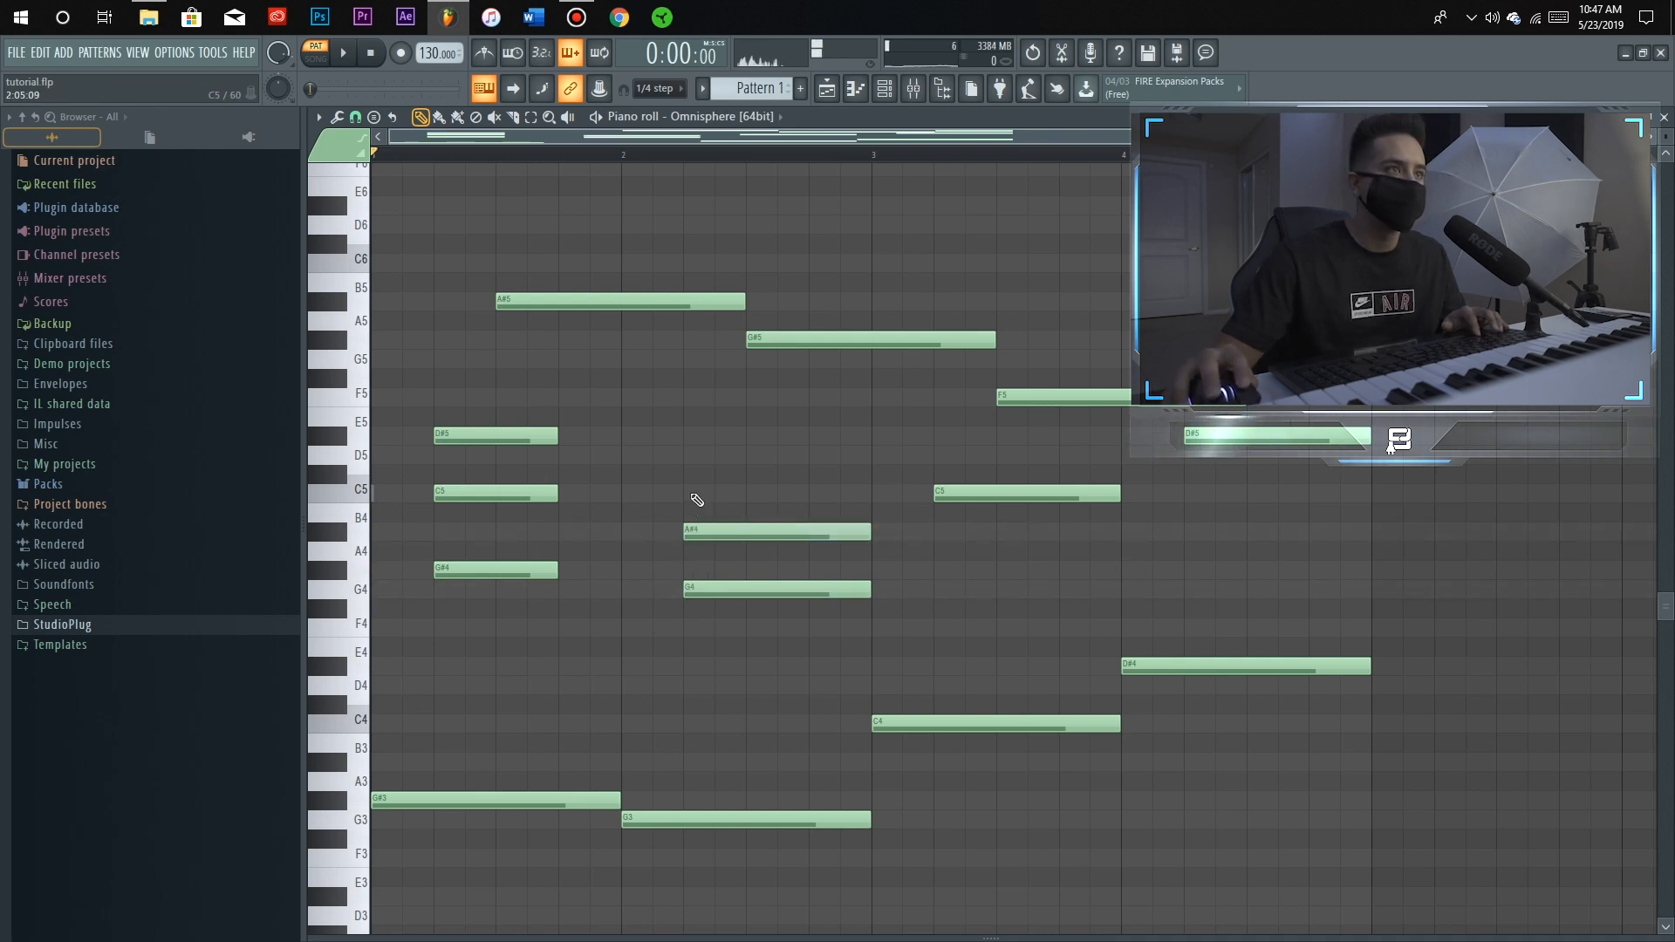
pyautogui.click(688, 455)
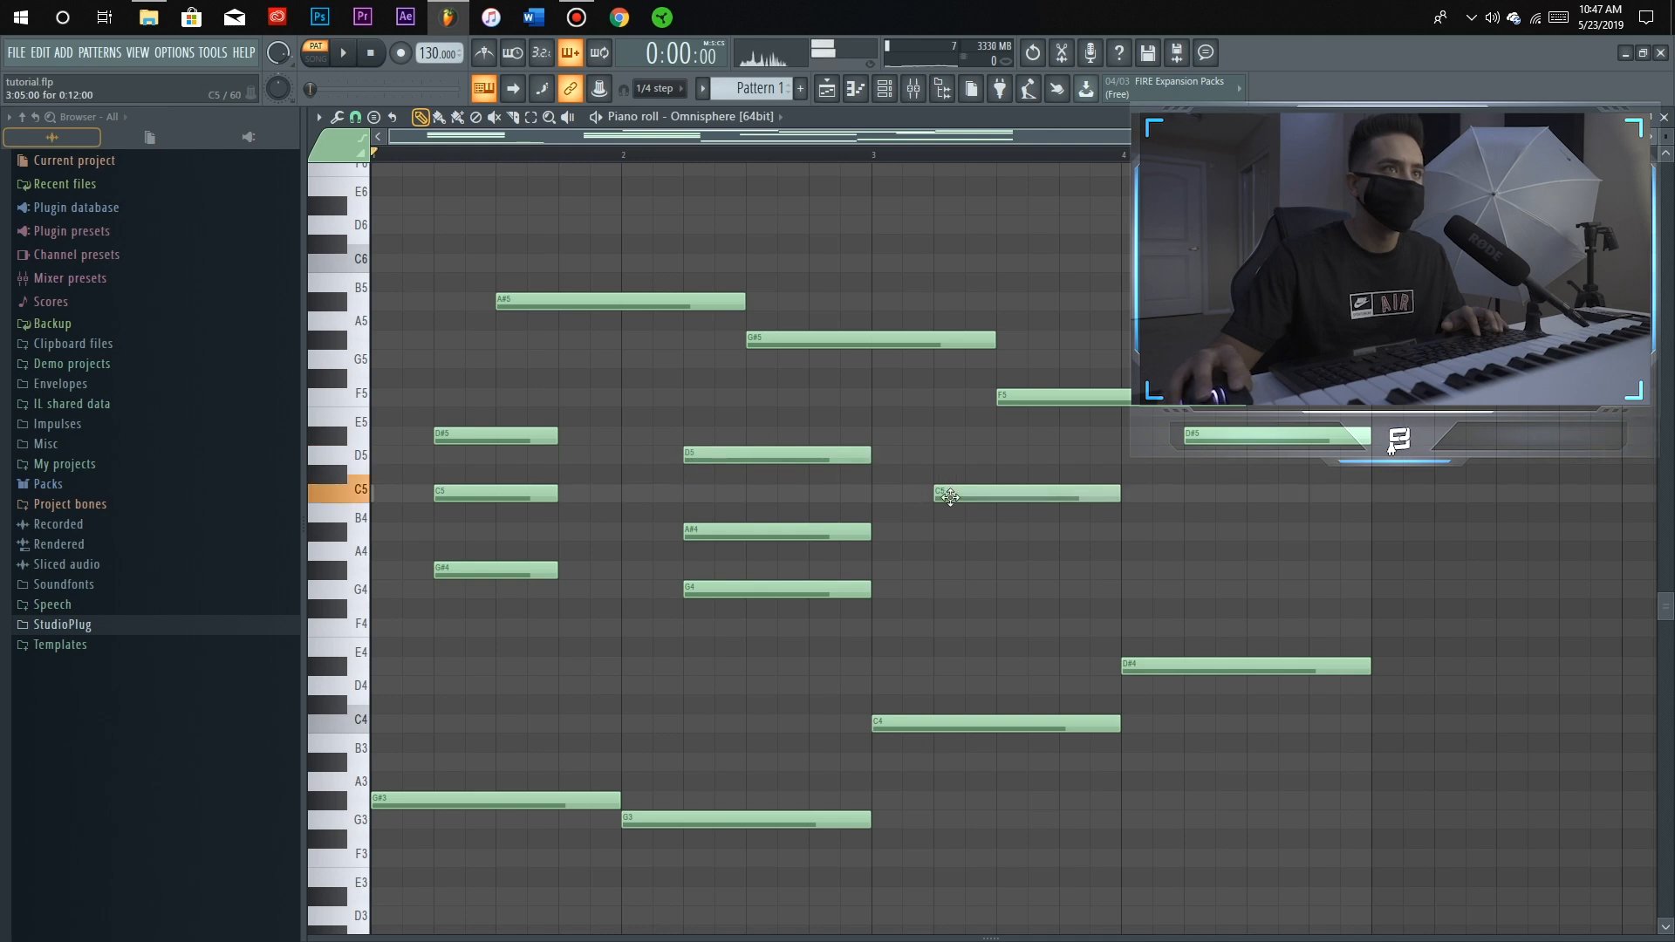
# Add D#5 and G5 above the bar 3 C5, add G5 and A#5 above the bar 4 D#5, and play the melody
pyautogui.click(940, 434)
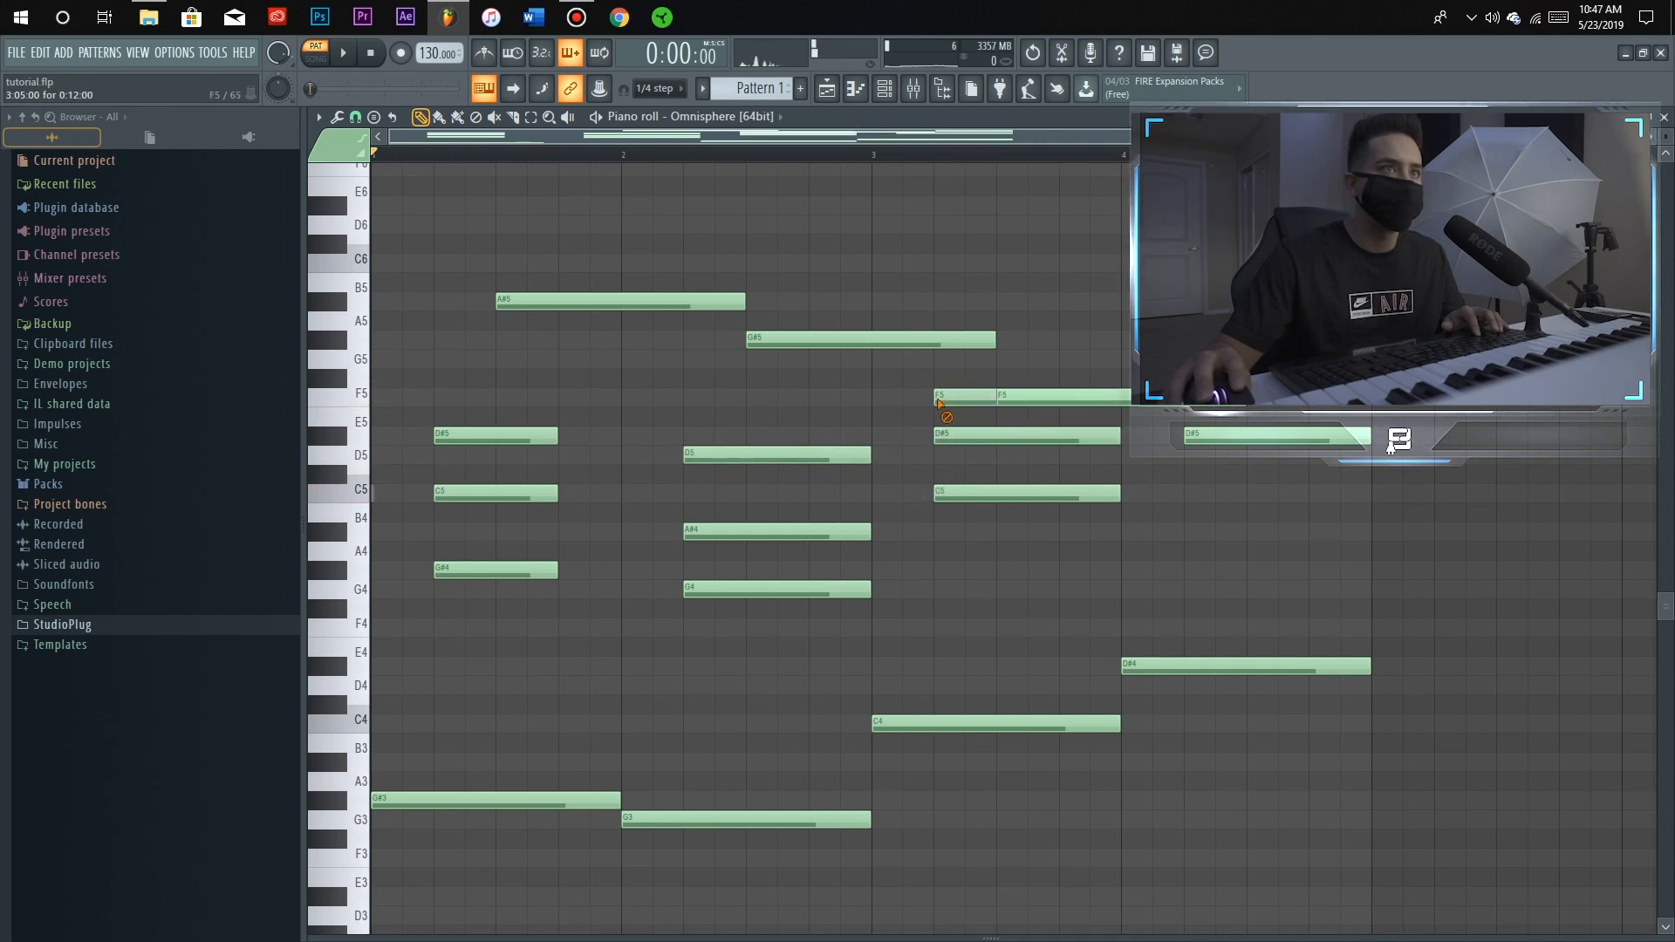
pyautogui.click(940, 361)
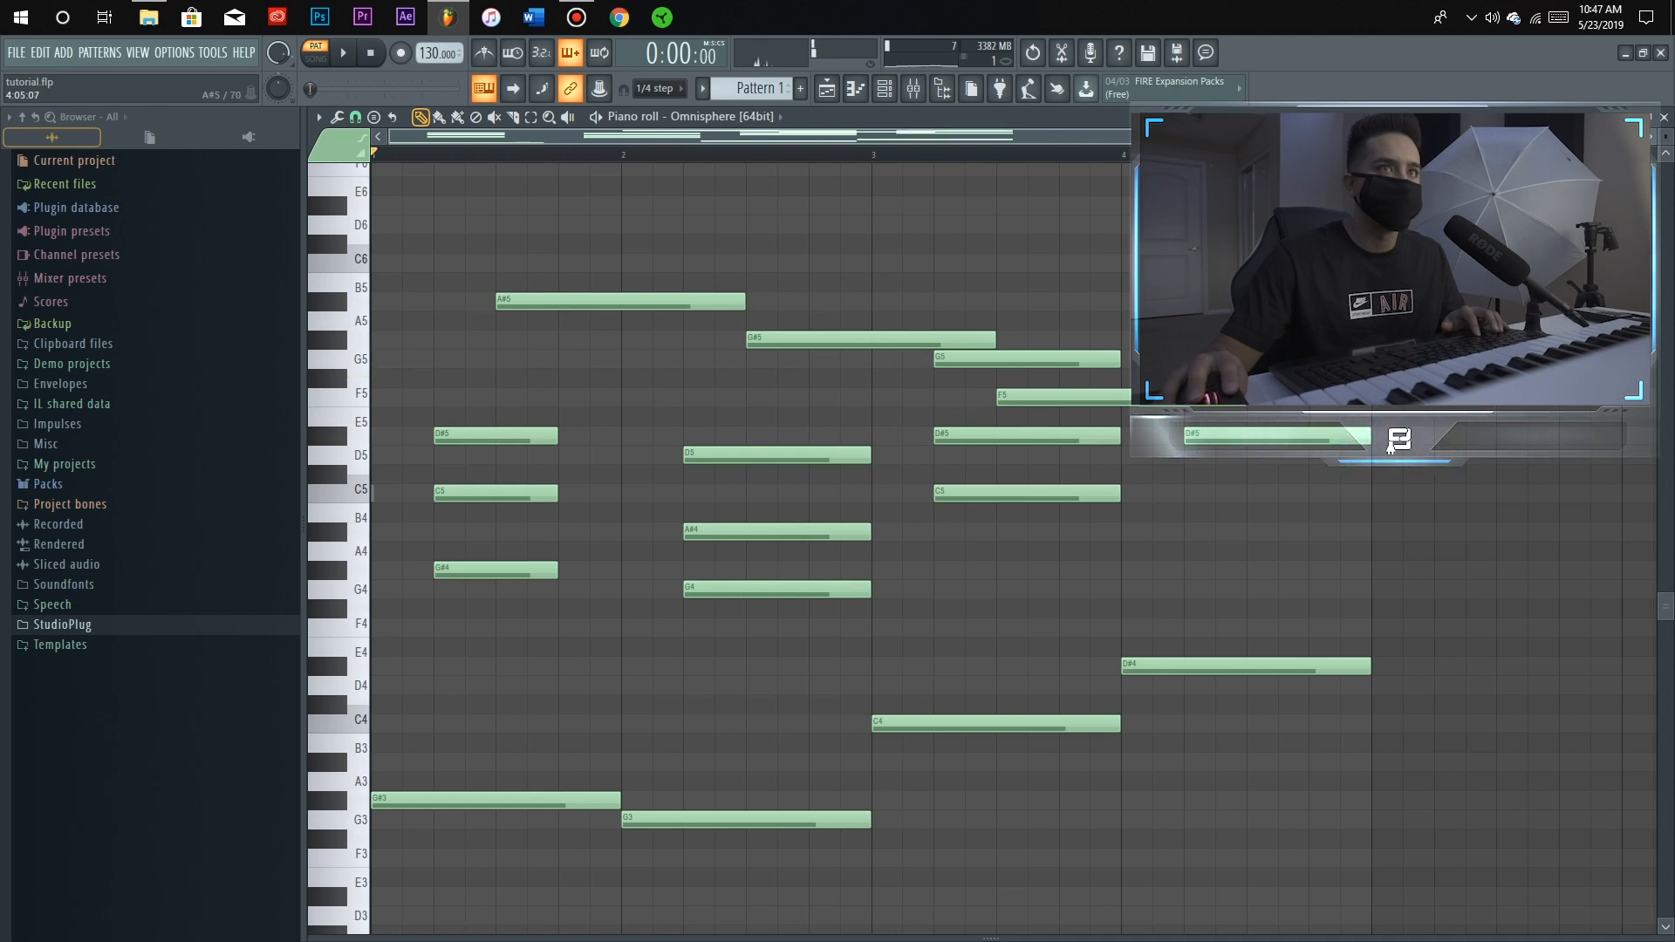
pyautogui.press('space')
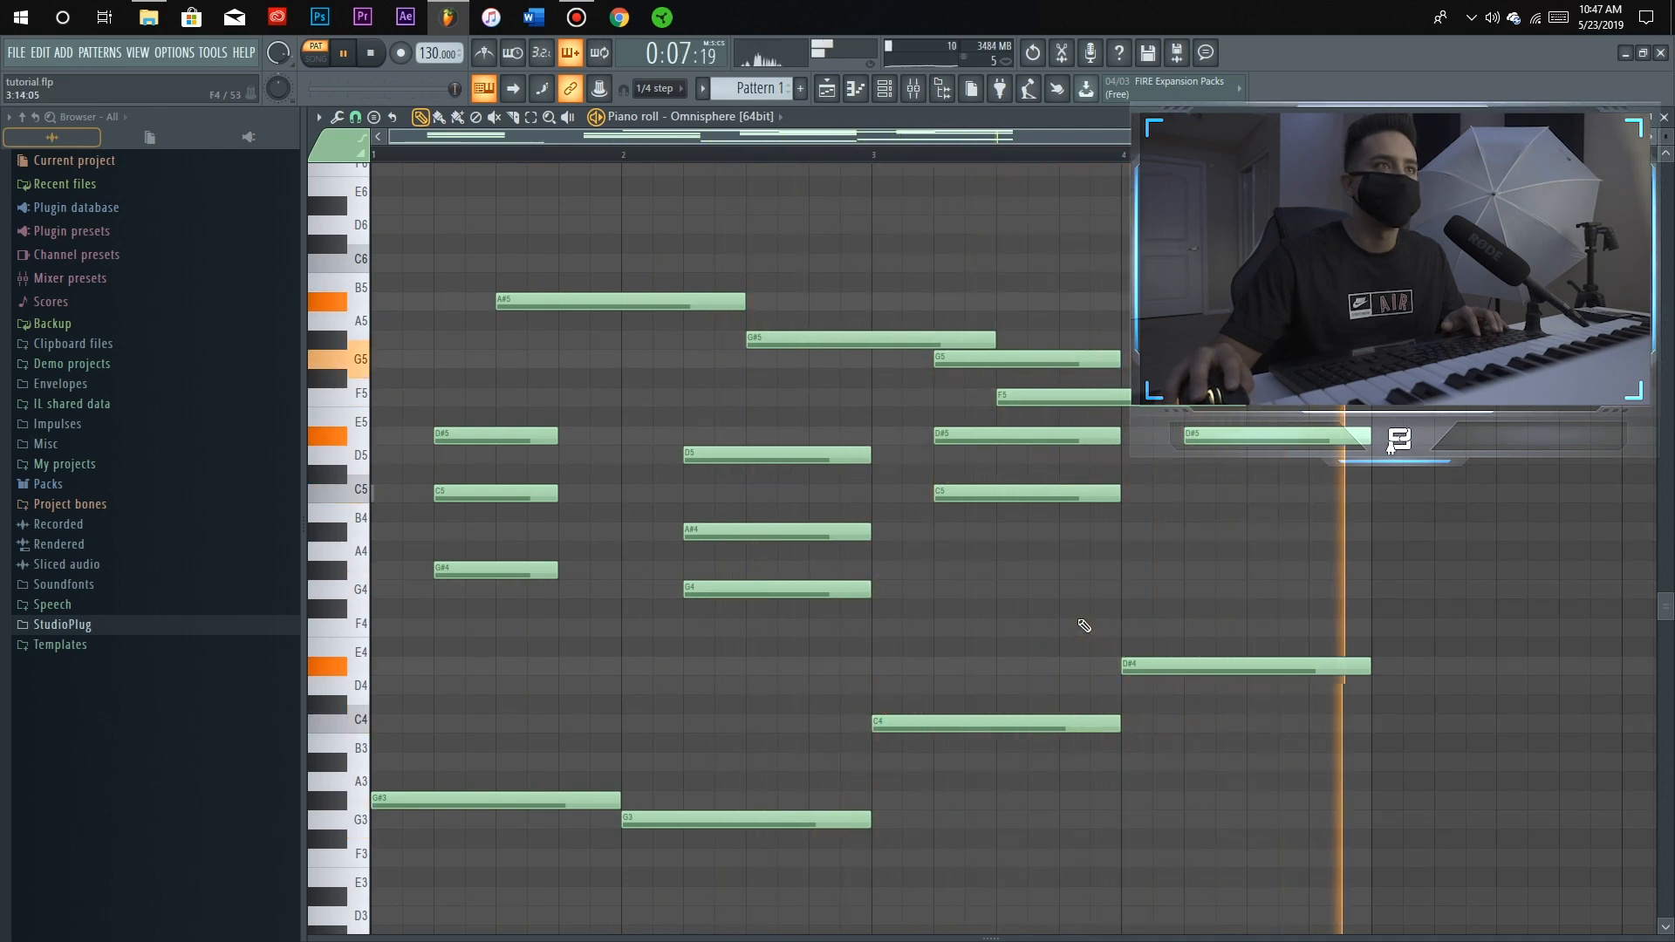
pyautogui.scroll(4, 679, 677)
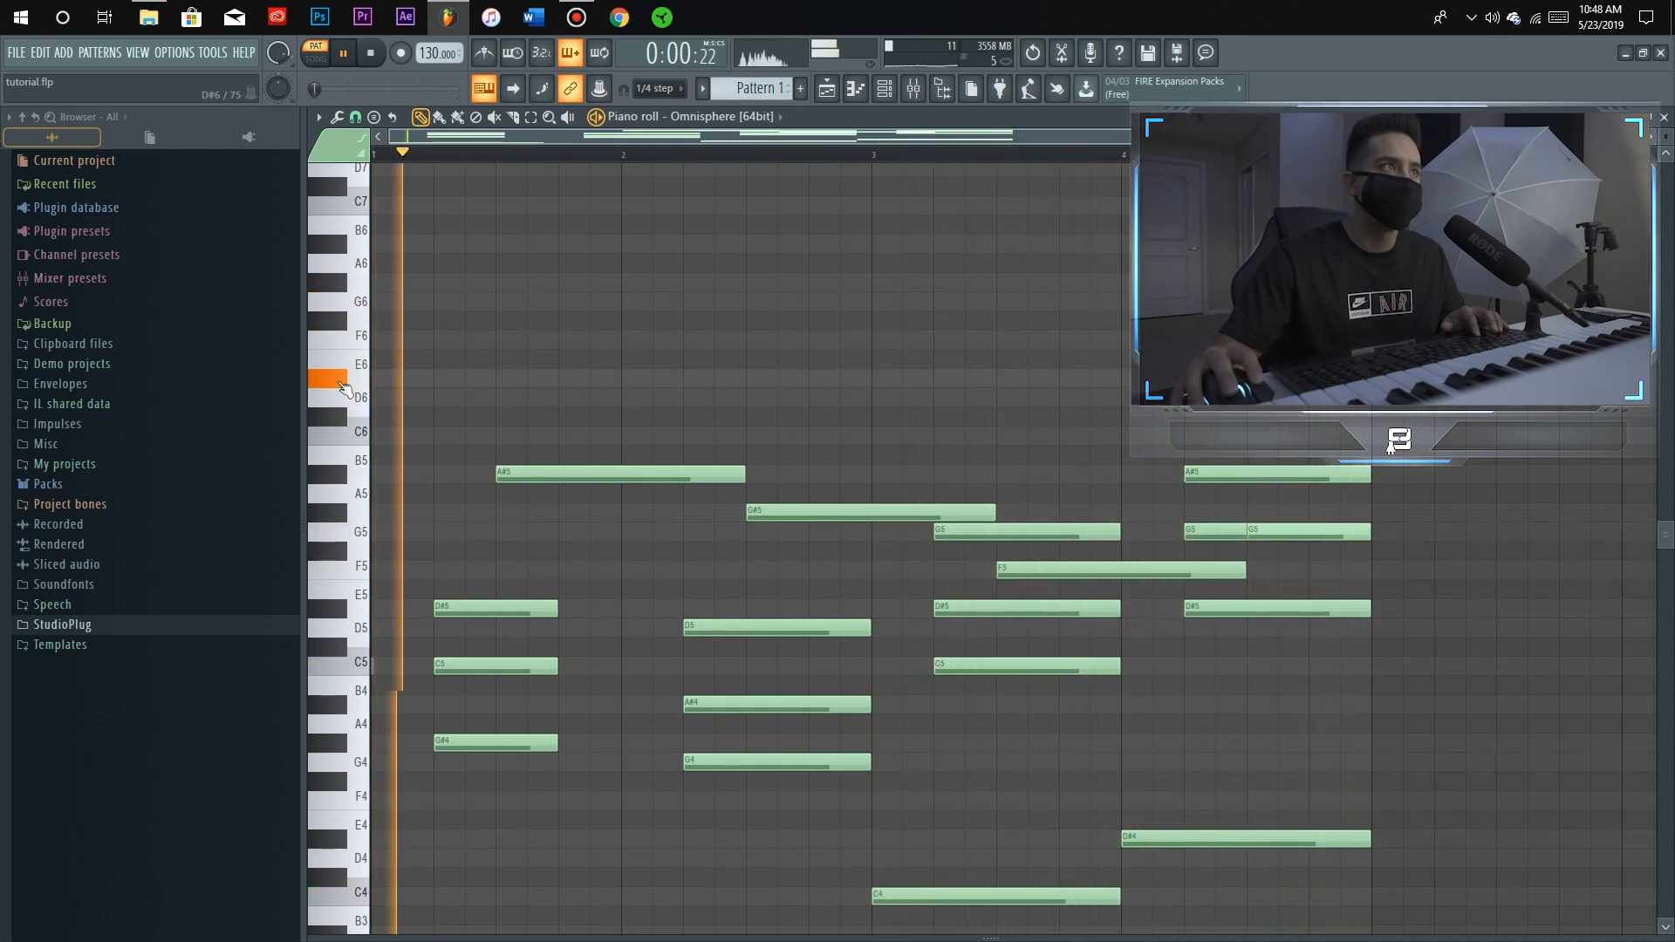
pyautogui.press('space')
pyautogui.scroll(-3, 647, 523)
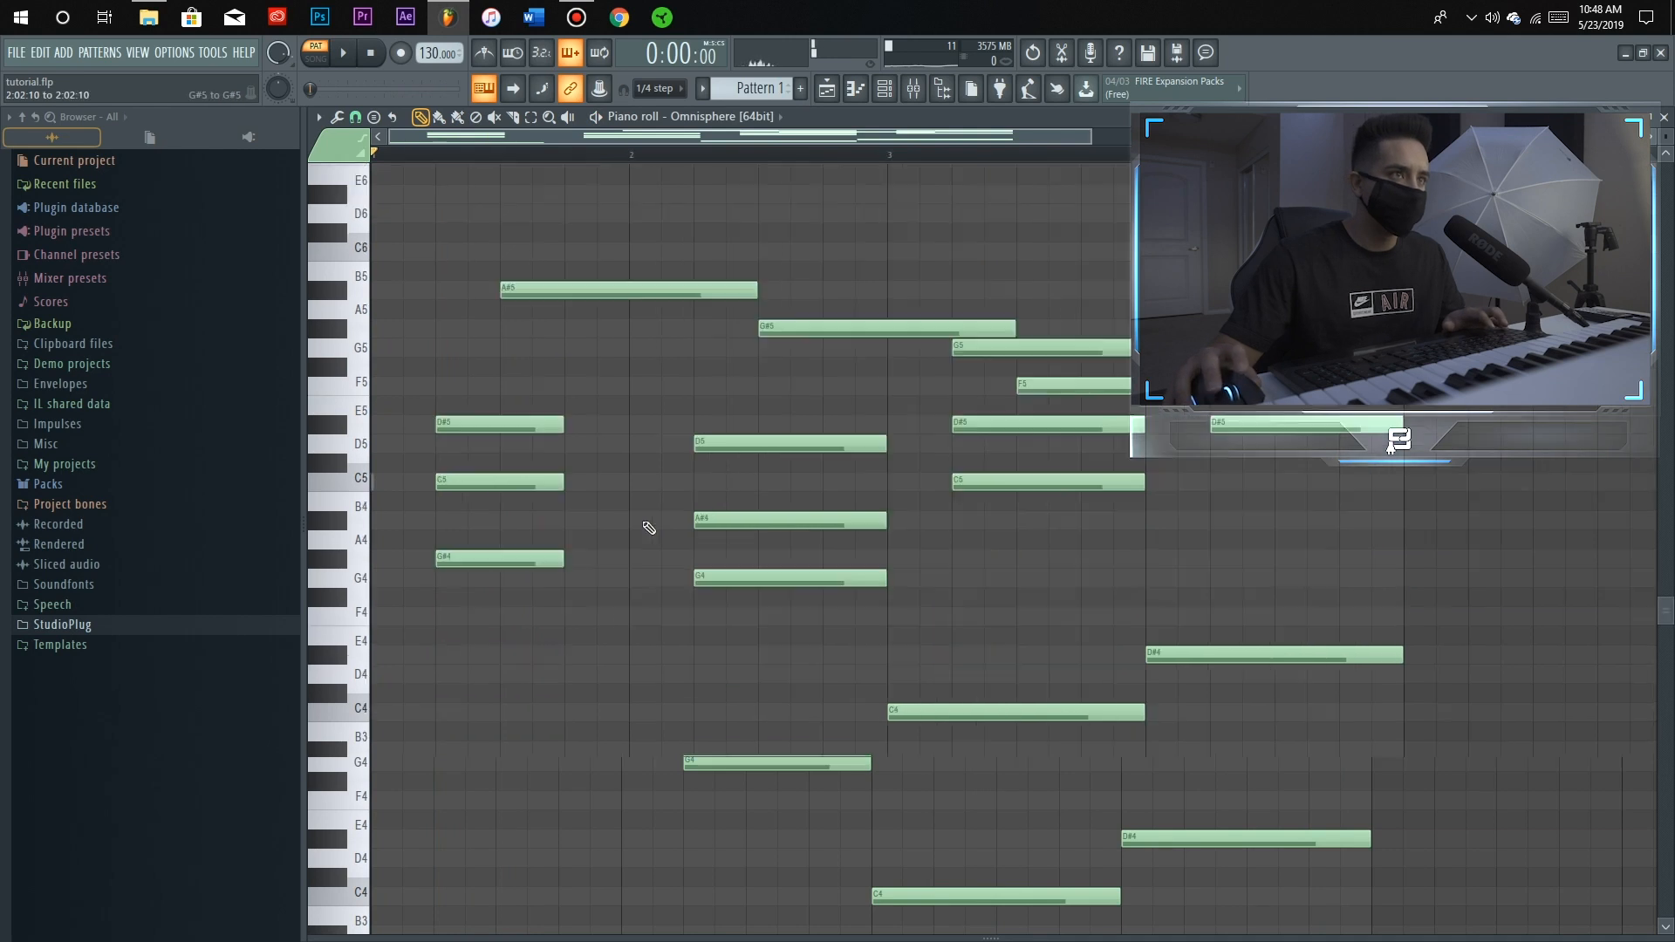
pyautogui.keyDown('ctrl'); pyautogui.scroll(1, 655, 548); pyautogui.keyUp('ctrl')
pyautogui.hotkey('ctrl', 'a')
pyautogui.press('Delete')
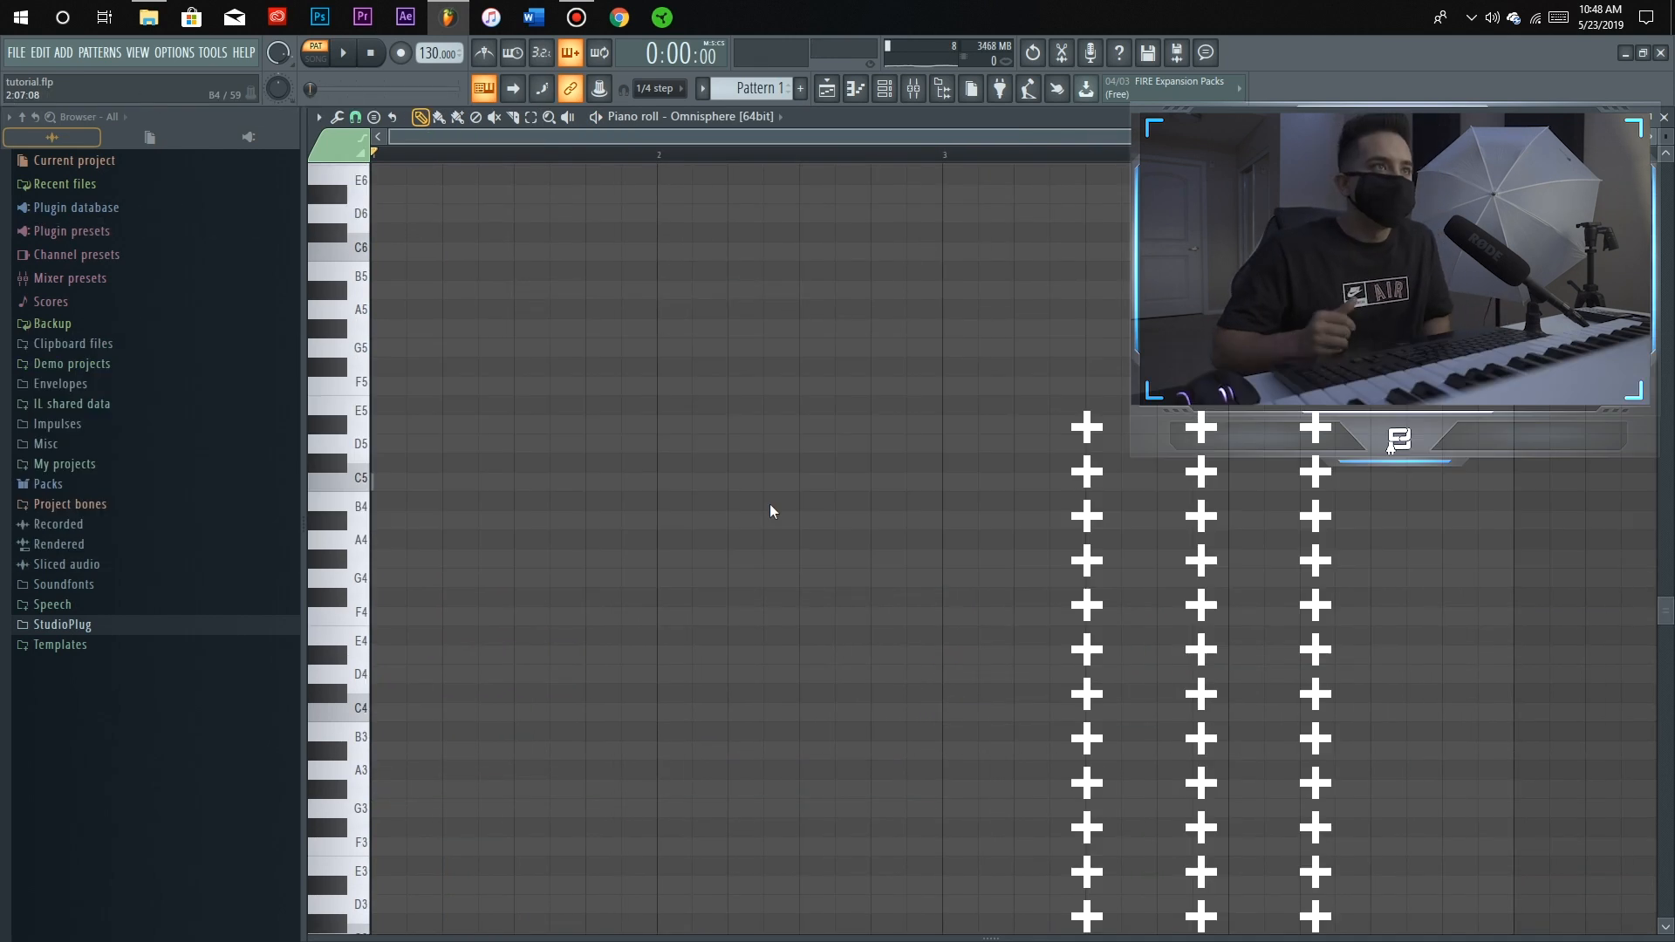
pyautogui.click(886, 96)
pyautogui.click(650, 597)
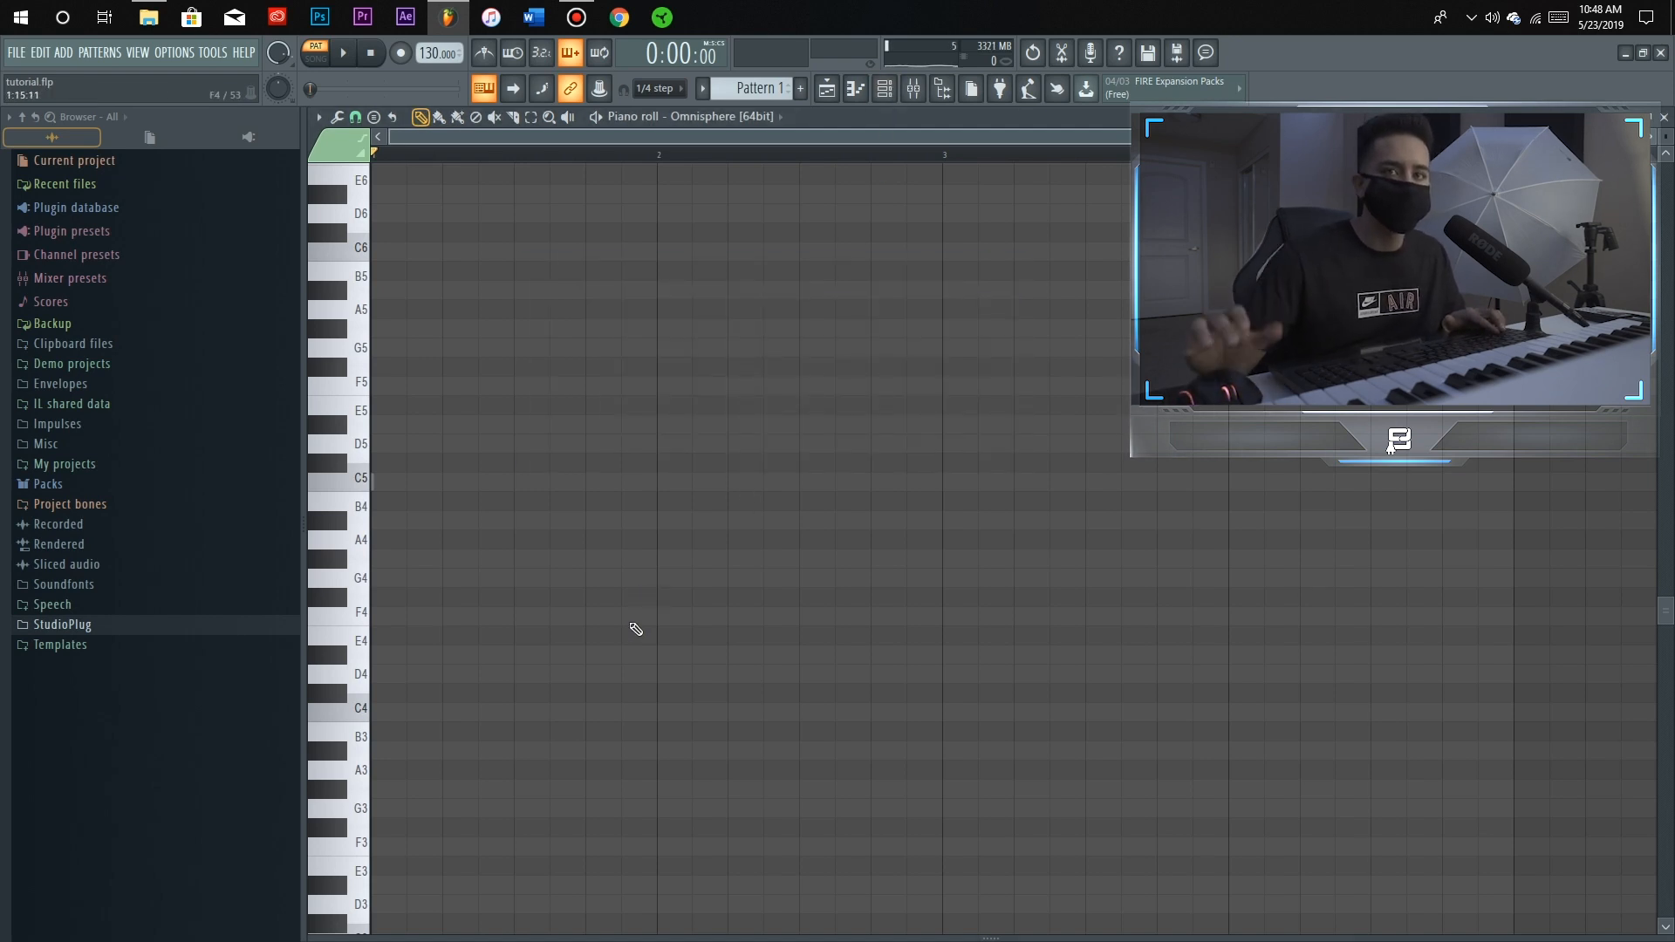
pyautogui.hotkey('ctrl', 'v')
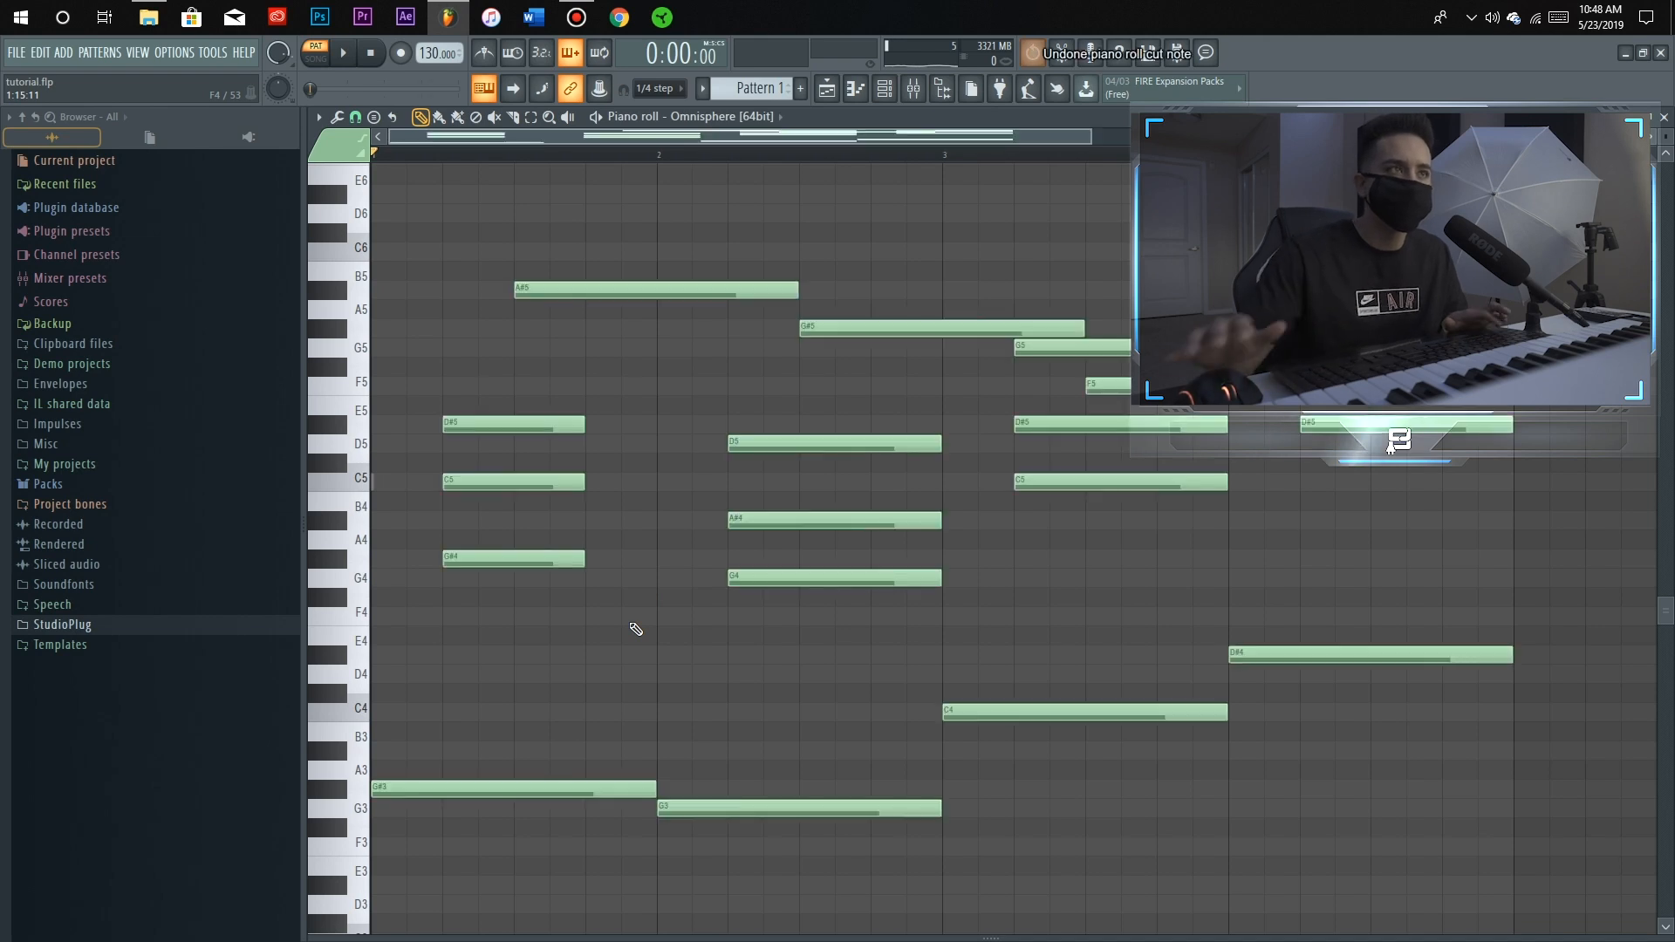
# Open the mixer and the channel rack and route the Omnisphere channel to mixer track 2
pyautogui.click(913, 88)
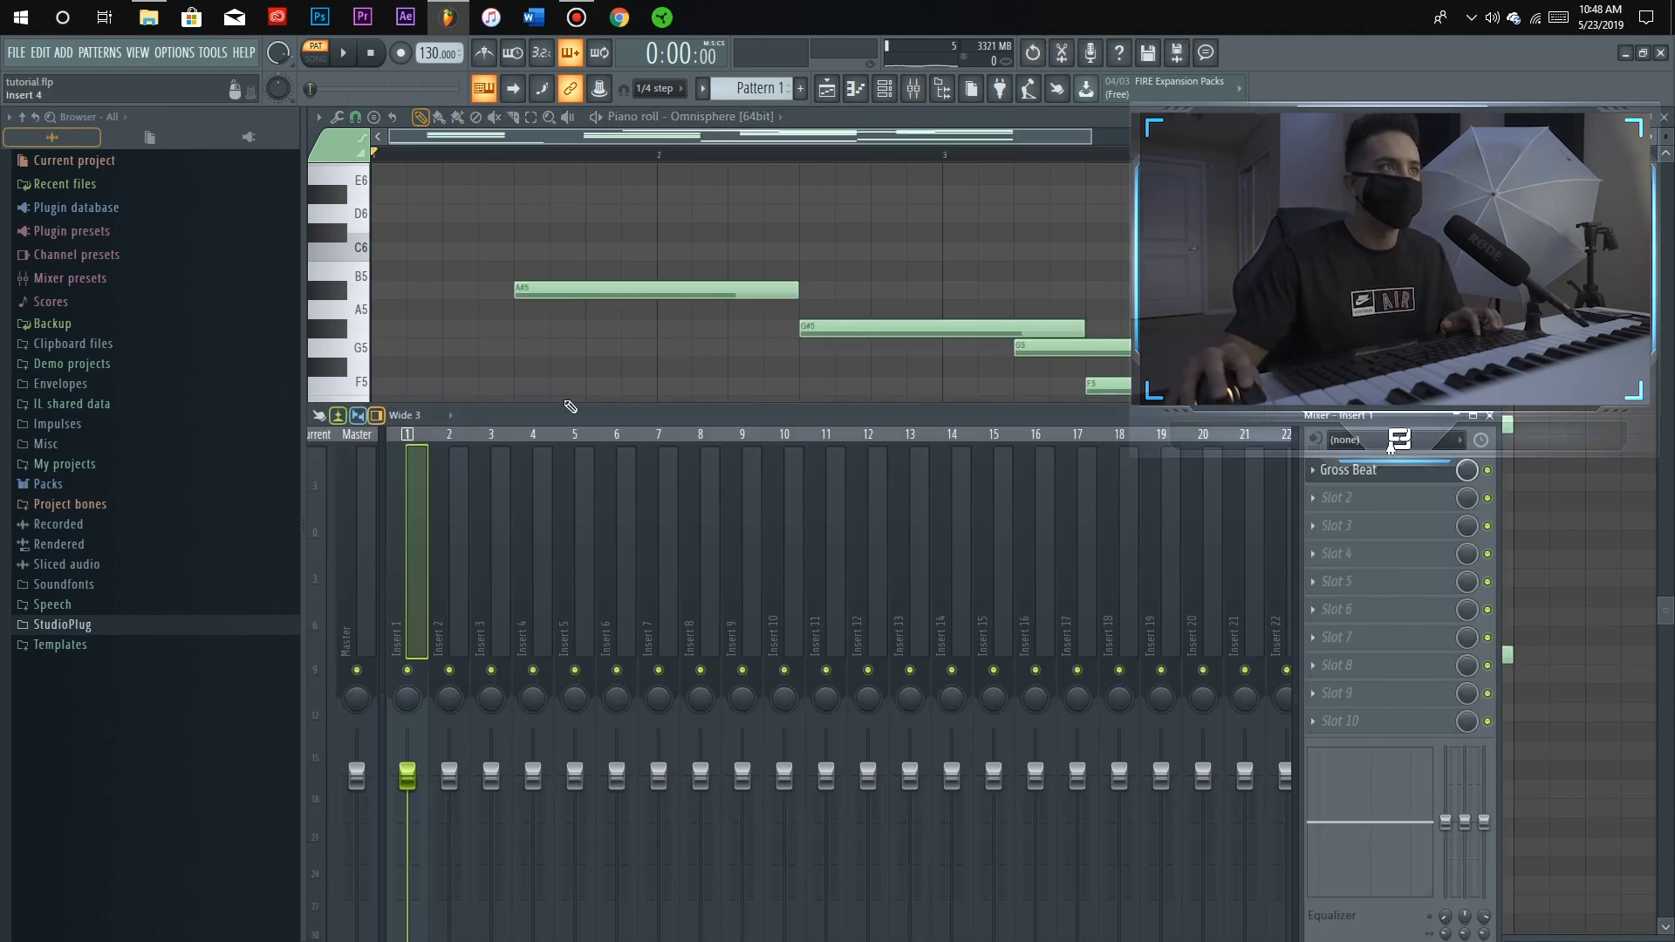
pyautogui.click(887, 95)
pyautogui.moveTo(491, 415); pyautogui.dragTo(565, 354)
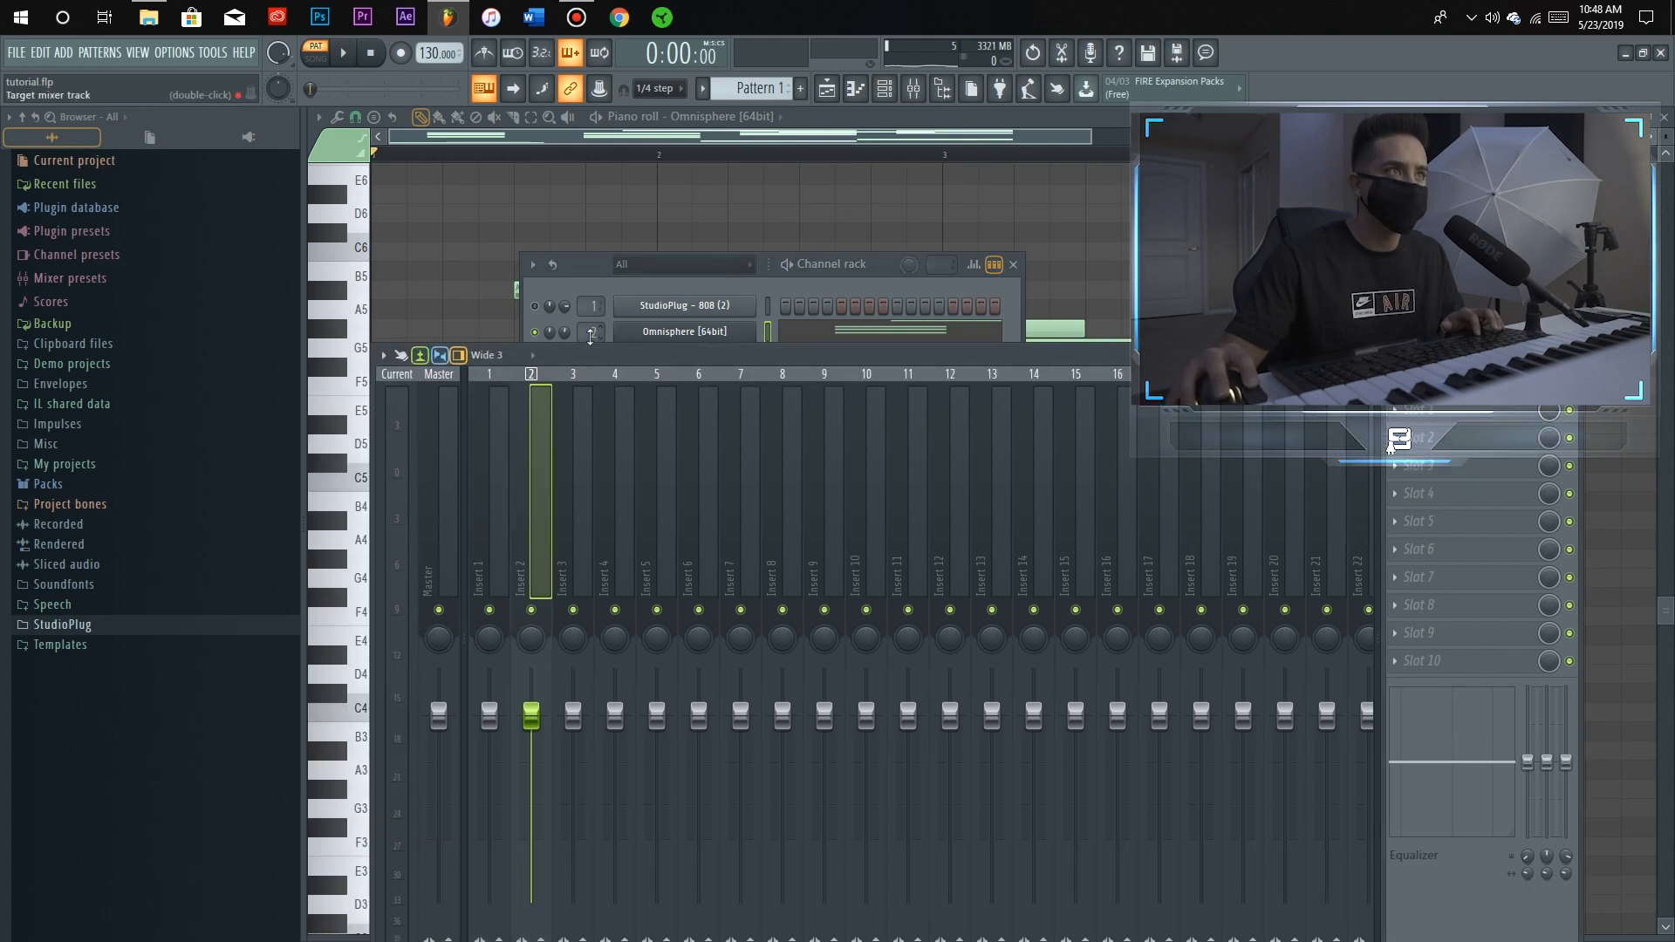
# Open the Omnisphere plugin, move it aside, and bring the mixer to the front with Insert 2 selected
pyautogui.click(689, 332)
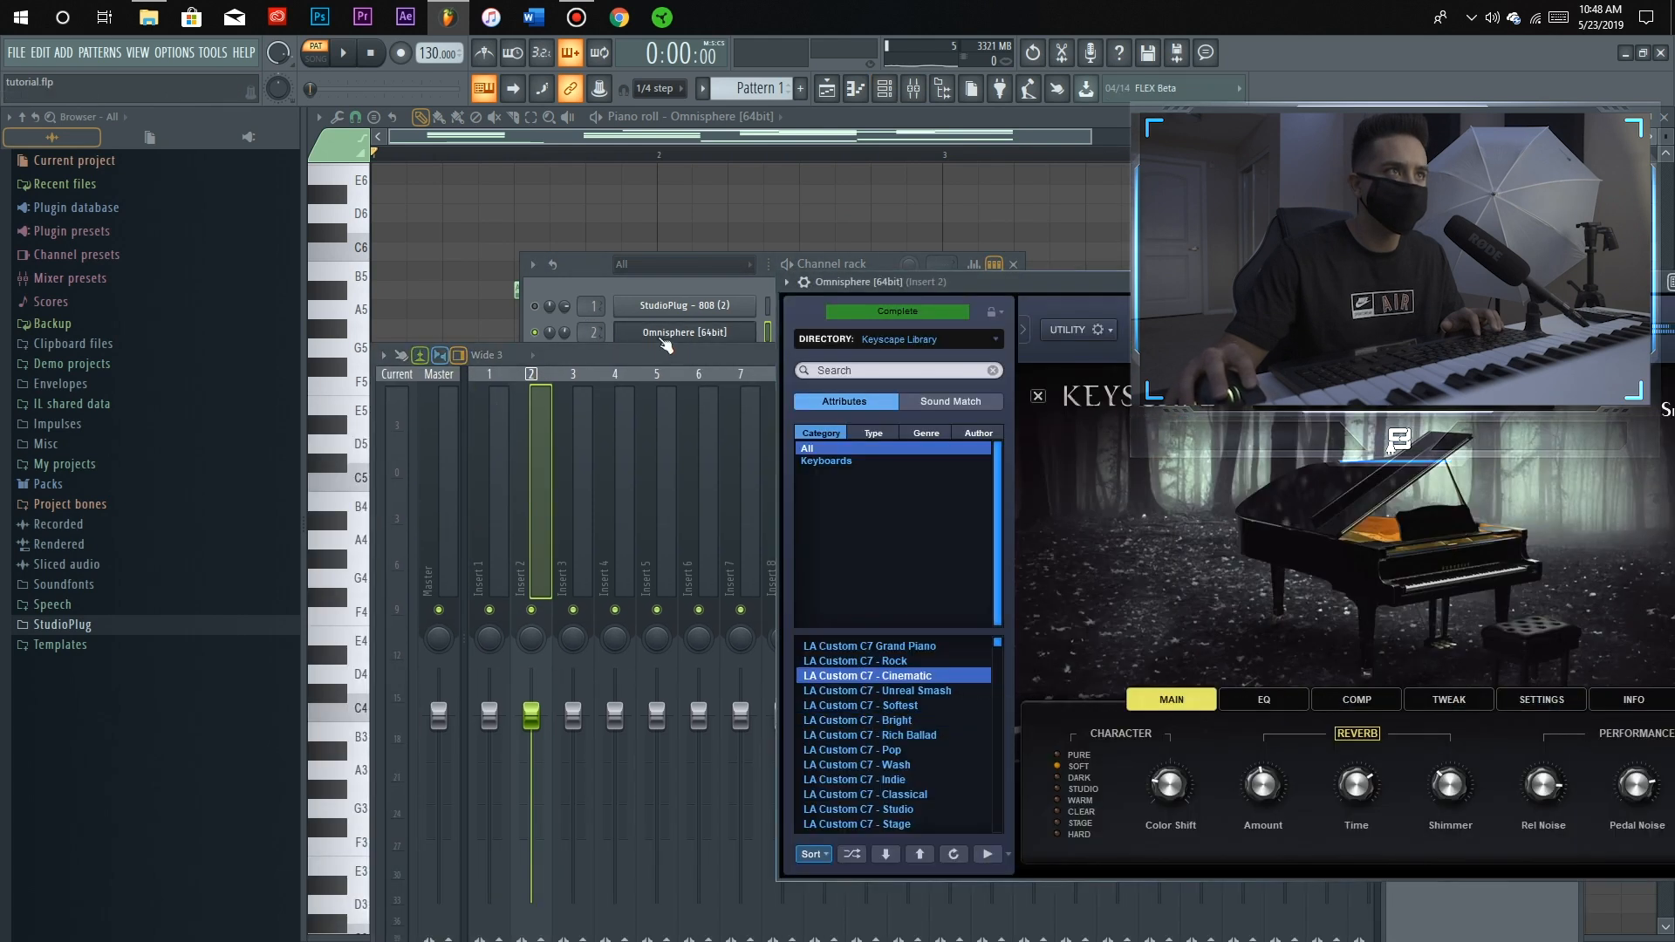
pyautogui.moveTo(810, 286); pyautogui.dragTo(544, 343)
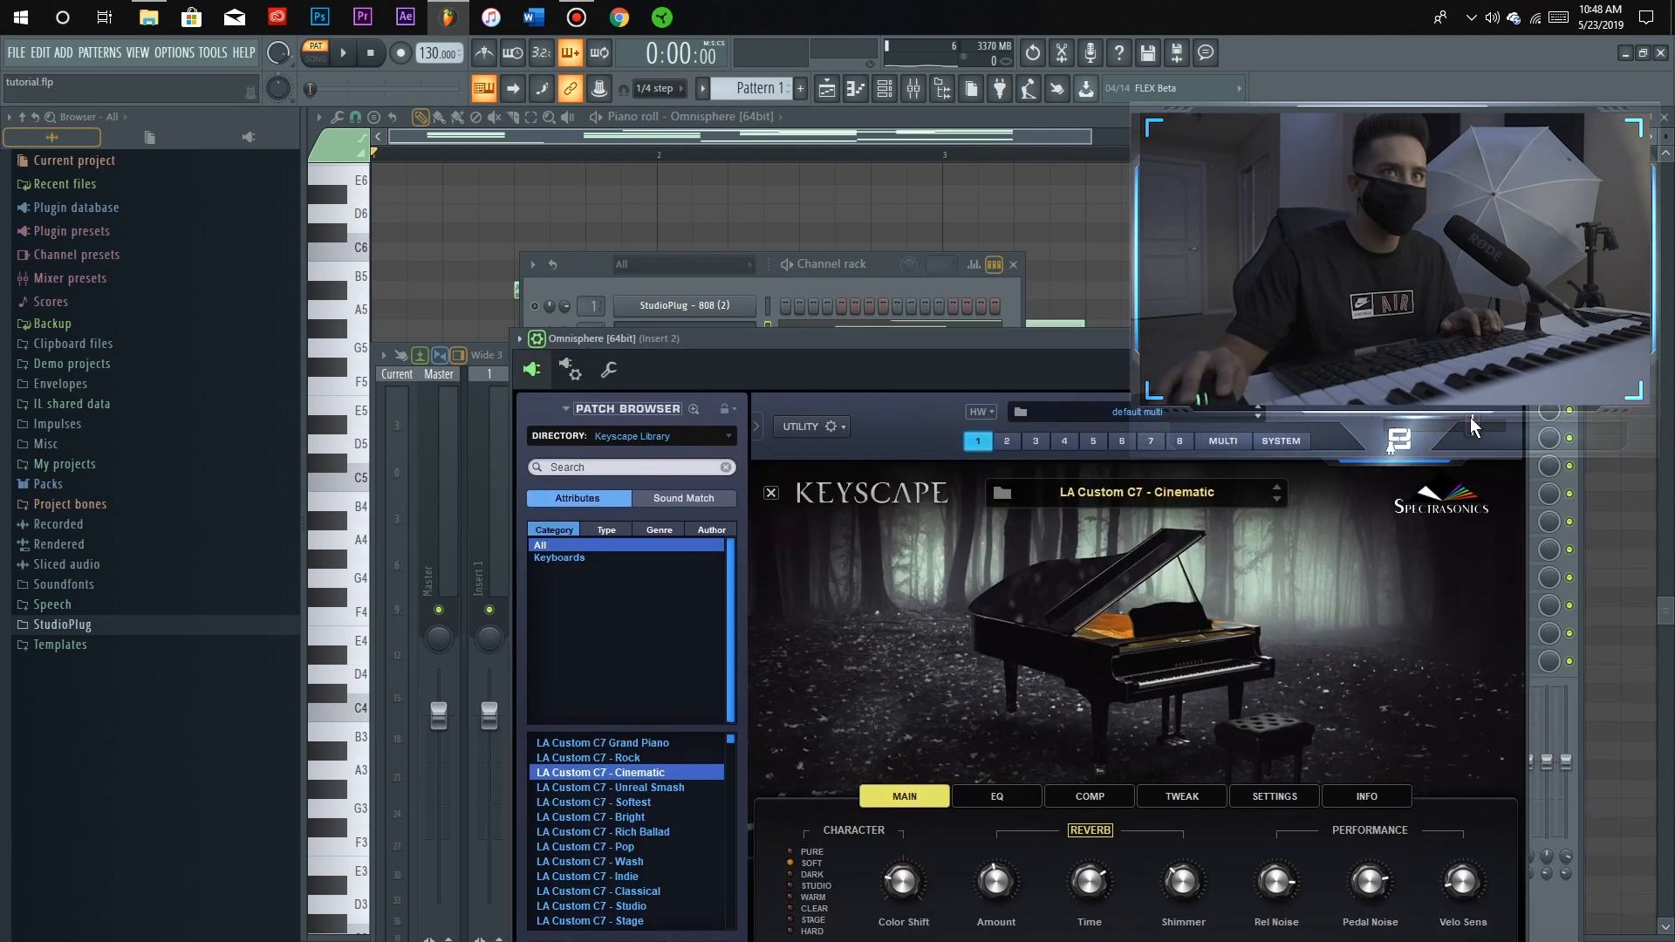
pyautogui.moveTo(611, 338); pyautogui.dragTo(1049, 386)
pyautogui.click(550, 486)
pyautogui.moveTo(610, 354); pyautogui.dragTo(620, 209)
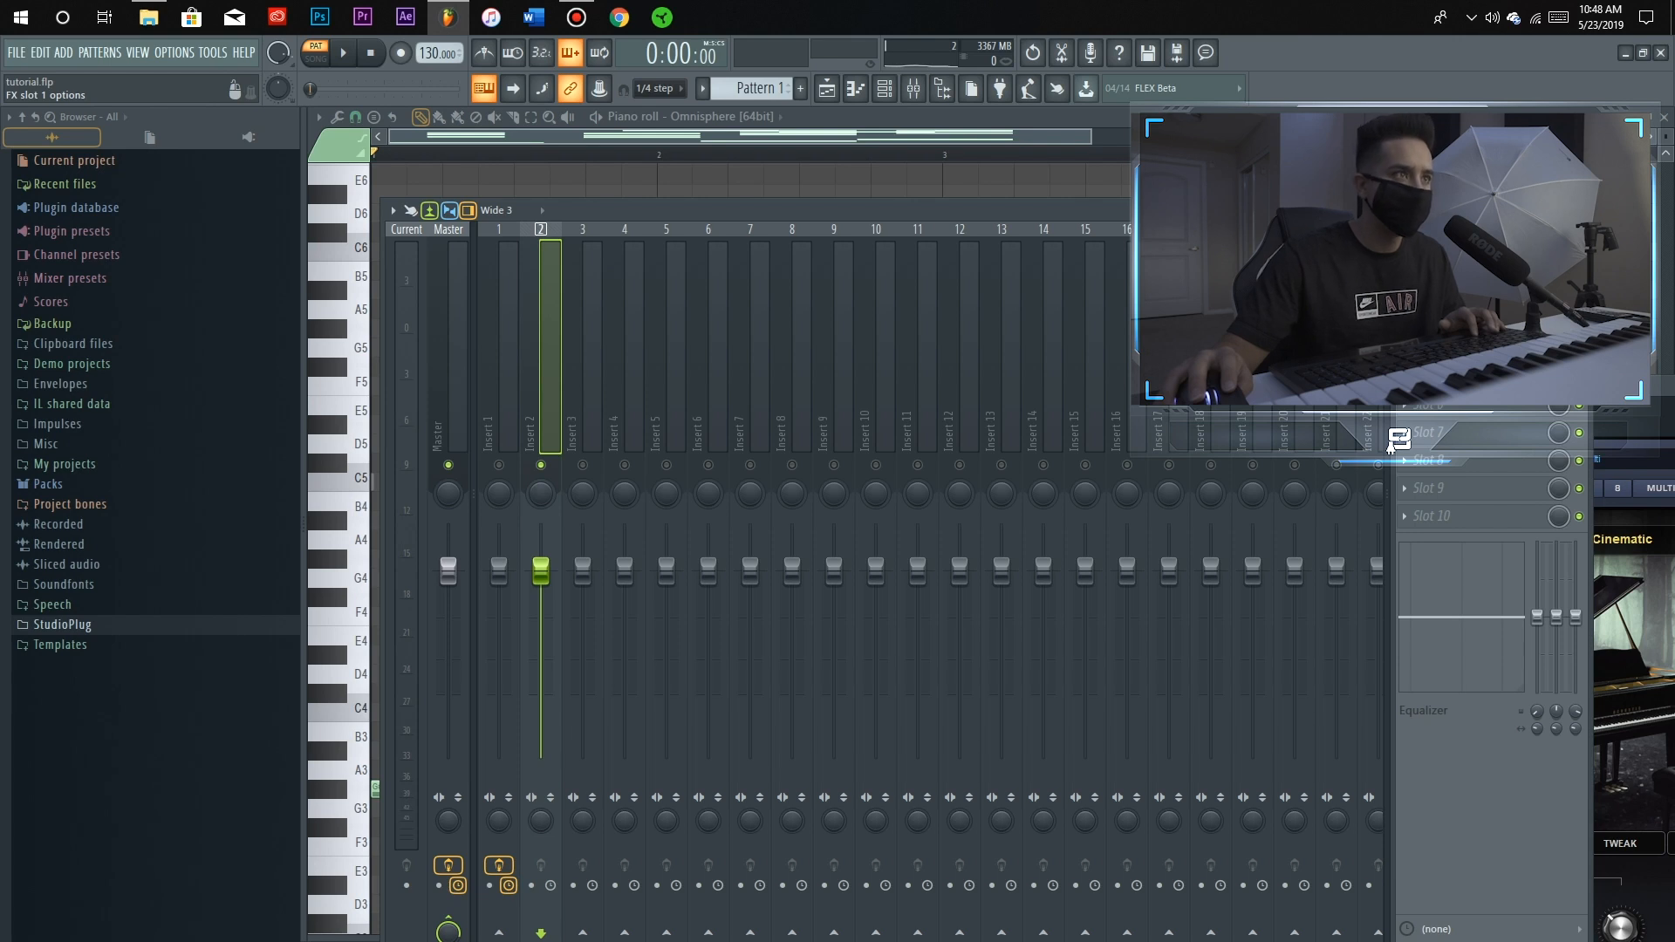
# Start playback and load Fruity Parametric EQ 2 in the first effect slot of Insert 2
pyautogui.press('space')
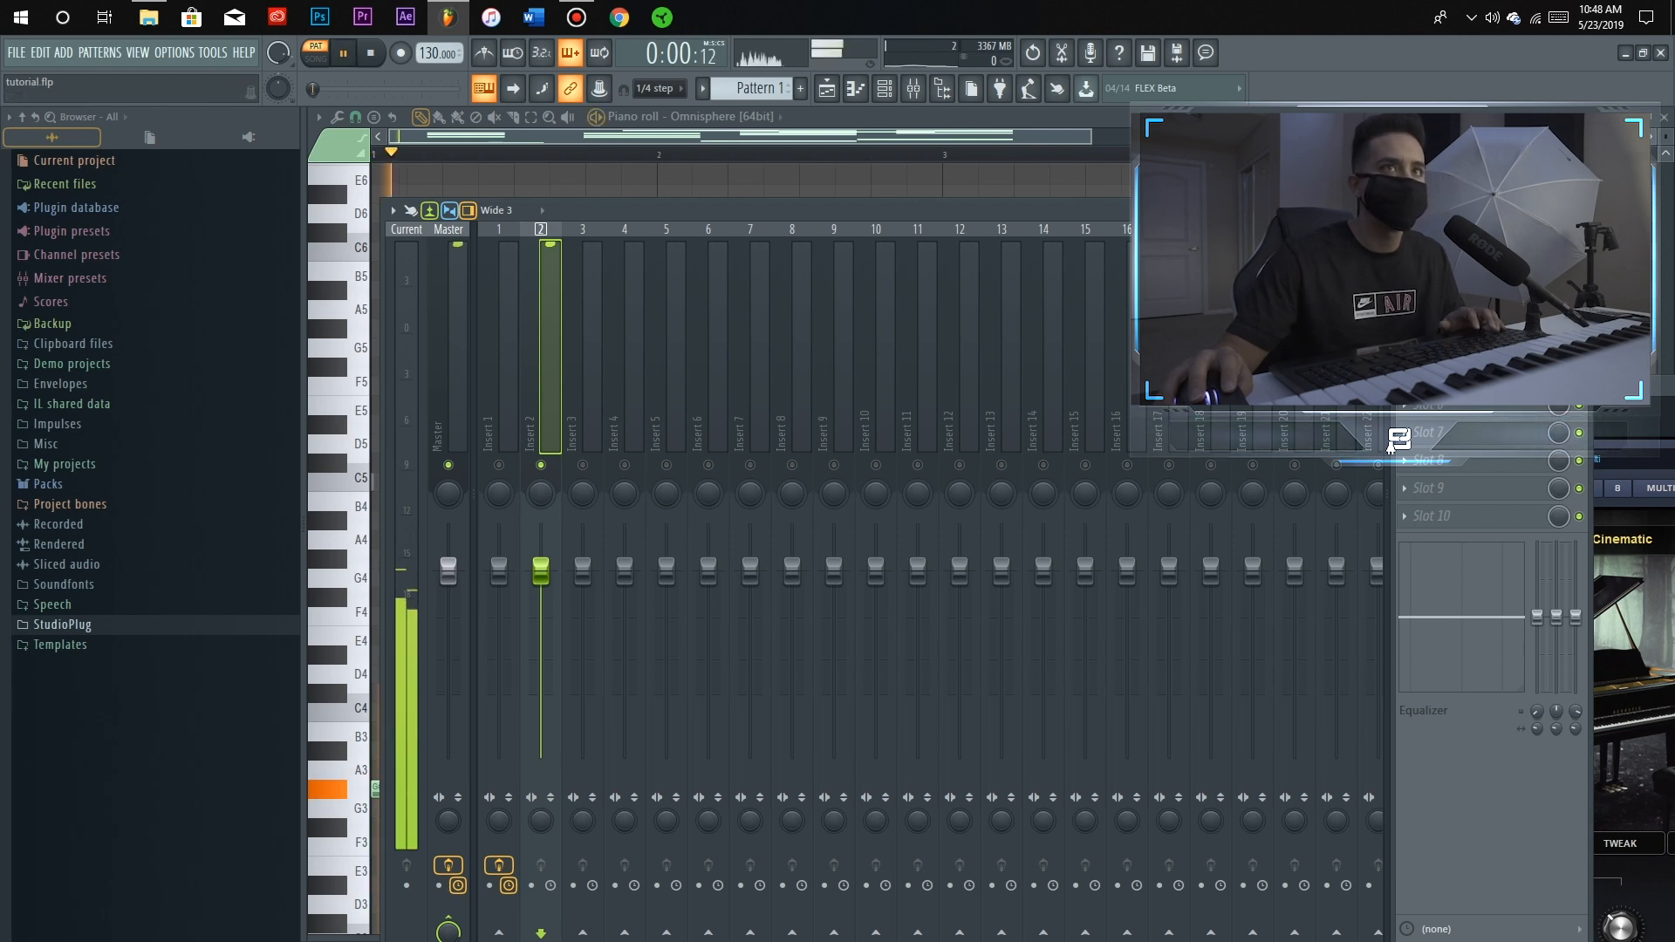
pyautogui.click(1393, 443)
pyautogui.click(1225, 642)
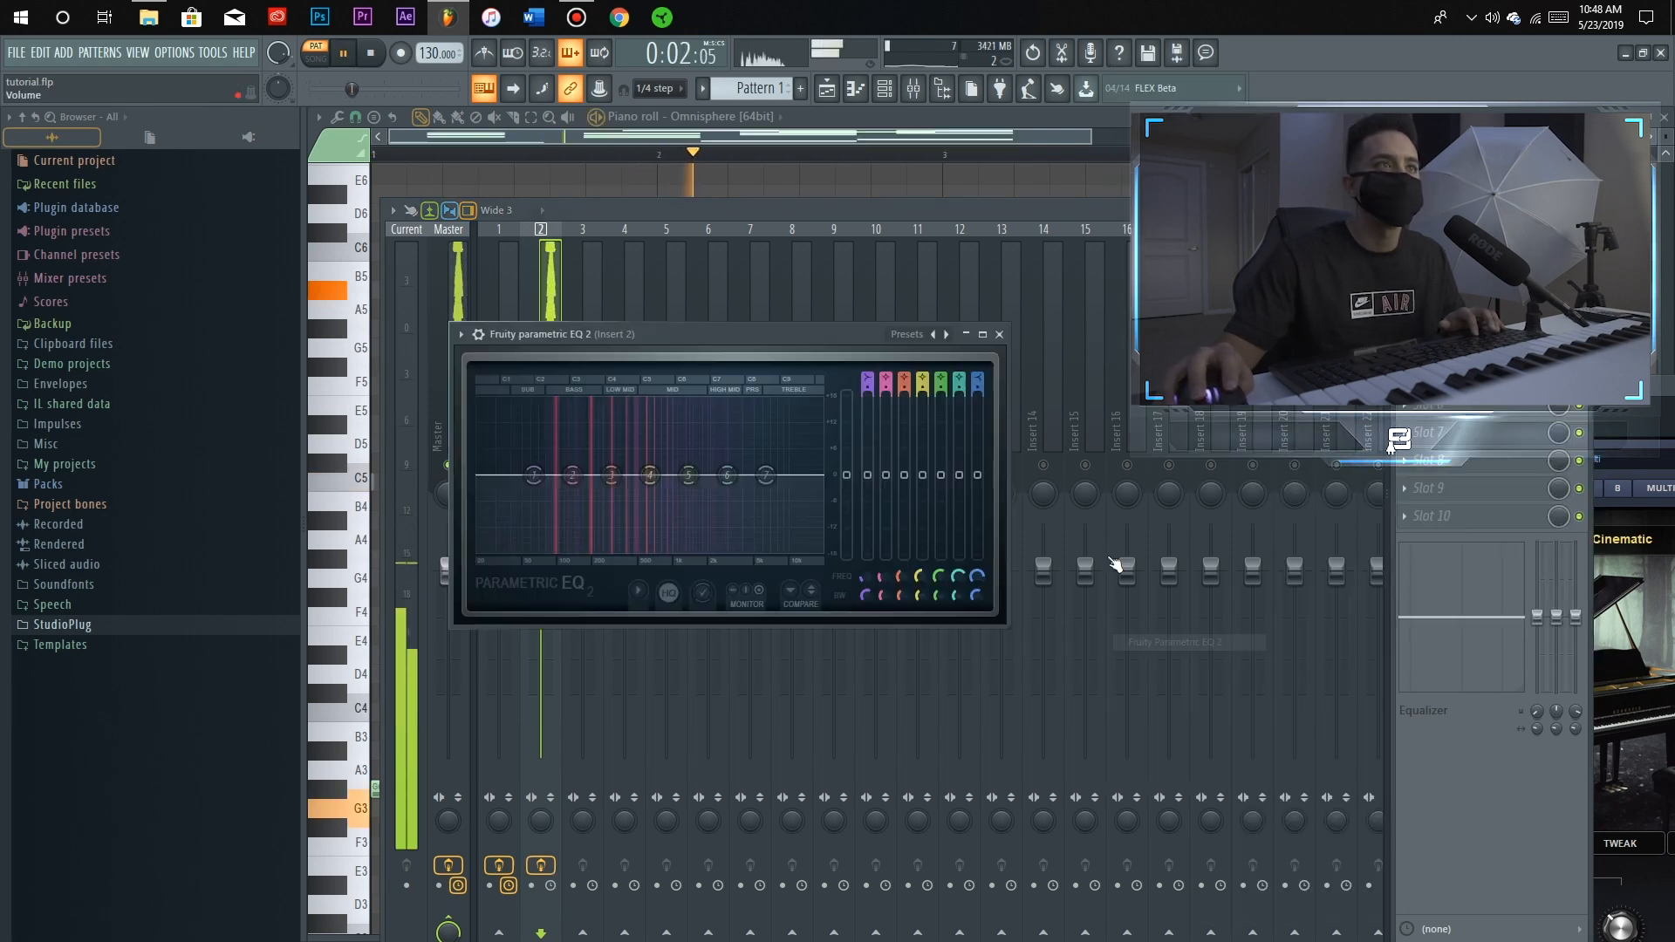
# Set EQ band 1 to high pass and raise its frequency, and boost band 5 in the high mids
pyautogui.rightClick(530, 486)
pyautogui.moveTo(580, 526)
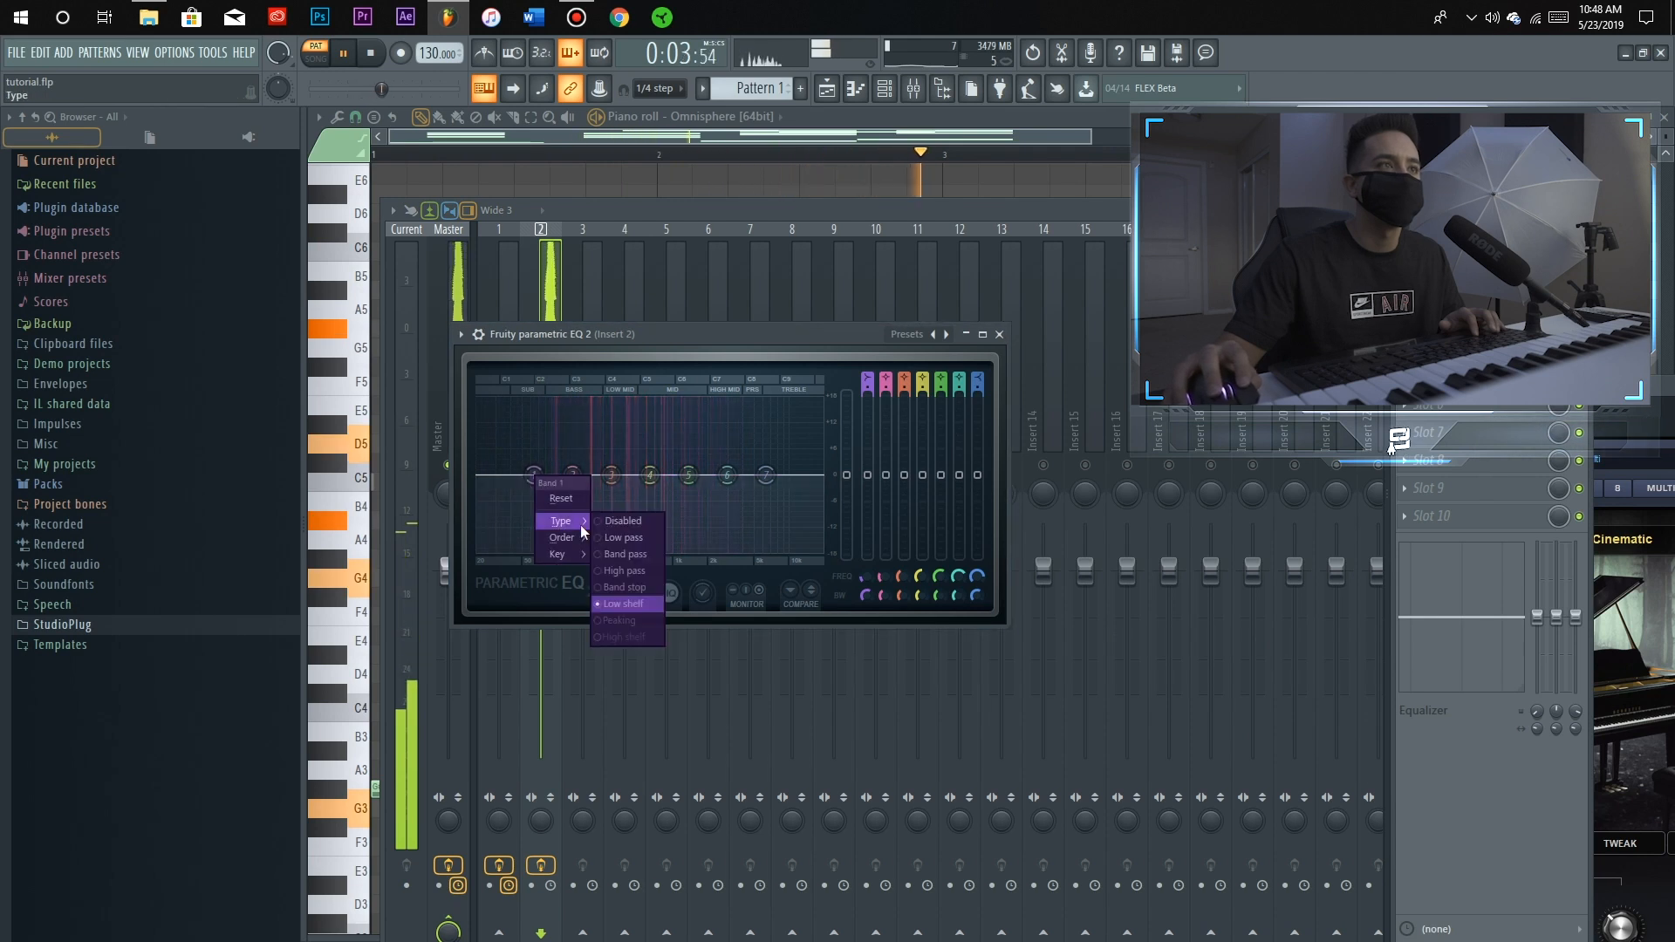
pyautogui.click(630, 564)
pyautogui.moveTo(533, 475); pyautogui.dragTo(577, 476)
pyautogui.moveTo(688, 476); pyautogui.dragTo(726, 451)
# Set EQ band 7 to low pass at about 9019 Hz and close the equalizer
pyautogui.rightClick(765, 475)
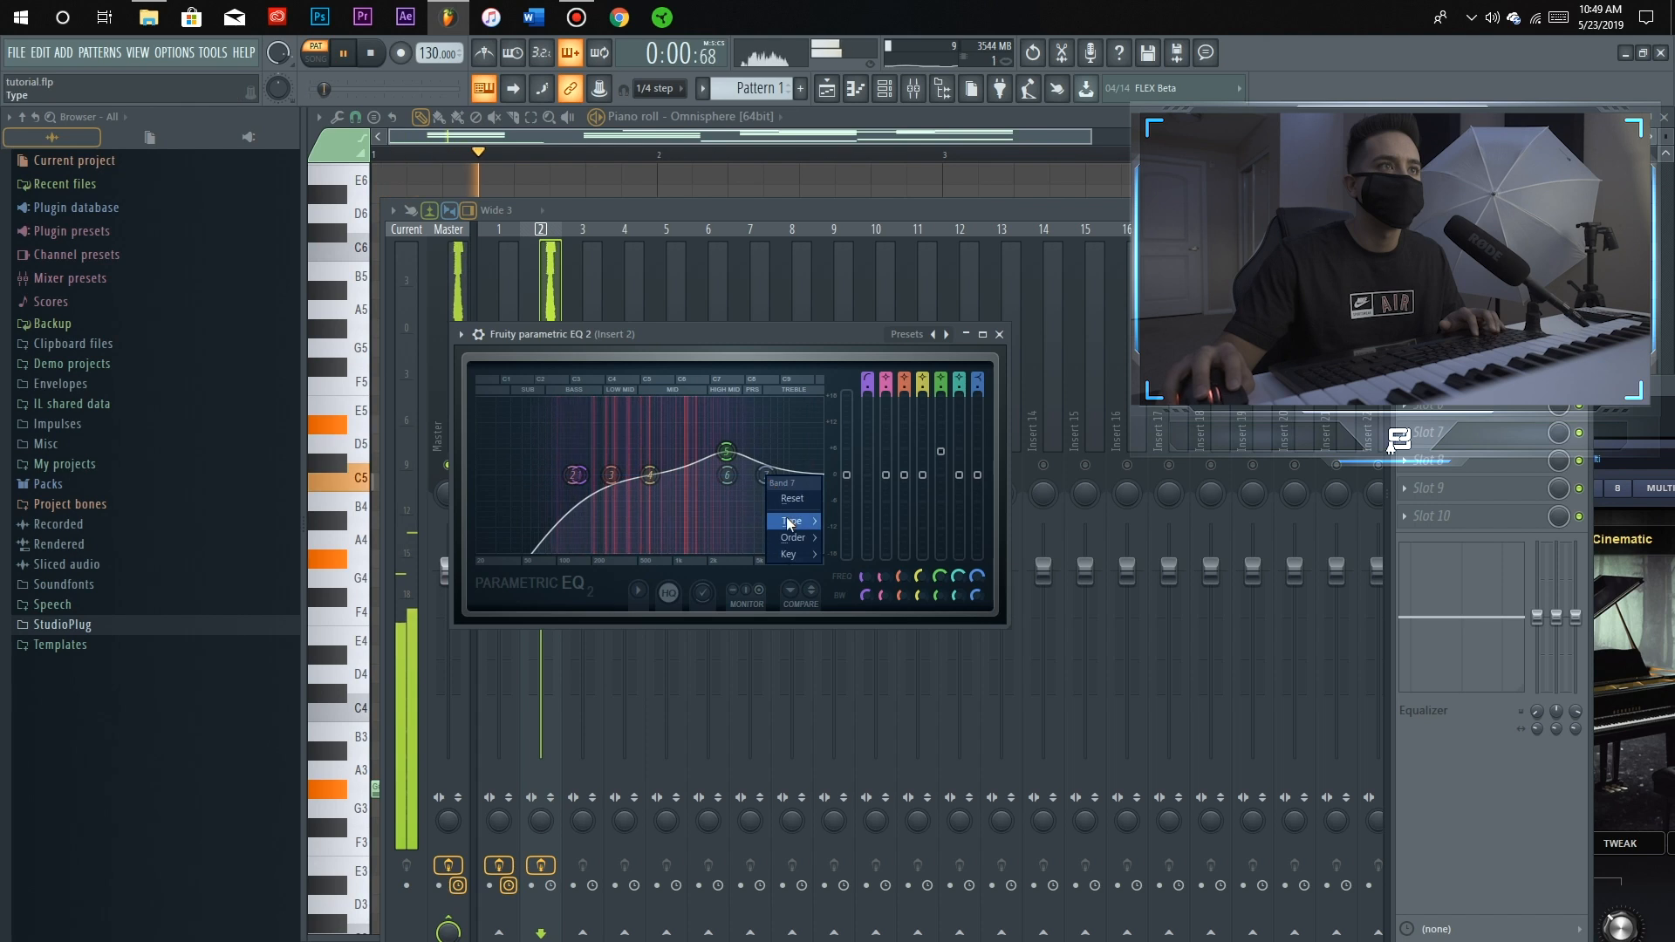
pyautogui.moveTo(792, 521)
pyautogui.click(841, 538)
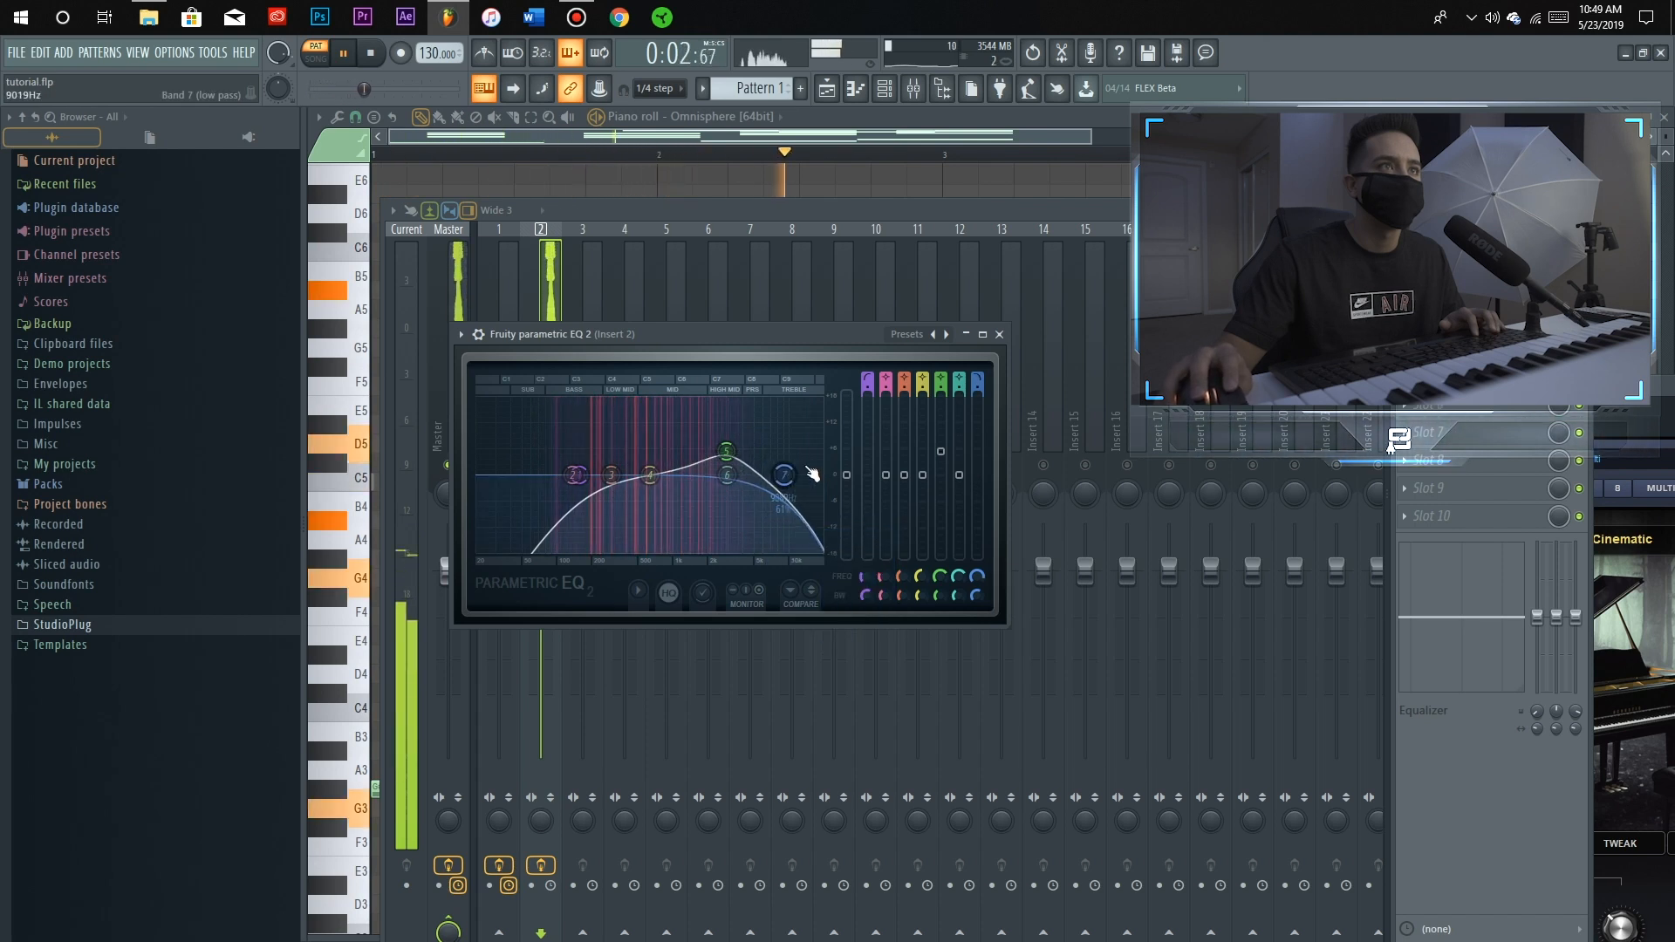
pyautogui.click(1448, 265)
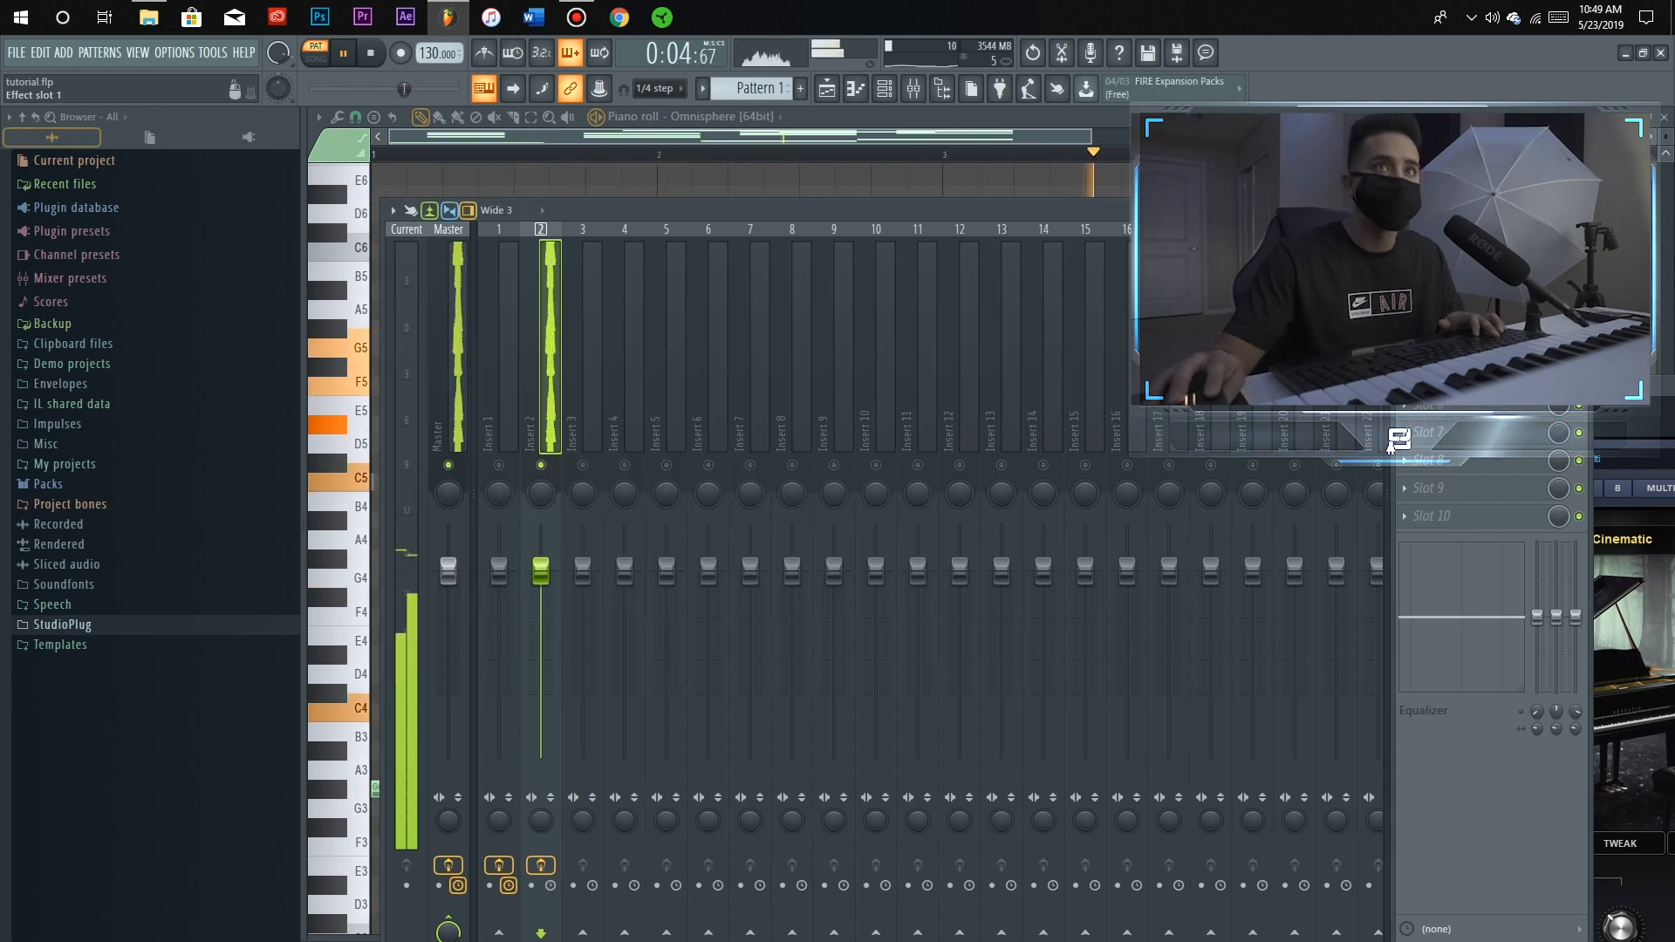
# Move the EQ down one effect slot and load Fruity Chorus in the first slot of Insert 2
pyautogui.click(1404, 264)
pyautogui.click(1439, 582)
pyautogui.click(1397, 434)
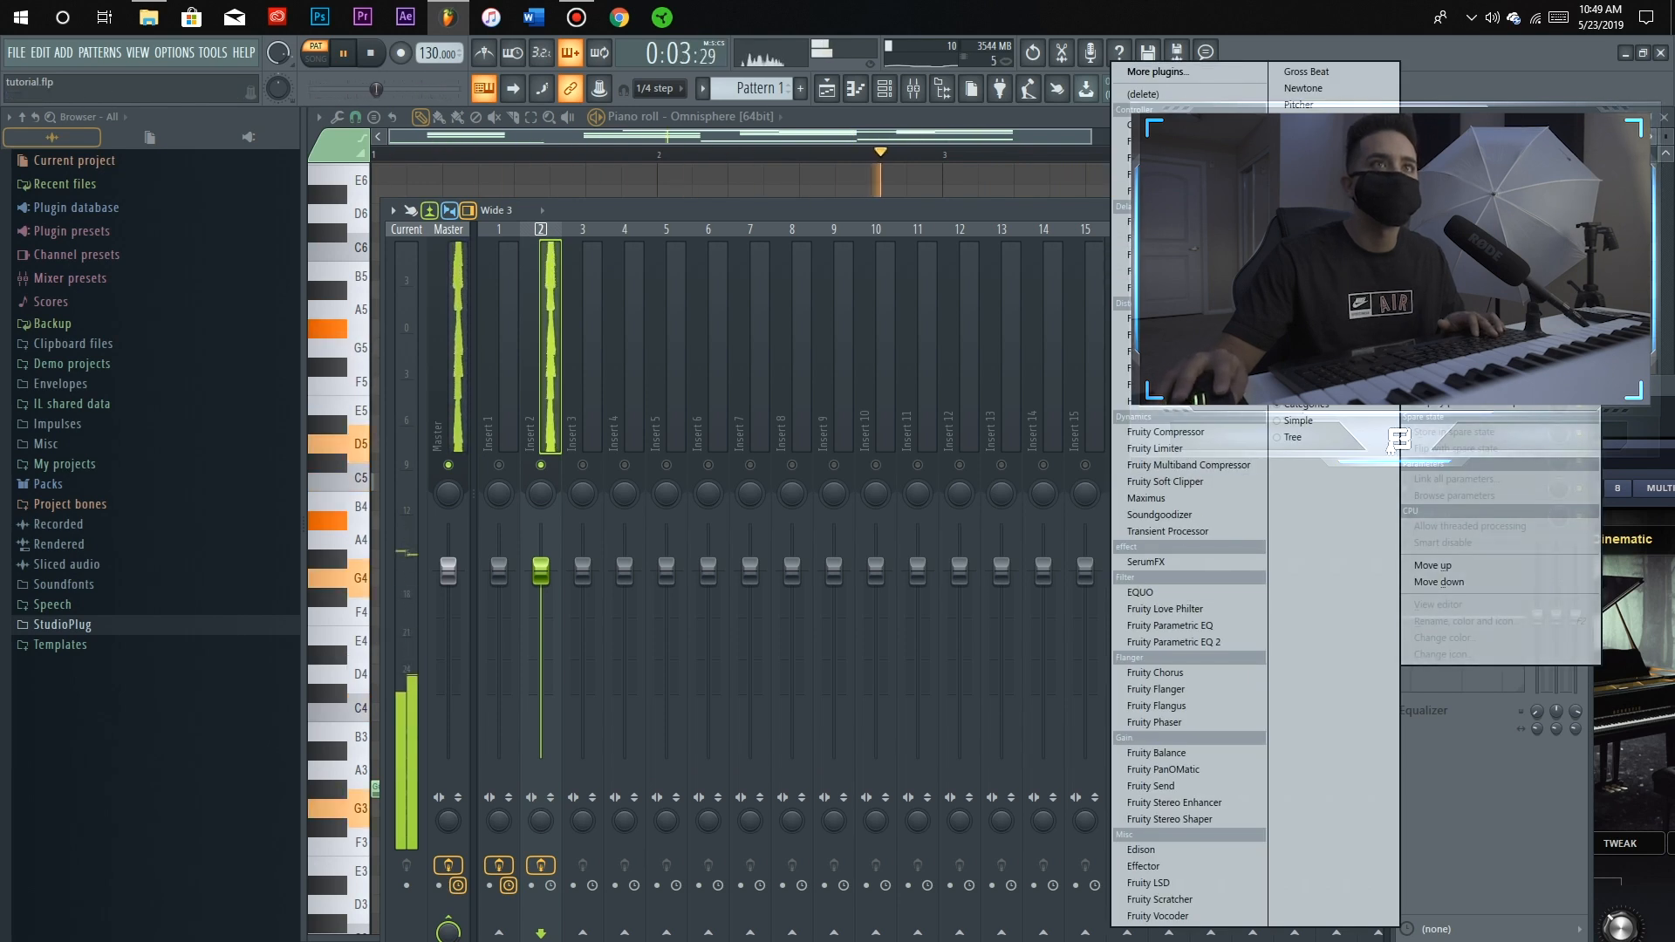
pyautogui.click(1190, 675)
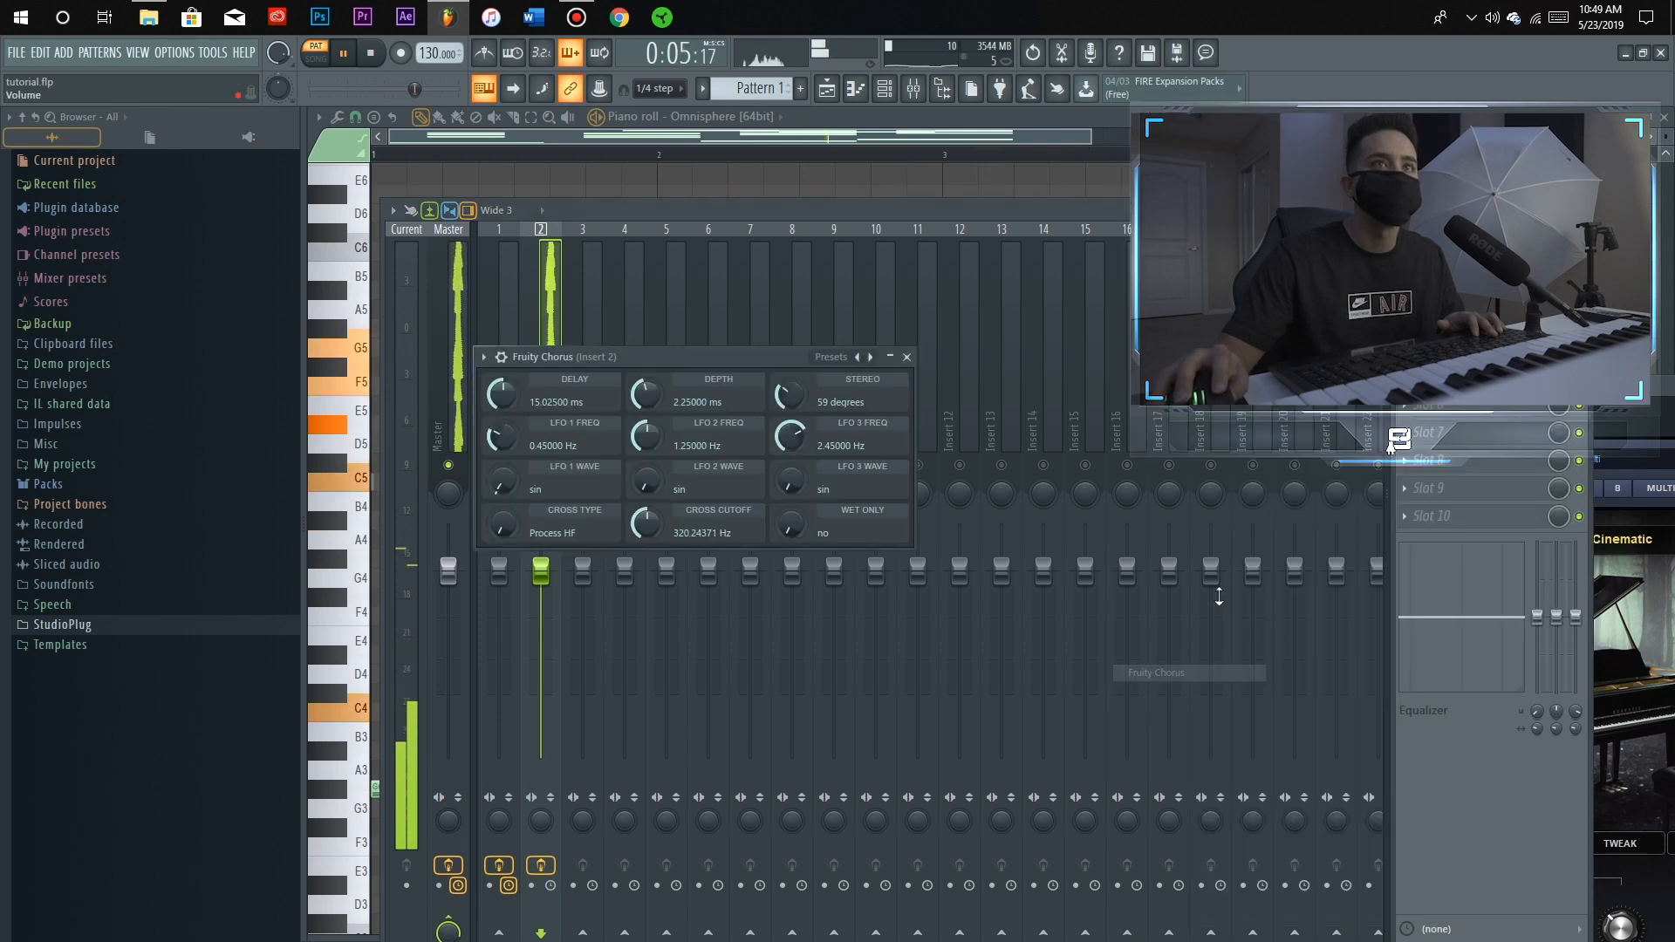
# Lower the Fruity Chorus mix level to about 49% and stop playback
pyautogui.moveTo(752, 357); pyautogui.dragTo(1057, 310)
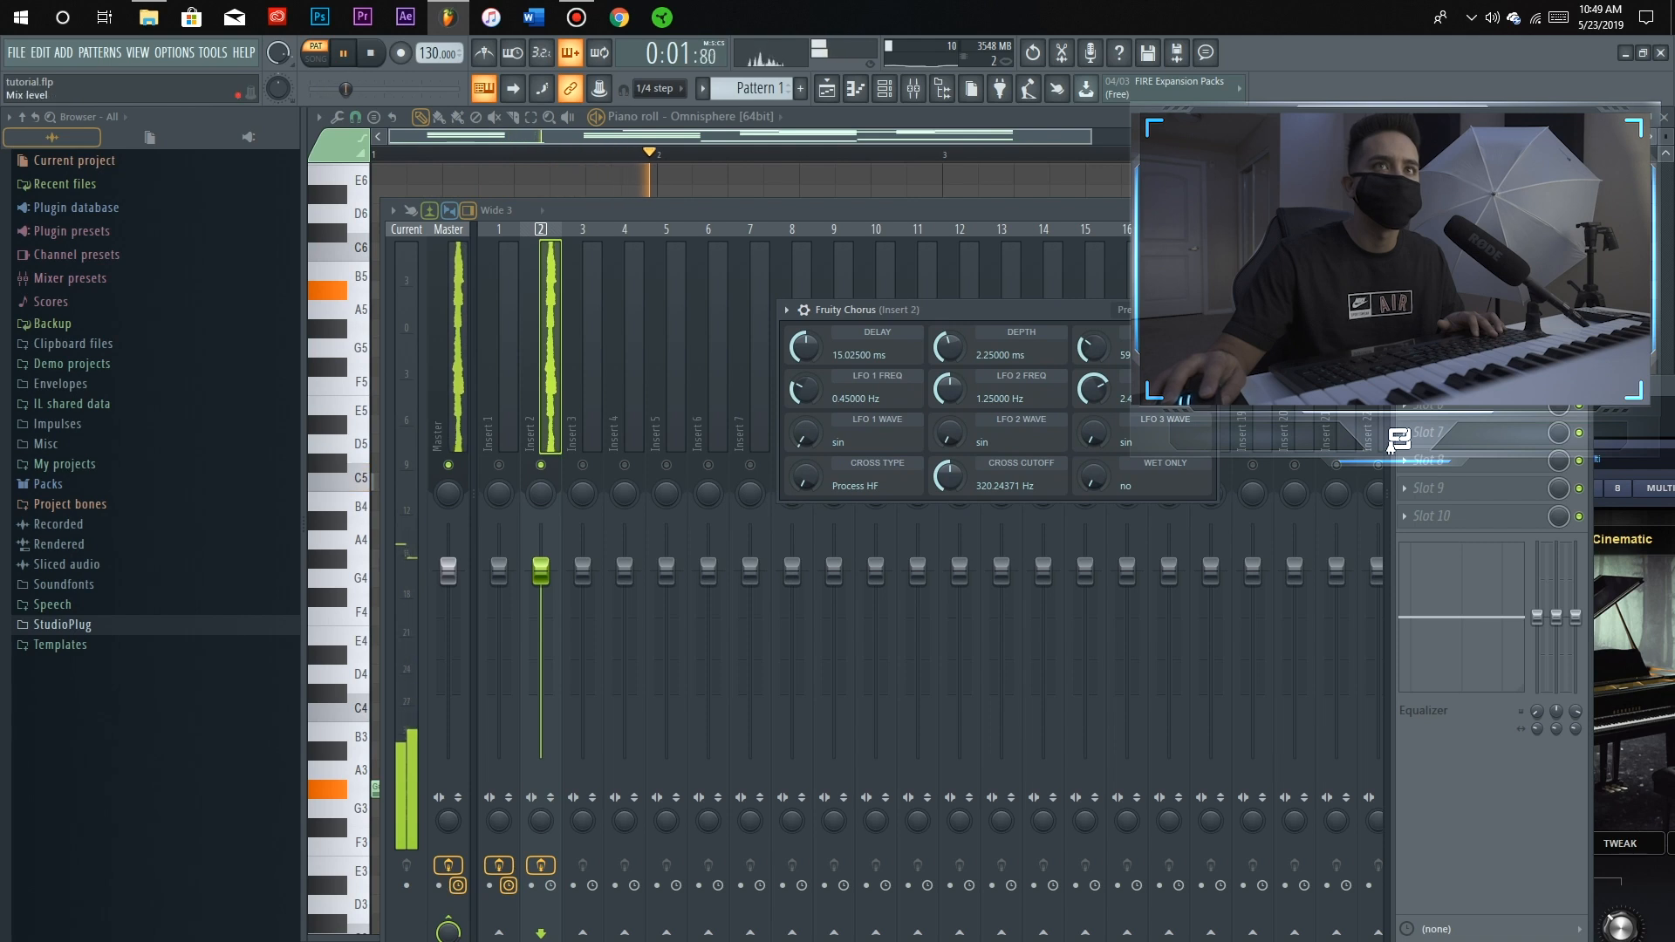
pyautogui.moveTo(1559, 265); pyautogui.dragTo(1559, 336)
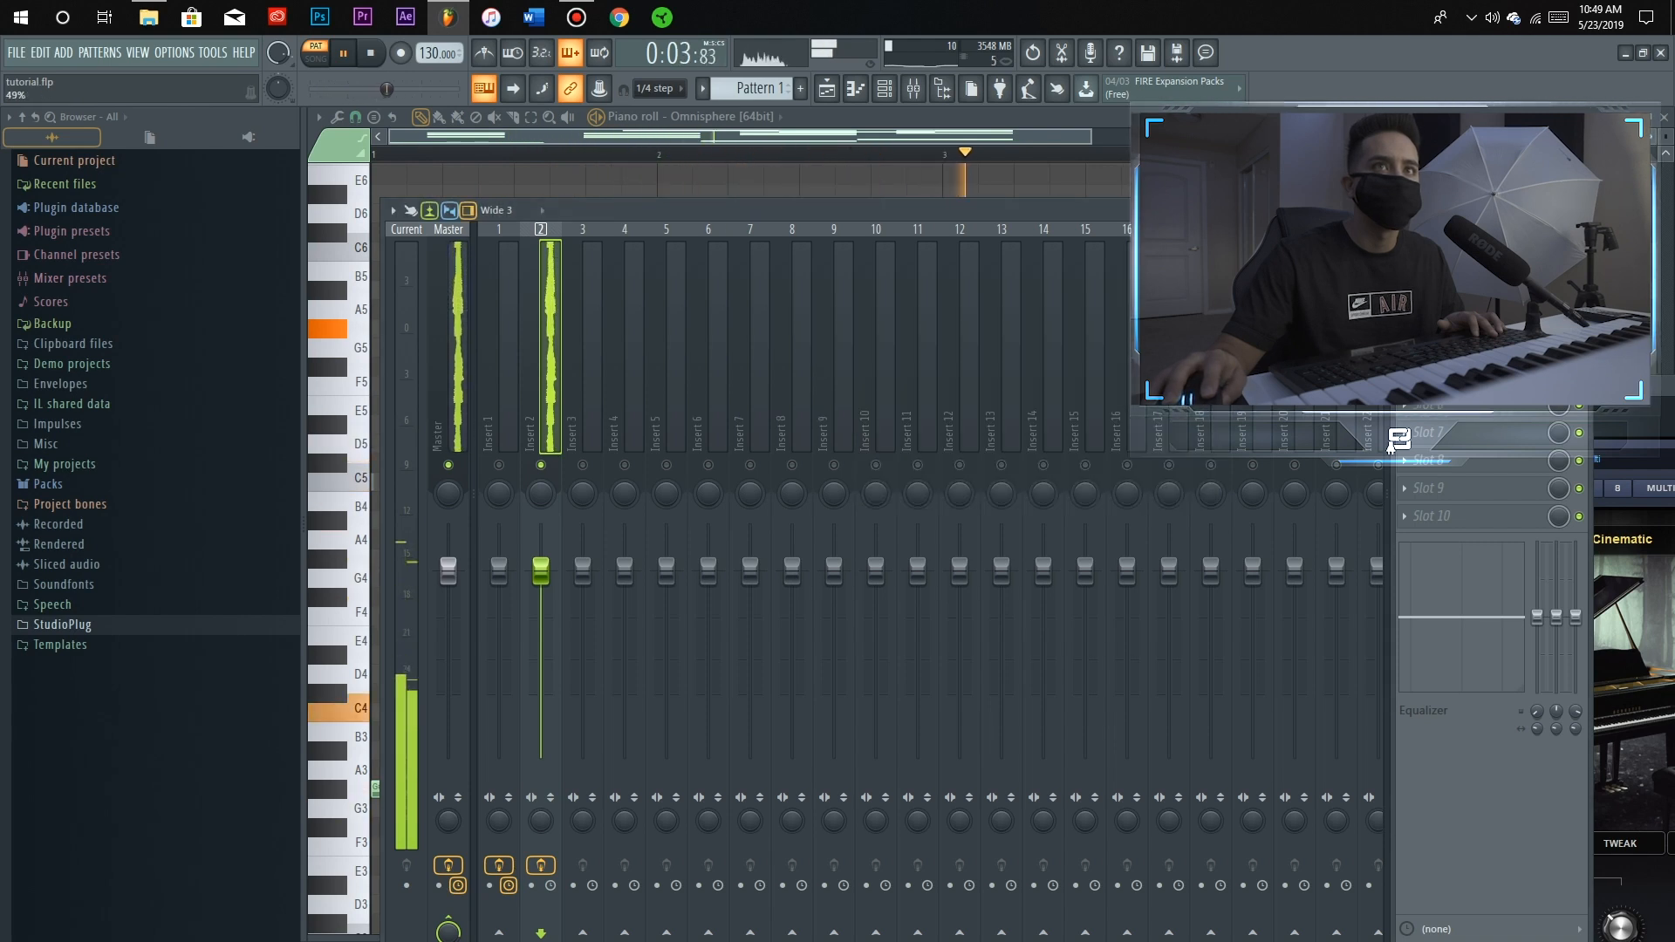
pyautogui.click(367, 52)
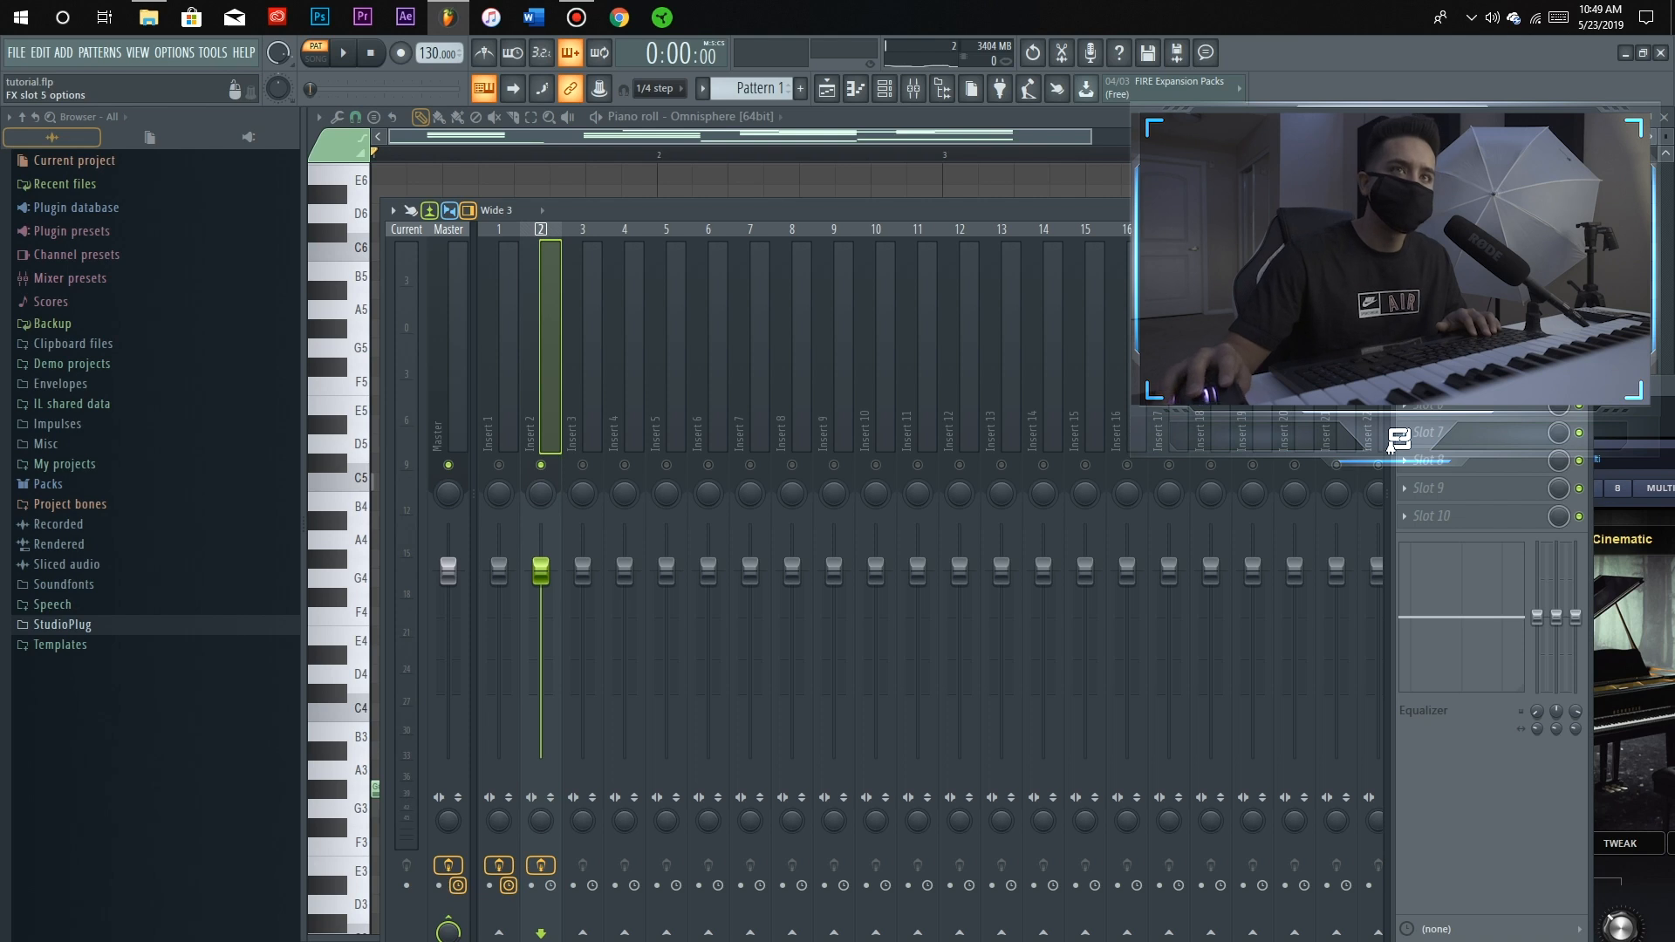
# Load Fruity Reeverb 2 in the third effect slot of Insert 2
pyautogui.click(1395, 439)
pyautogui.click(1398, 437)
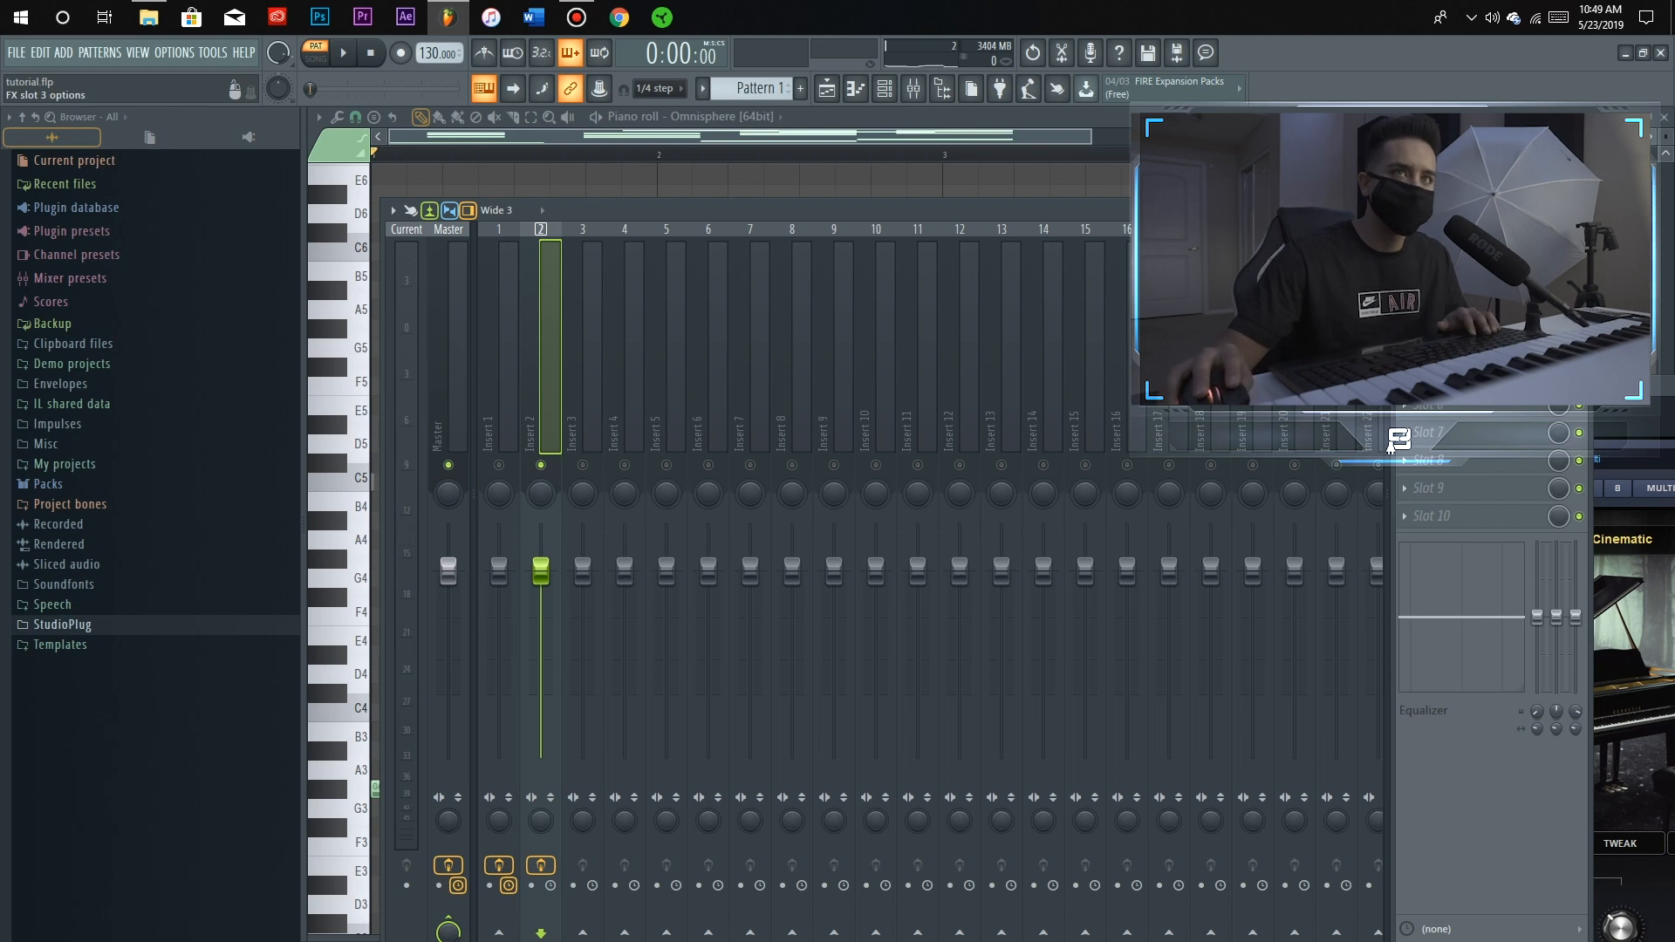
pyautogui.click(1395, 439)
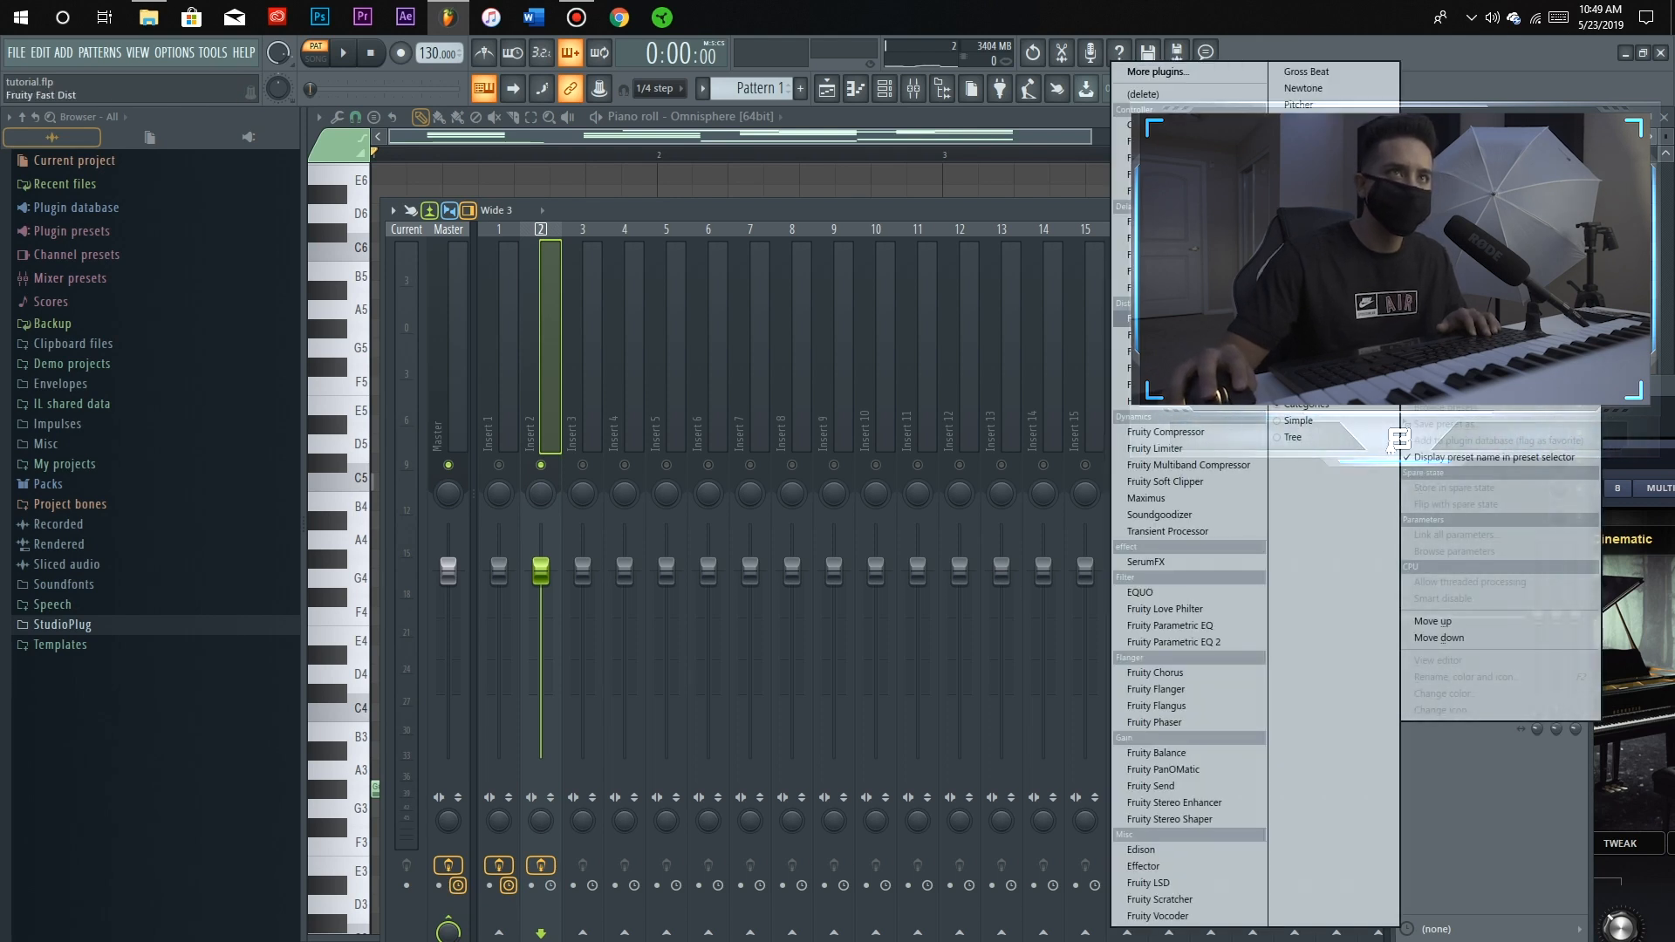
pyautogui.click(1165, 288)
# Examine the settings of Fruity Parametric EQ 2 and Fruity Reeverb 2 on Insert 2 while playing the melody
pyautogui.click(1448, 293)
pyautogui.click(1448, 292)
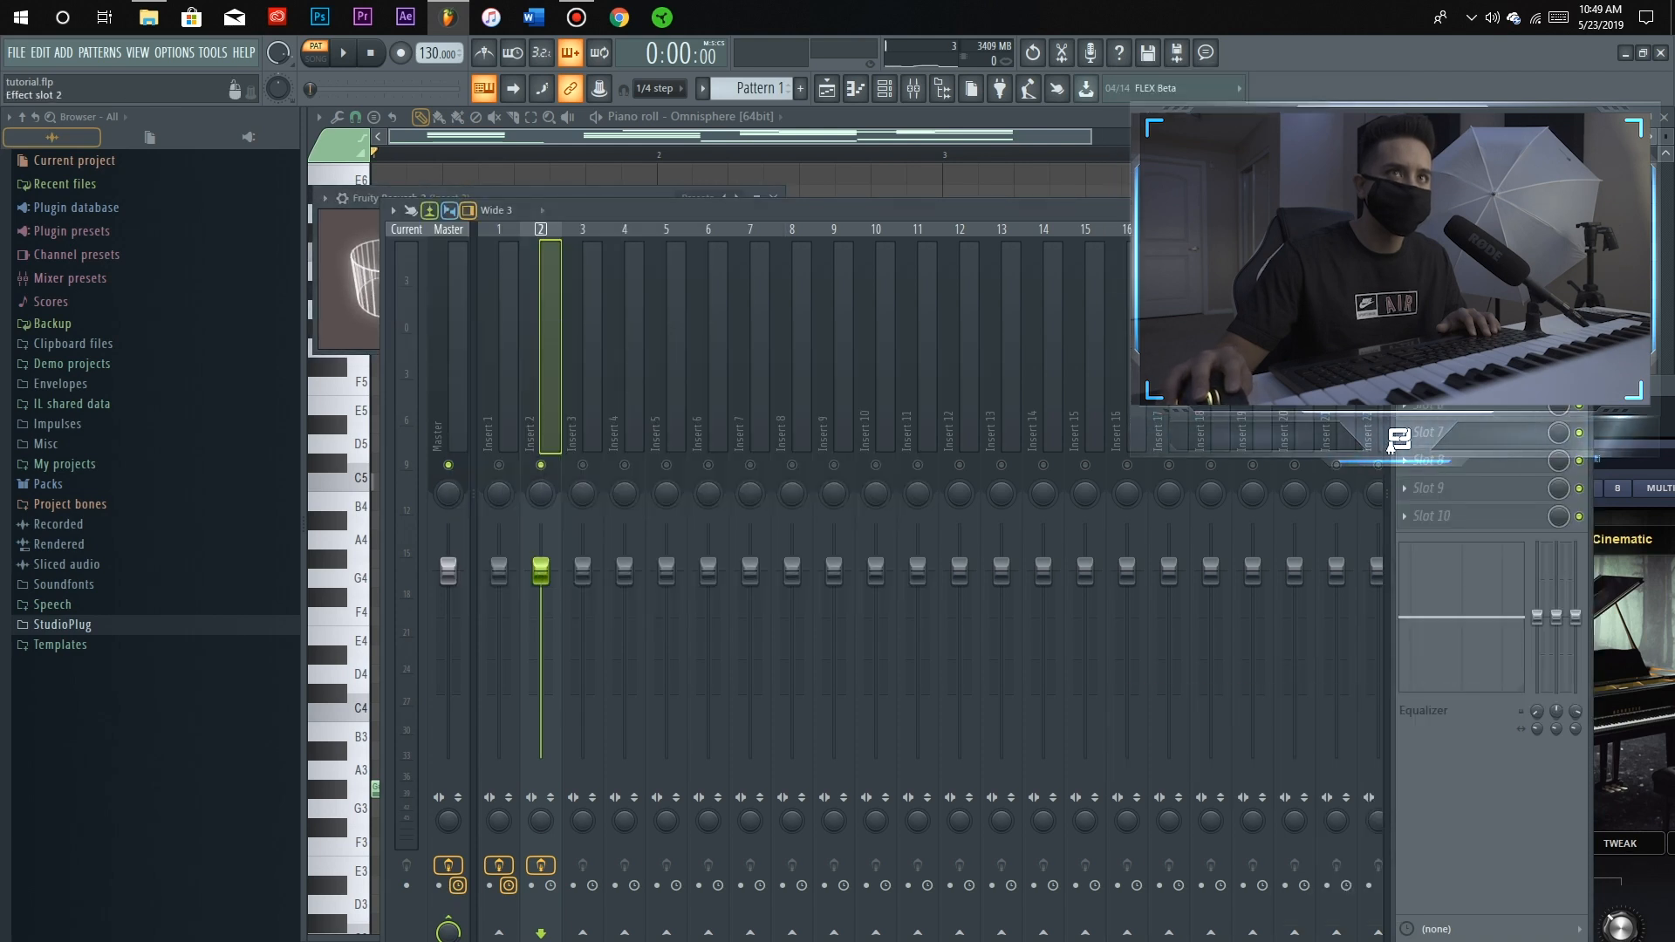
pyautogui.click(1448, 292)
pyautogui.press('space')
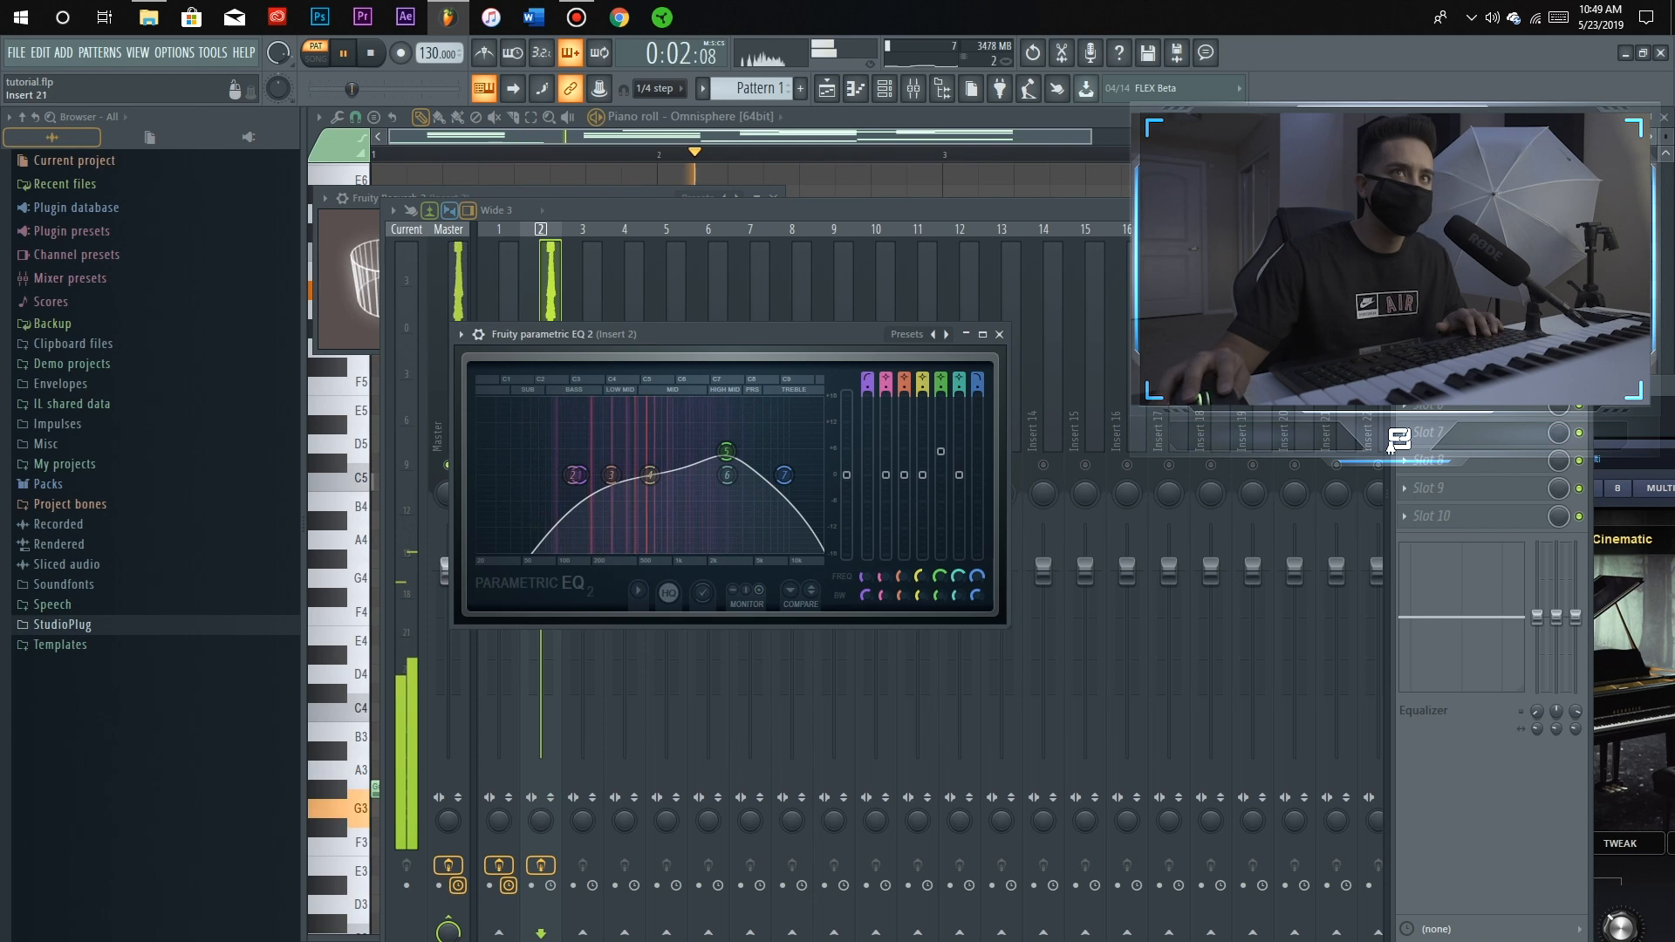
pyautogui.click(1448, 320)
pyautogui.press('space')
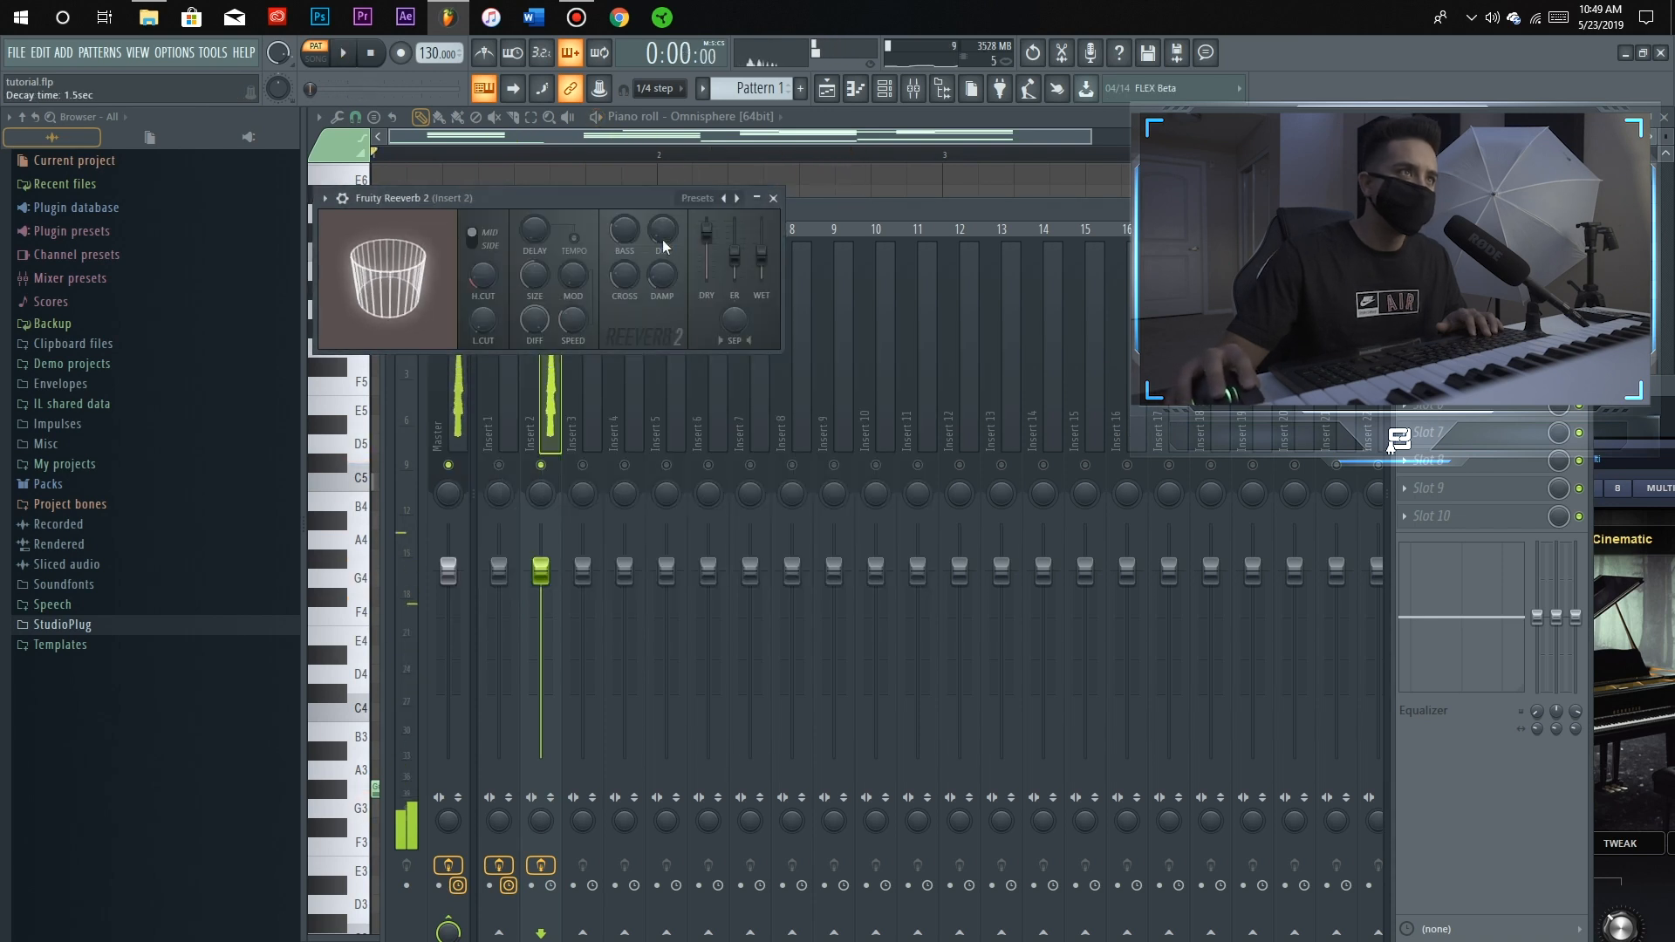
pyautogui.press('space')
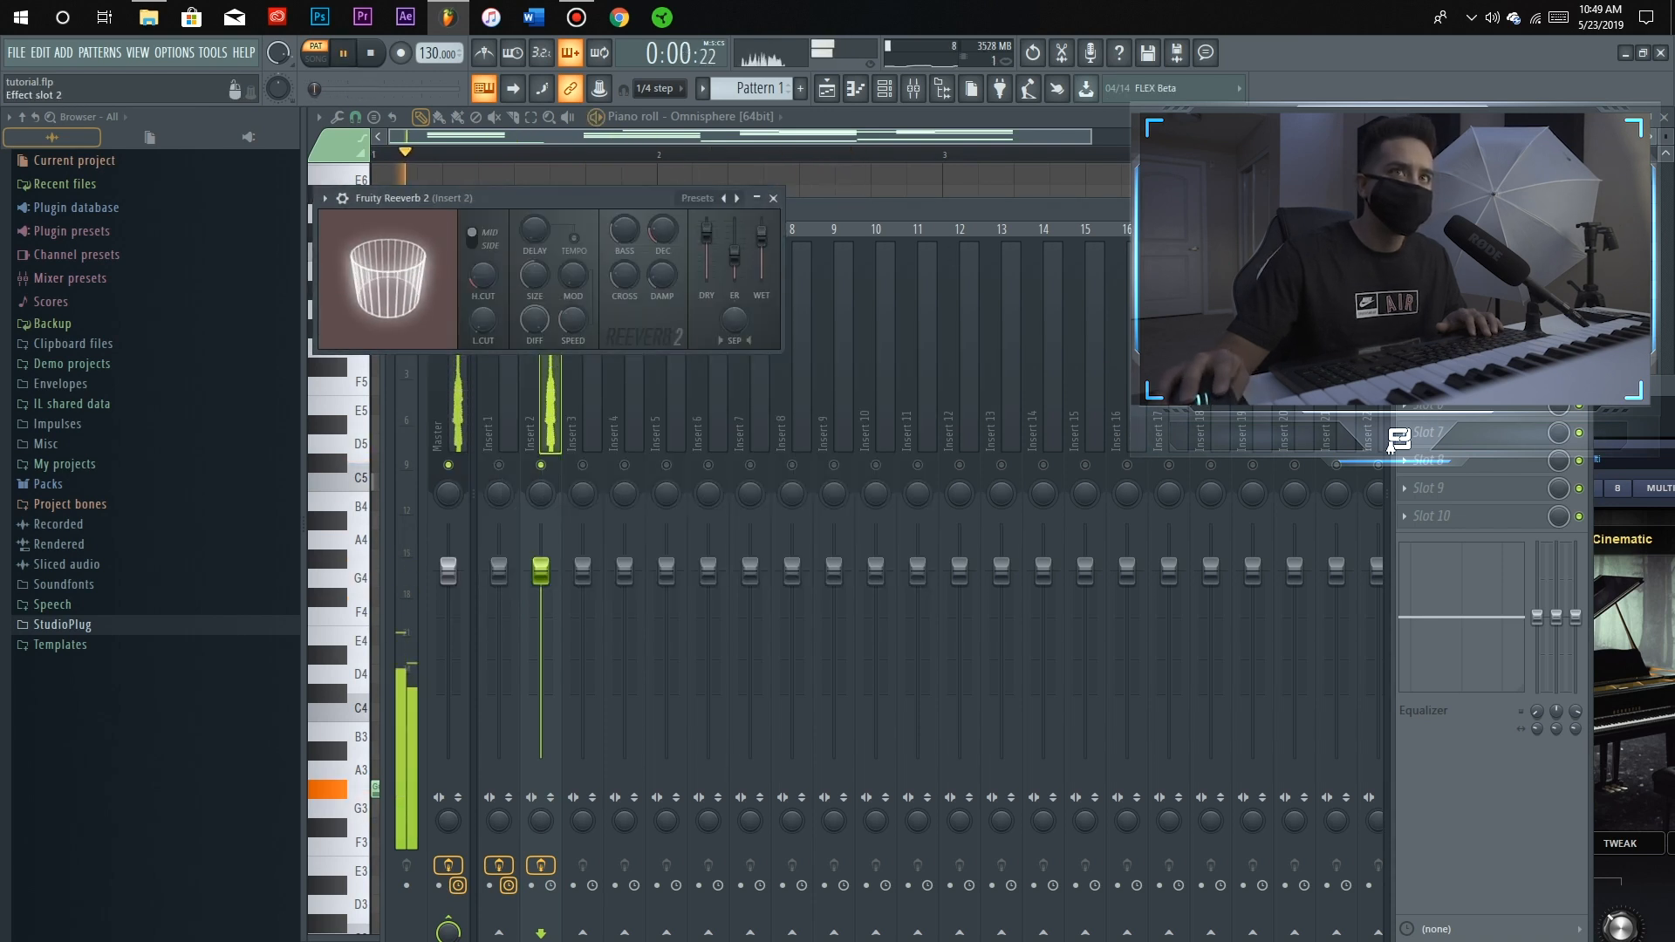
pyautogui.click(1466, 293)
pyautogui.click(1391, 440)
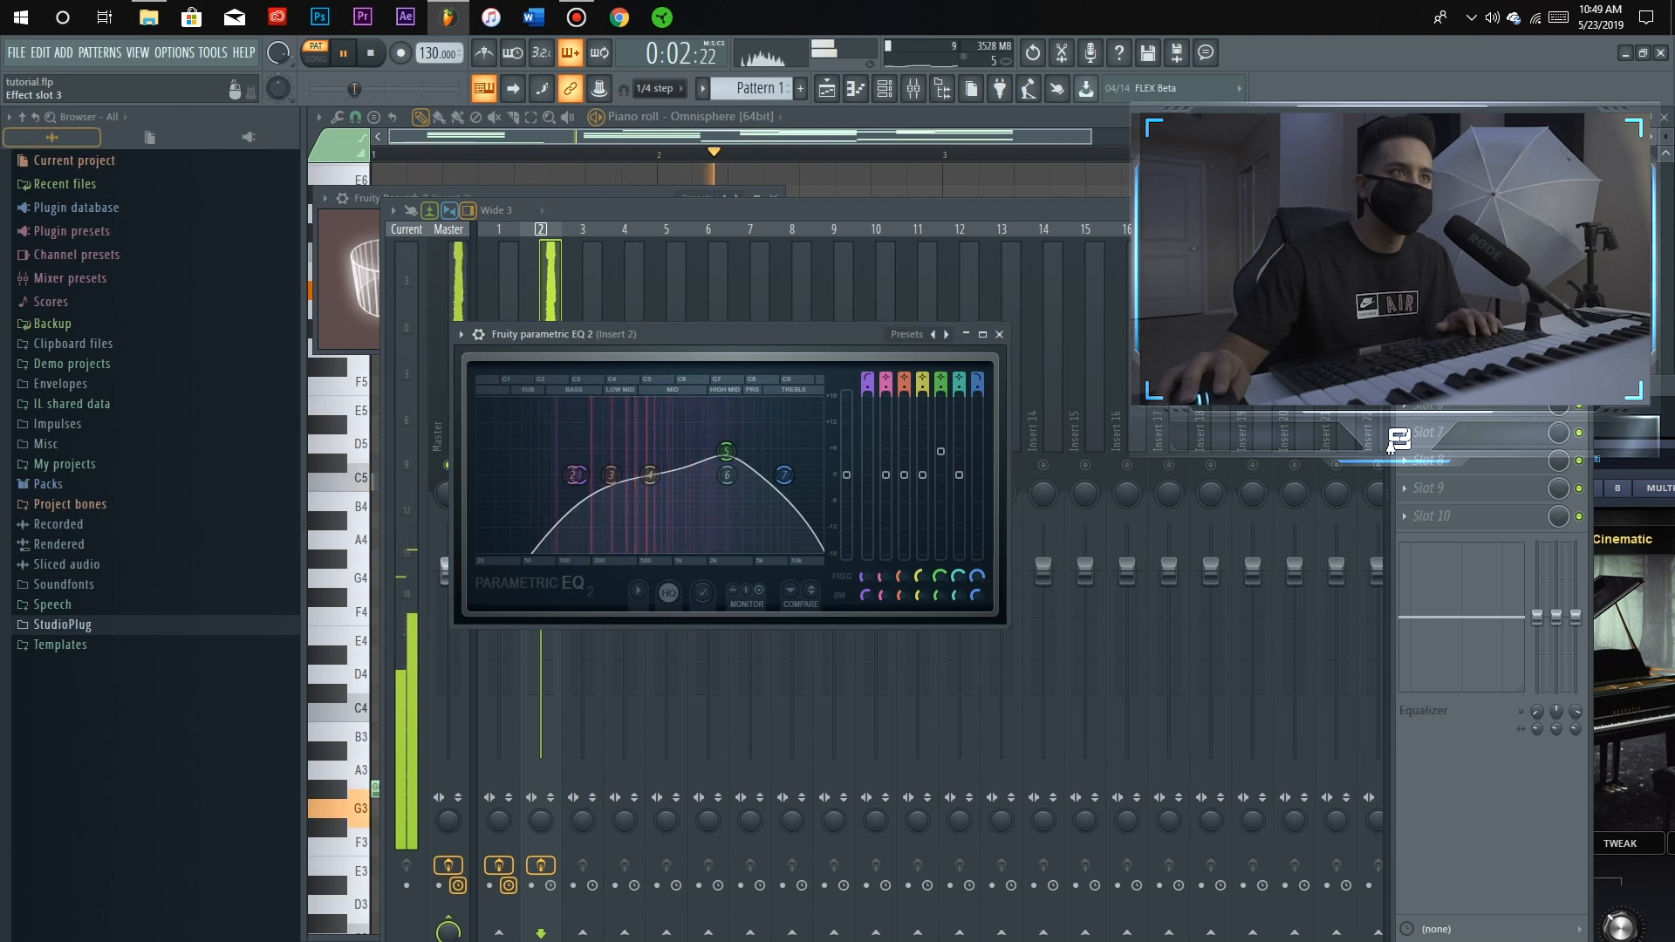
pyautogui.press('space')
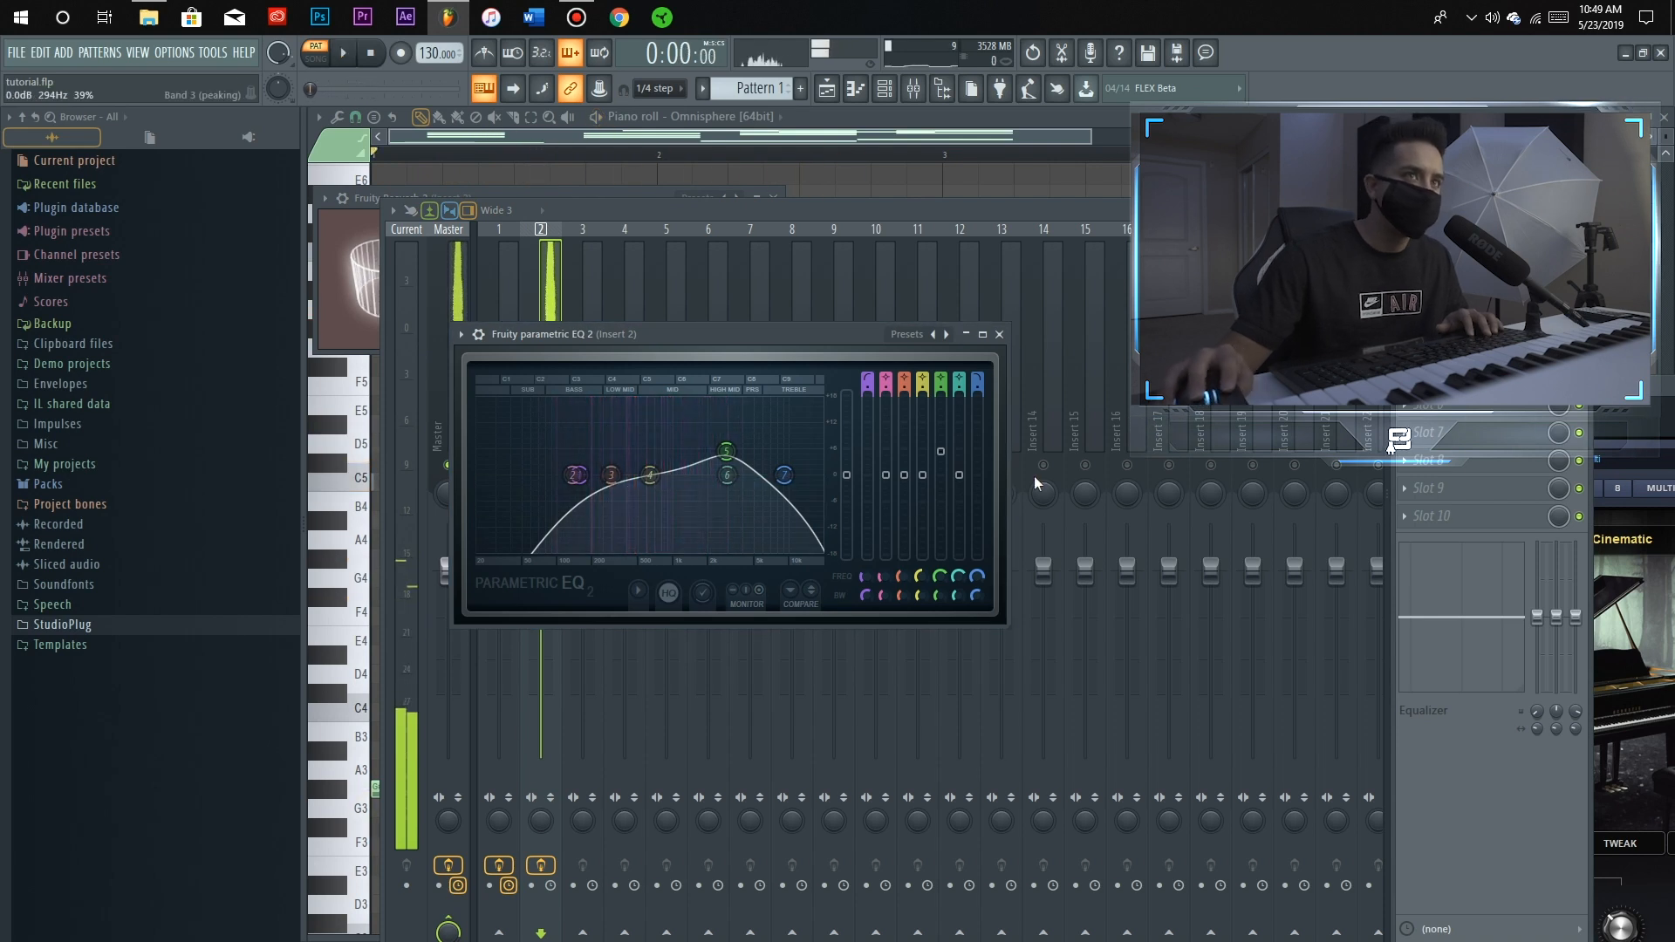
# Load Fruity Parametric EQ 2 in the fourth effect slot of Insert 2, reposition its window and audition the melody
pyautogui.click(1404, 349)
pyautogui.moveTo(1435, 363)
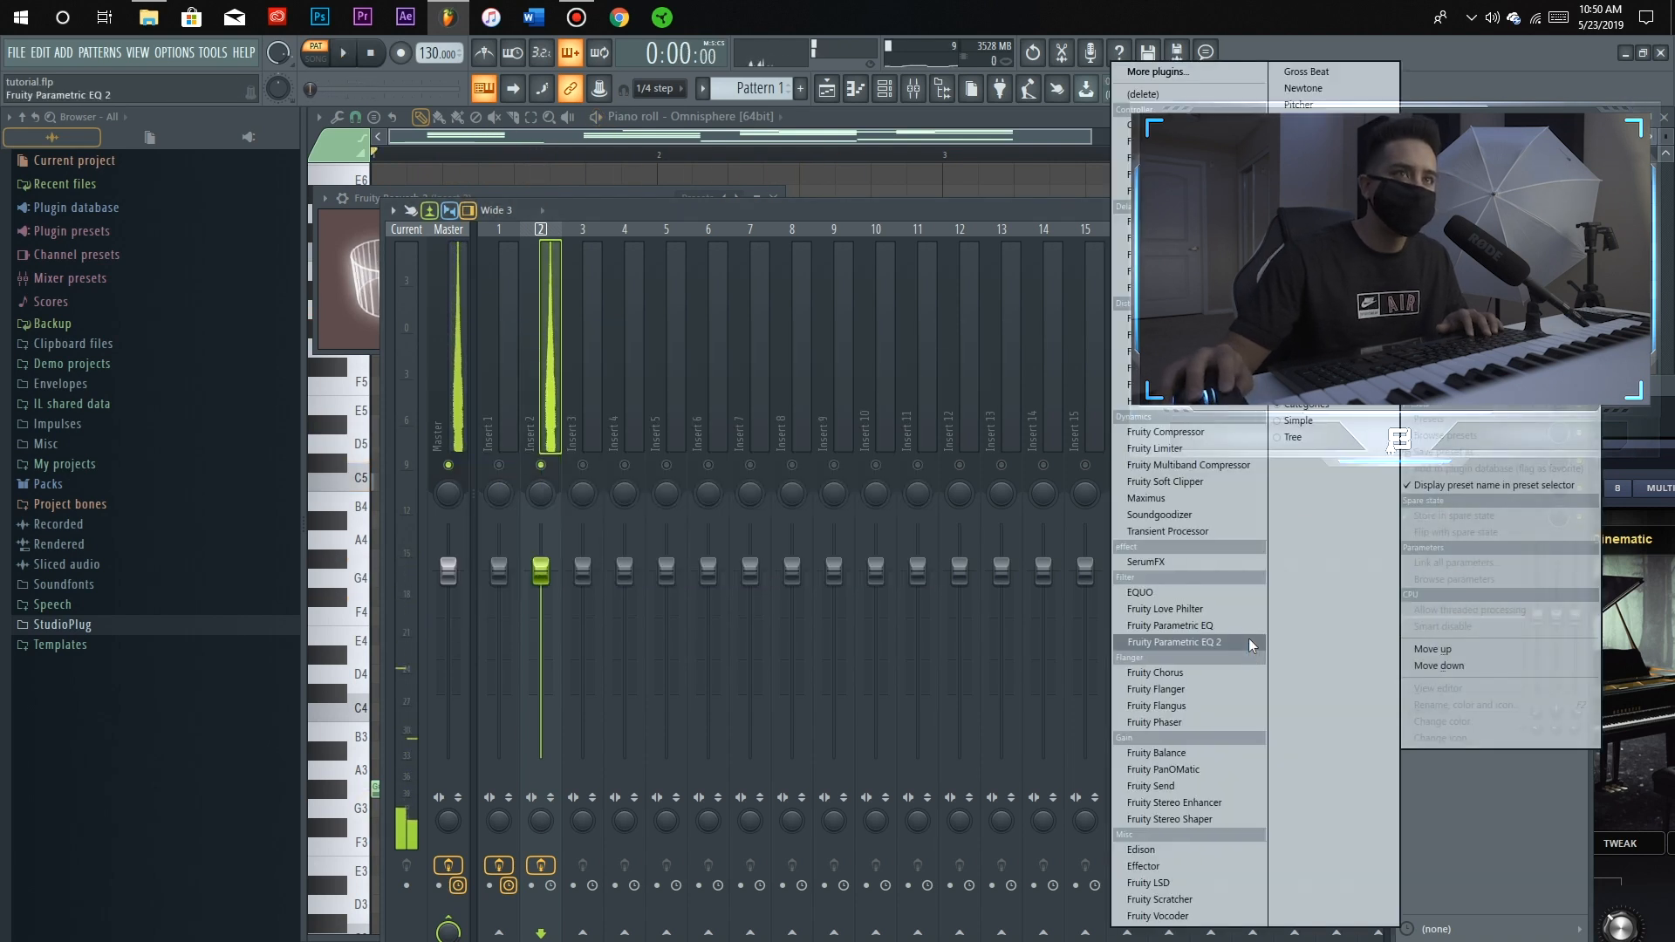
pyautogui.click(1248, 640)
pyautogui.press('space')
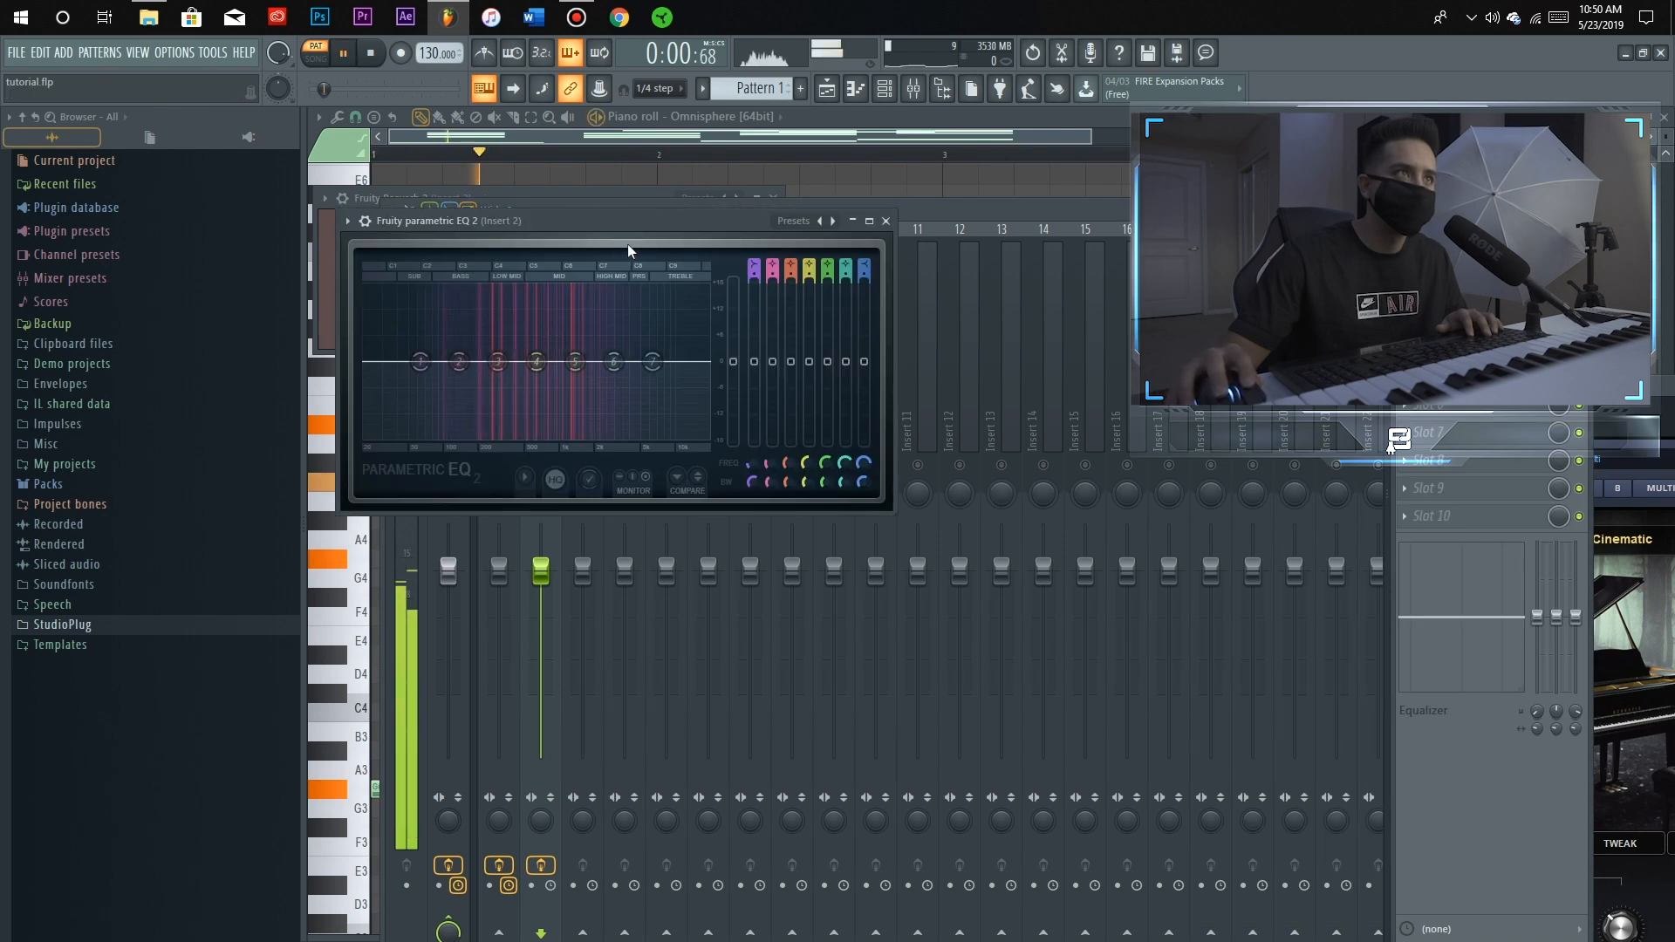
pyautogui.moveTo(667, 232); pyautogui.dragTo(940, 389)
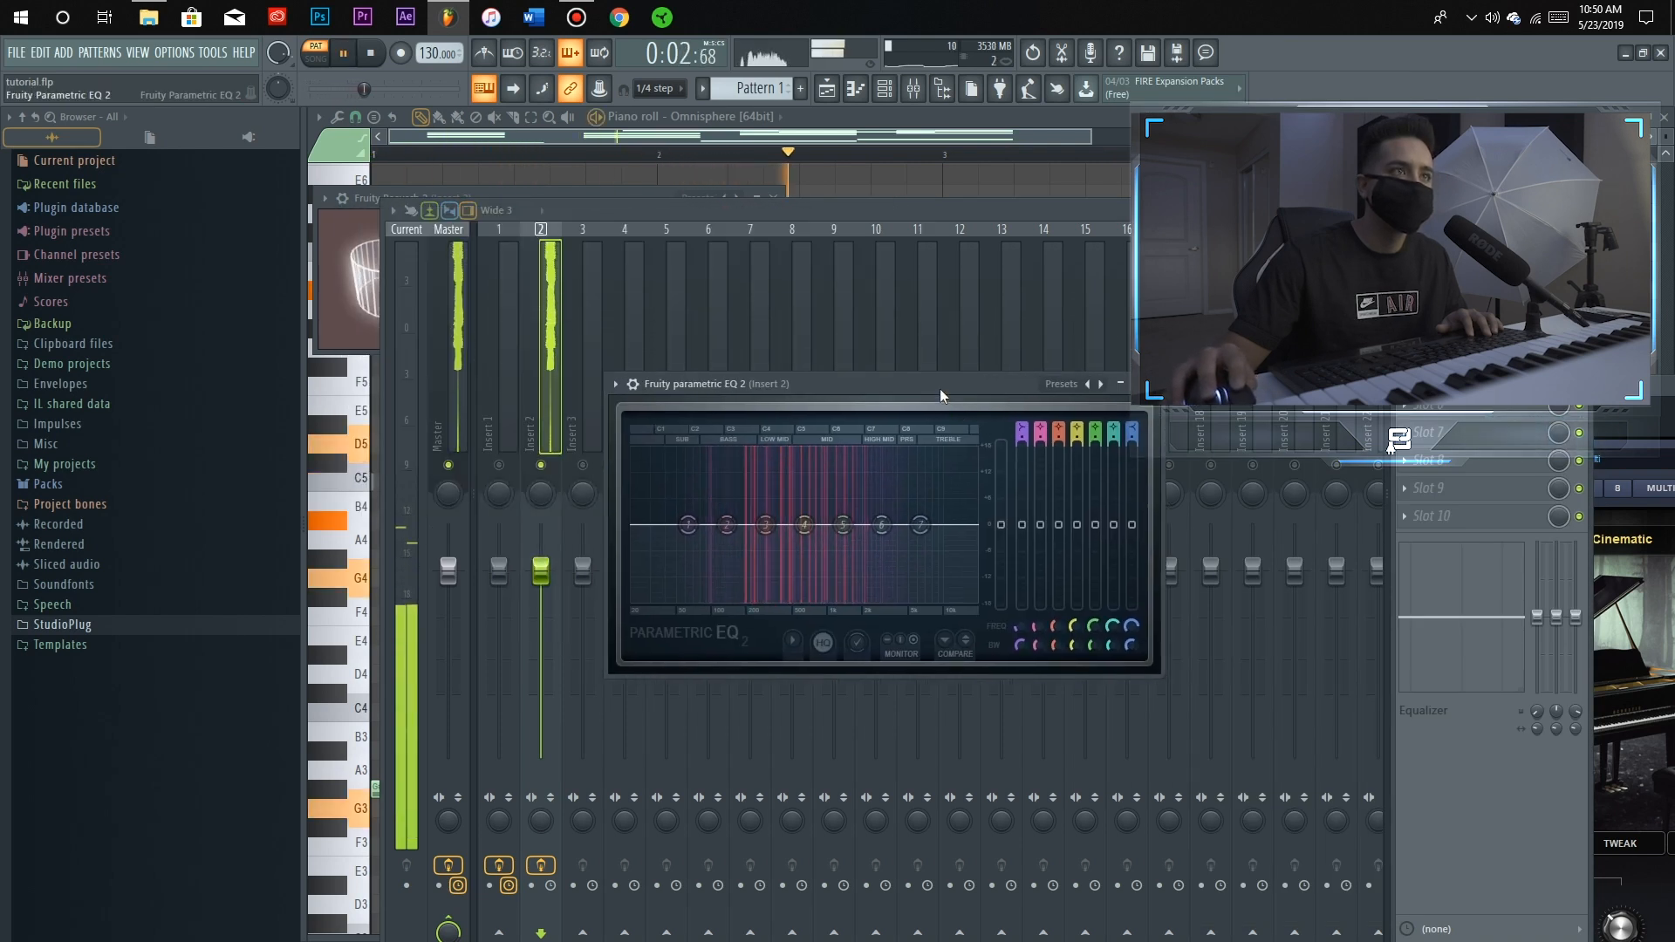
pyautogui.press('space')
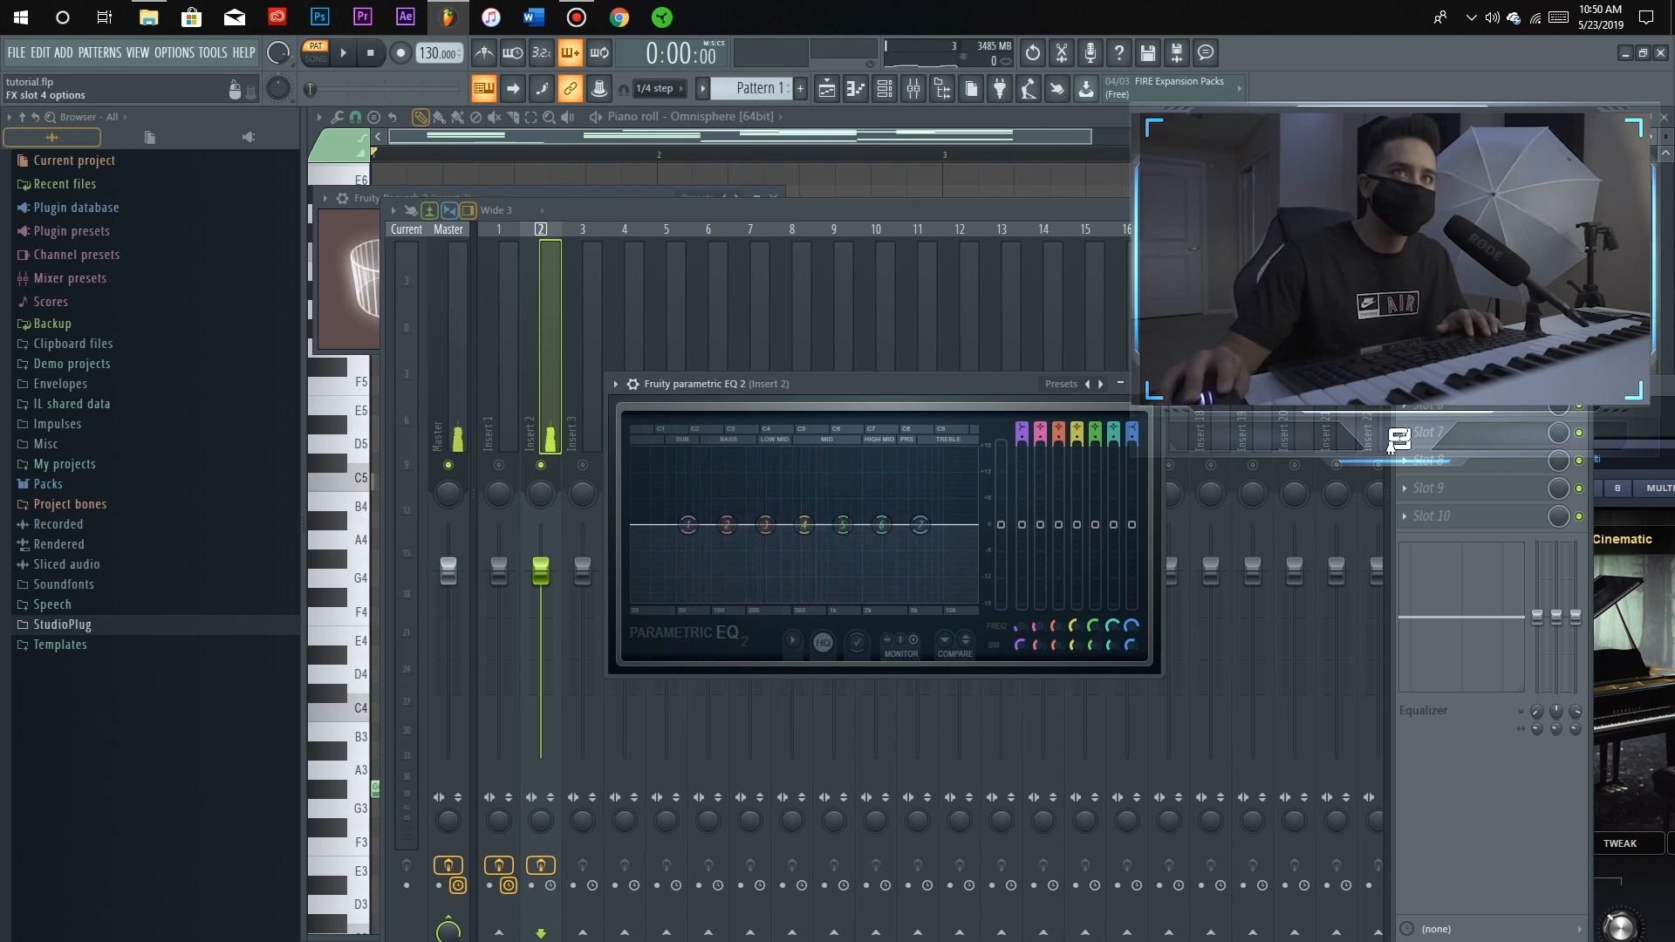
# Move the fourth-slot effect on Insert 2 down one slot and load Fruity Fast Dist on the same track
pyautogui.click(1403, 349)
pyautogui.click(1440, 666)
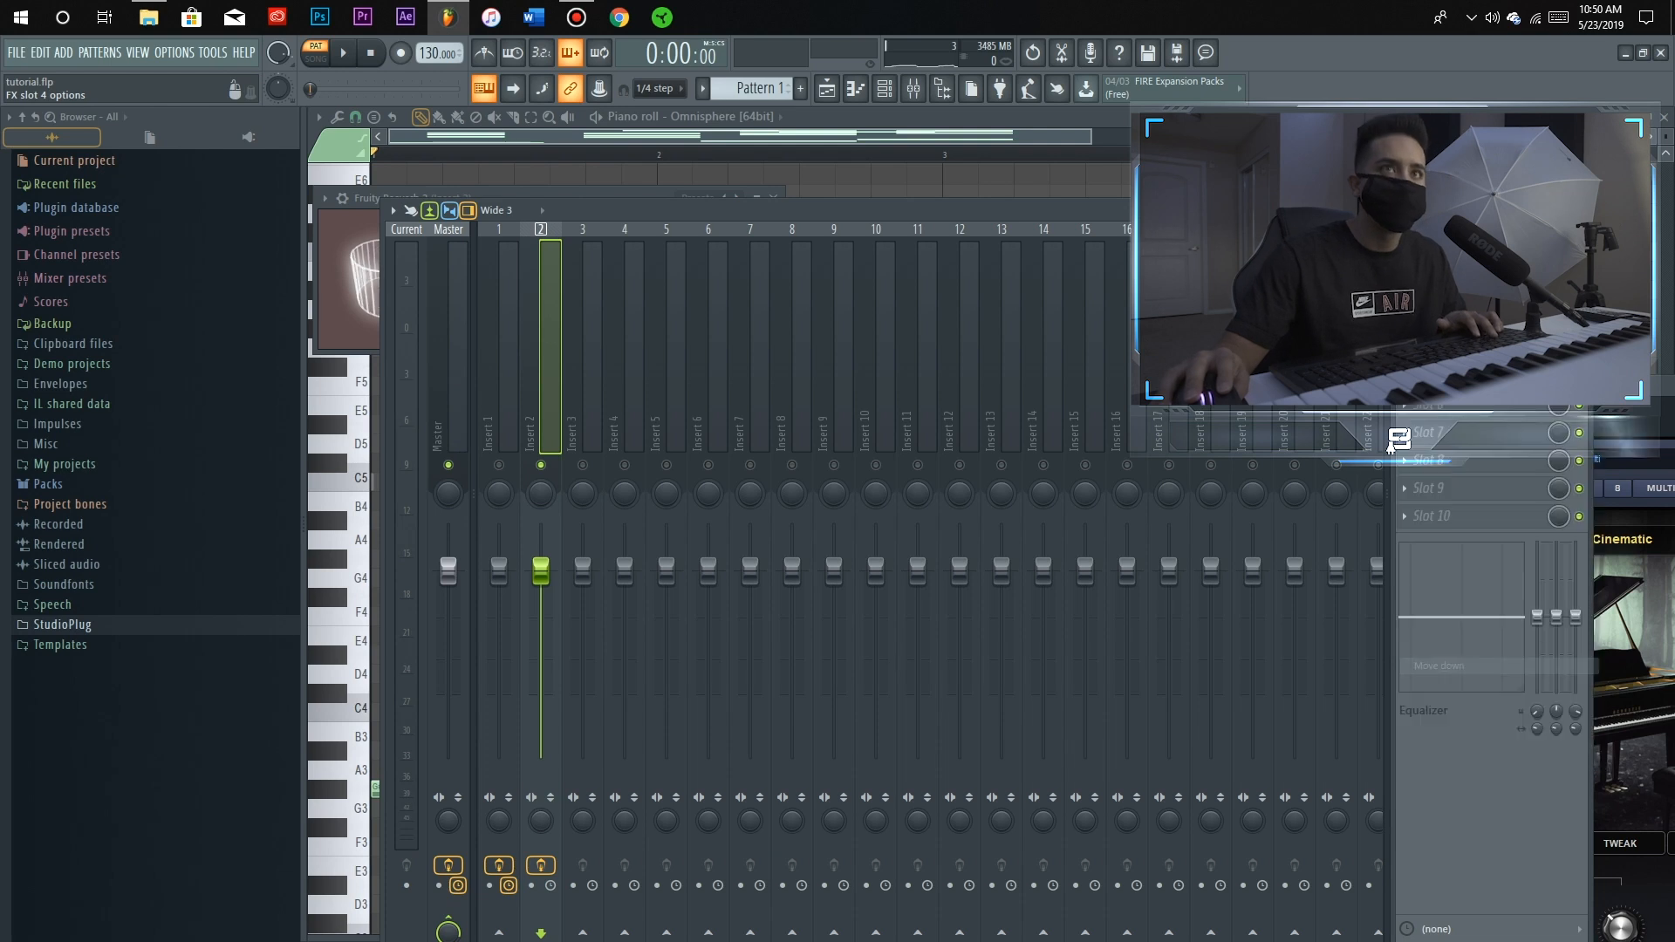
pyautogui.click(1393, 443)
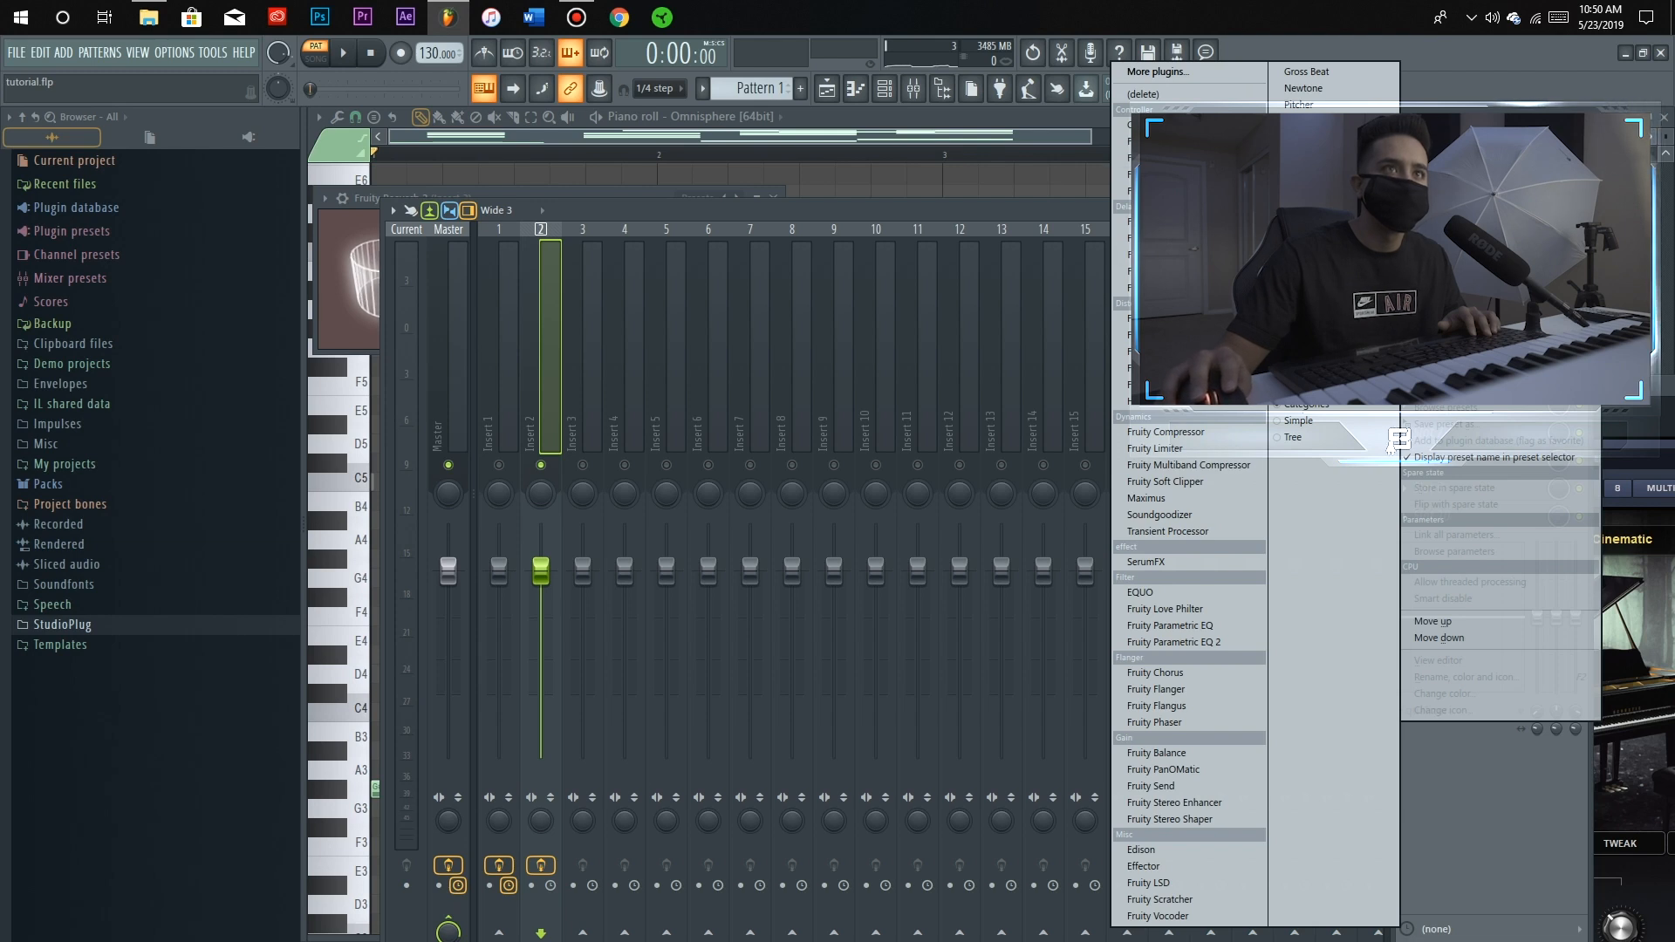
pyautogui.click(1134, 351)
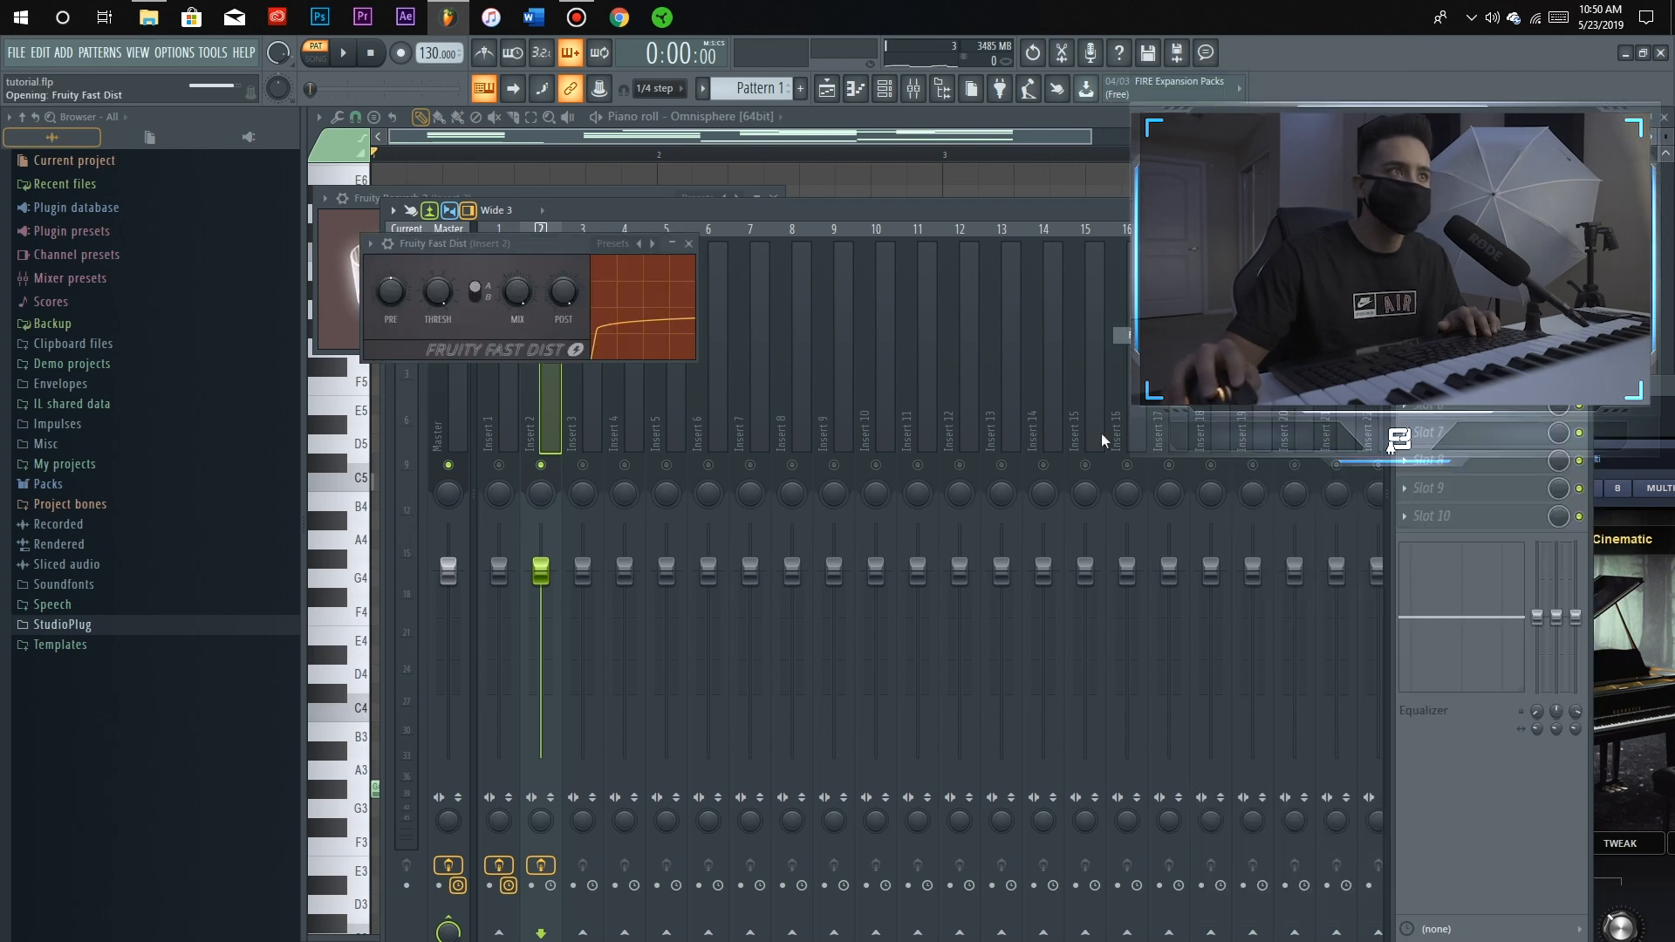
# Lower the Insert 2 volume fader and play the distorted melody
pyautogui.moveTo(534, 563); pyautogui.dragTo(538, 655)
pyautogui.press('space')
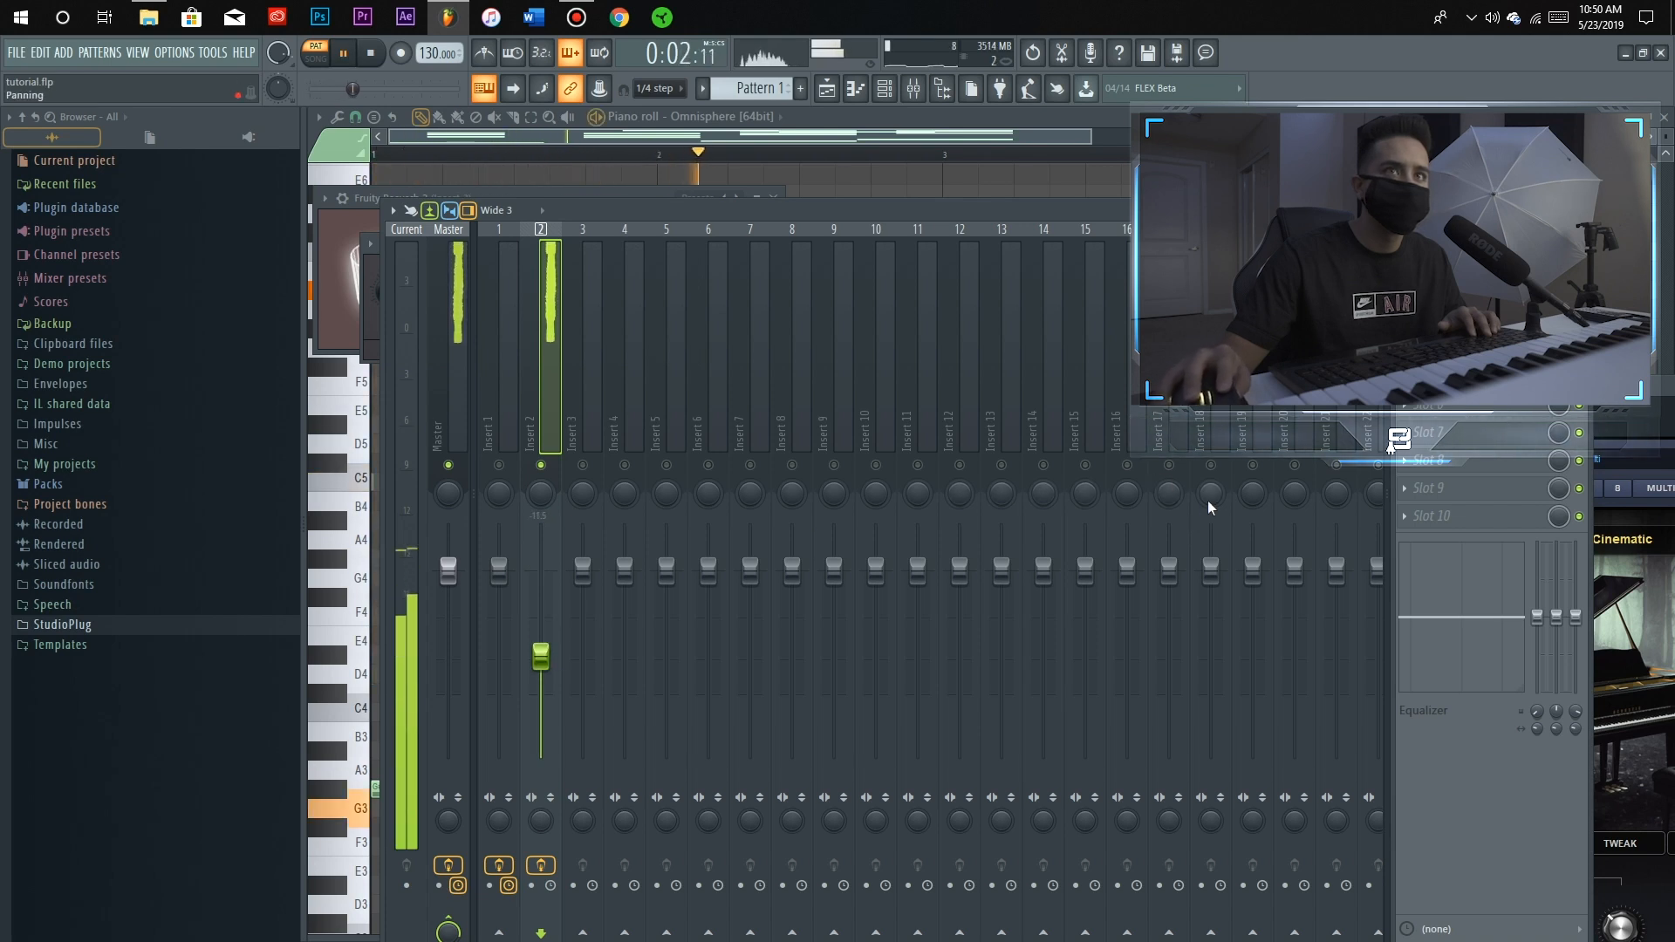
pyautogui.press('space')
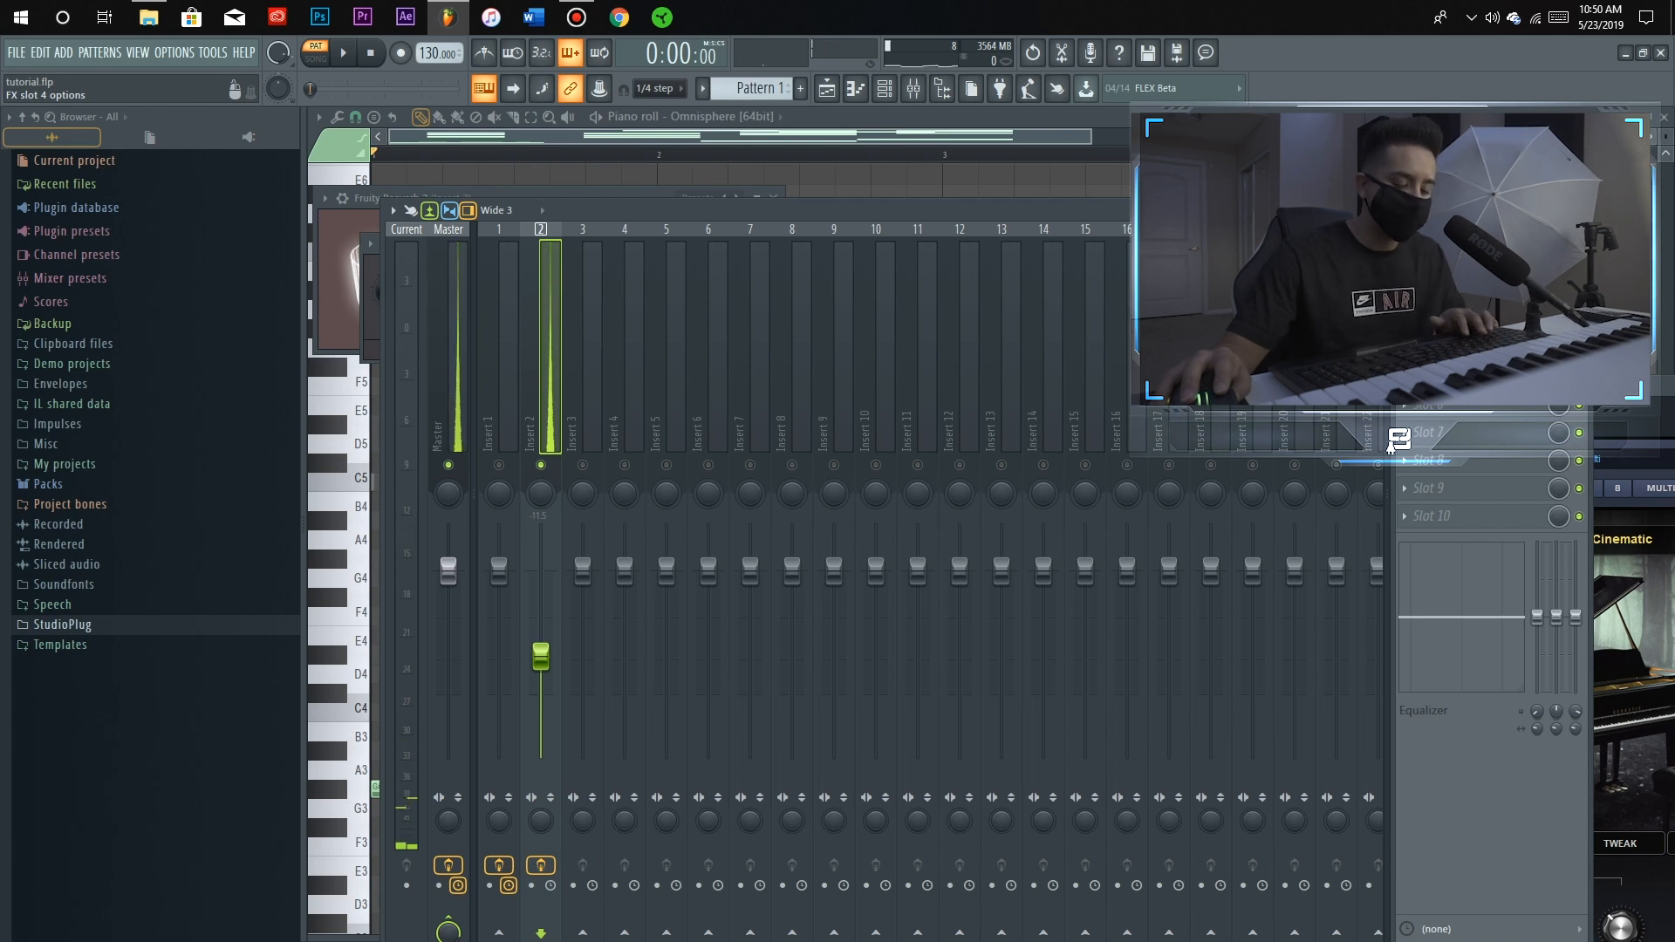
# Move the fourth-slot effect on Insert 2 up one slot, audition the melody and open the third slot's options
pyautogui.click(1404, 349)
pyautogui.press('u')
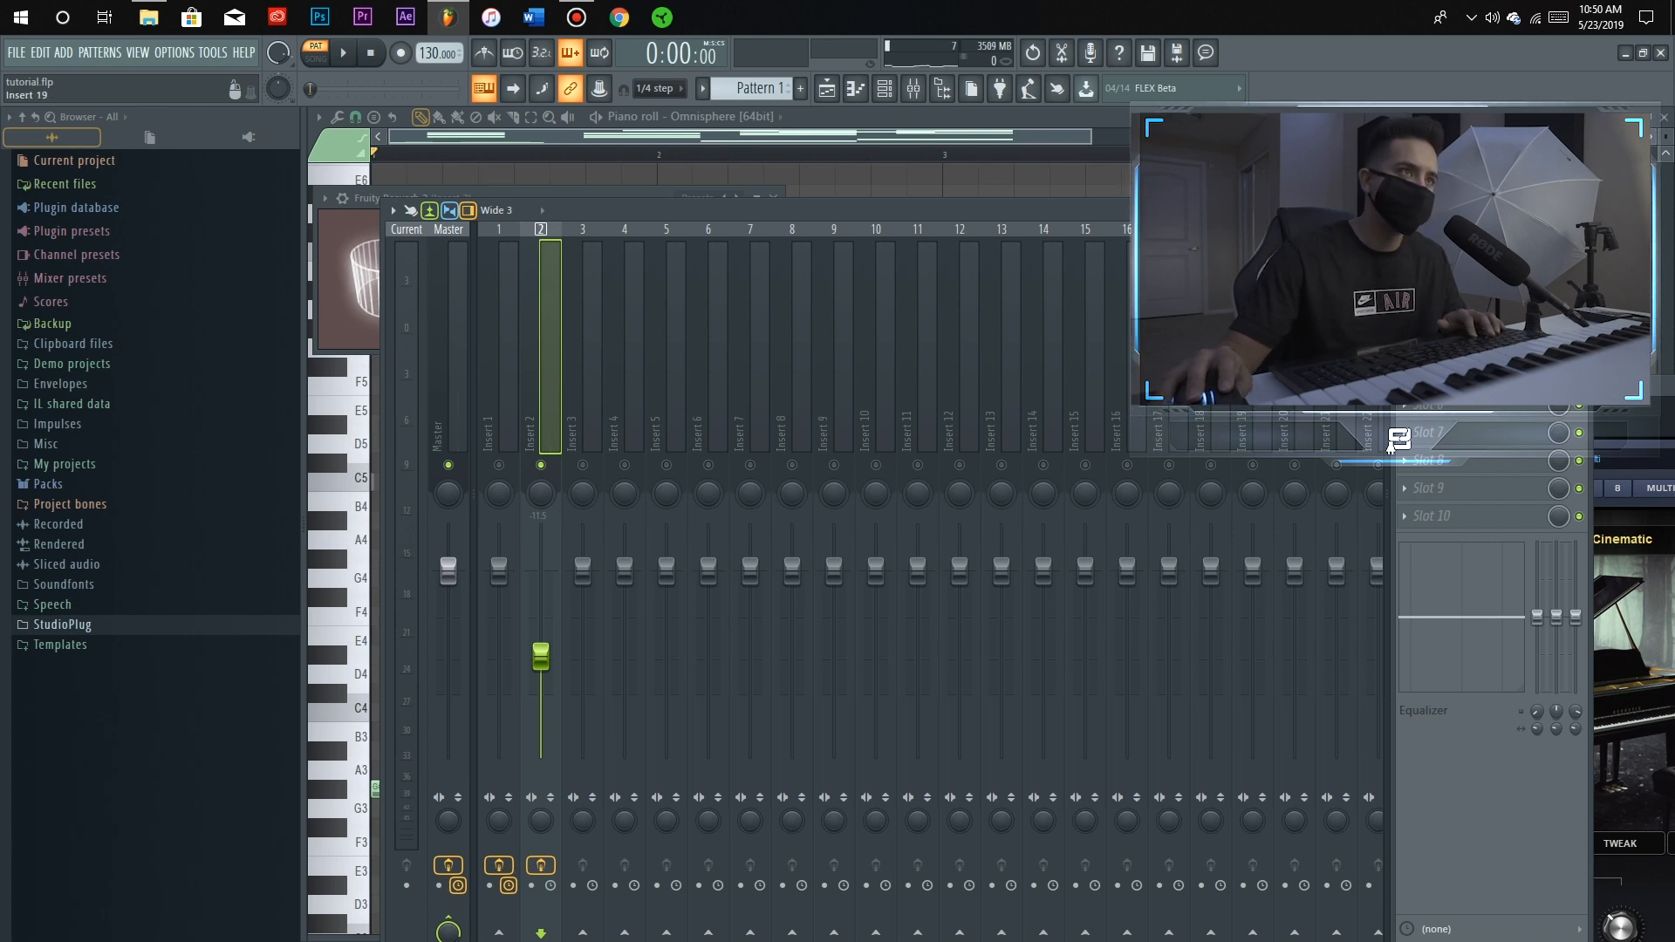
pyautogui.press('space')
pyautogui.press('space')
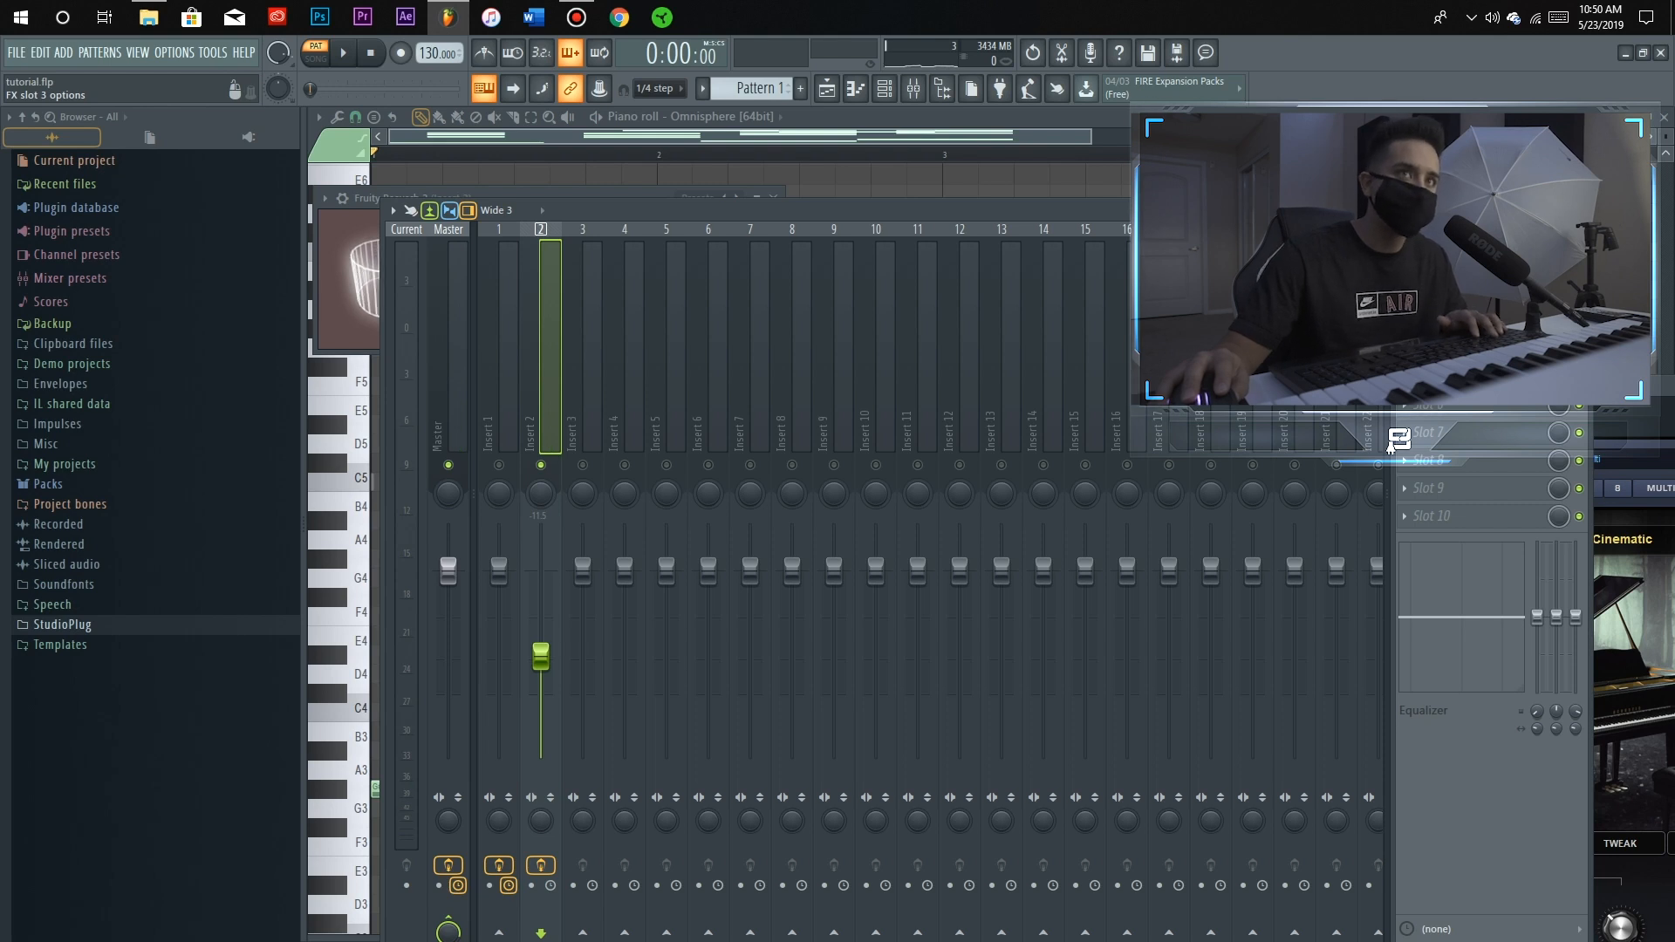
pyautogui.click(1405, 320)
pyautogui.click(1404, 320)
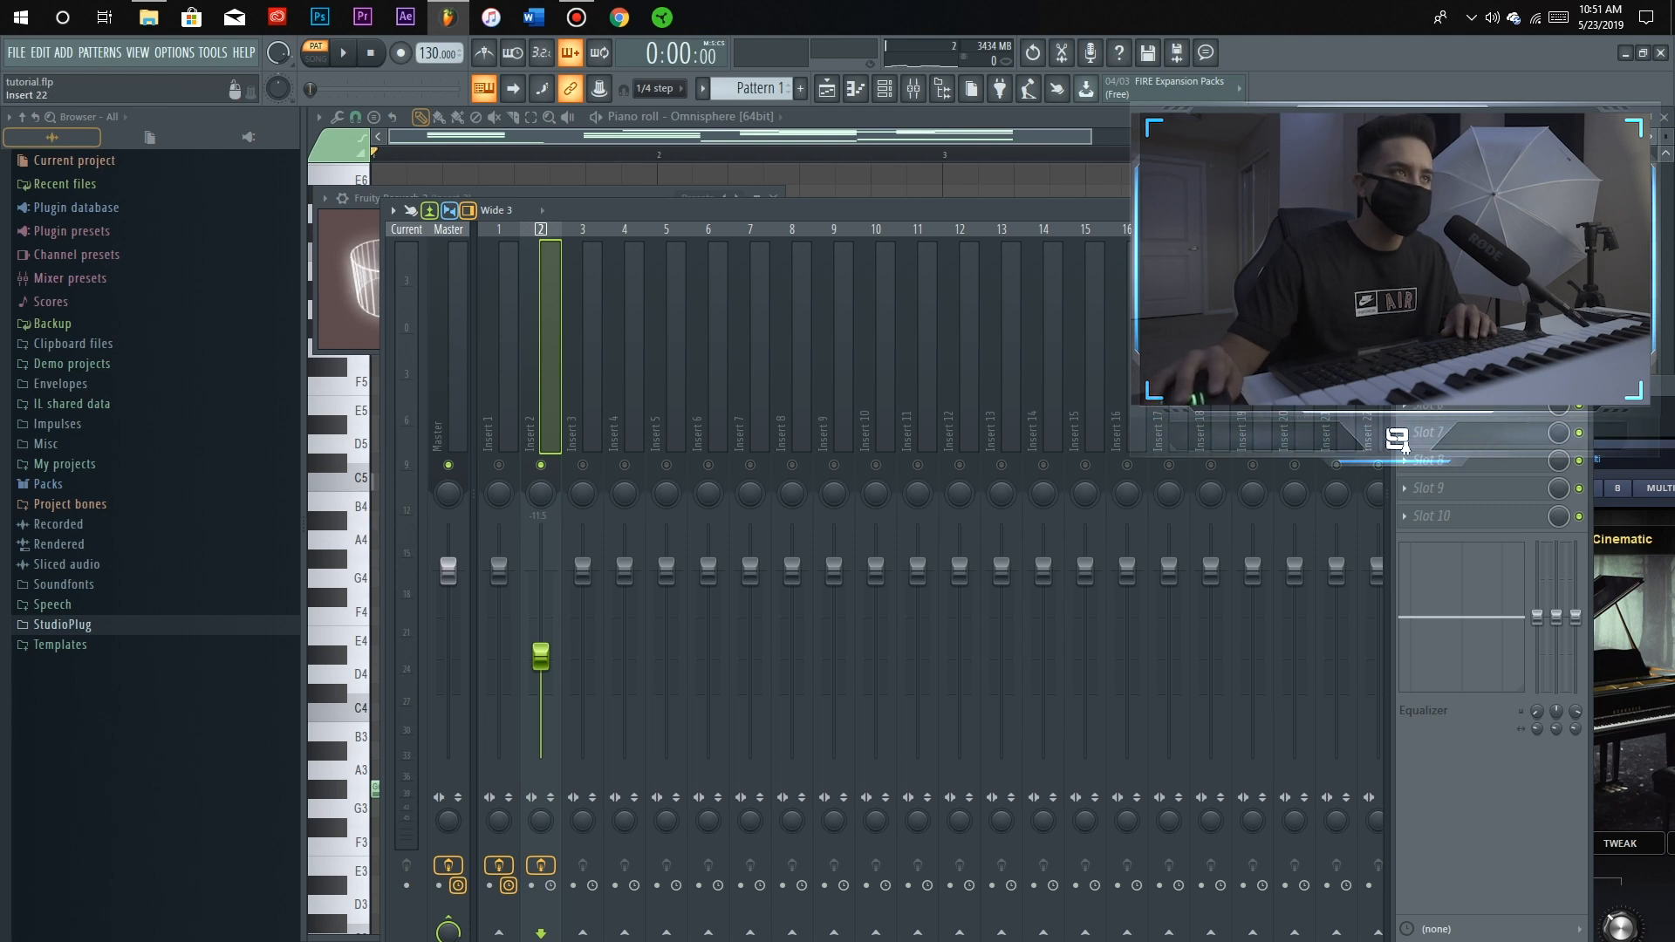
# Raise the Insert 2 volume fader to about 73% while the melody plays
pyautogui.press('space')
pyautogui.moveTo(541, 656); pyautogui.dragTo(541, 621)
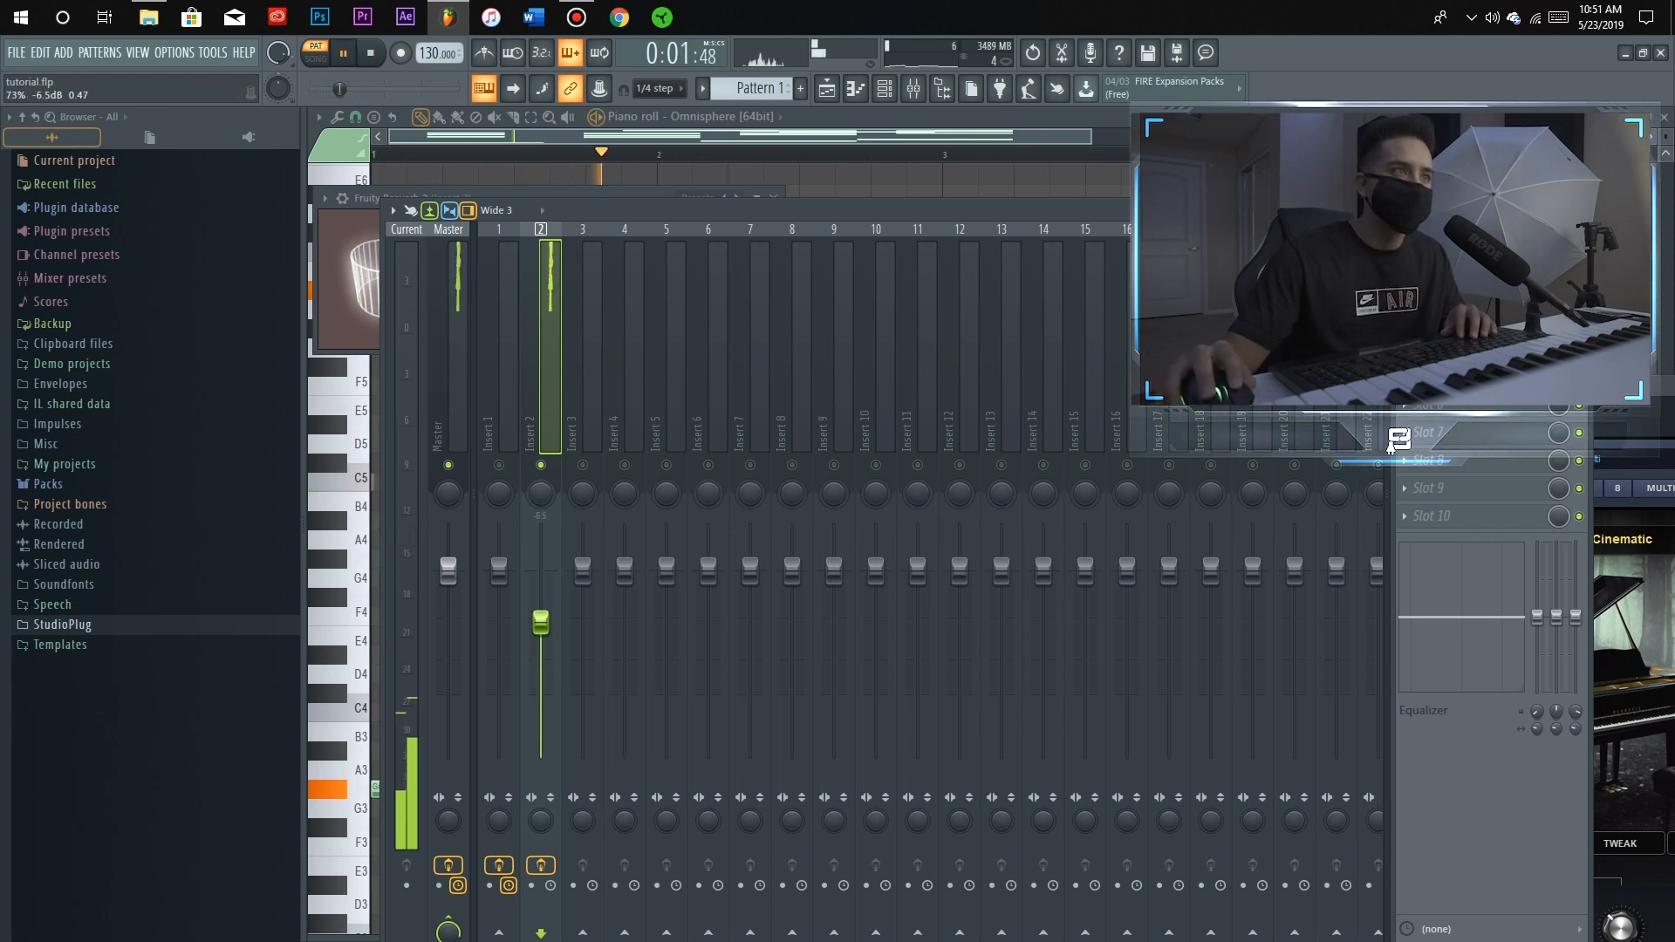
pyautogui.press('space')
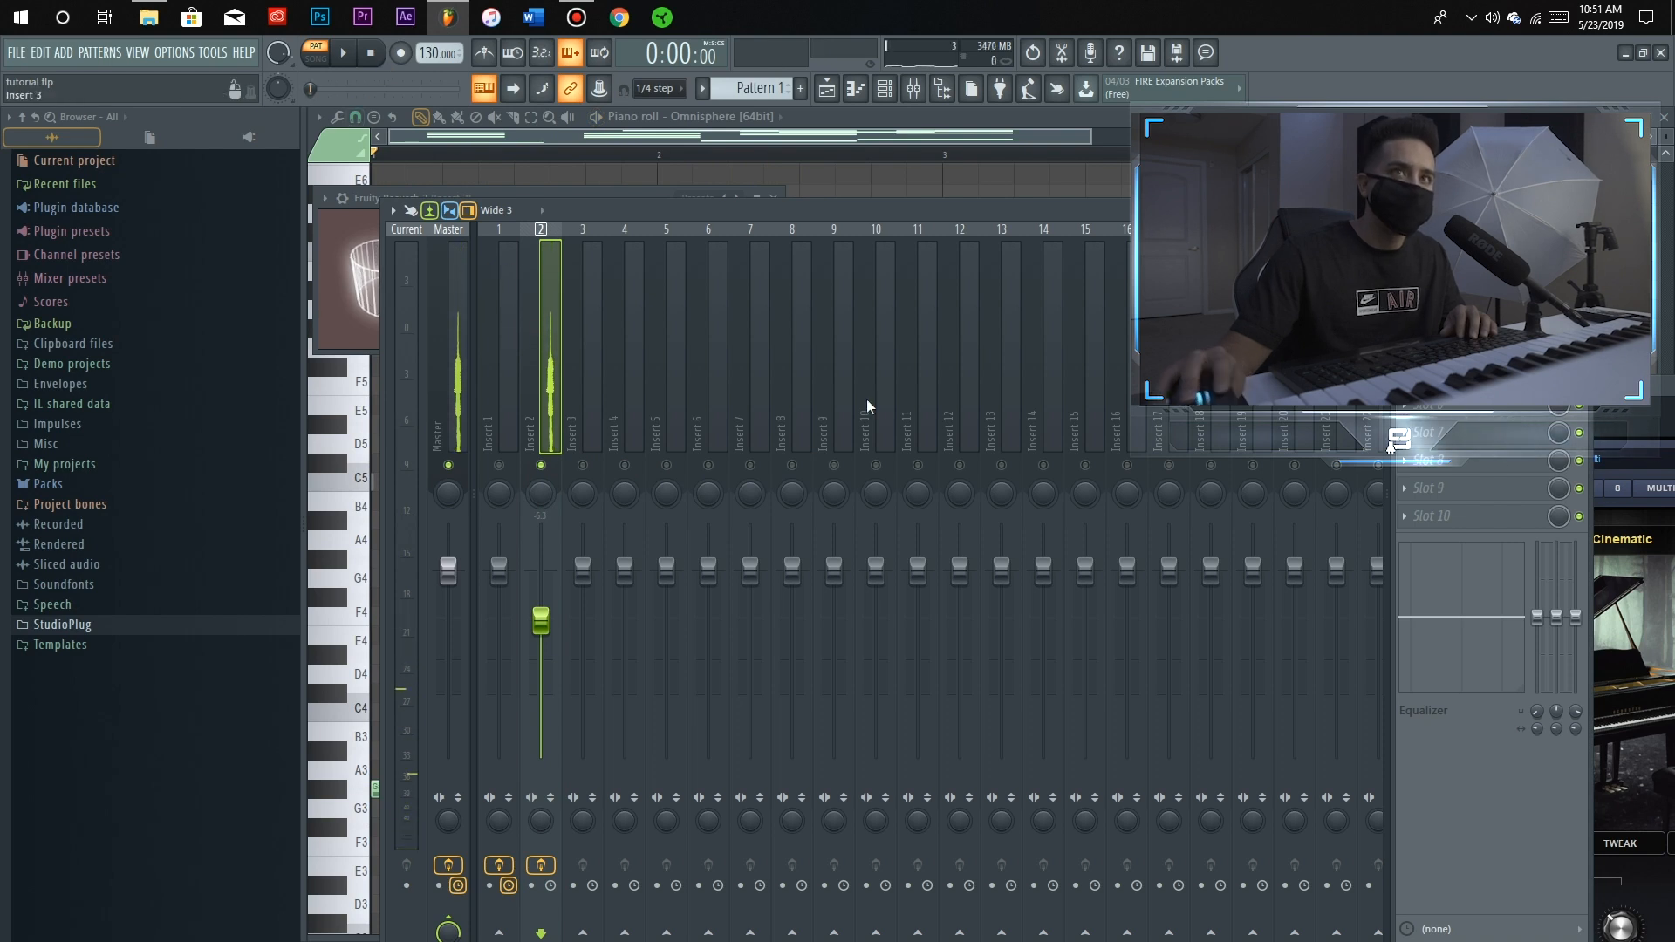
# Rename mixer track Insert 2 to "Piano Chorus"
pyautogui.rightClick(542, 406)
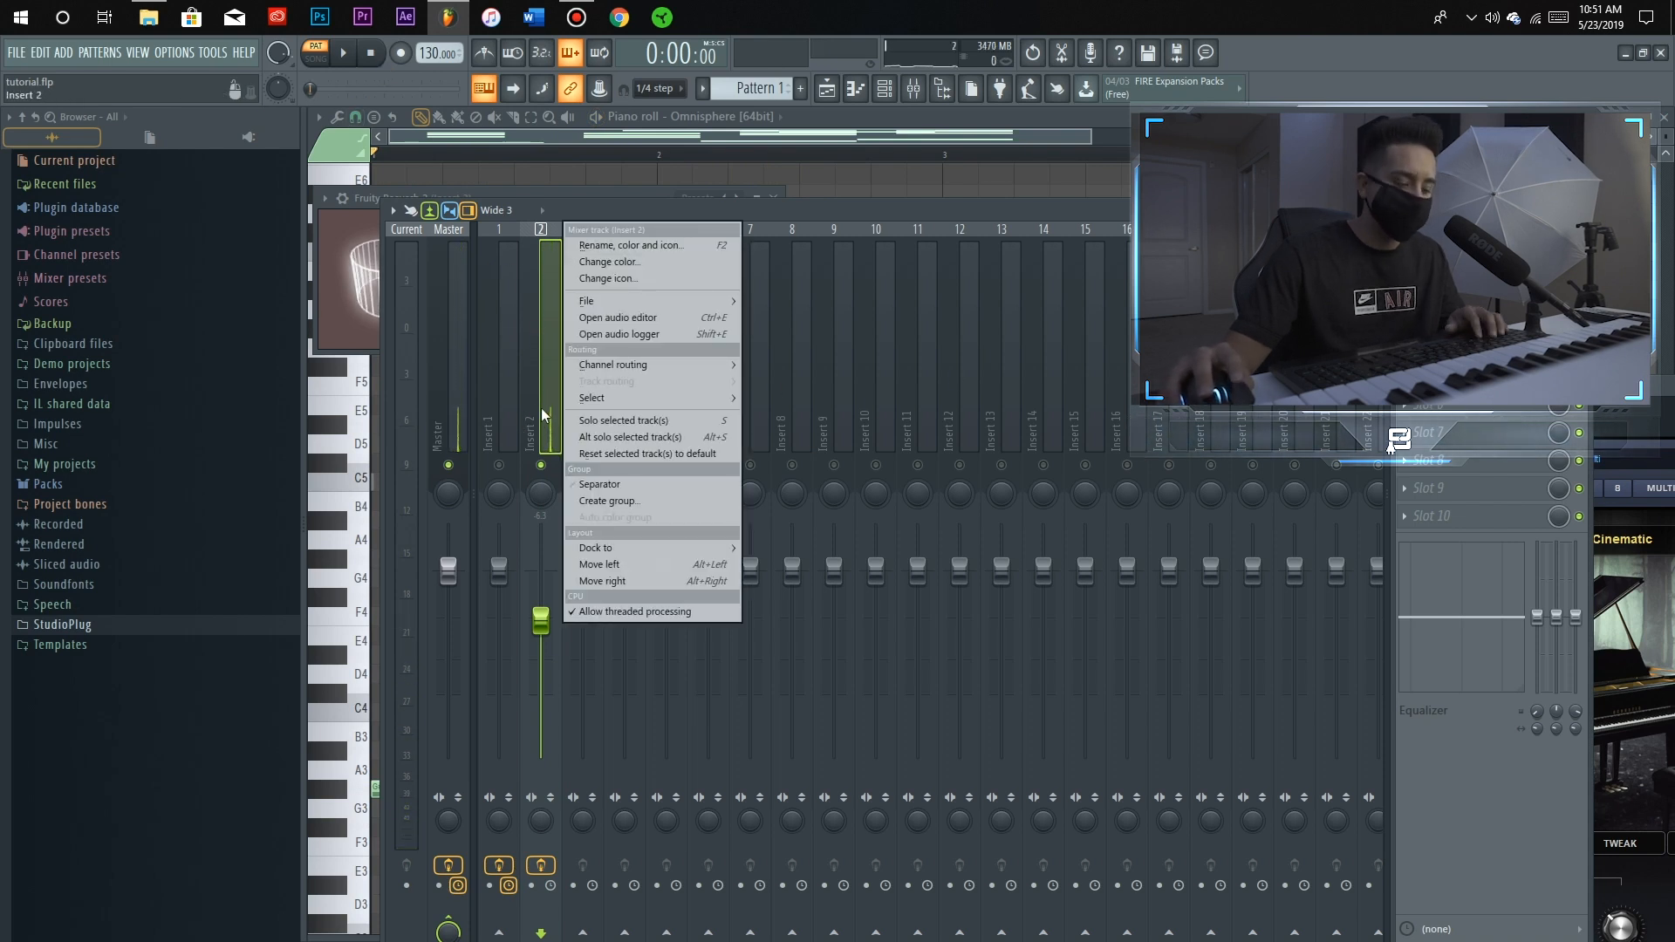
pyautogui.press('F2')
pyautogui.write('Piano')
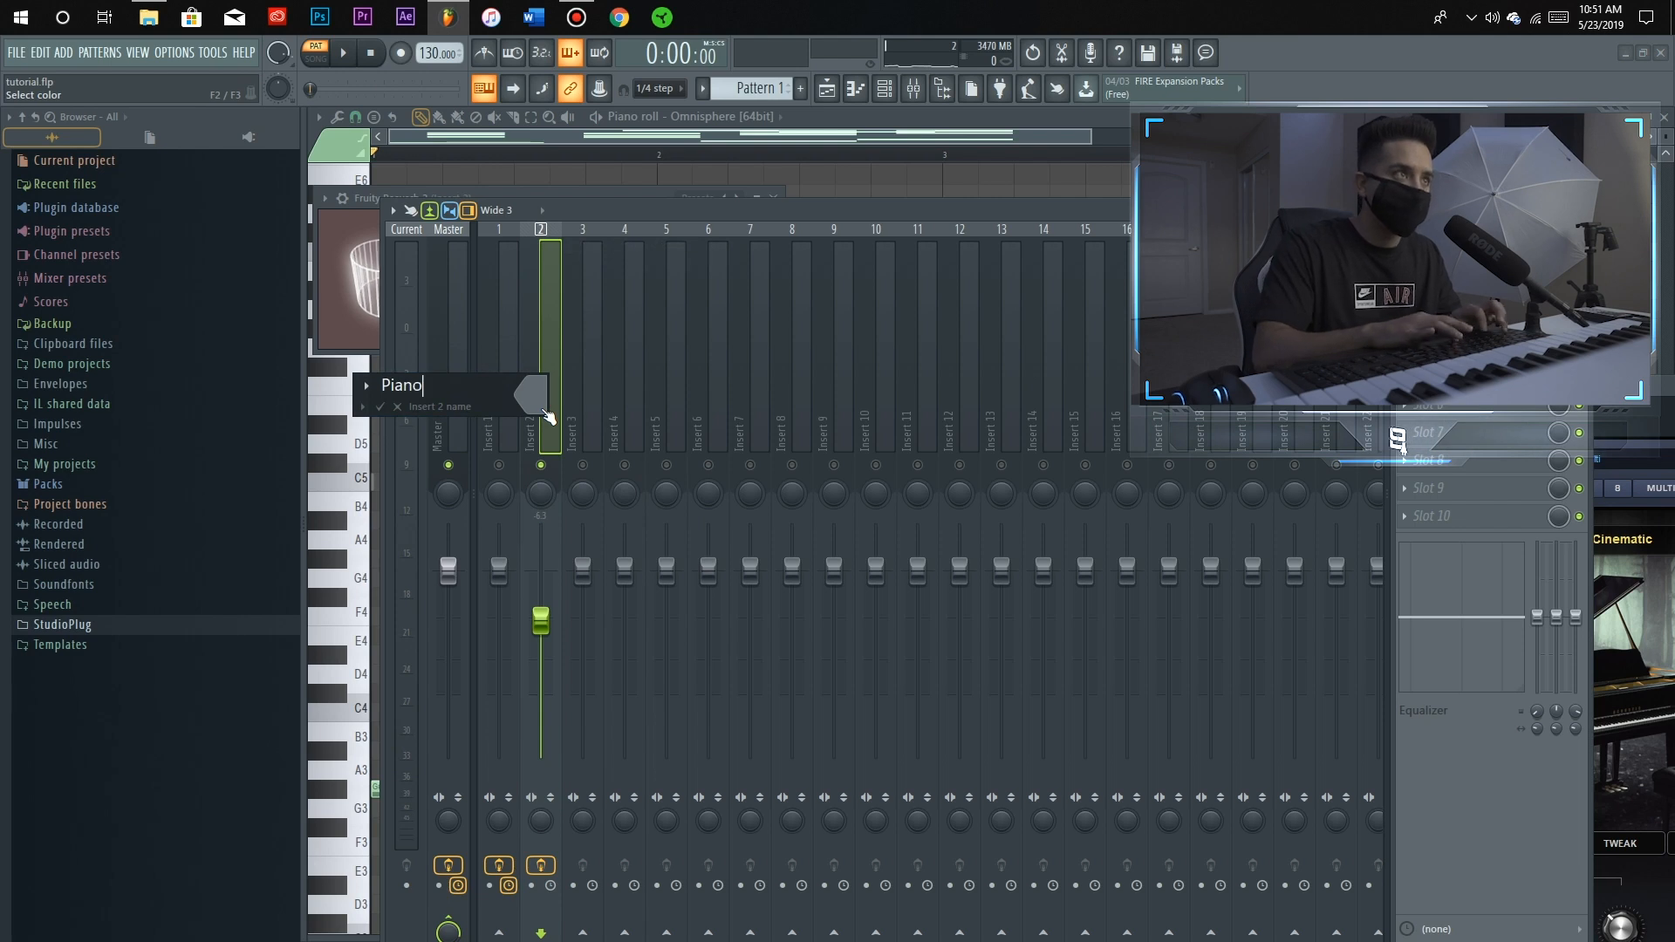
pyautogui.write(' Chorus')
pyautogui.press('Return')
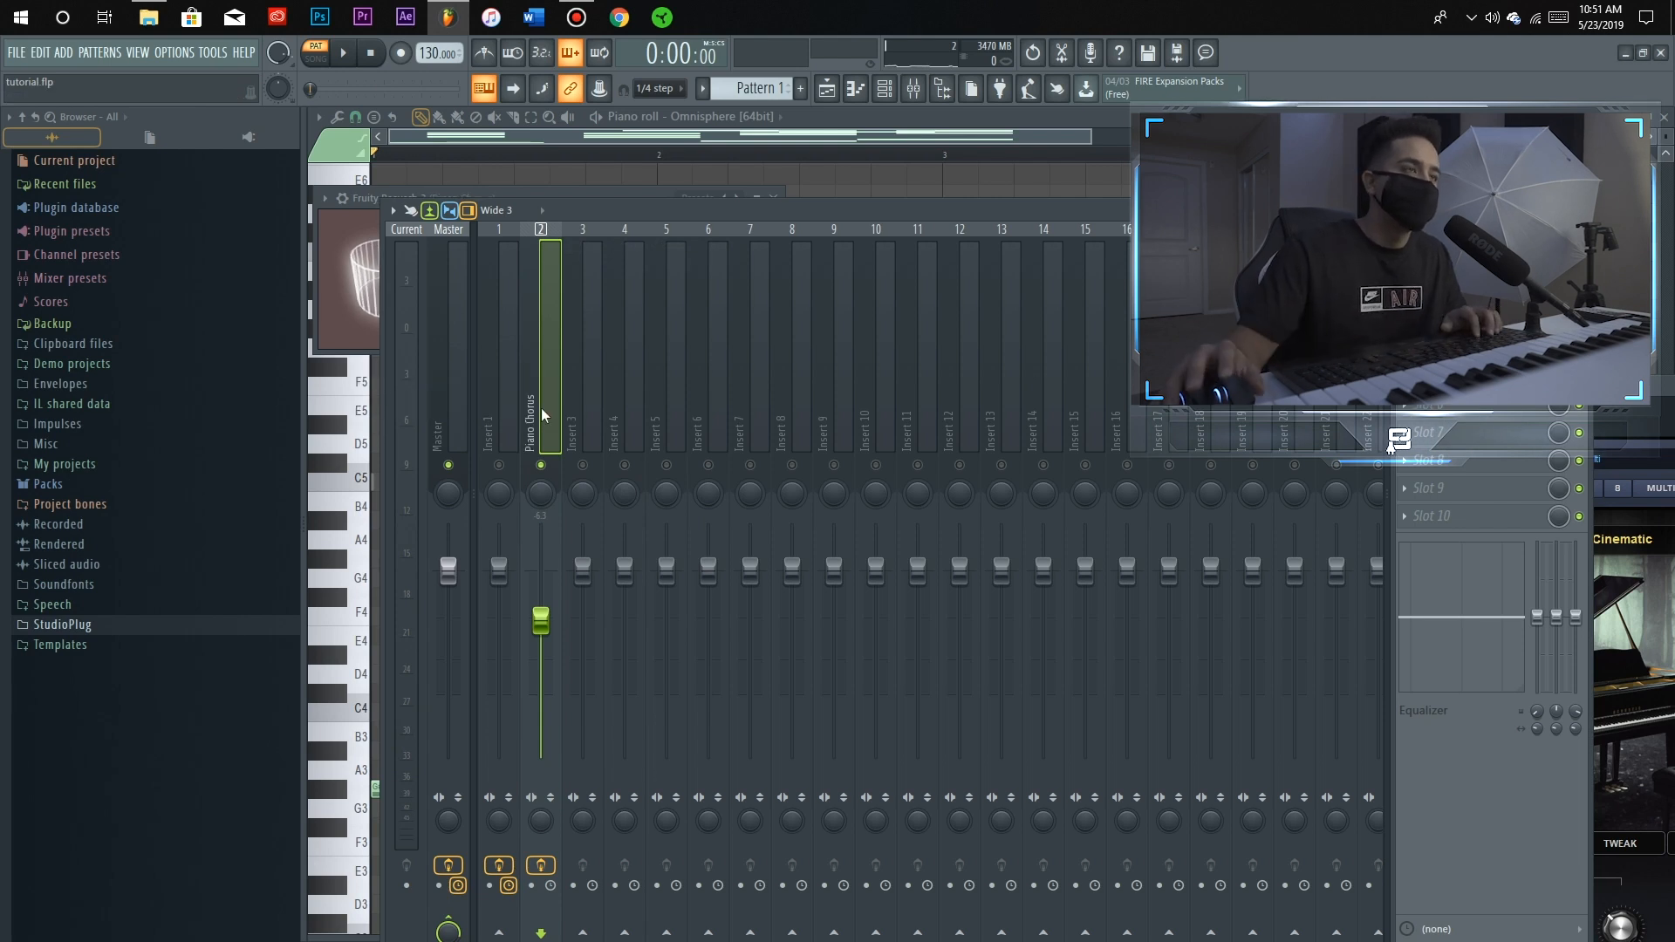
# Save the Piano Chorus mixer track state as a preset named "Piano Chorus" in the Mixer presets folder
pyautogui.rightClick(543, 416)
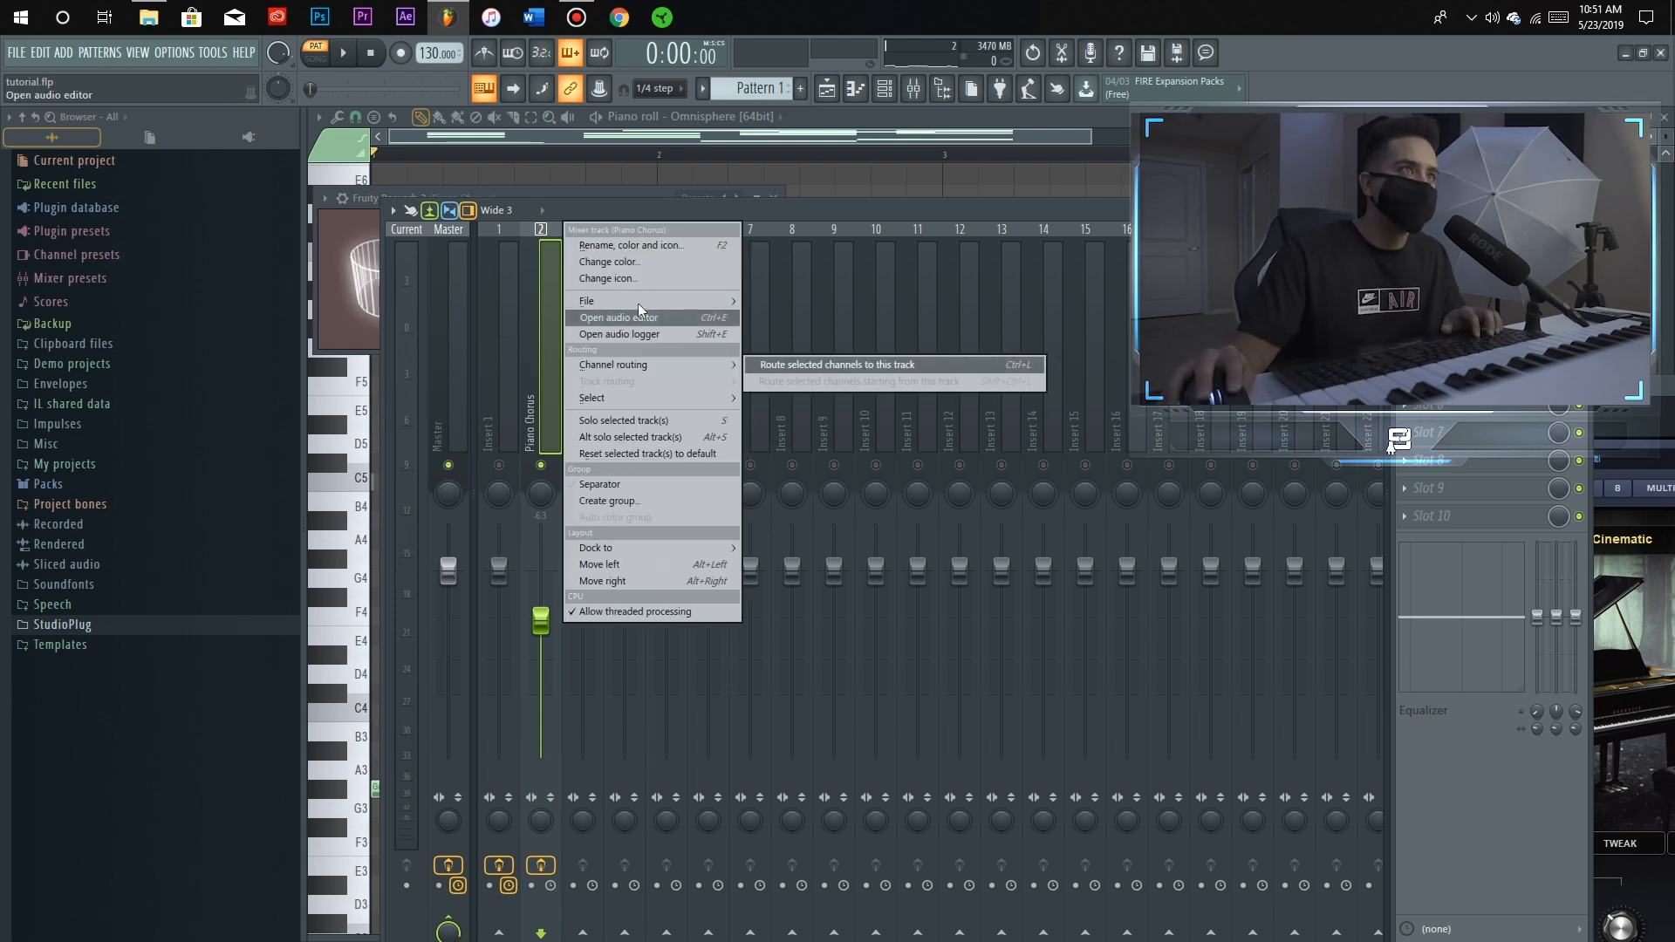
pyautogui.moveTo(630, 306)
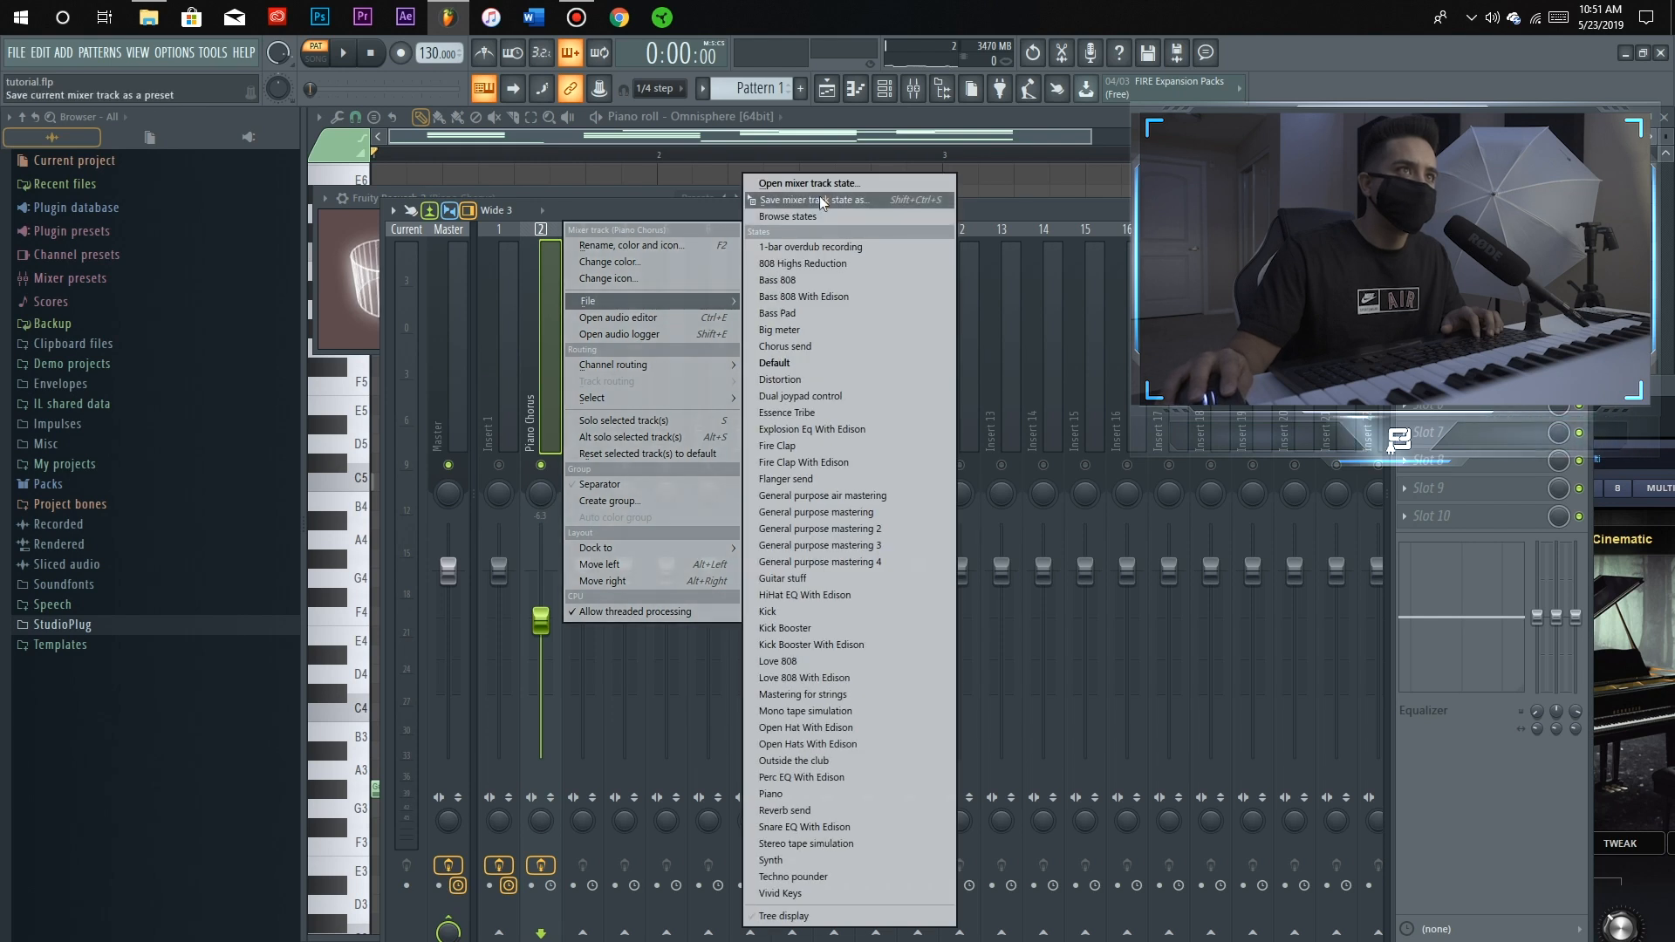
pyautogui.click(819, 197)
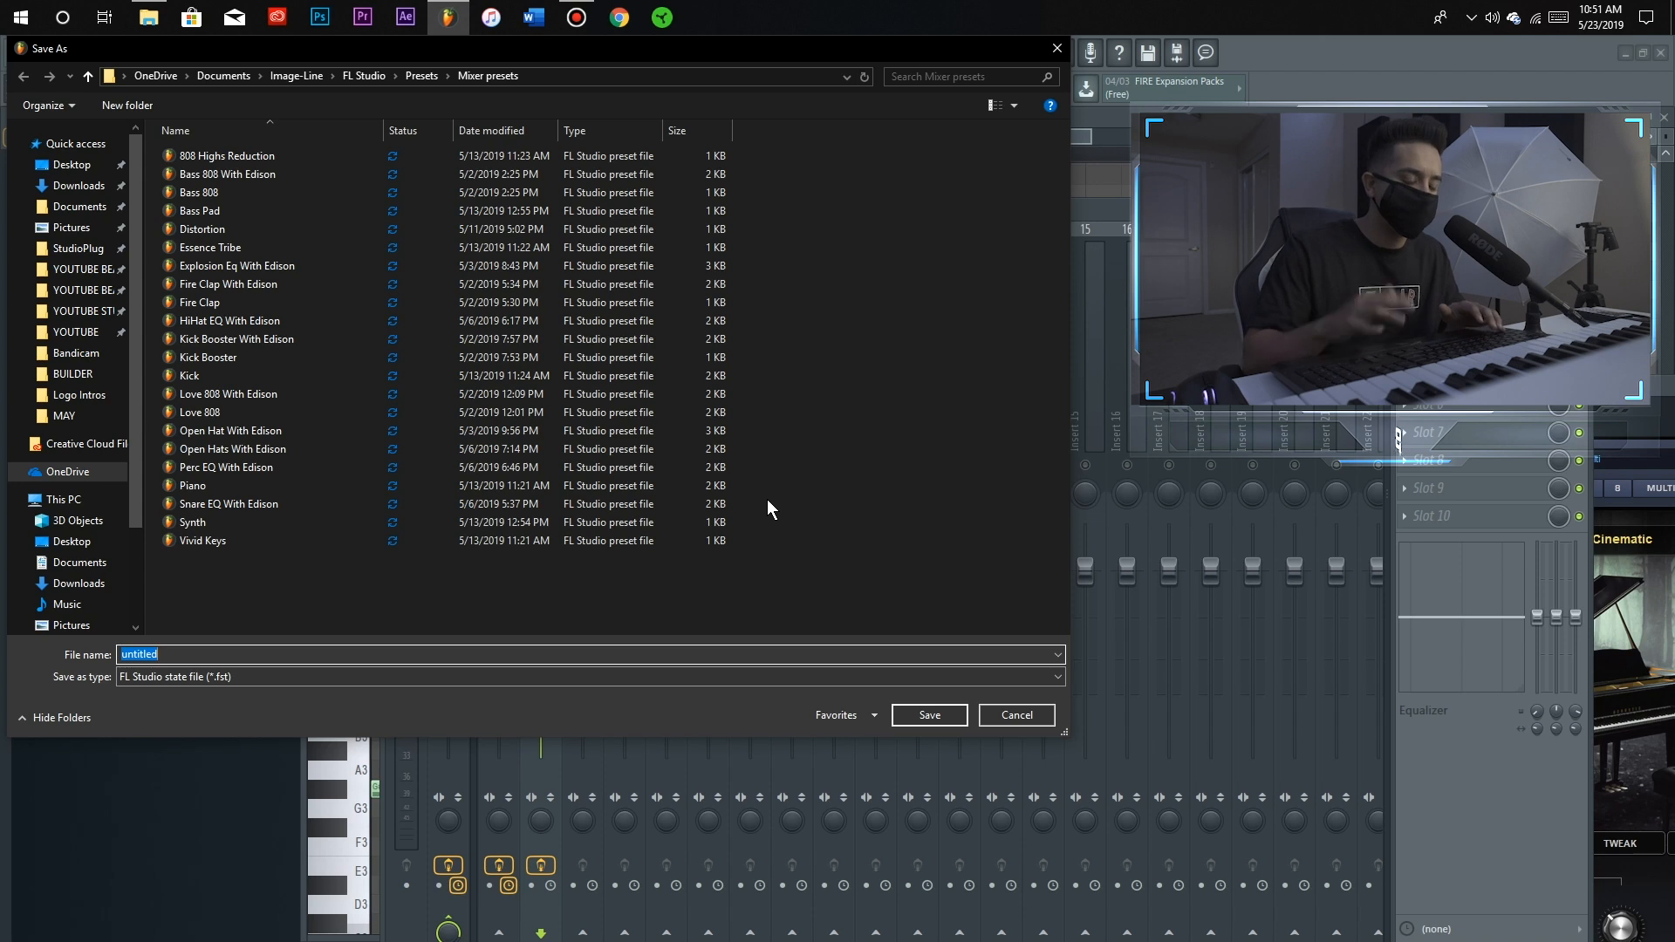
pyautogui.write('P')
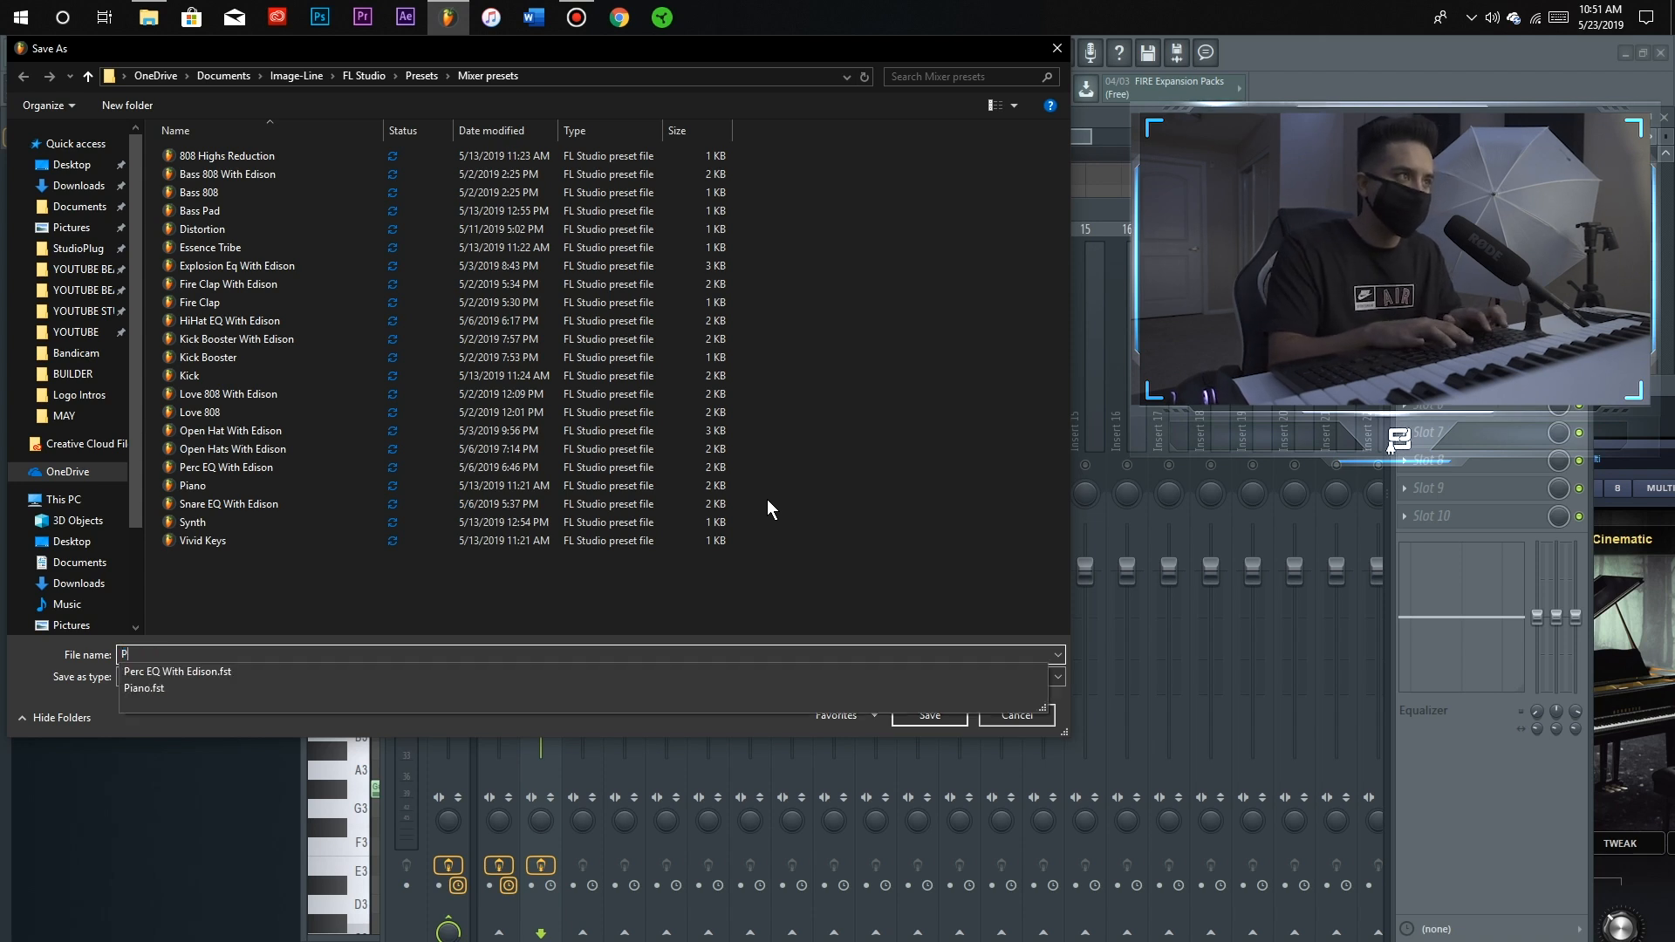
pyautogui.write('iano Chorus')
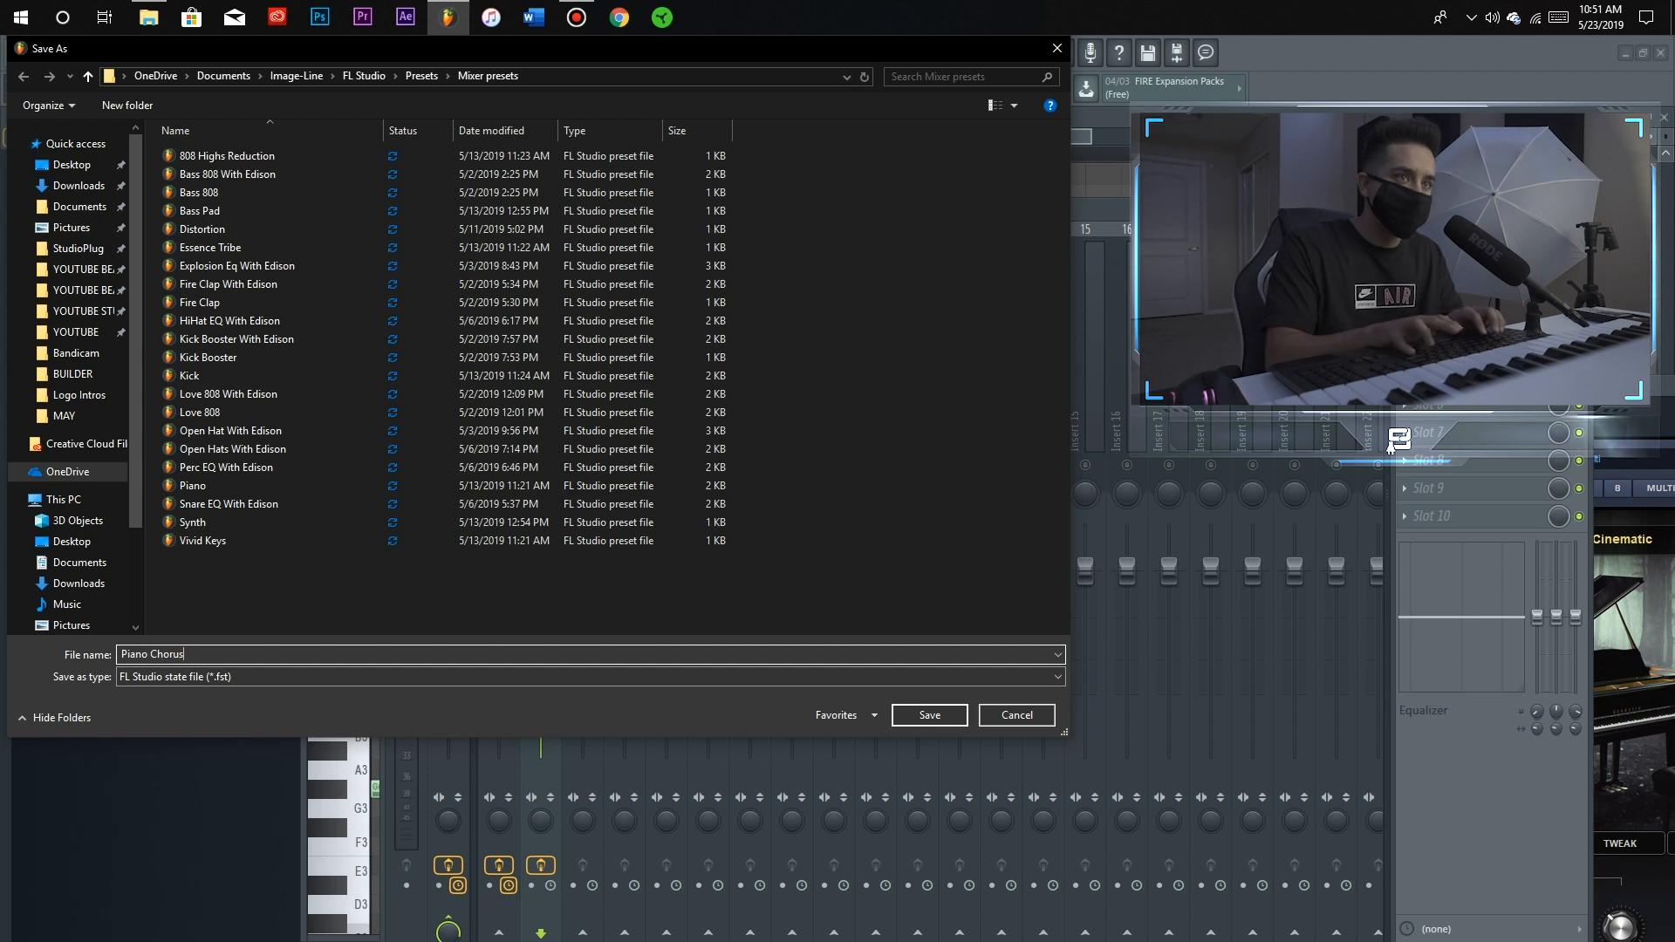
pyautogui.press('Return')
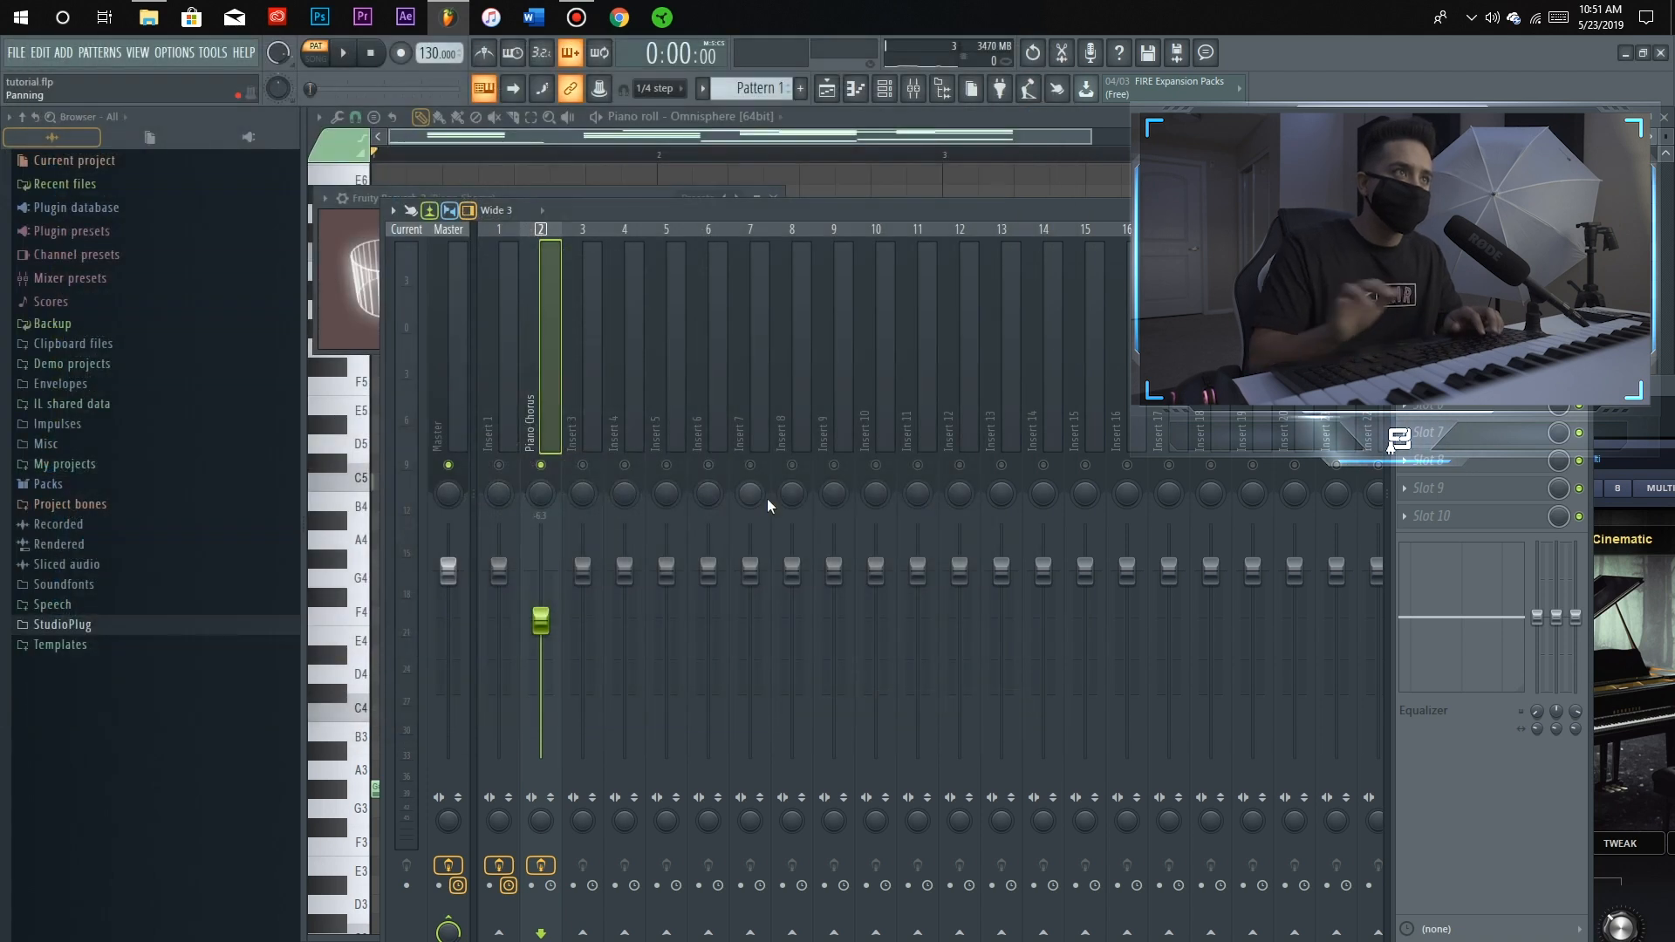
# Load the saved Piano Chorus mixer preset onto mixer track 2, return to the piano roll and collapse the preset list
pyautogui.click(53, 279)
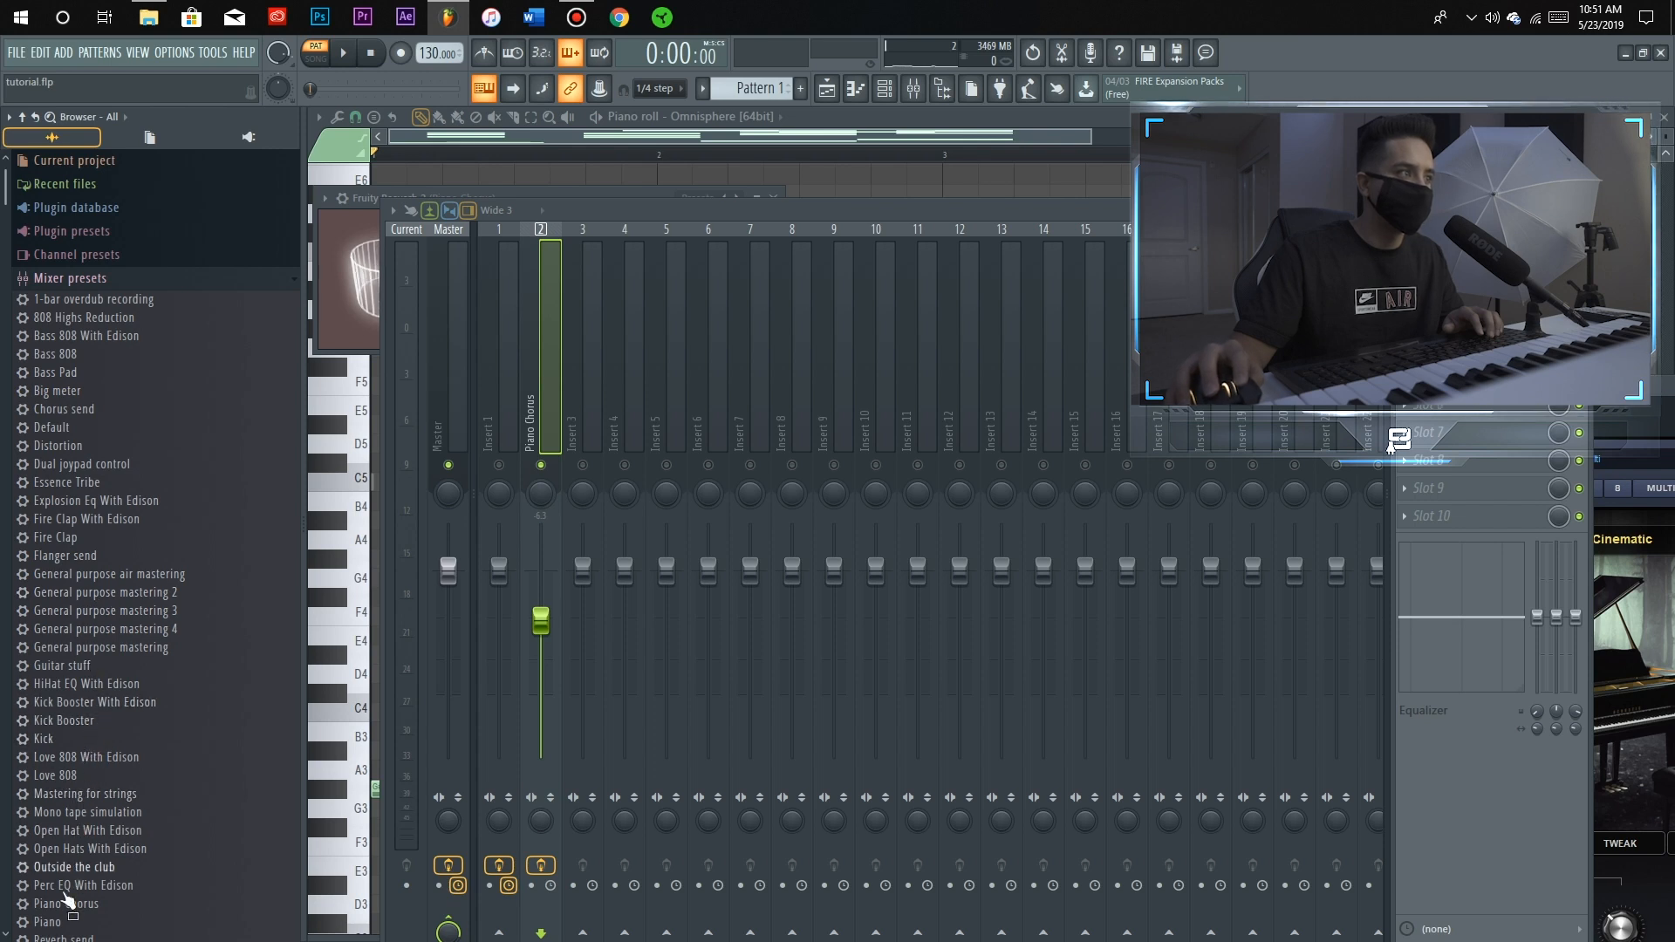
pyautogui.moveTo(70, 904); pyautogui.dragTo(539, 422)
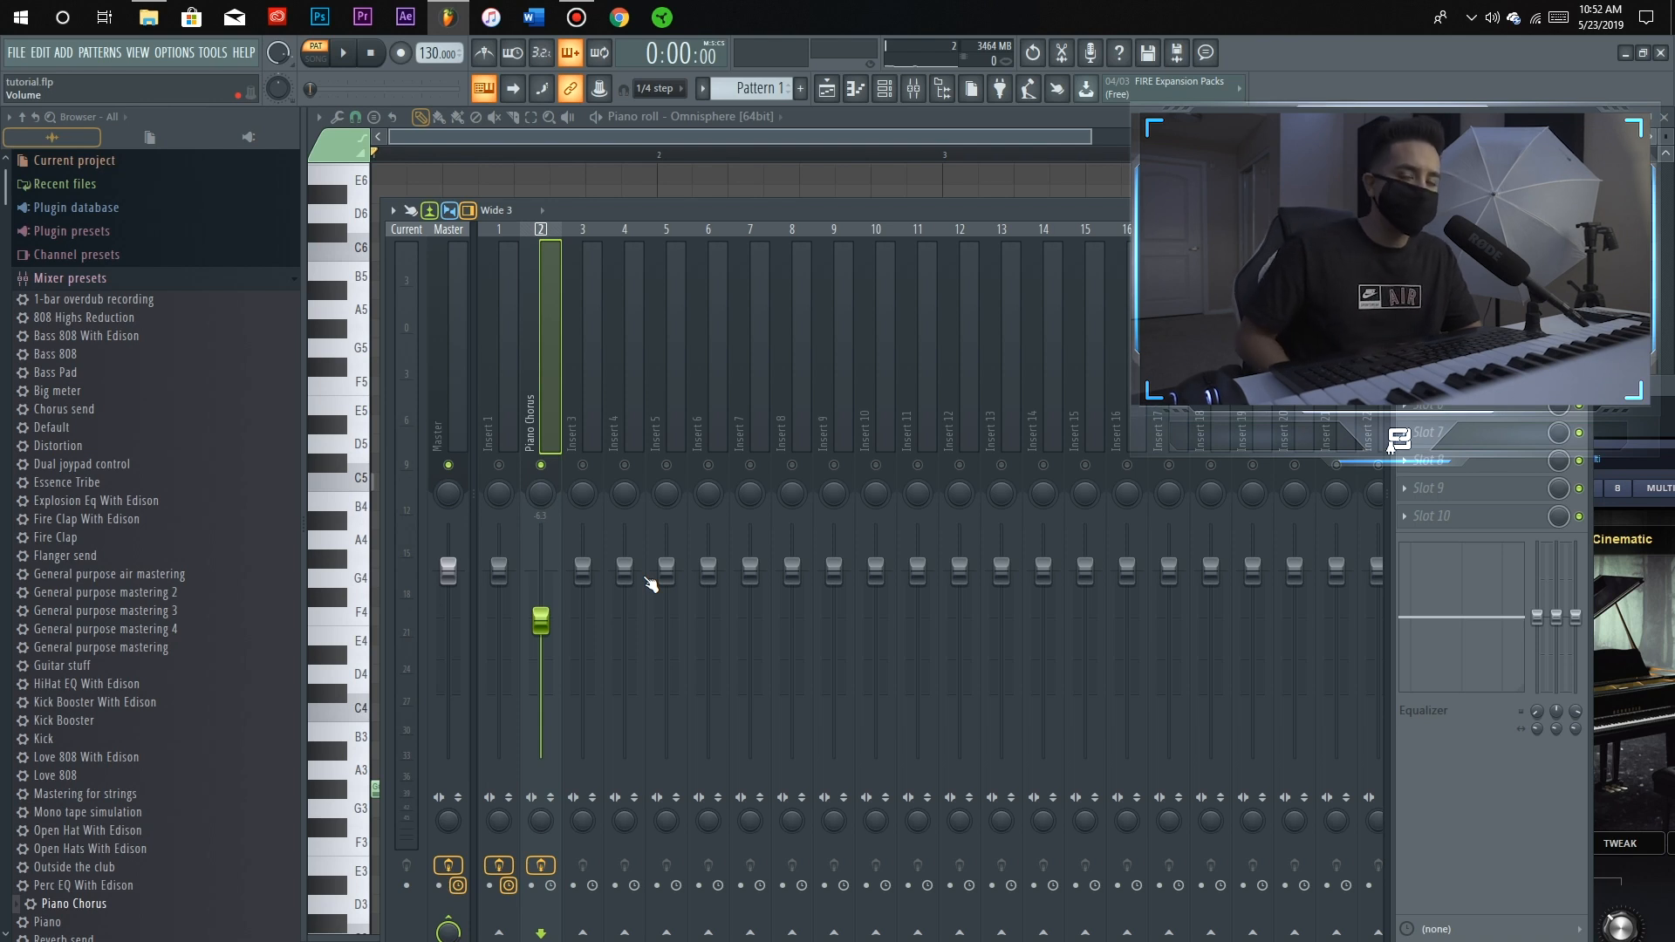
pyautogui.click(569, 139)
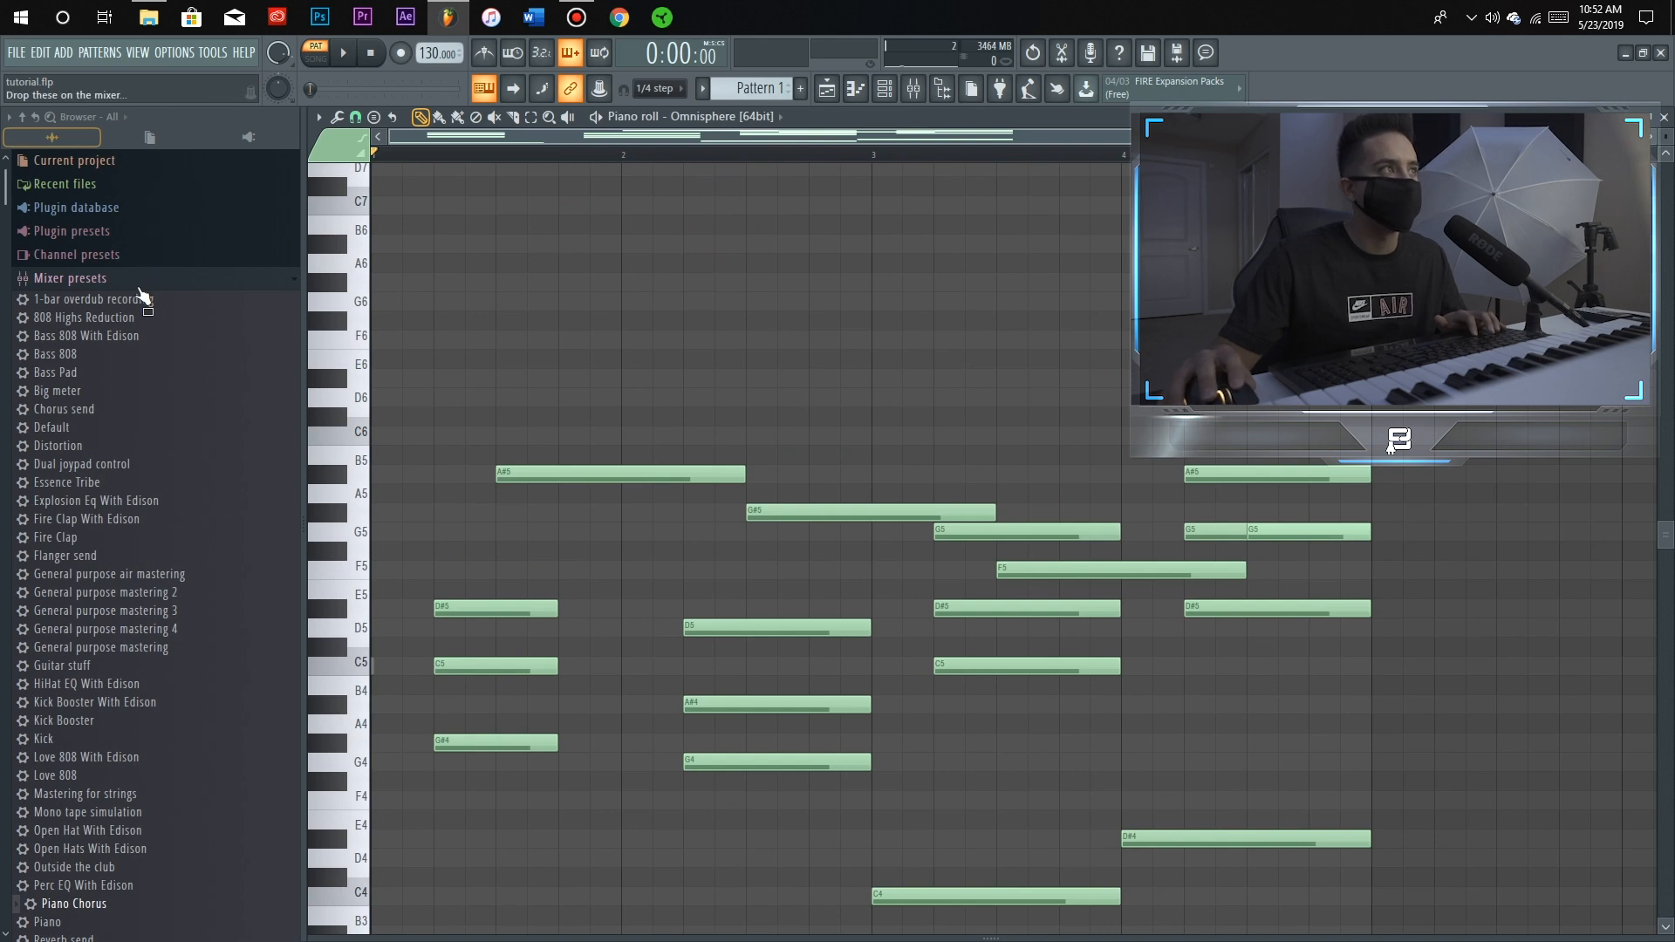
pyautogui.click(139, 281)
# Enlarge the velocity control lane below the Omnisphere notes and switch to the mixer and back to the piano roll
pyautogui.scroll(-3, 663, 576)
pyautogui.moveTo(826, 934); pyautogui.dragTo(819, 769)
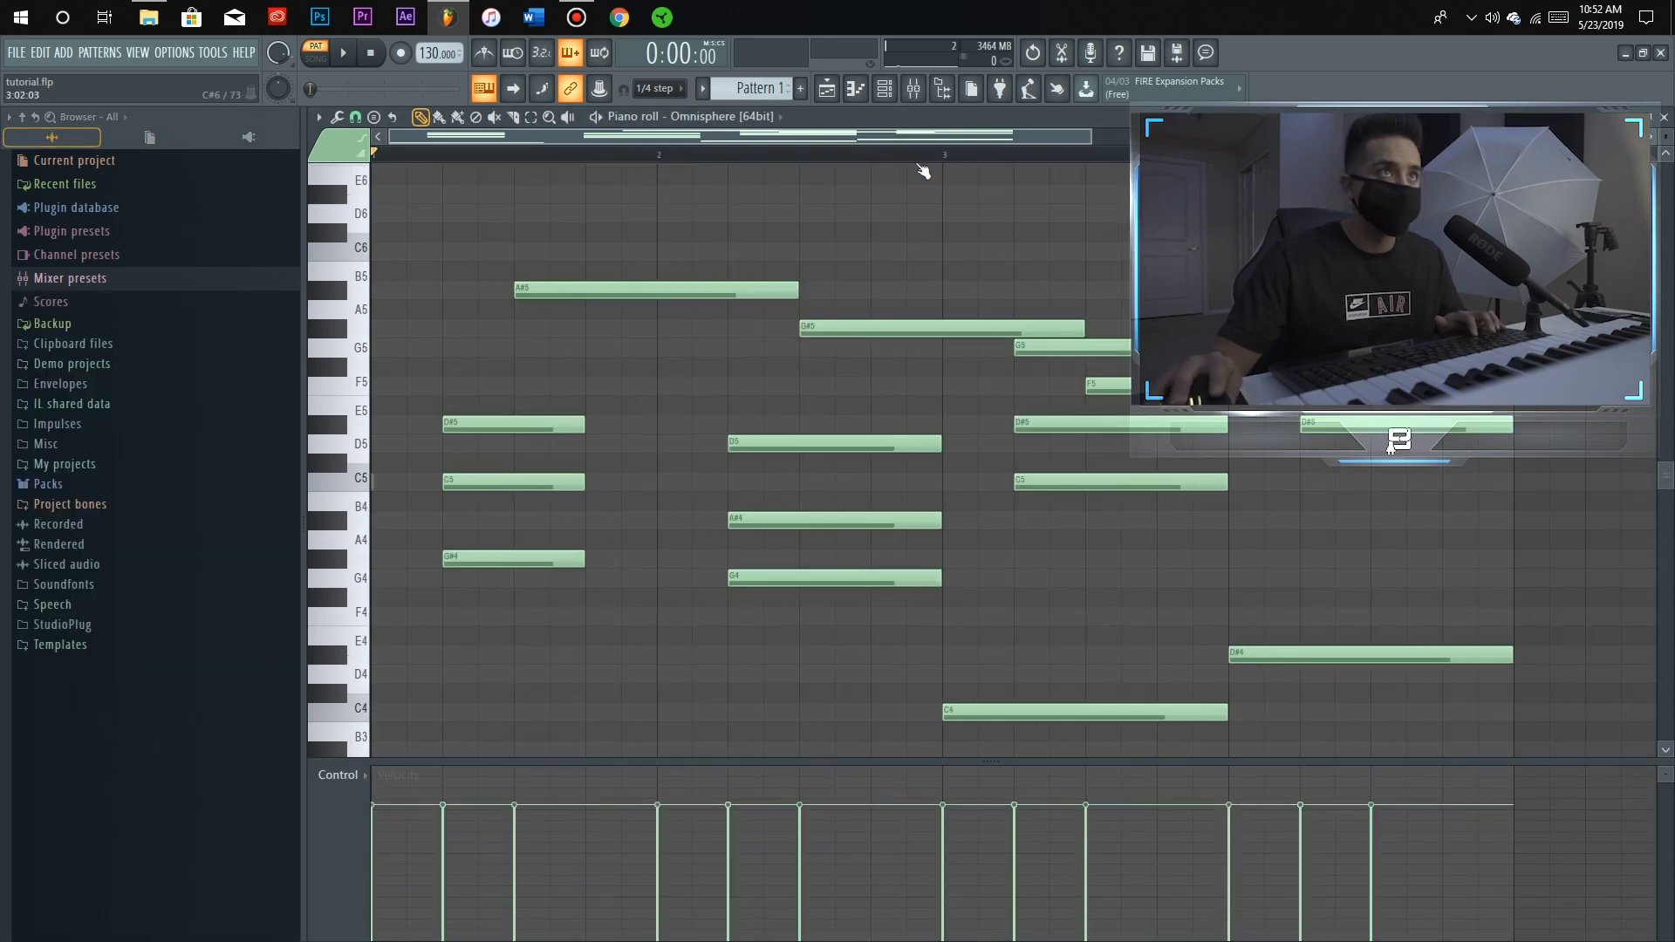
pyautogui.click(914, 88)
pyautogui.click(540, 865)
pyautogui.click(621, 196)
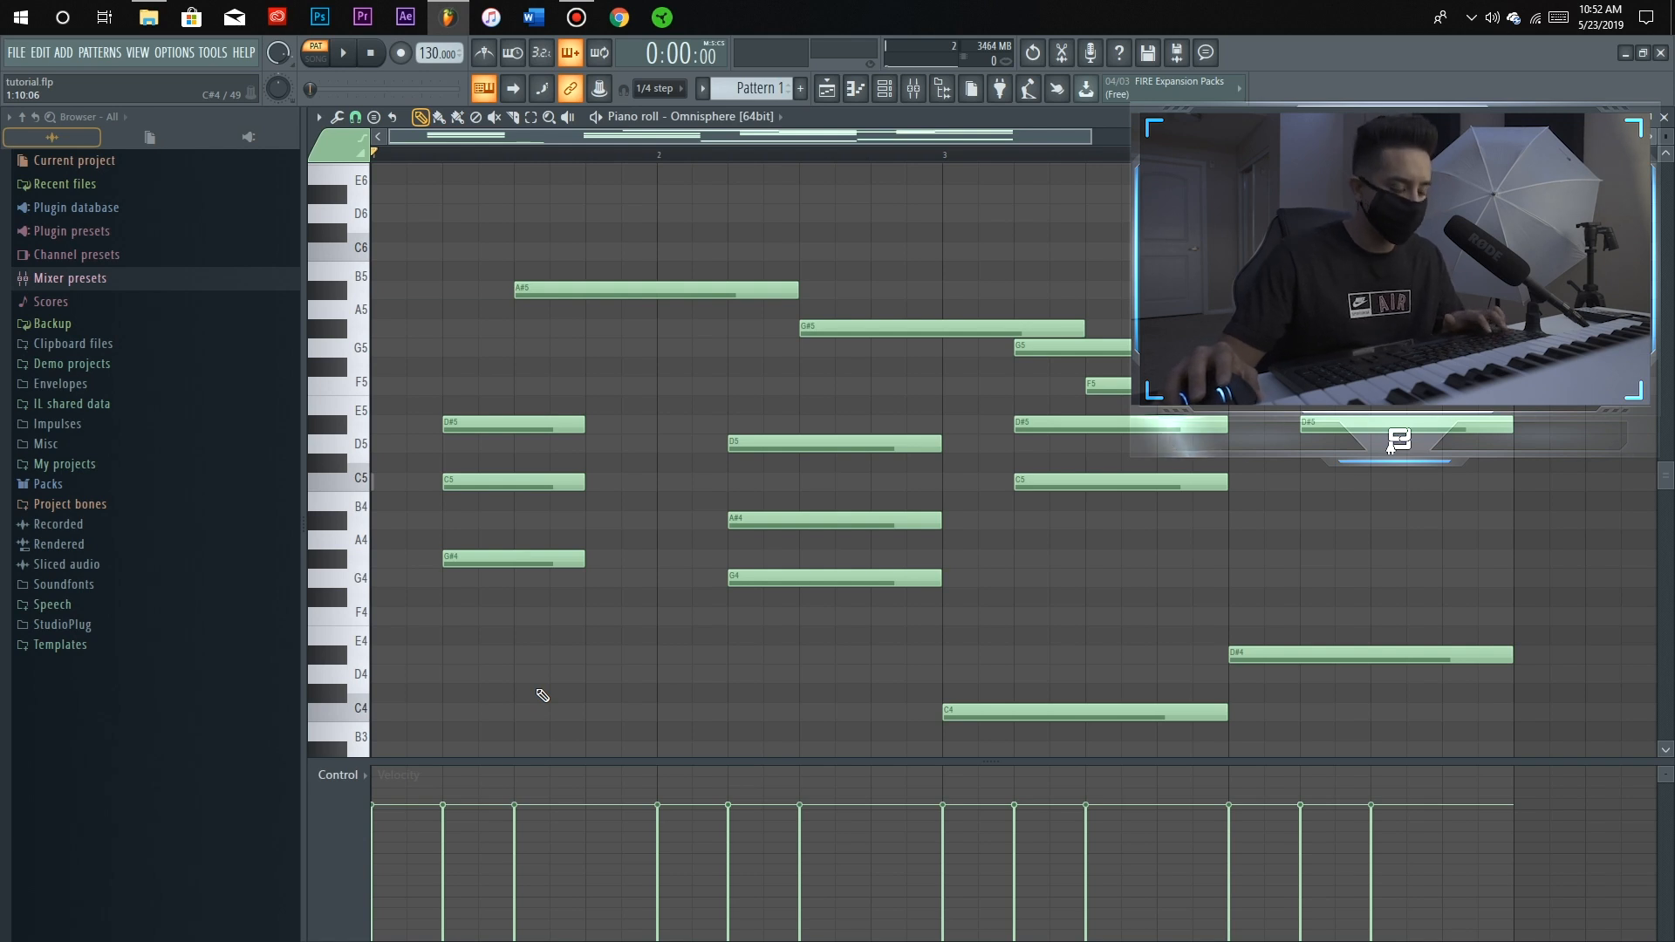
# Select all Omnisphere notes, raise their velocity to maximum and play the melody
pyautogui.hotkey('ctrl', 'a')
pyautogui.scroll(6, 570, 704)
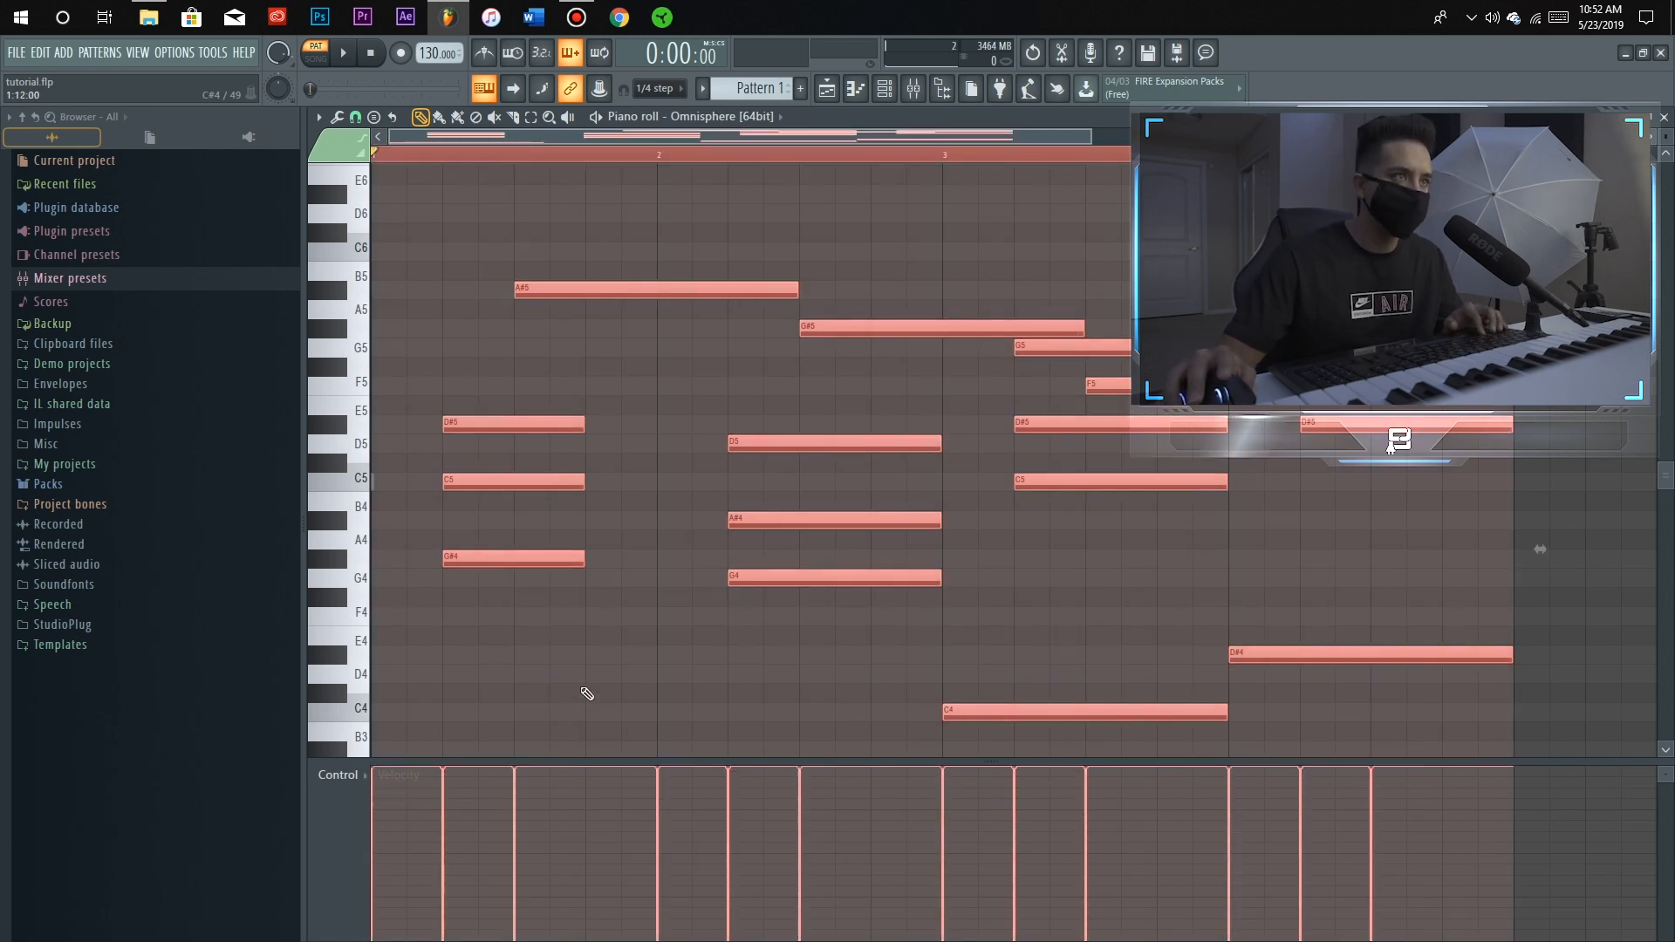
pyautogui.press('space')
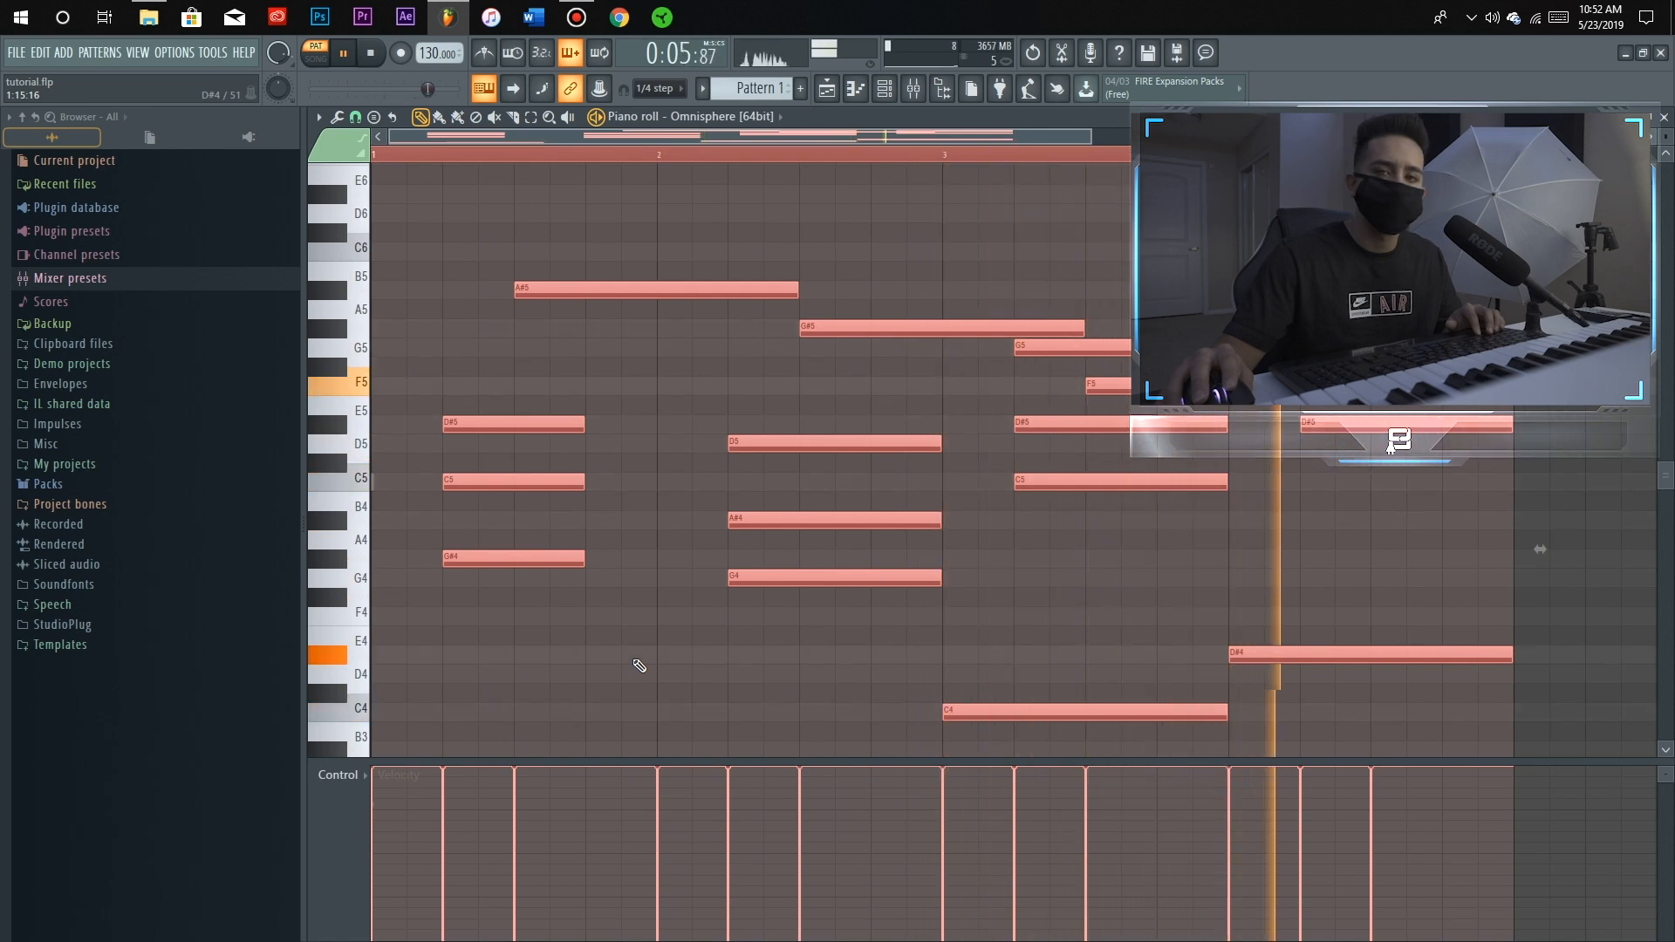
pyautogui.press('space')
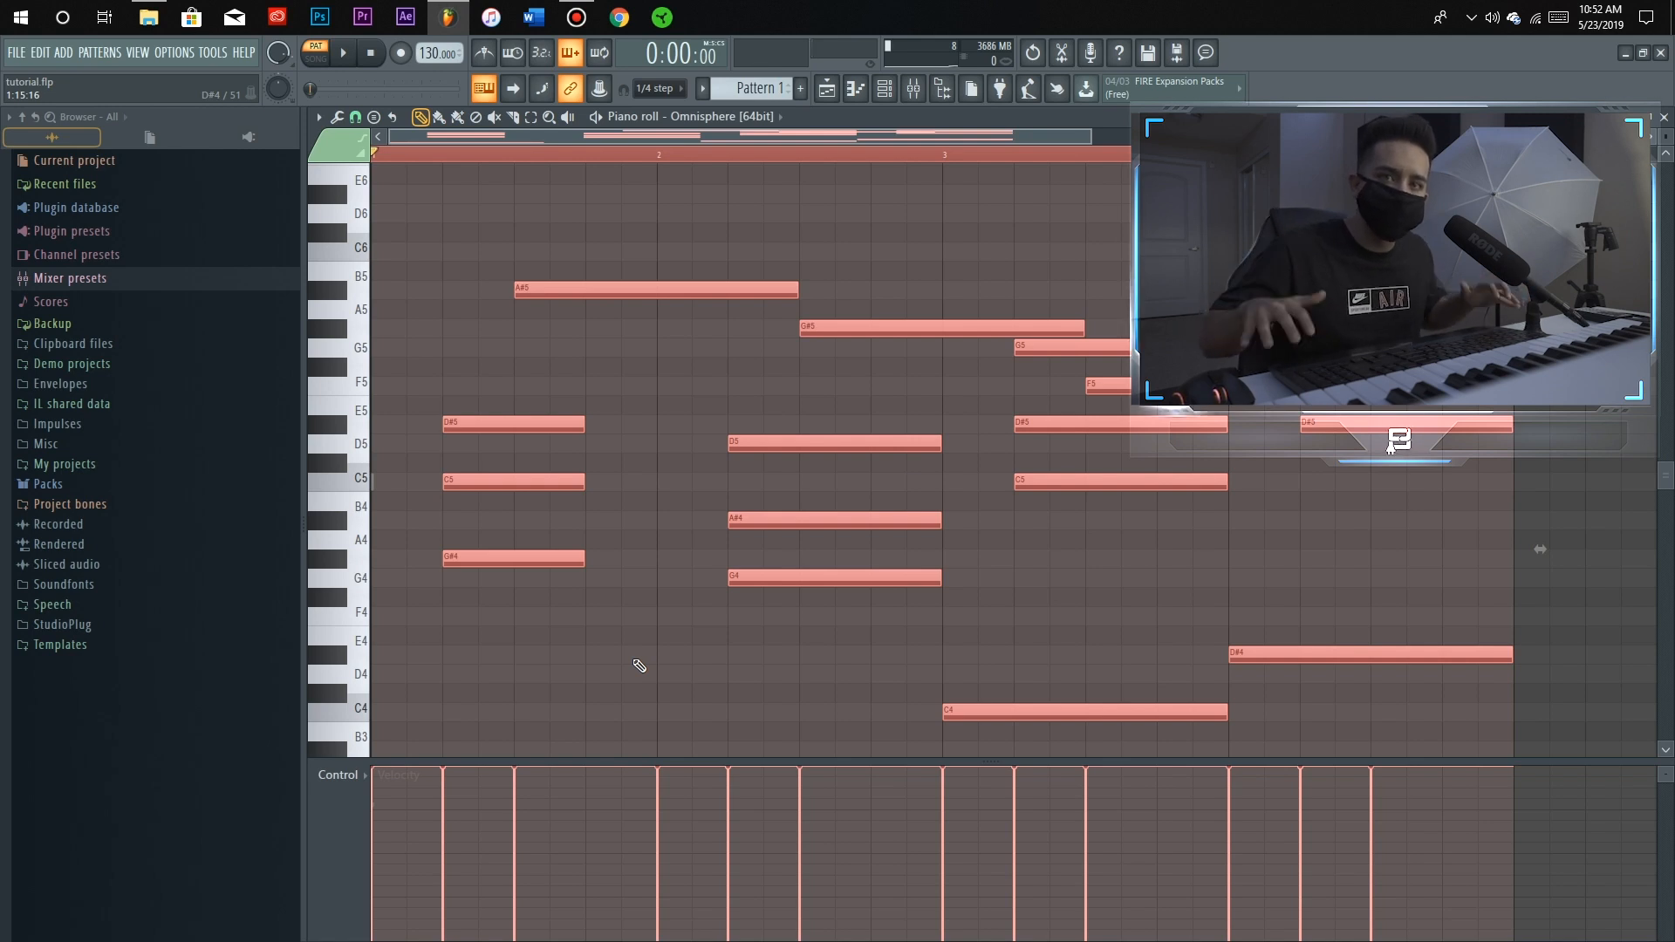
# Lower the velocity of all selected notes to about a quarter of the maximum and start playback
pyautogui.scroll(-9, 686, 621)
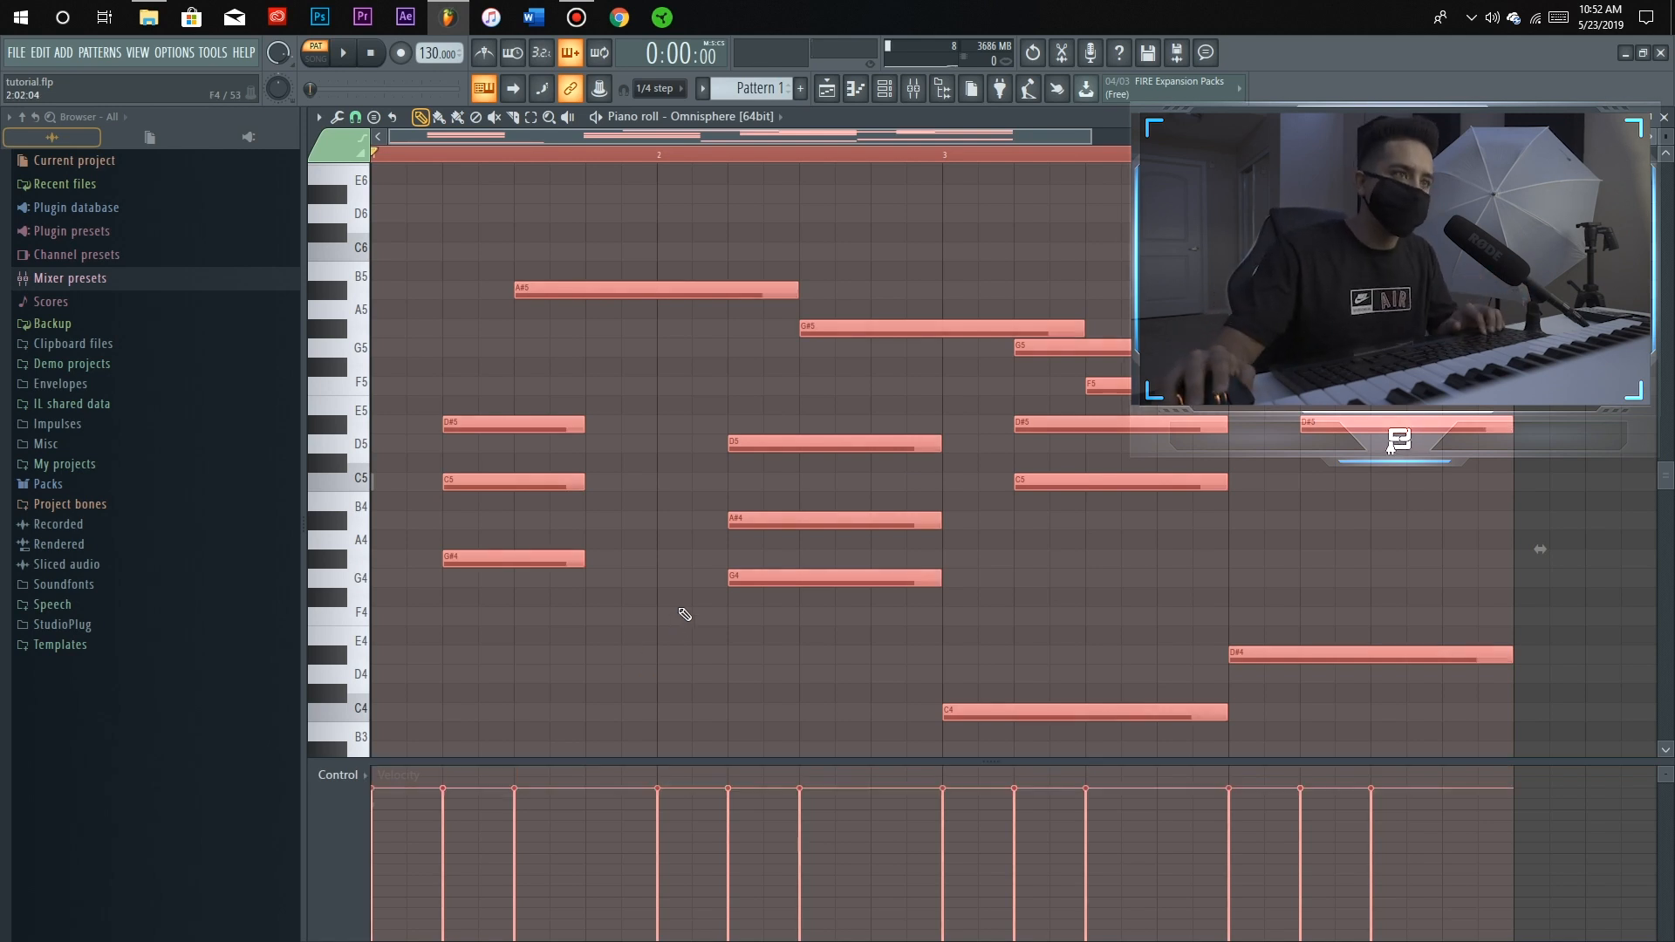
pyautogui.scroll(-8, 688, 625)
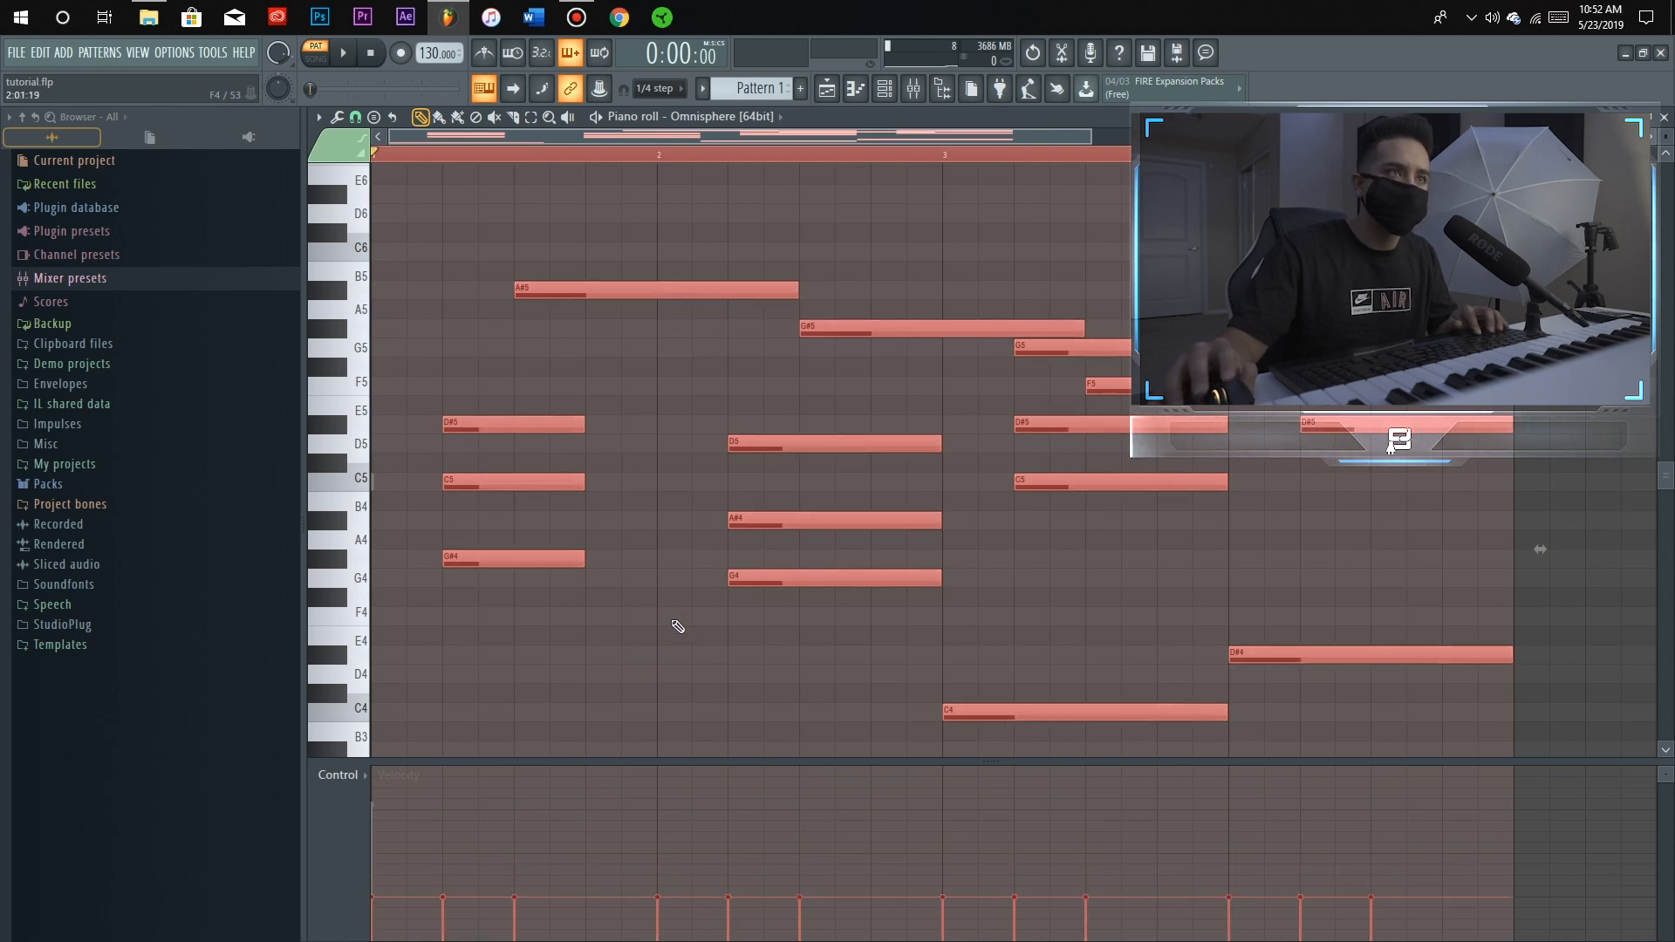
pyautogui.press('space')
# Show the channel rack, stop playback and move the rack lower over the piano roll
pyautogui.press('F6')
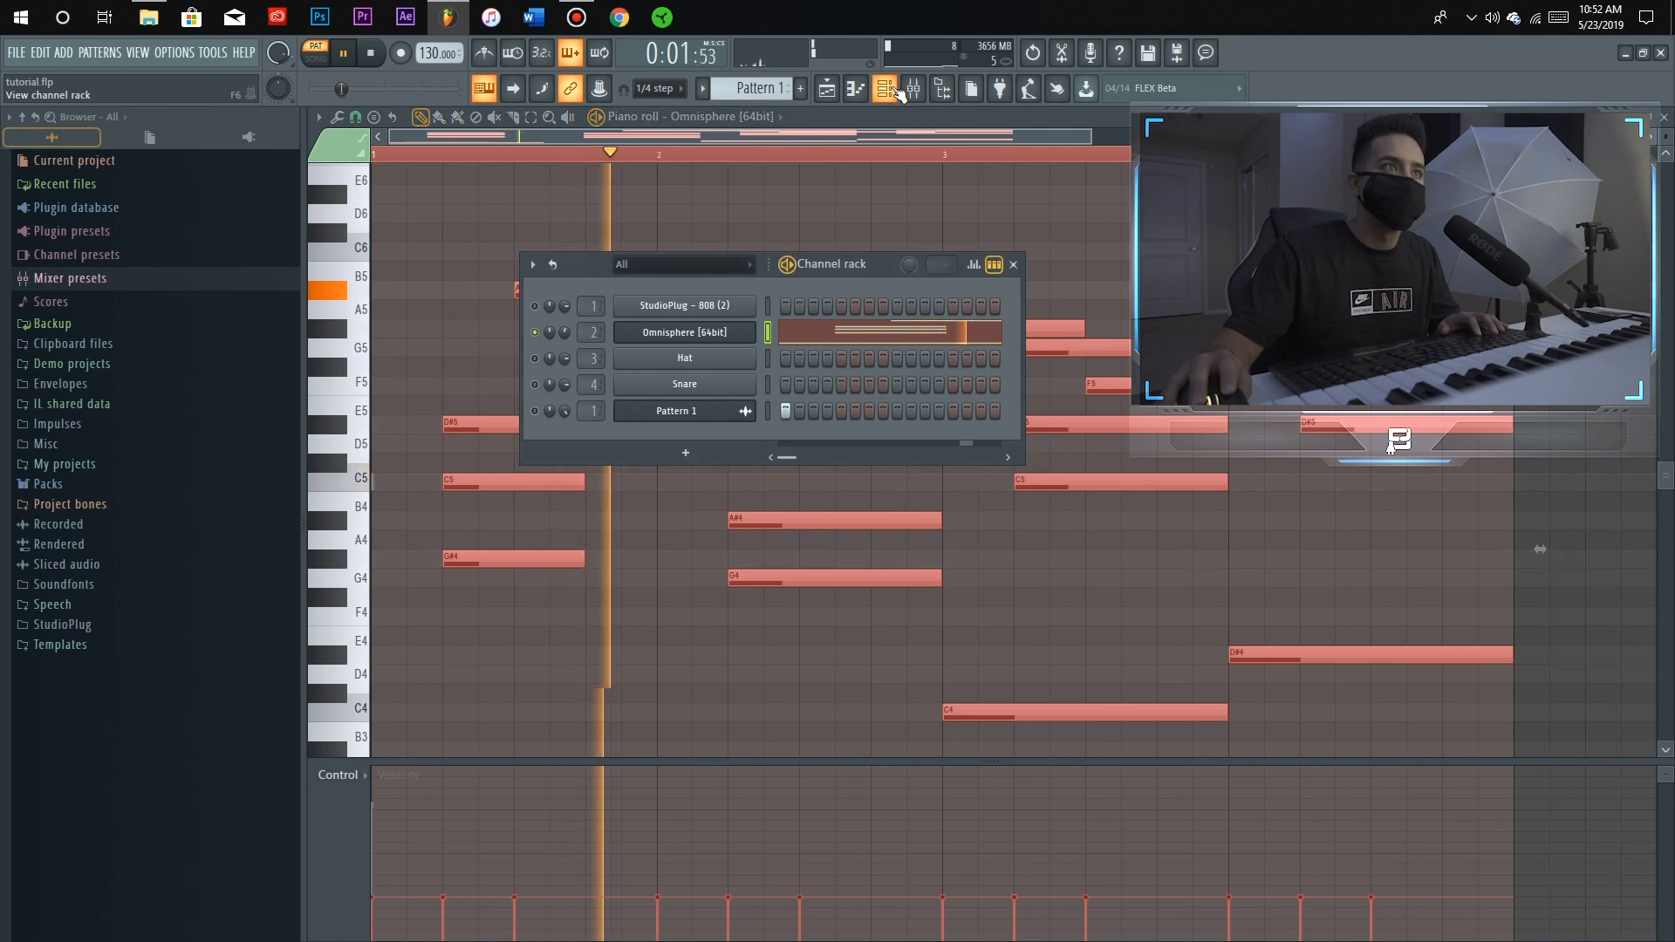
pyautogui.press('space')
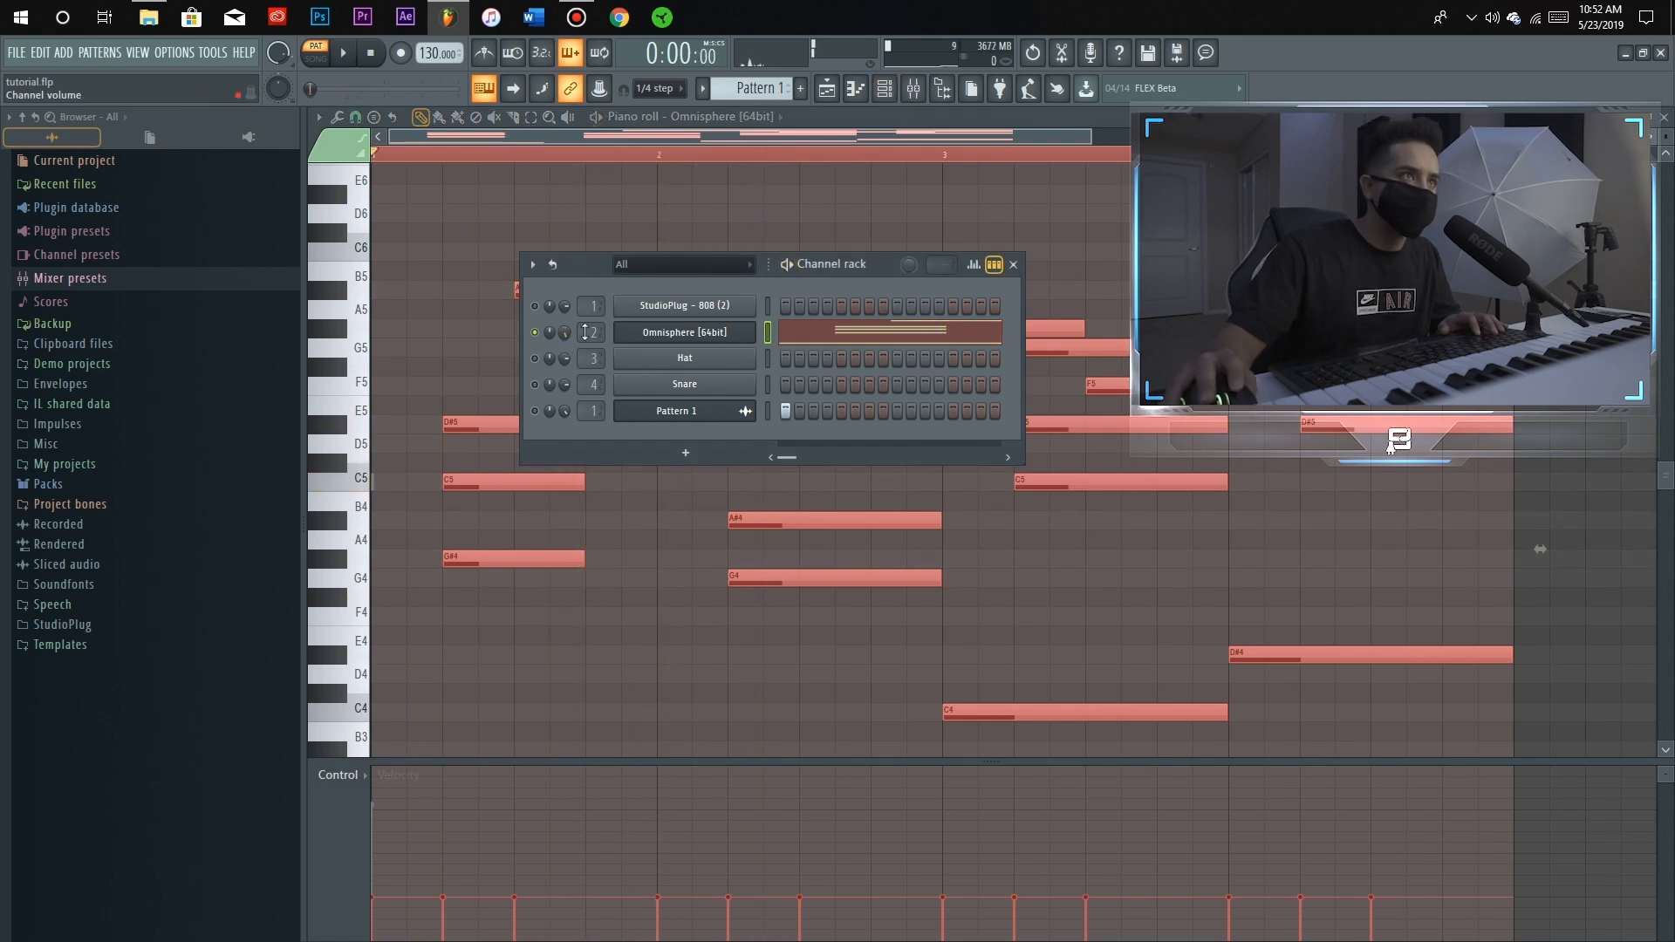
pyautogui.moveTo(589, 274); pyautogui.dragTo(835, 414)
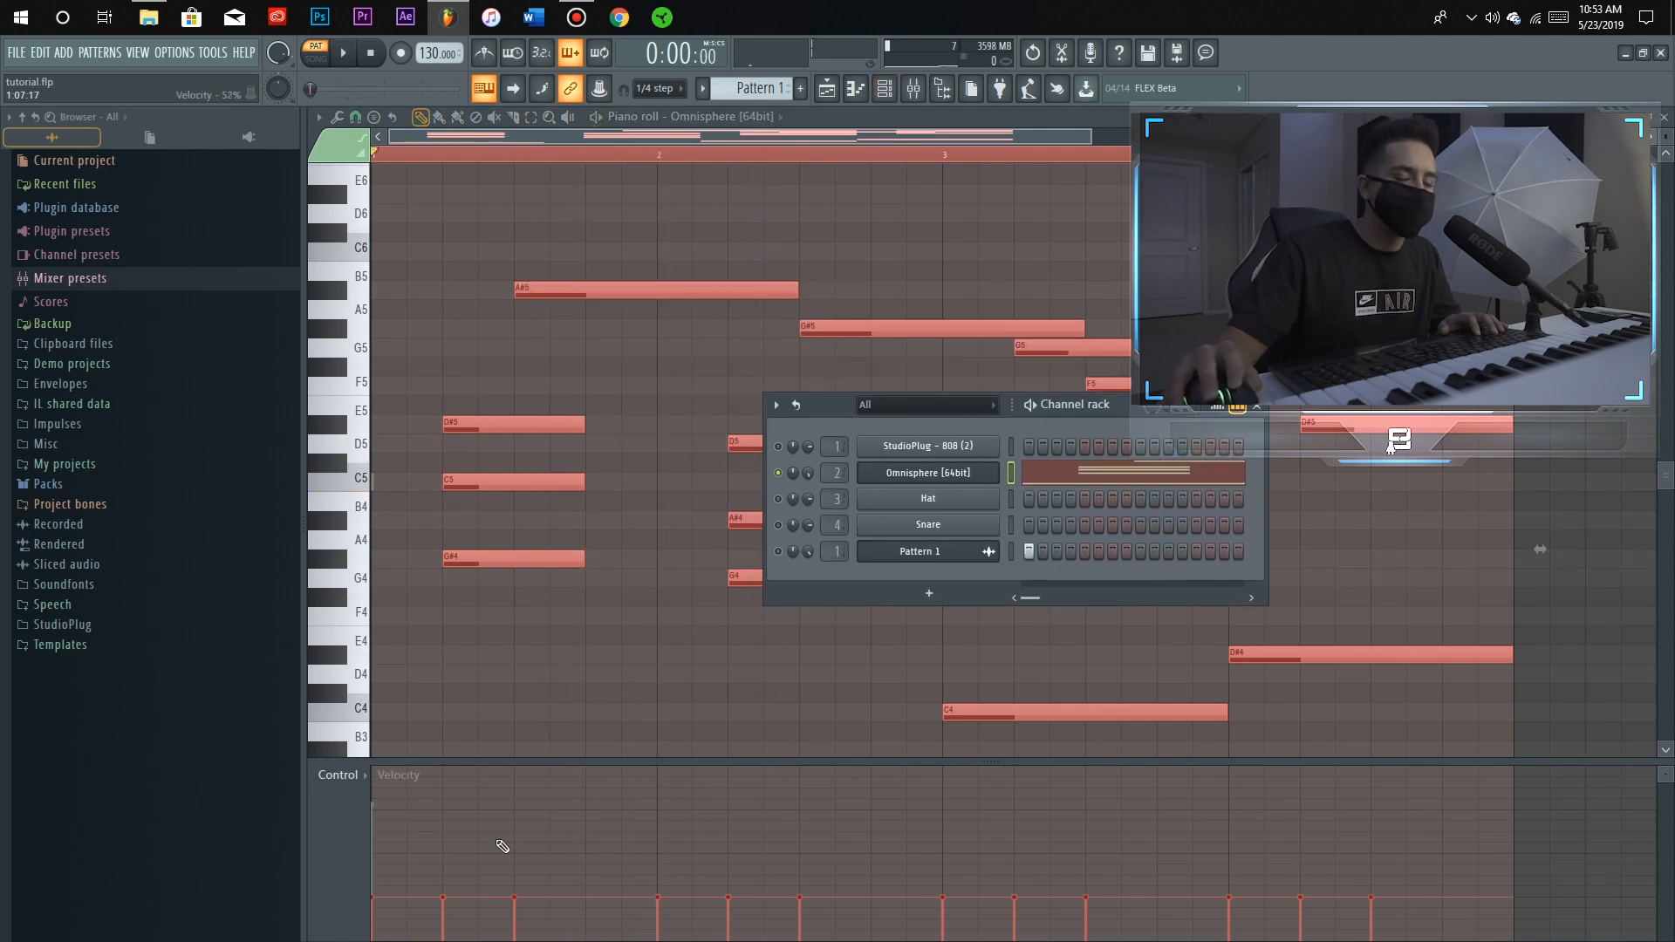
# Play the softened Omnisphere melody, return to the piano roll, deselect the notes and stop playback
pyautogui.press('space')
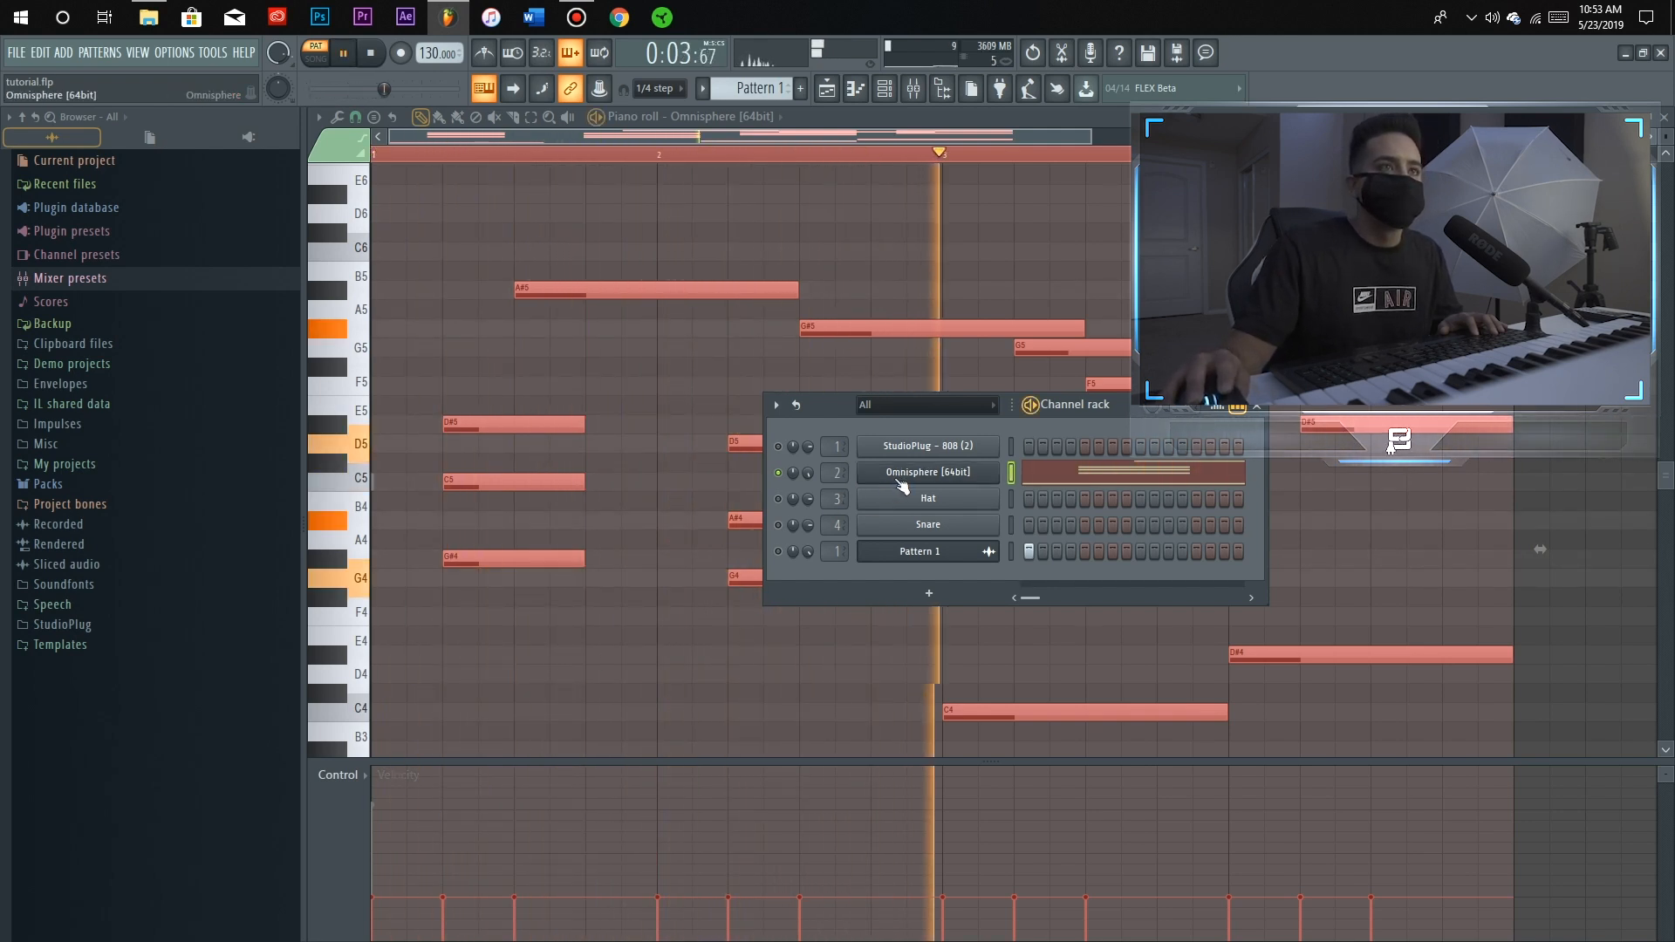
pyautogui.moveTo(831, 411); pyautogui.dragTo(710, 479)
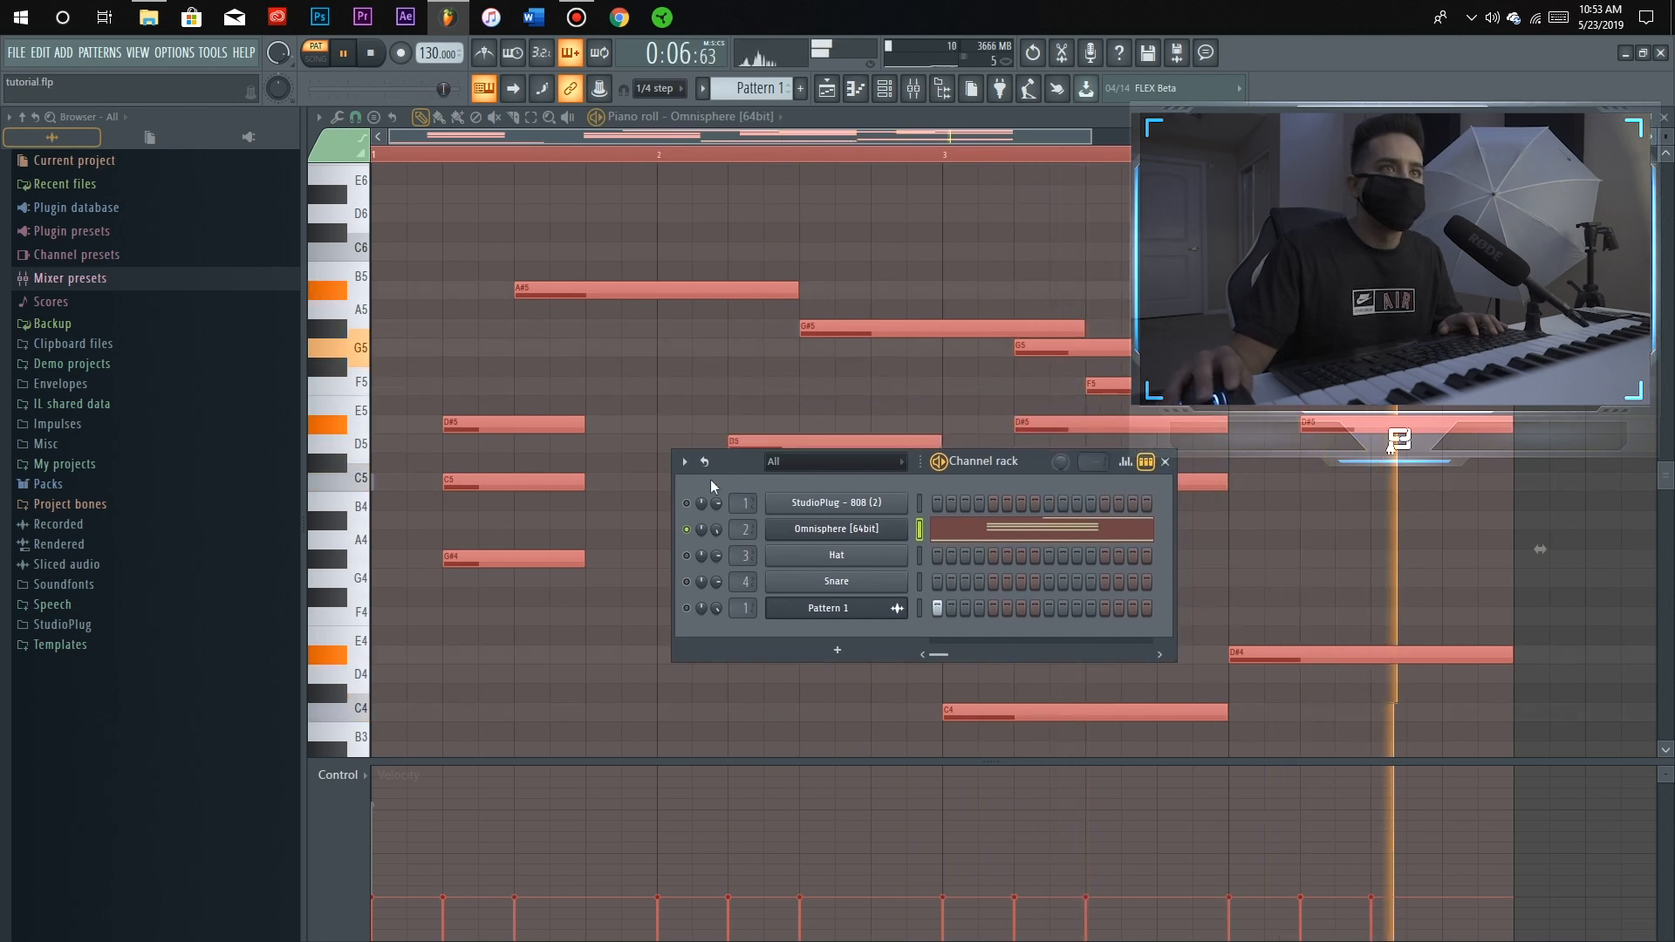
pyautogui.rightClick(650, 424)
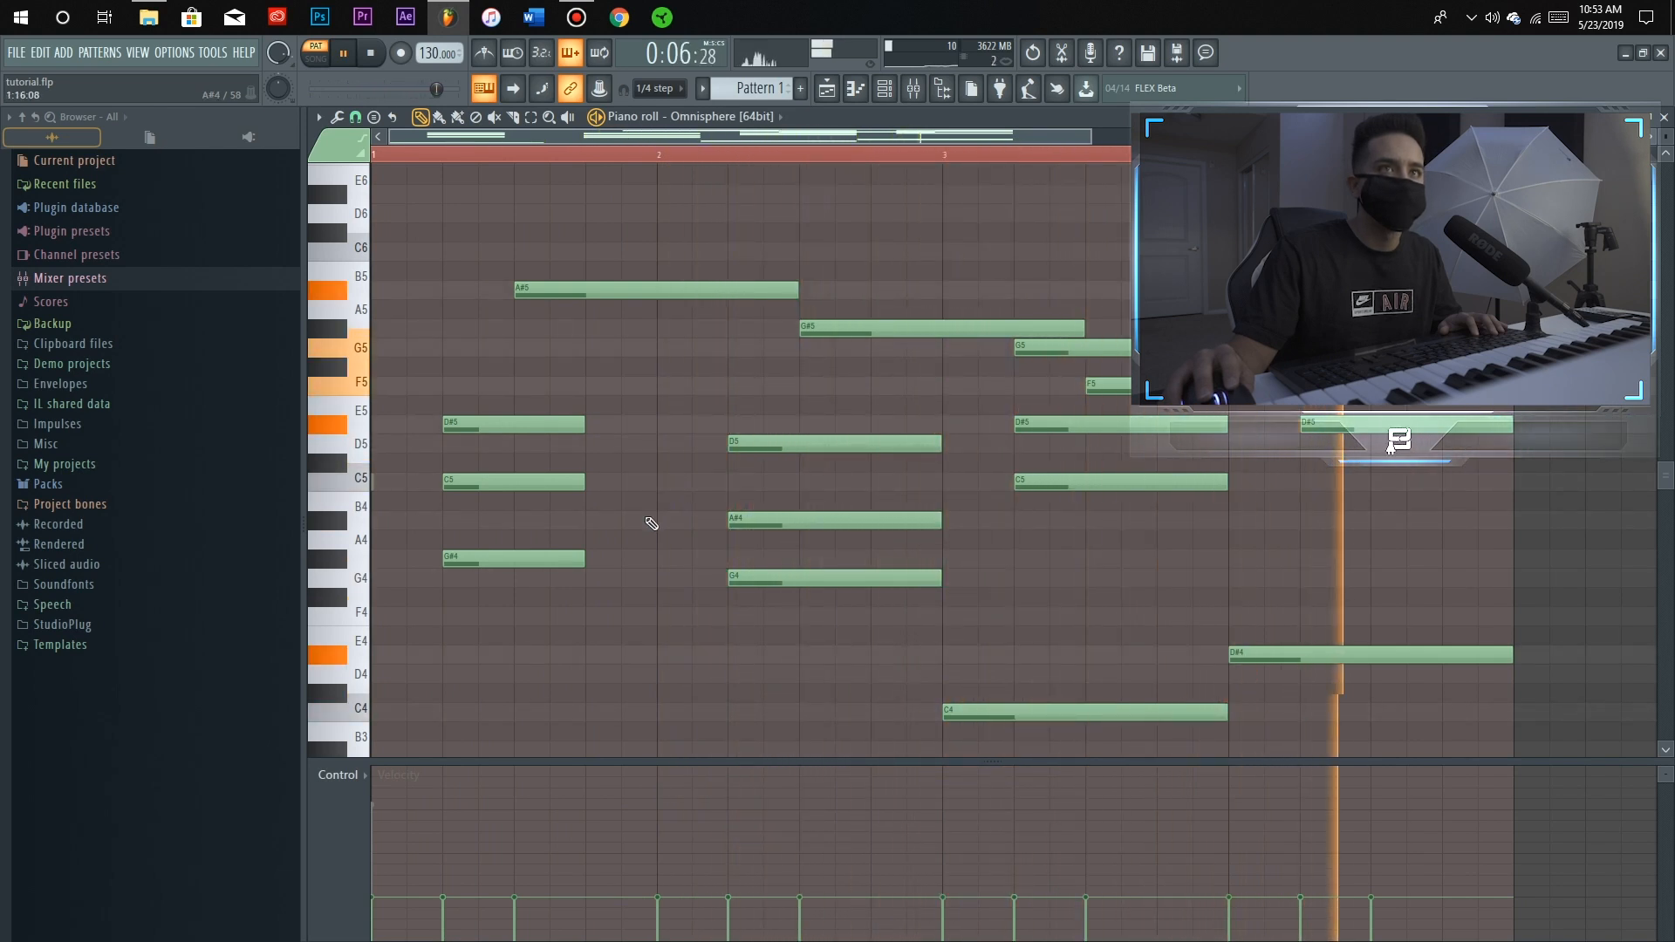
pyautogui.press('space')
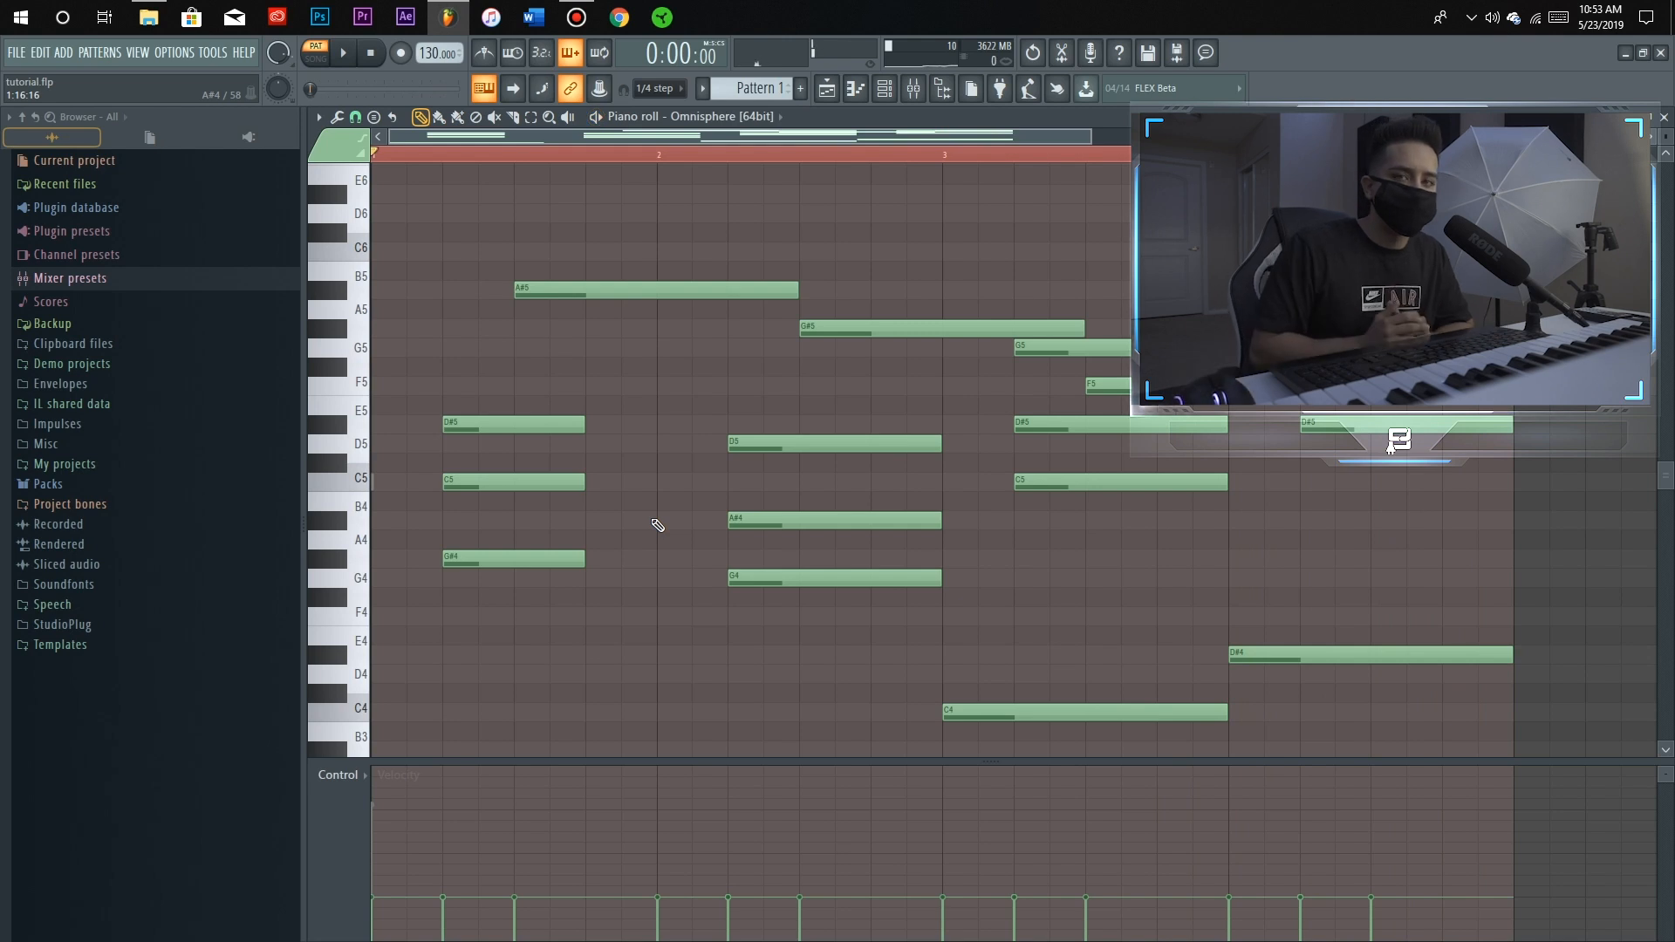